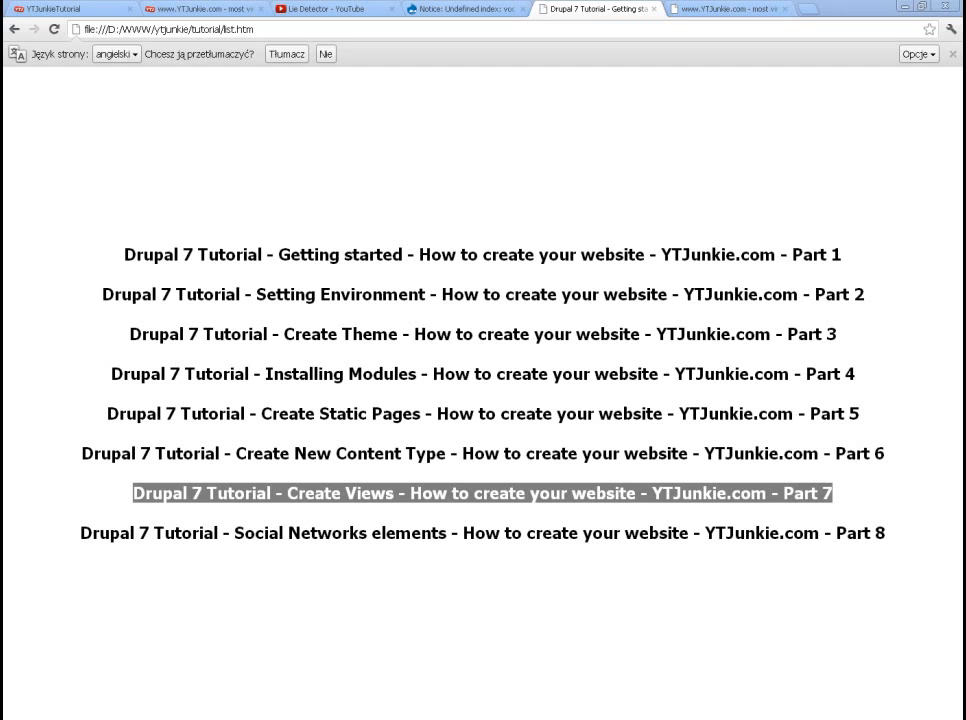
- Review the tutorial site's What is this anyway?, Terms and Add New pages, and return to the homepage
click(52, 9)
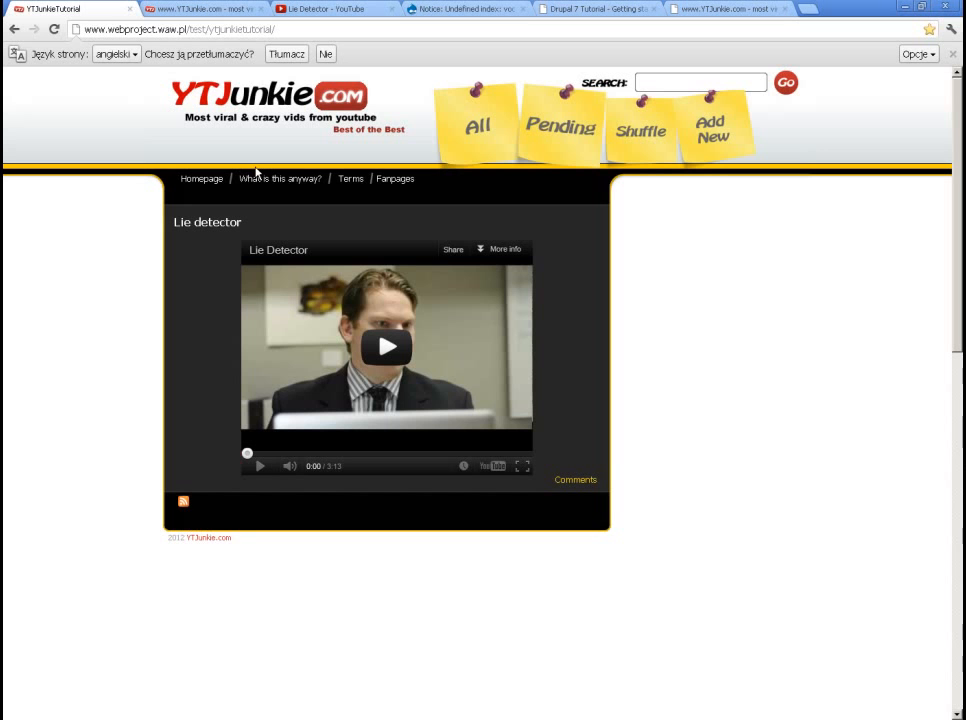
click(268, 180)
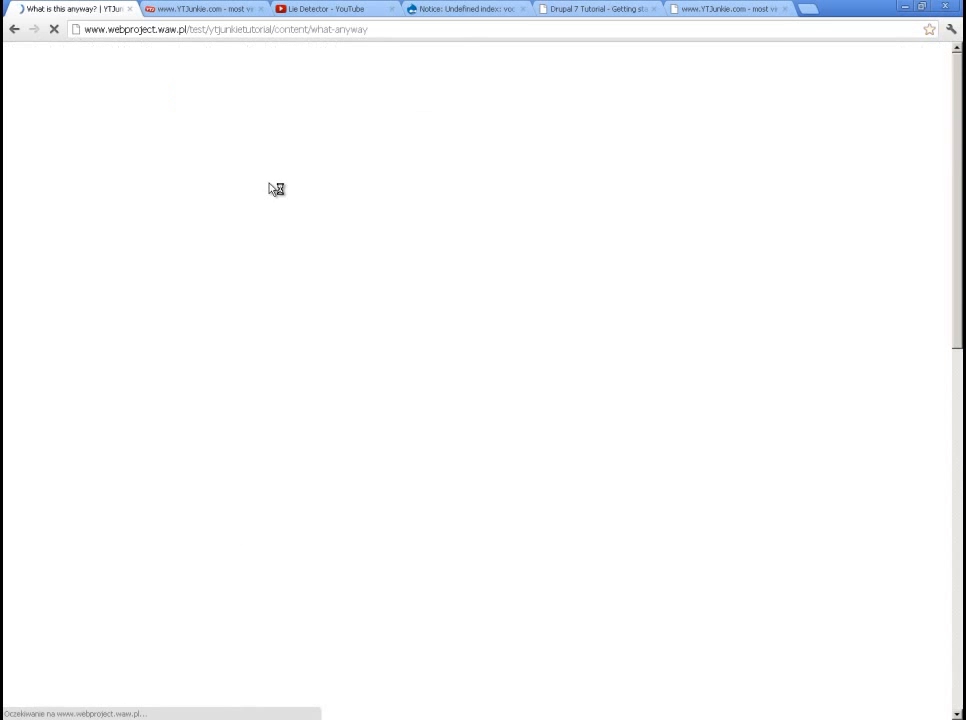
click(349, 179)
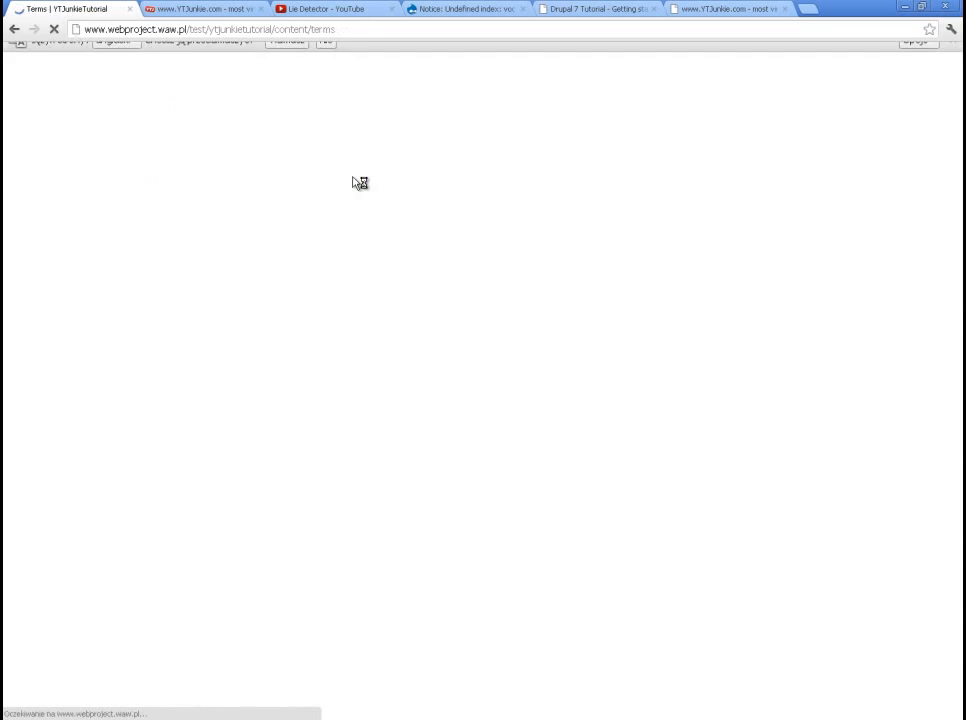
click(710, 108)
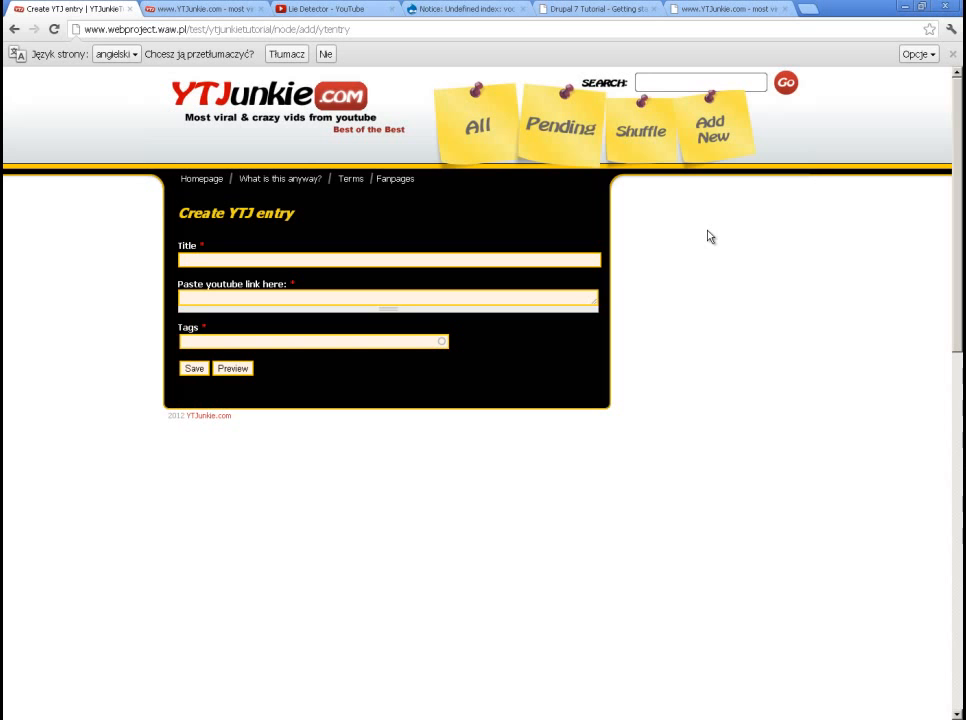
click(245, 98)
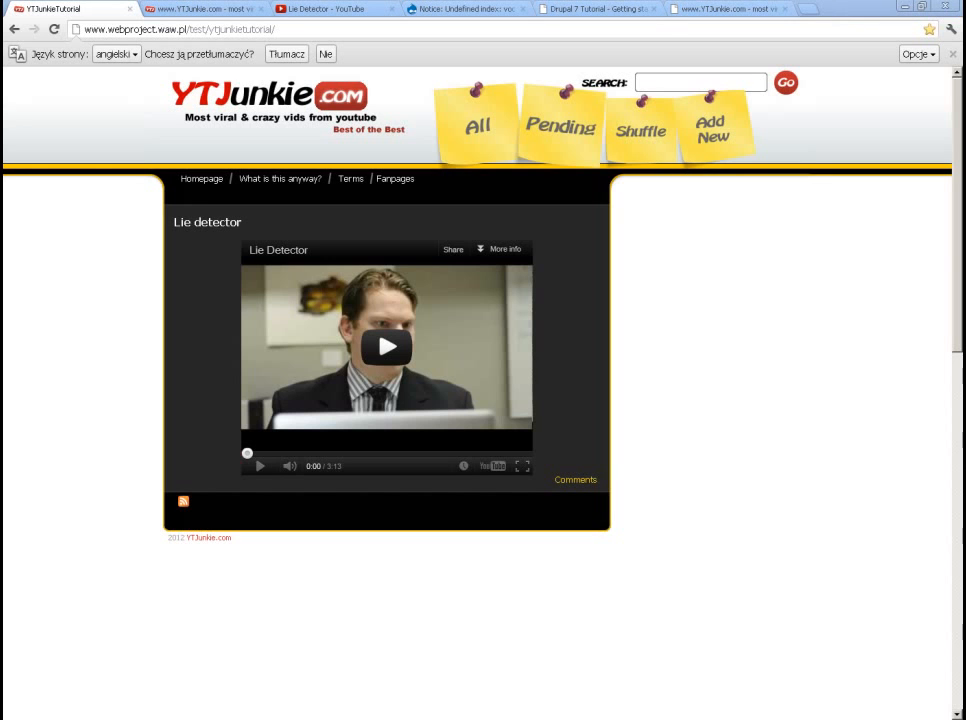
- Switch to the Drupal administration in Firefox and install the Views module from the archive views-7.x-3.5.tar
key(alt+Tab)
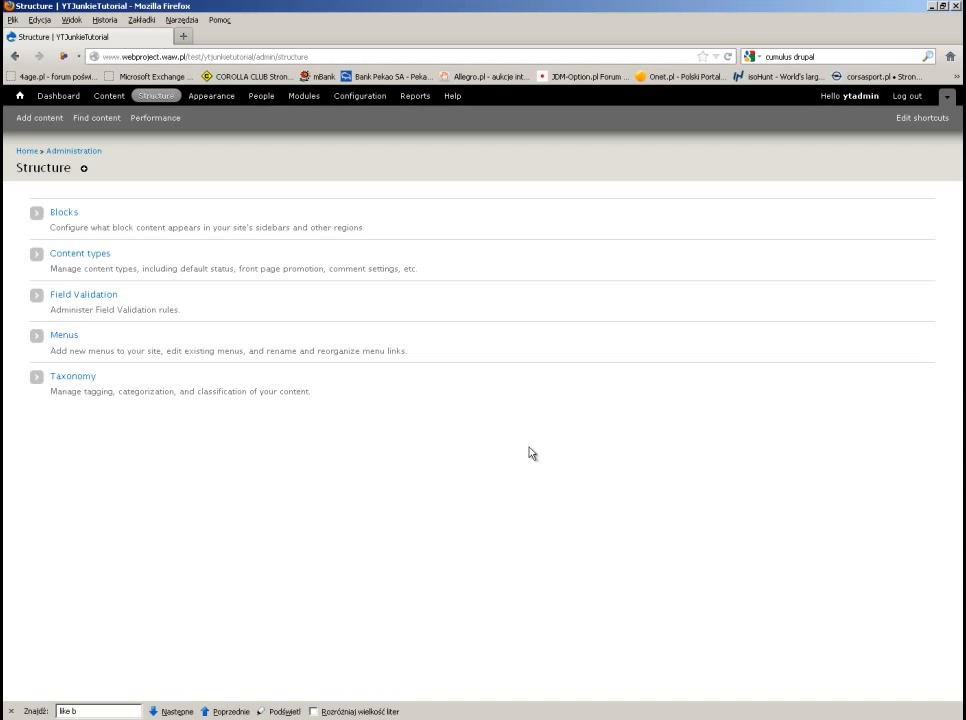
click(304, 100)
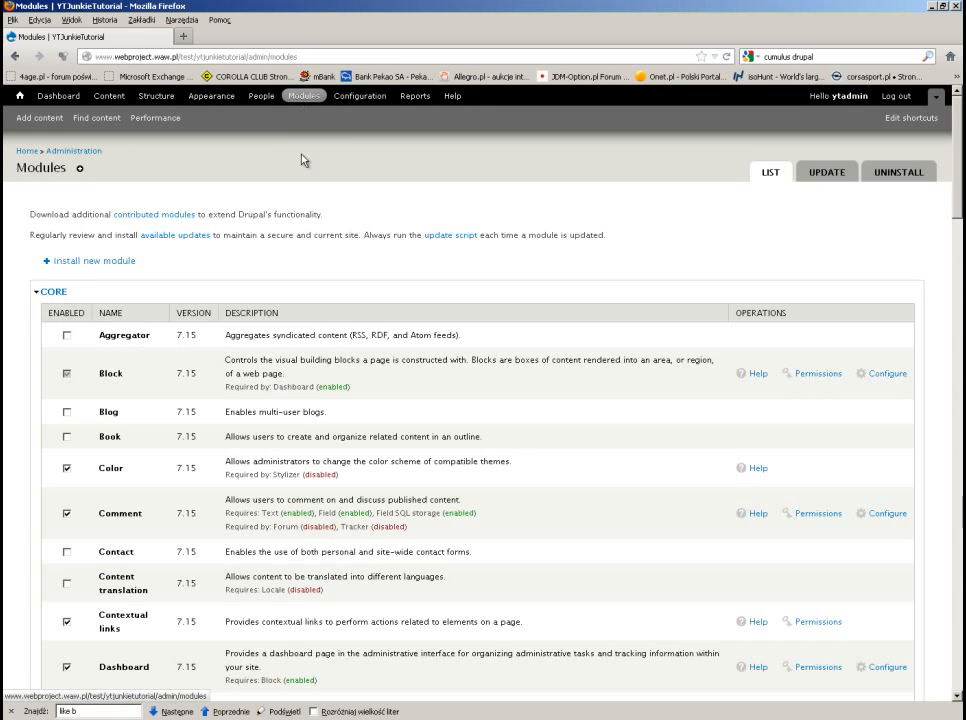
click(104, 263)
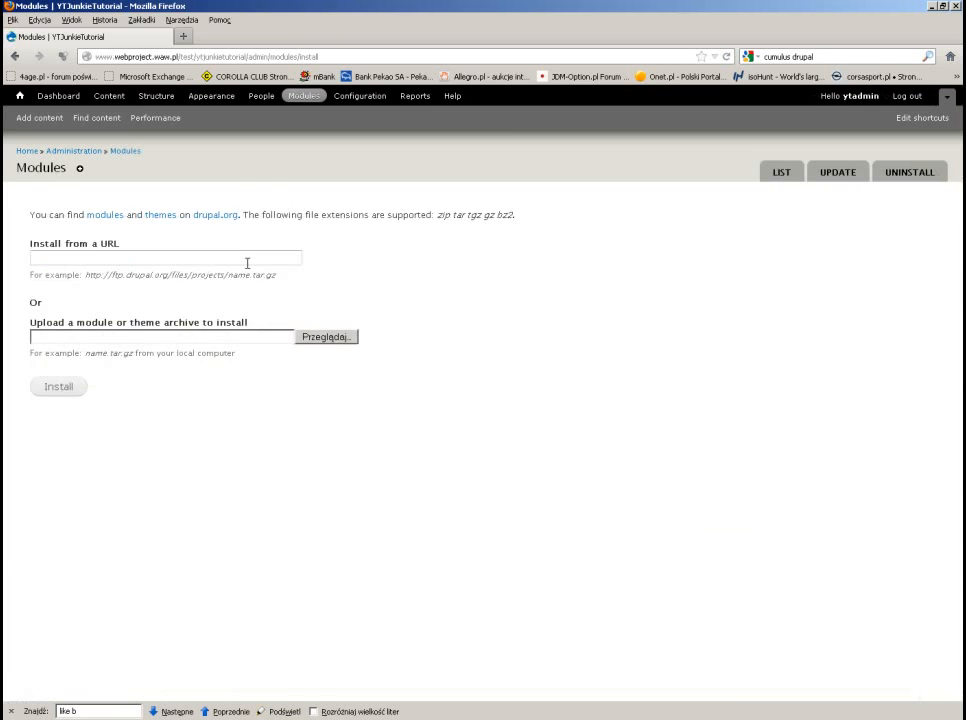
click(328, 340)
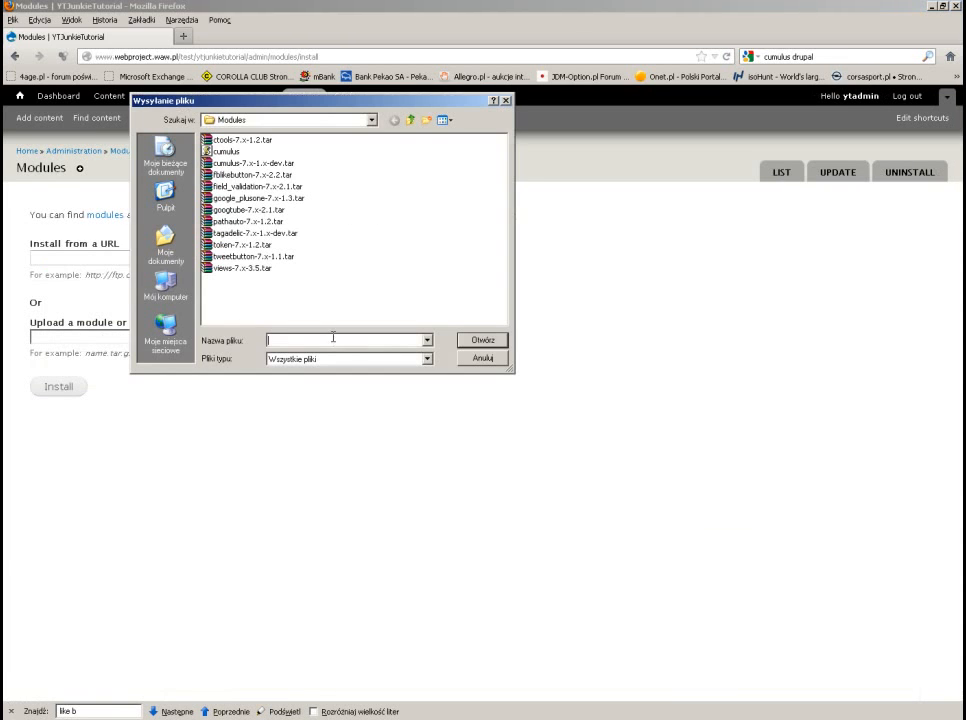
double_click(243, 268)
click(60, 392)
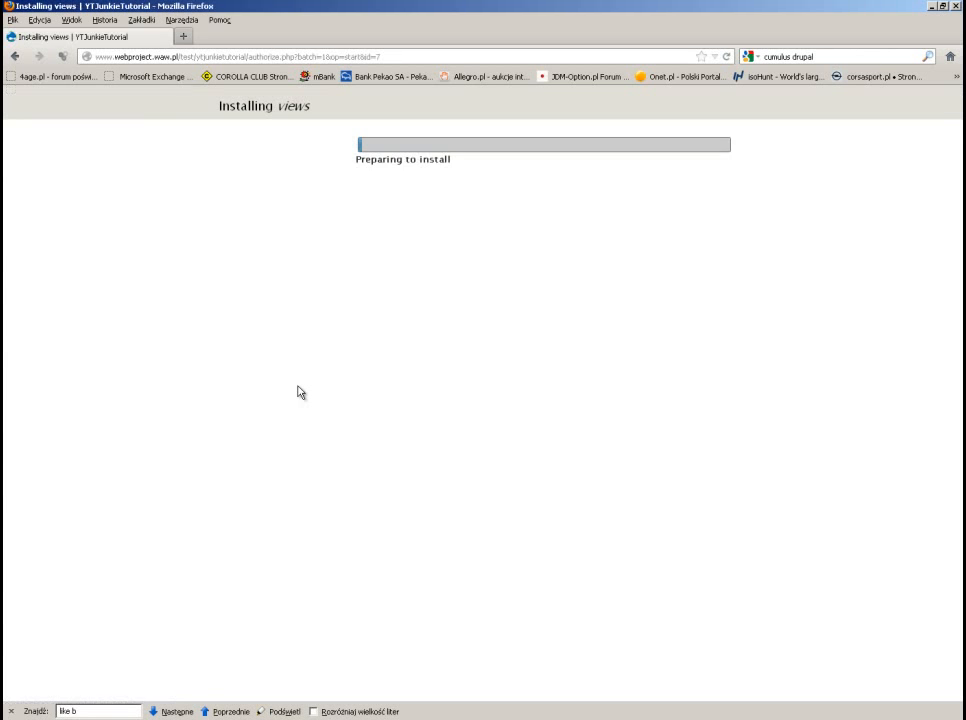
- Enable the Views and Views UI modules in the module list and save the configuration
click(393, 249)
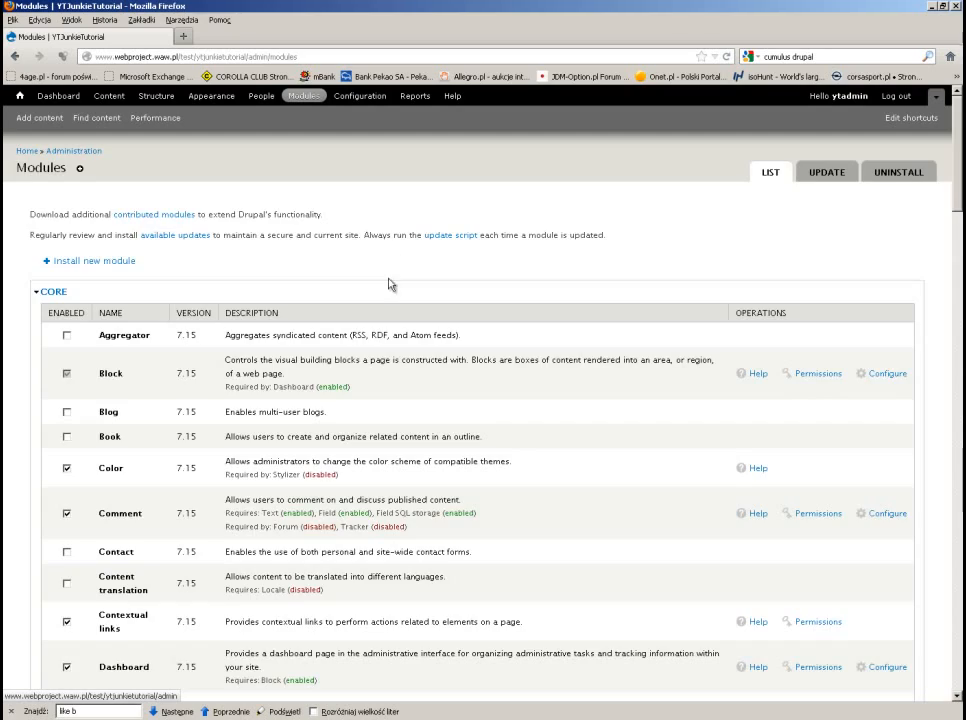
scroll(391, 282, down, 20)
scroll(335, 479, down, 6)
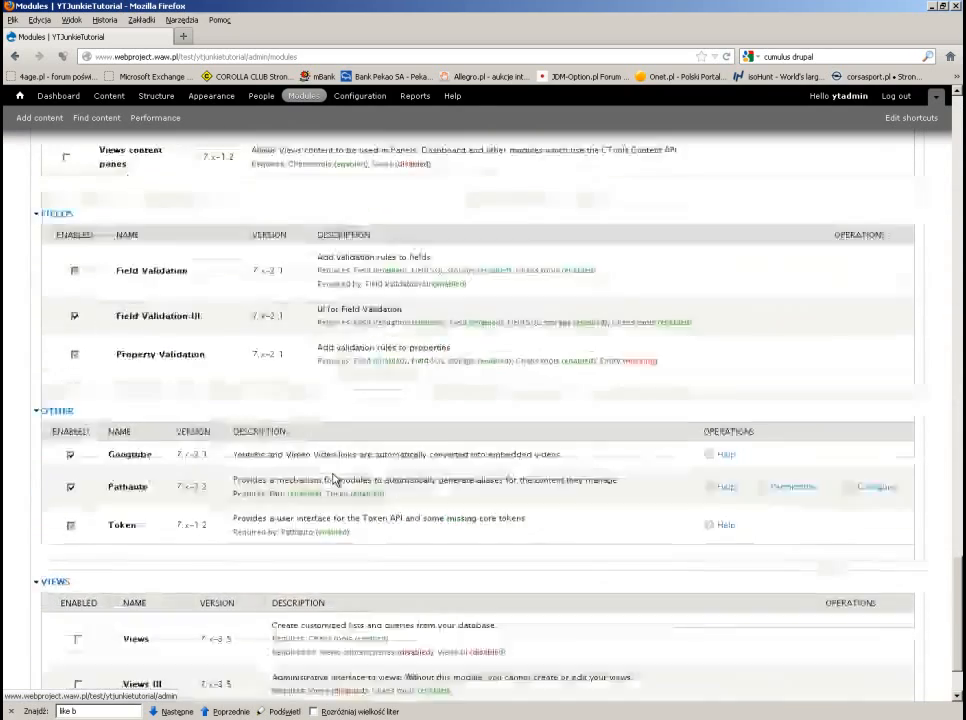
click(80, 548)
click(78, 591)
click(82, 645)
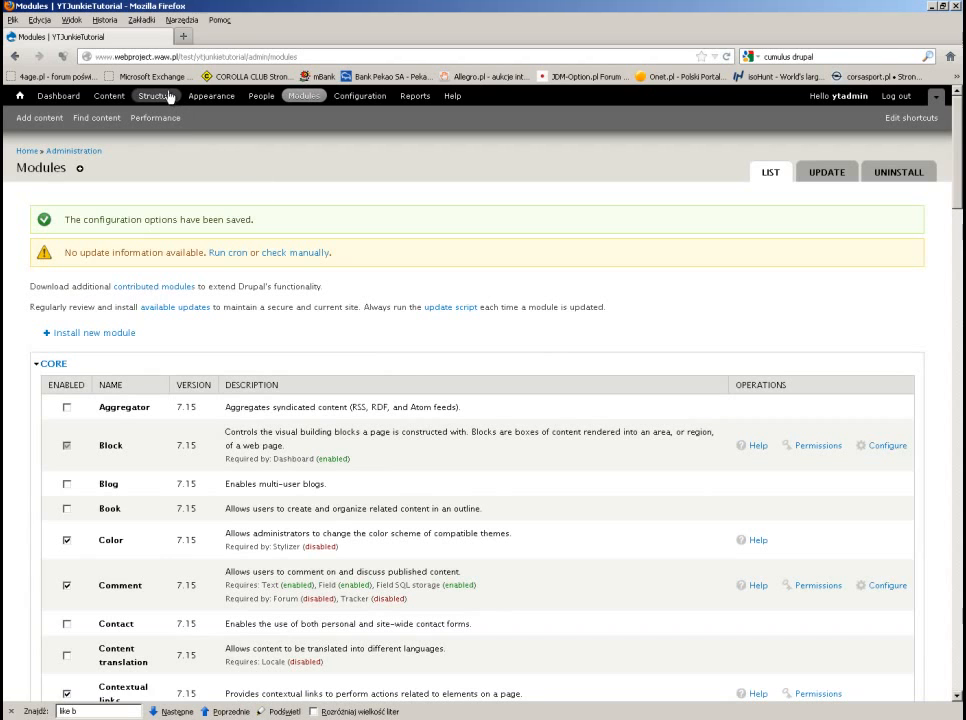
- Start a new view named YTEntriesAccepted from the site's Views structure page
click(160, 100)
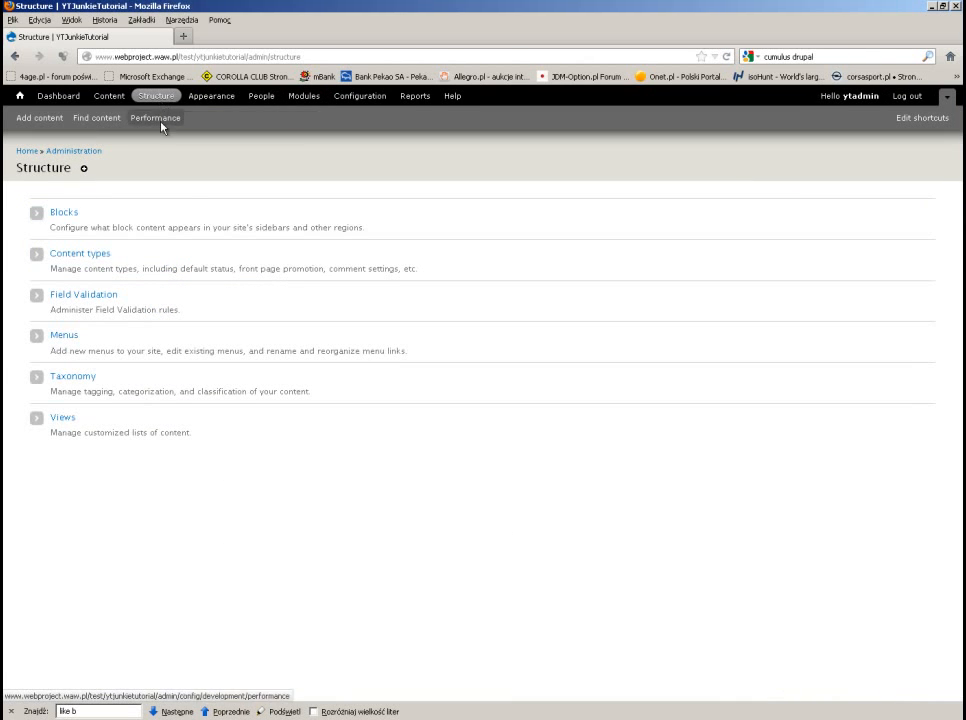
click(63, 419)
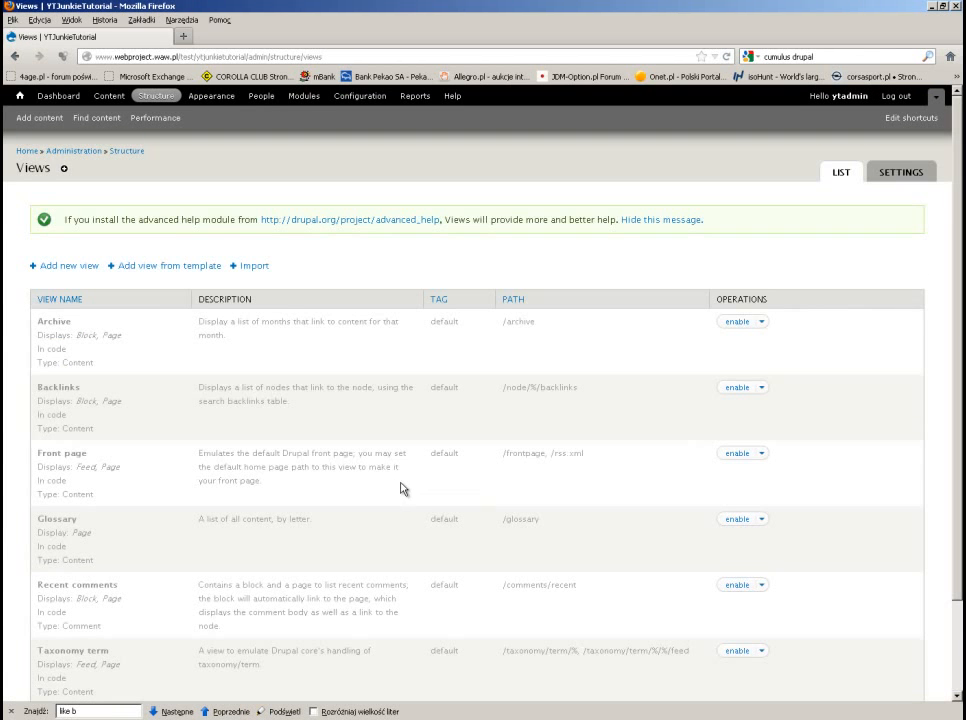
scroll(399, 487, down, 2)
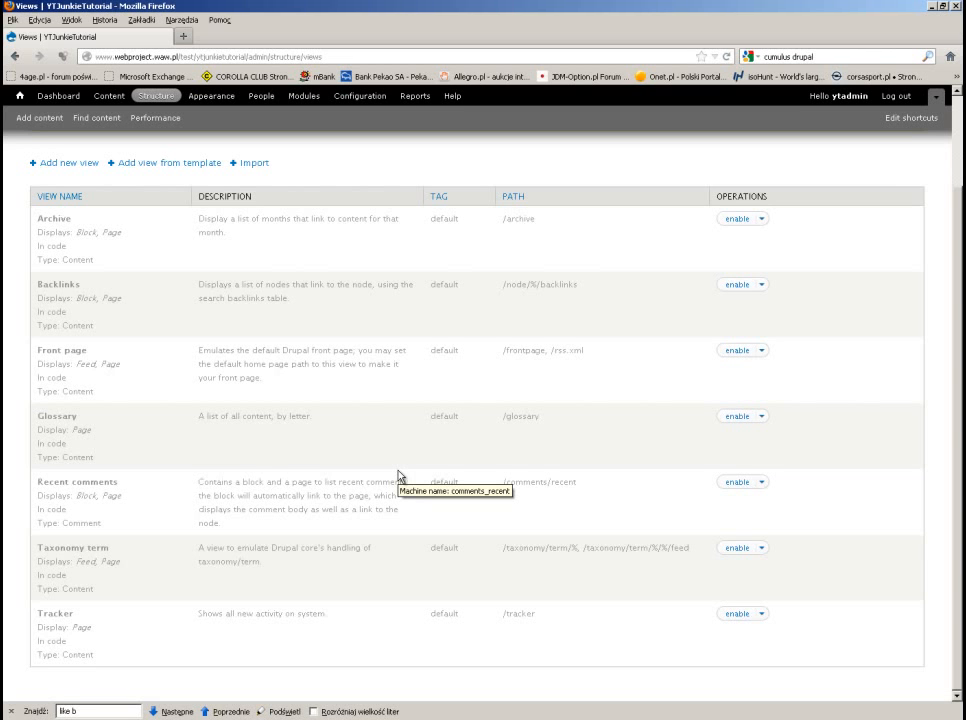
scroll(398, 476, up, 2)
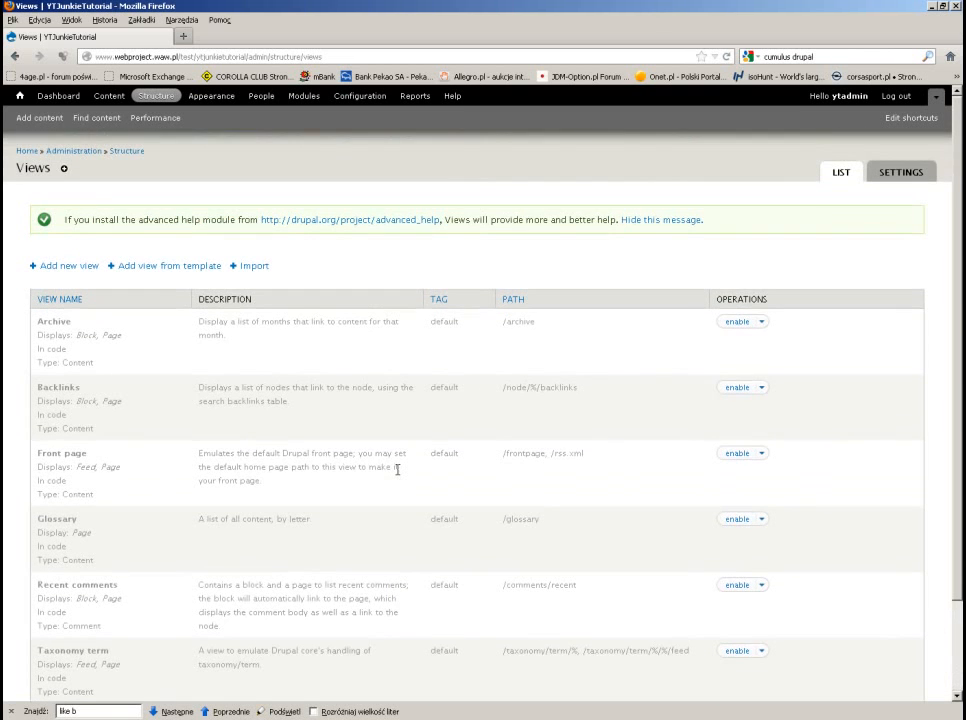
scroll(398, 469, down, 2)
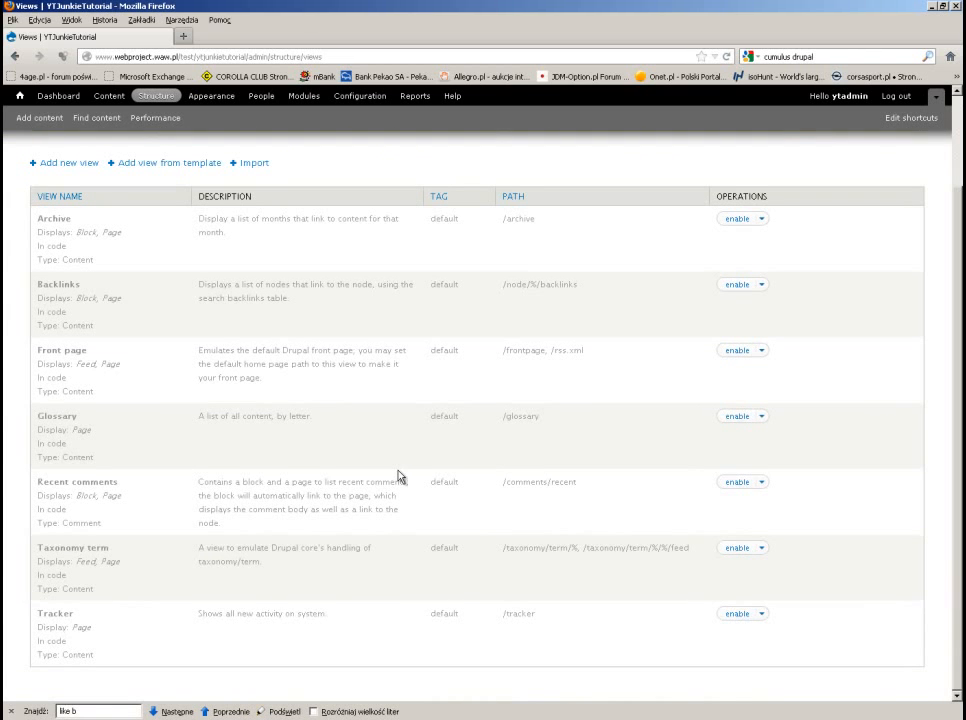
scroll(398, 476, up, 2)
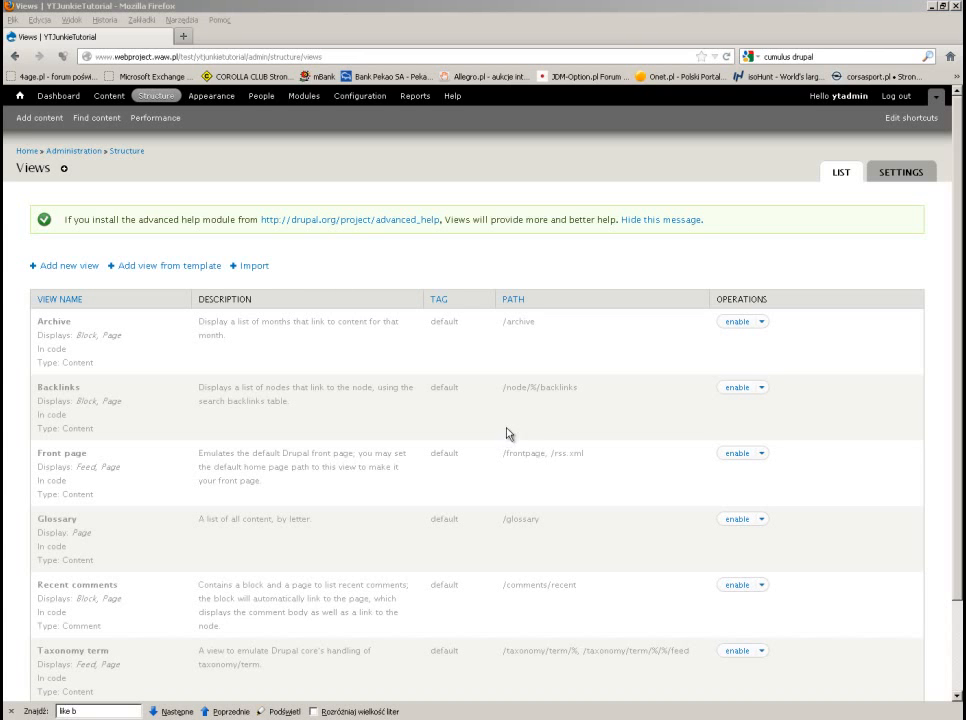
click(86, 266)
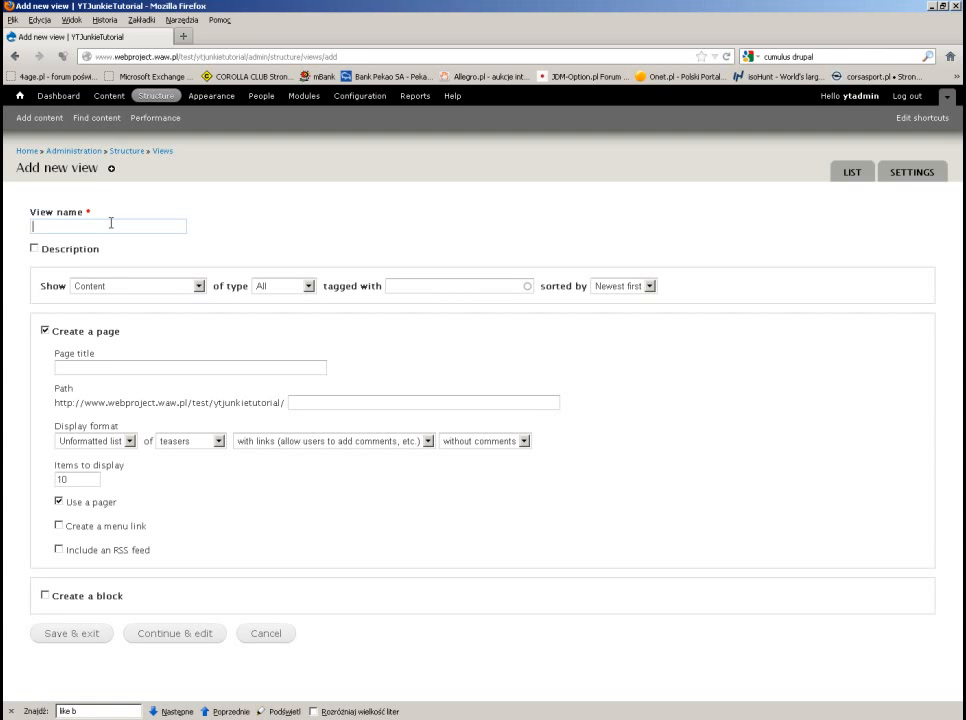
text(YTEntriesAccepted)
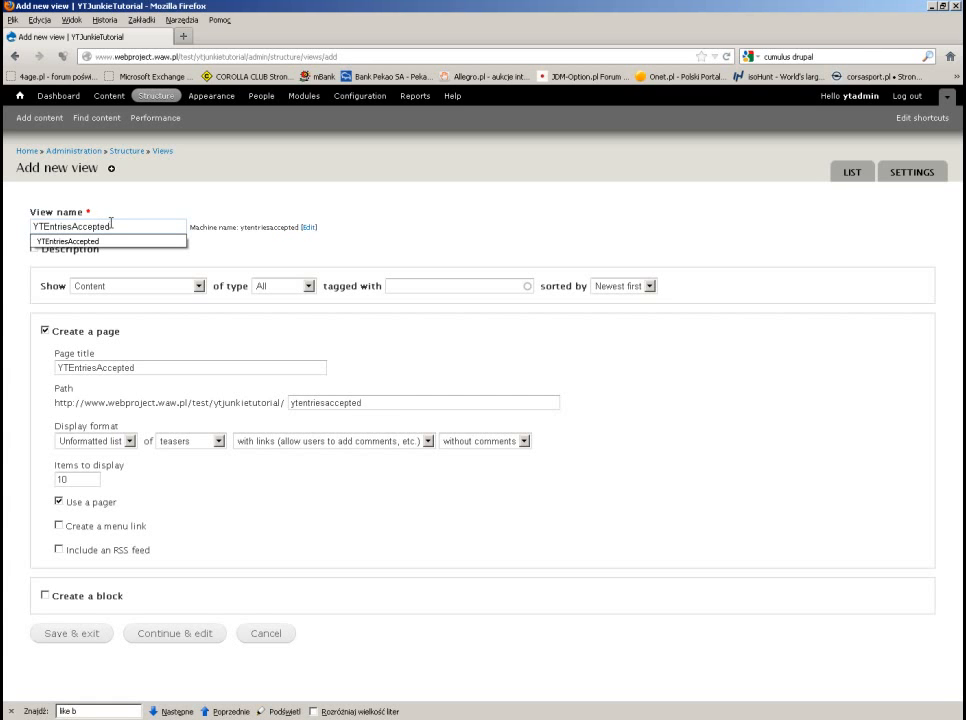
key(Down)
key(Return)
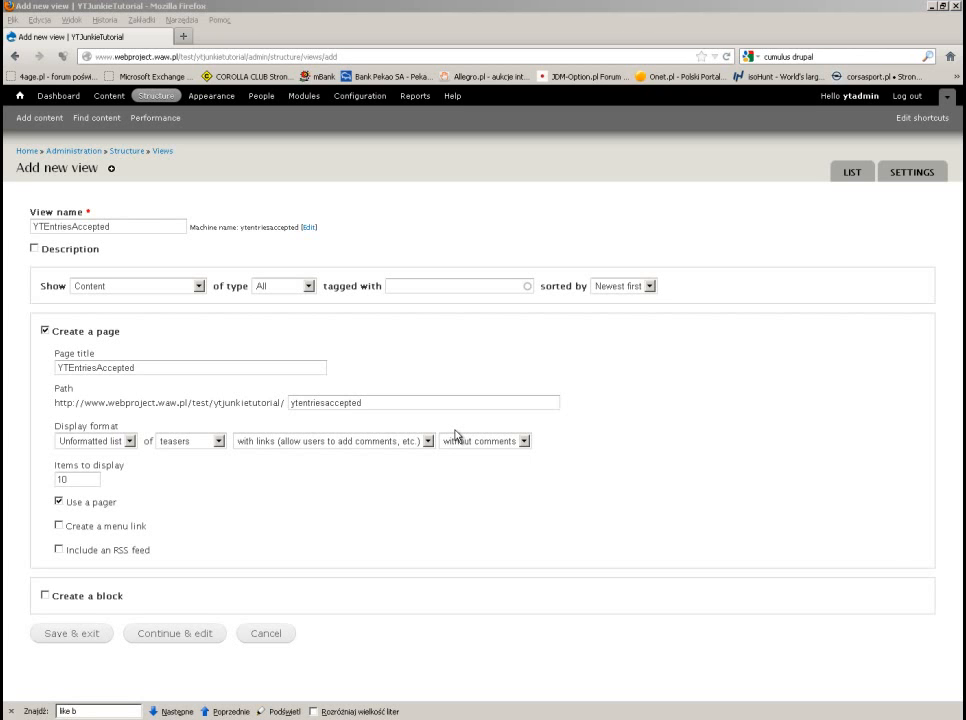
- Set the new view to show Content of type YTJ entry, sorted by Newest first
click(135, 286)
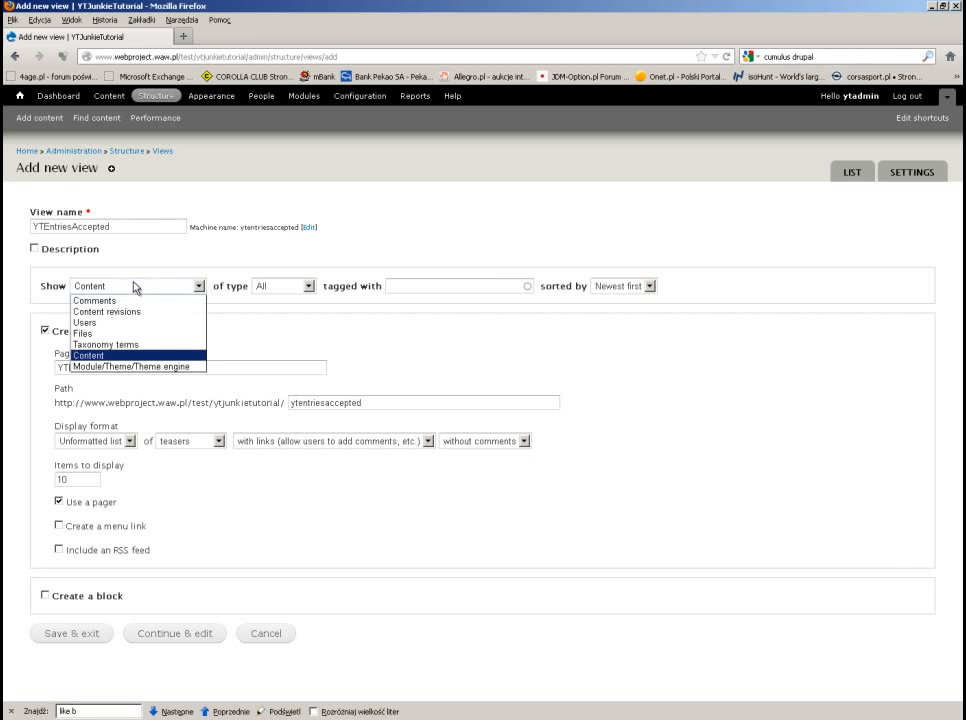
click(135, 286)
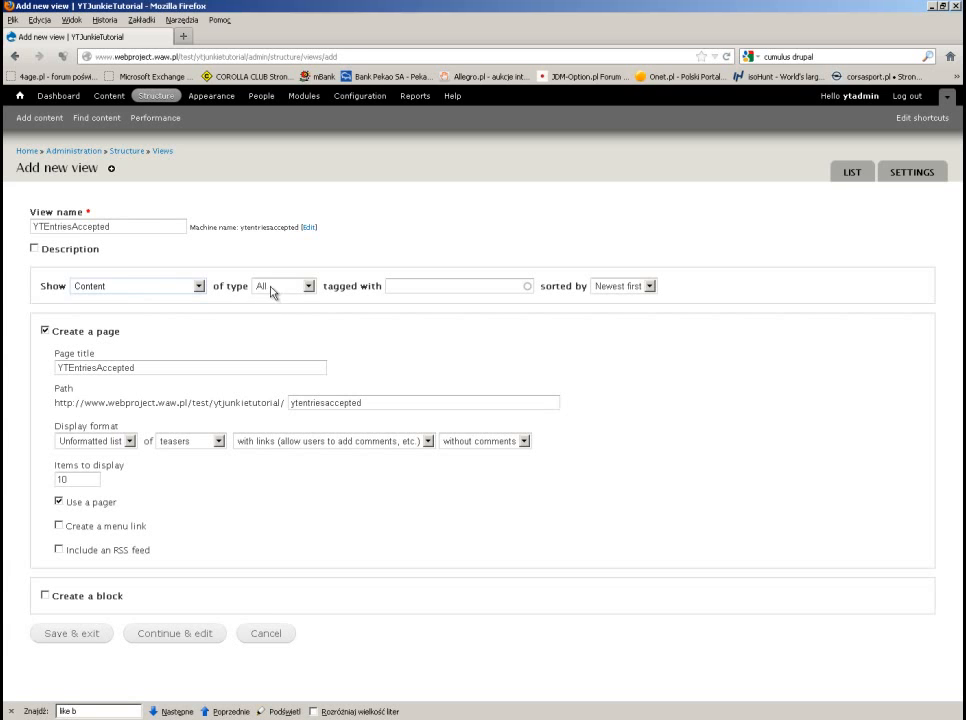
click(275, 287)
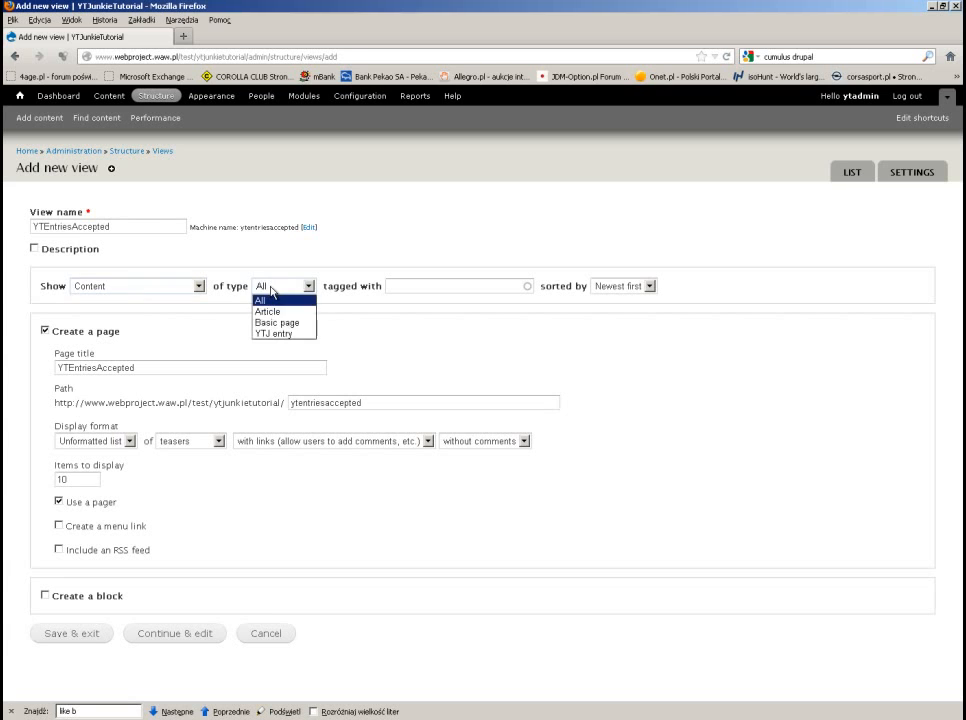
click(279, 334)
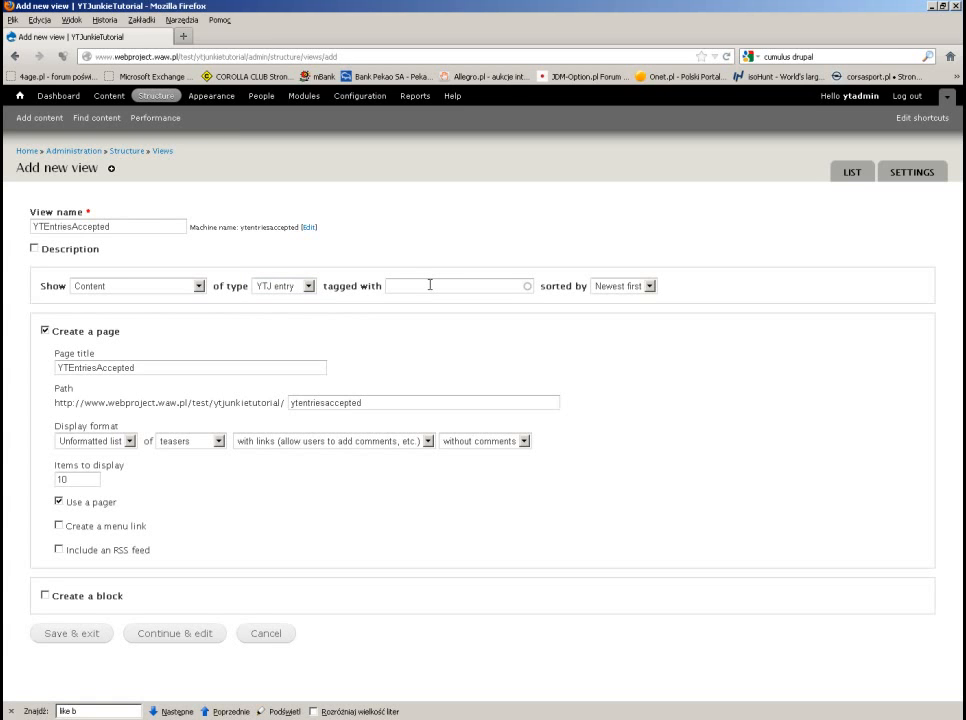
click(624, 288)
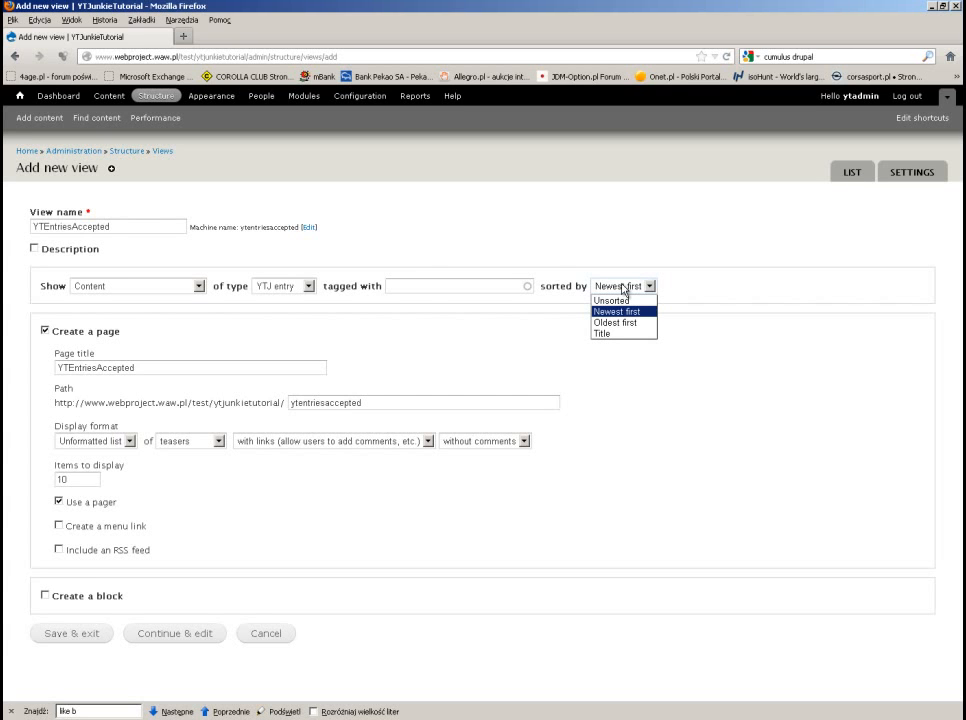
click(624, 288)
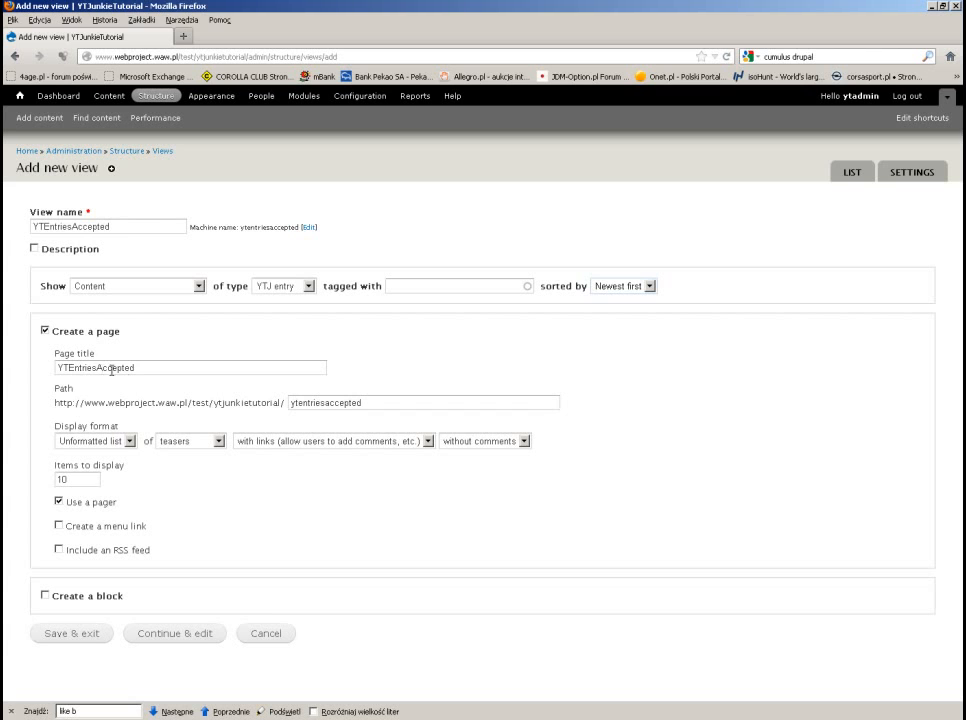
- Clear the view's page title and keep ytentriesaccepted as its path
drag(155, 368, 43, 366)
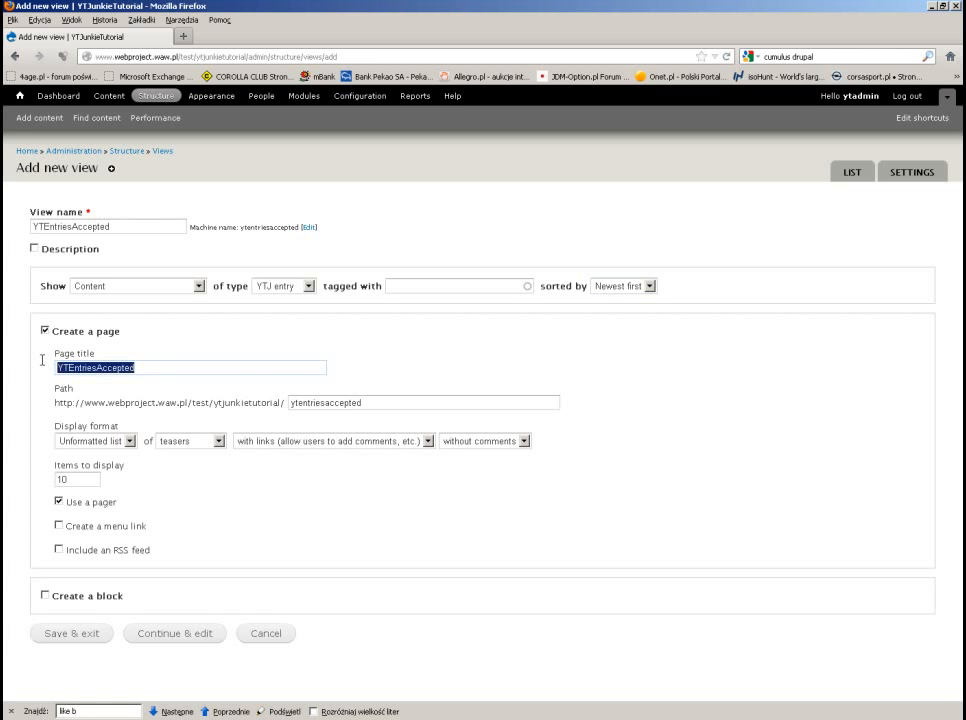
key(BackSpace)
double_click(305, 401)
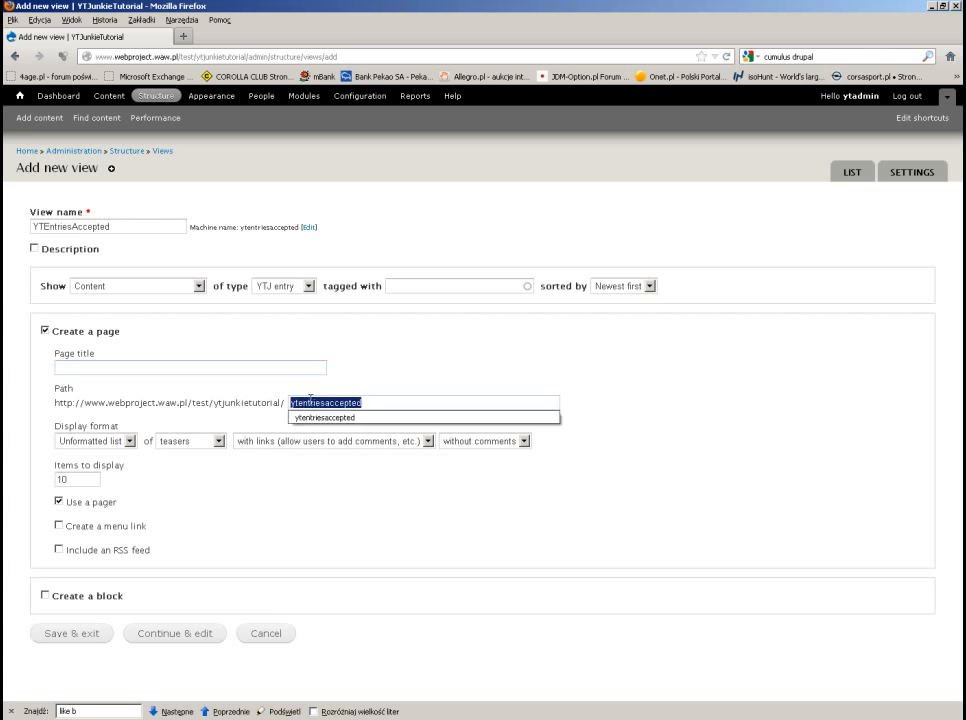
click(371, 398)
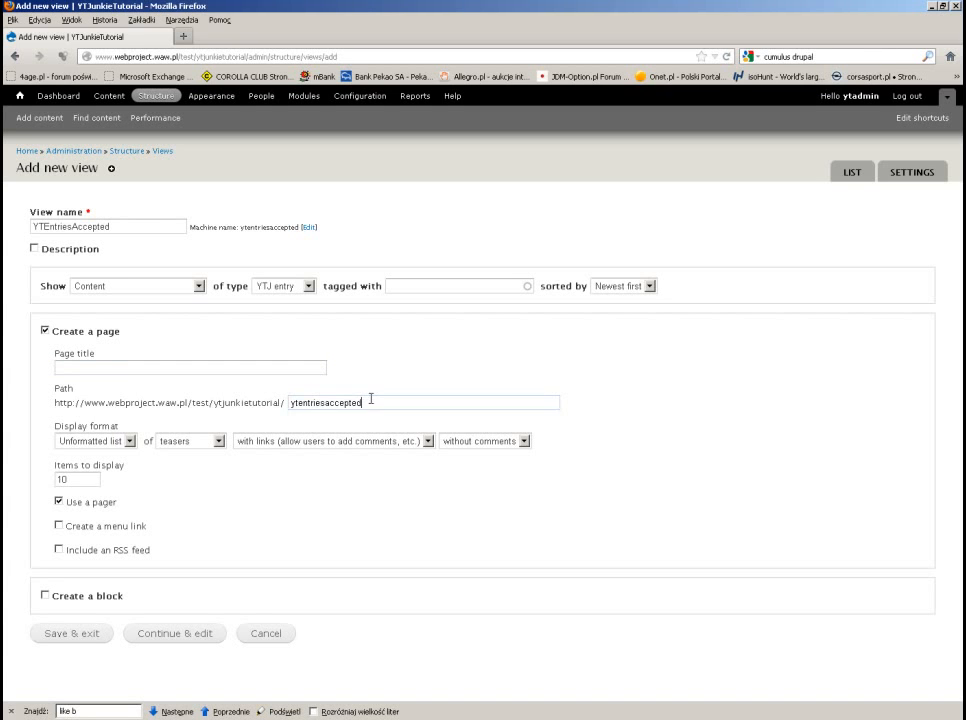
click(372, 382)
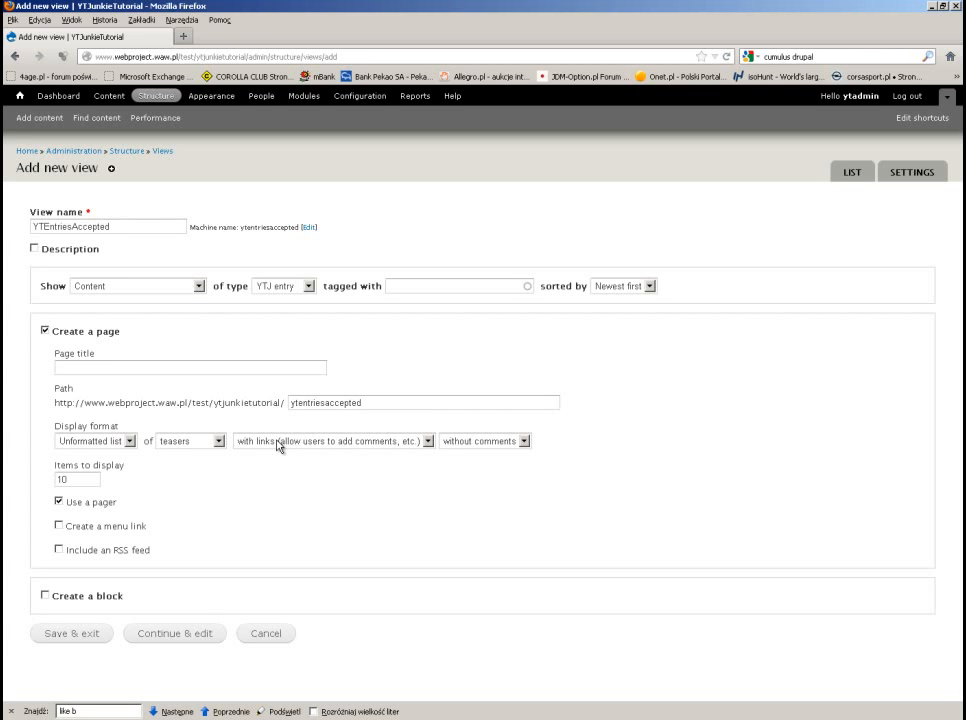
- Set the page's items to display to 5 and continue to the full editor of the view
key(alt+Tab)
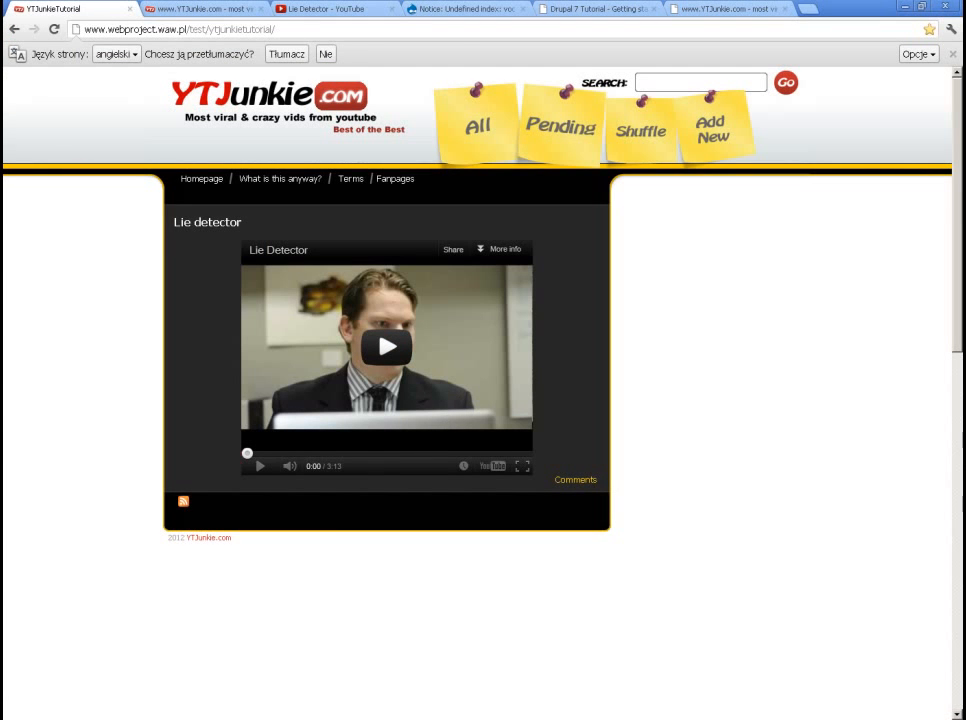
key(alt+Tab)
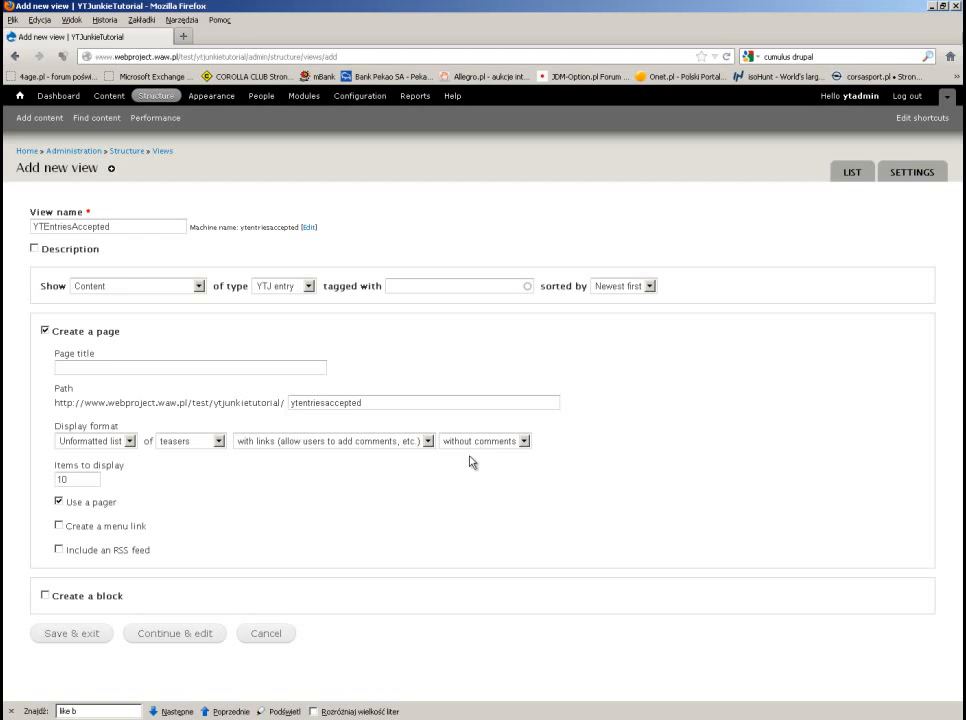
drag(81, 478, 48, 478)
text(5)
click(217, 488)
click(177, 635)
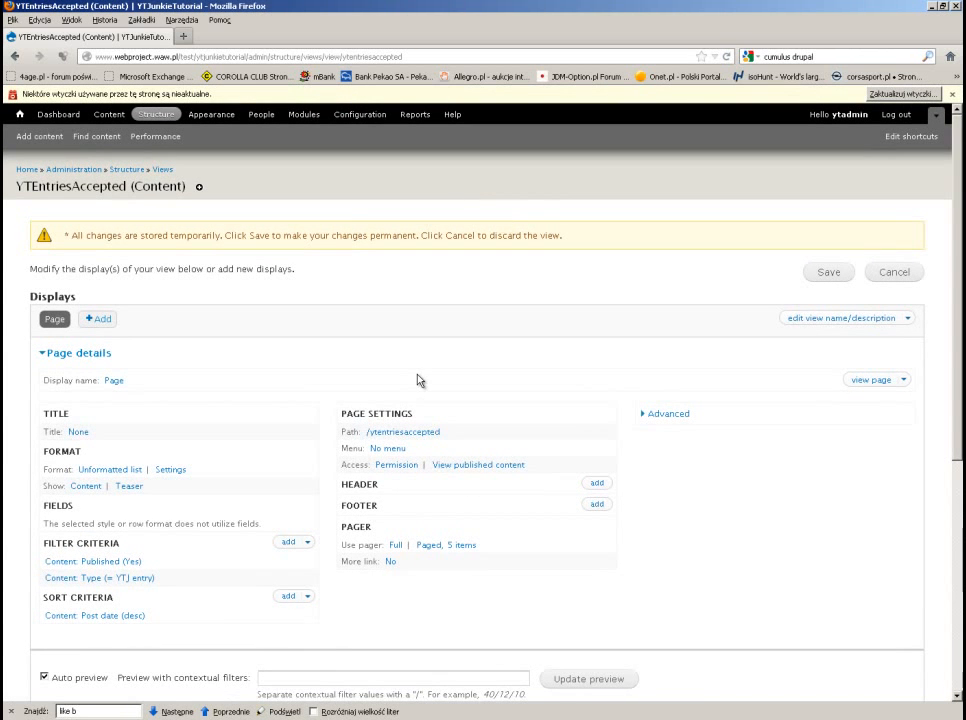
- Add a filter for Content: Promoted to front page set to Yes on all displays and save the view
click(778, 511)
scroll(778, 511, down, 6)
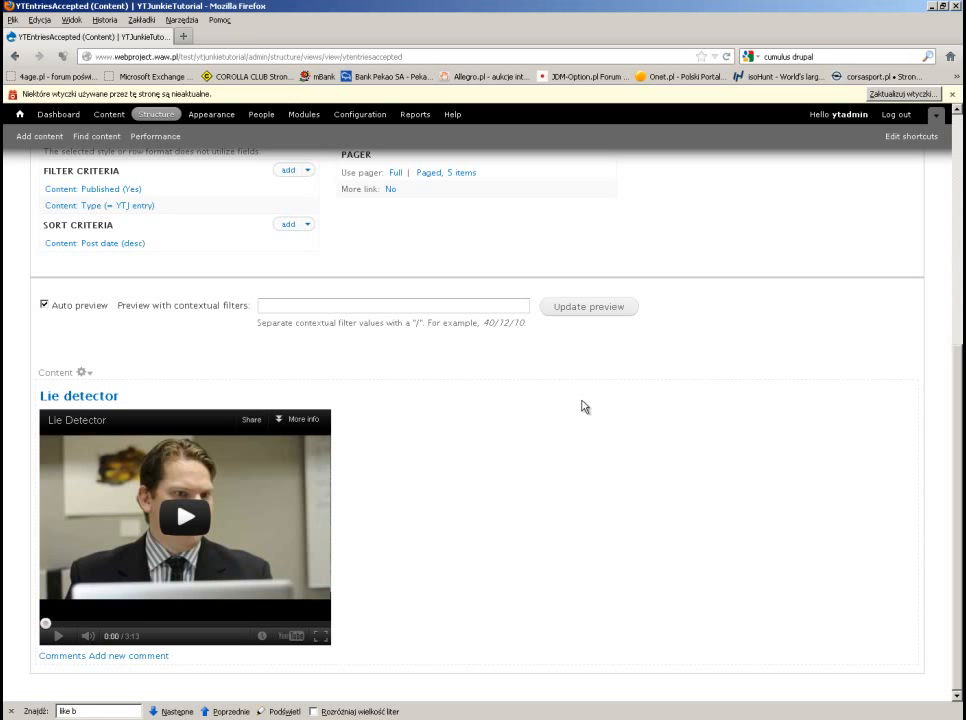
scroll(584, 406, up, 5)
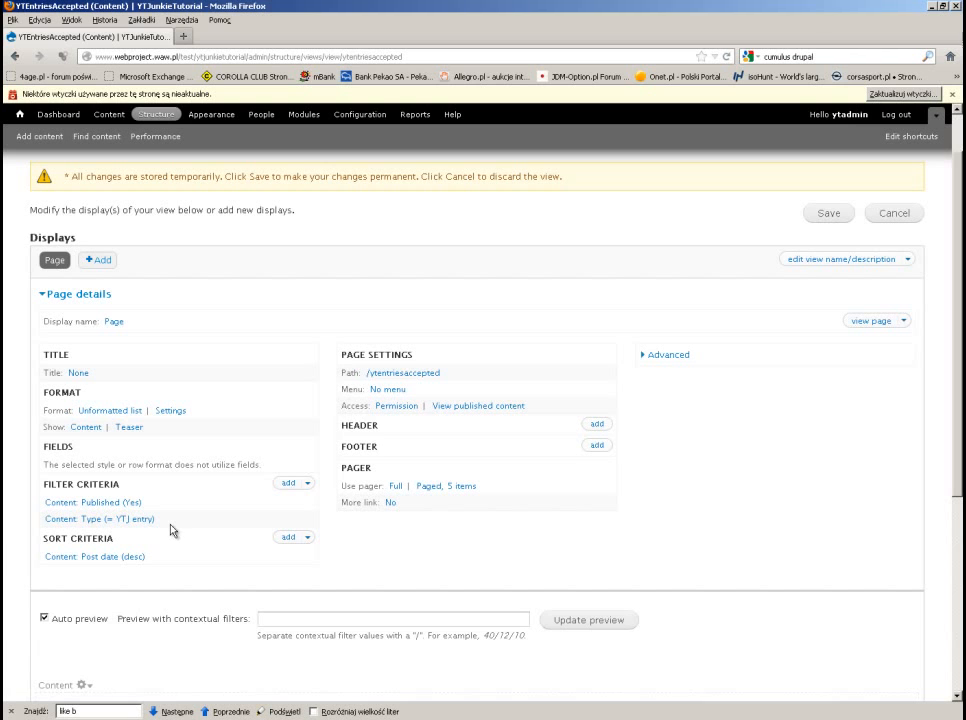
click(288, 484)
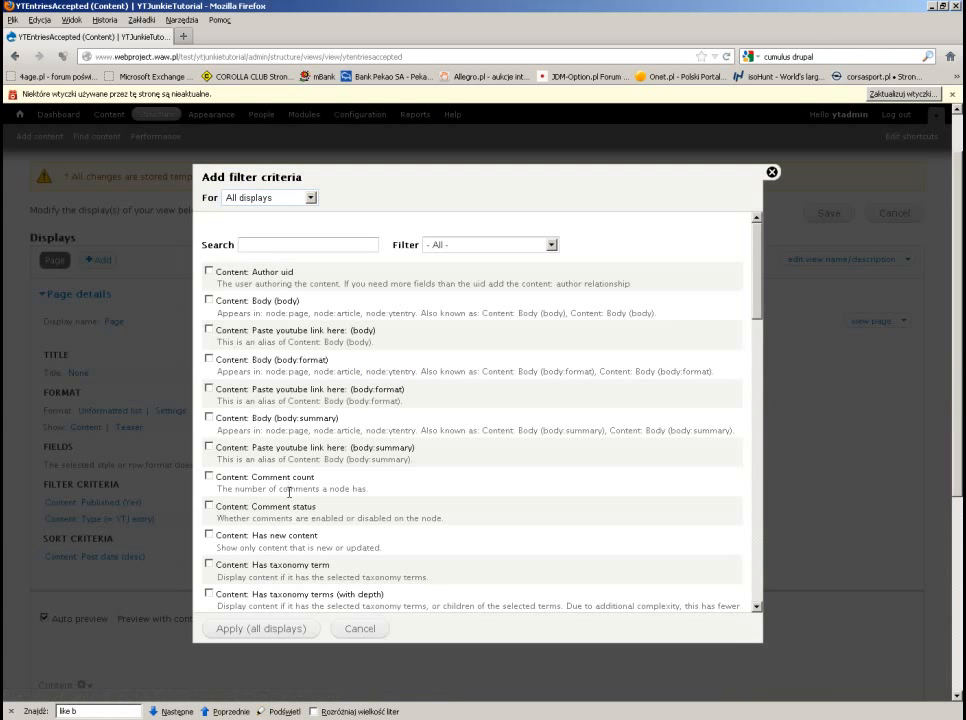
click(259, 244)
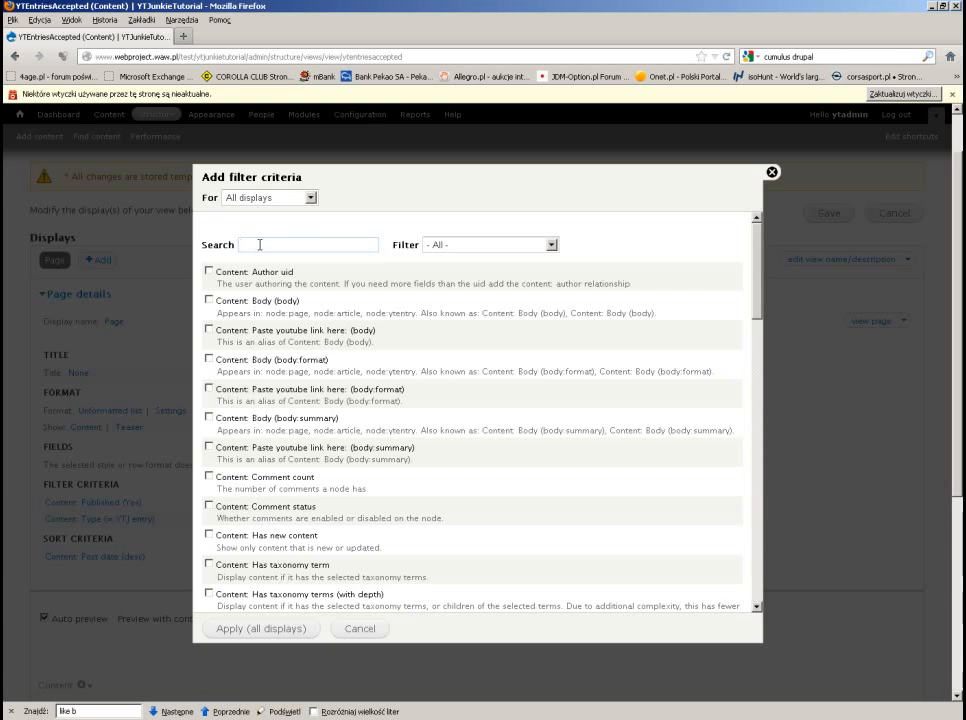
text(pro)
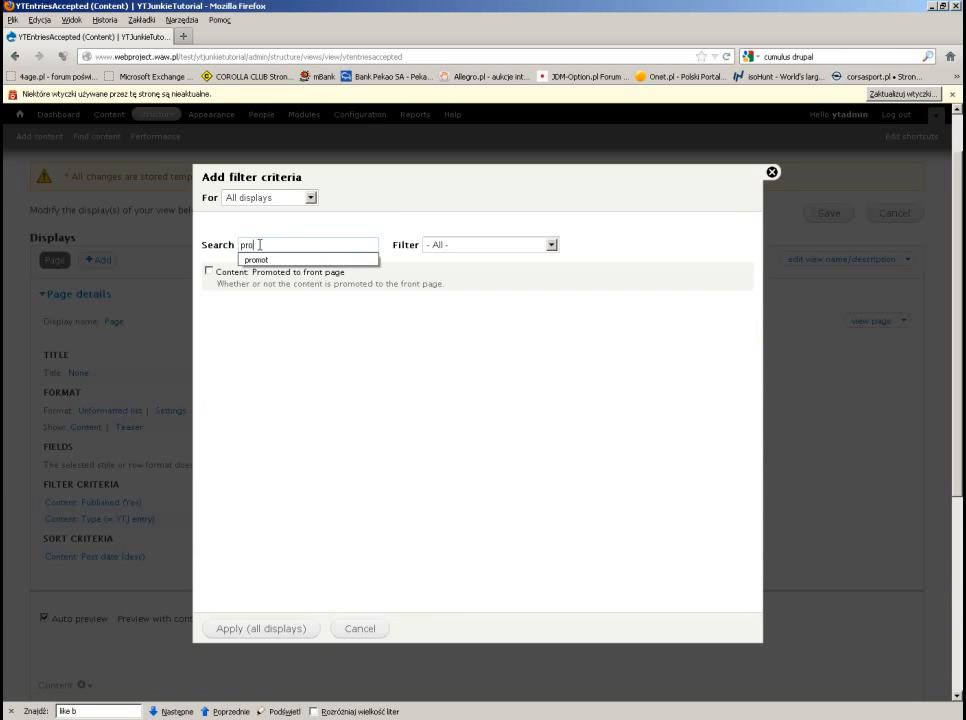
click(209, 270)
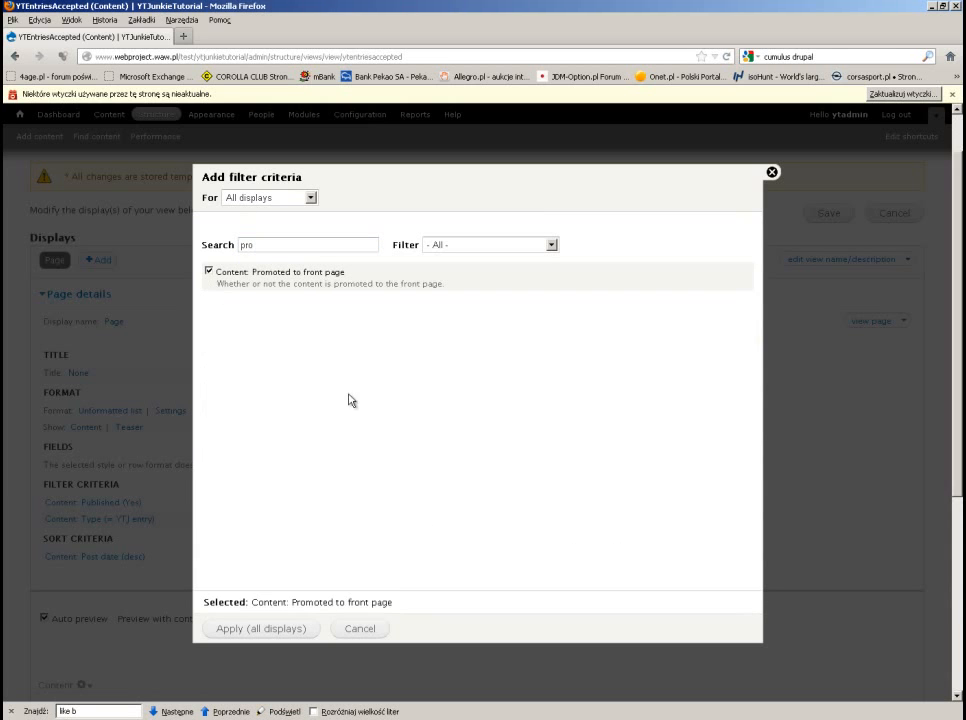
click(263, 628)
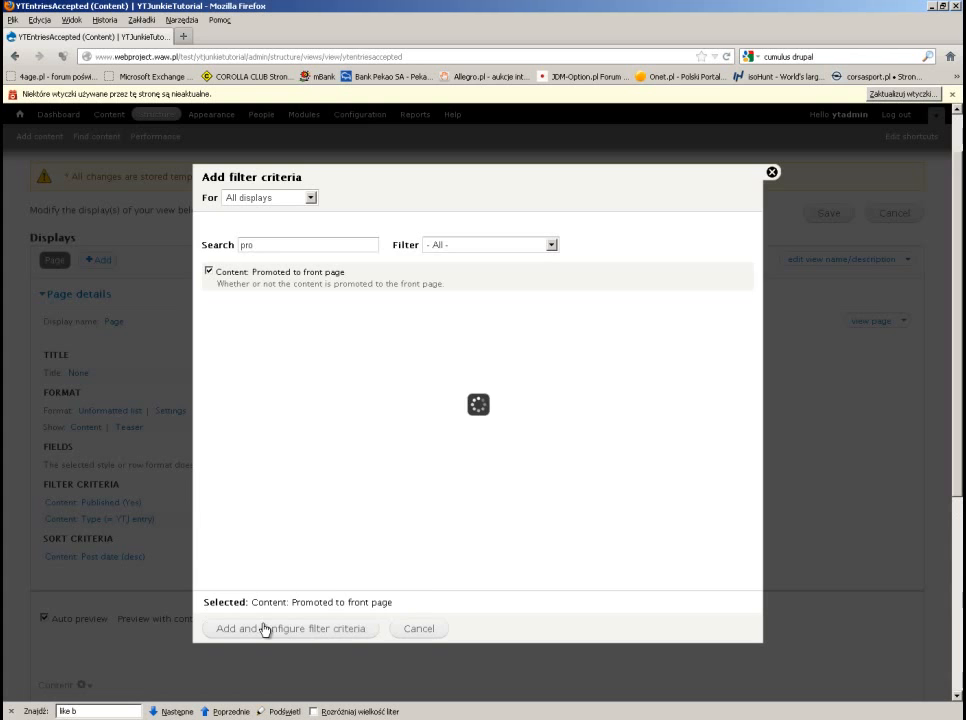
click(207, 410)
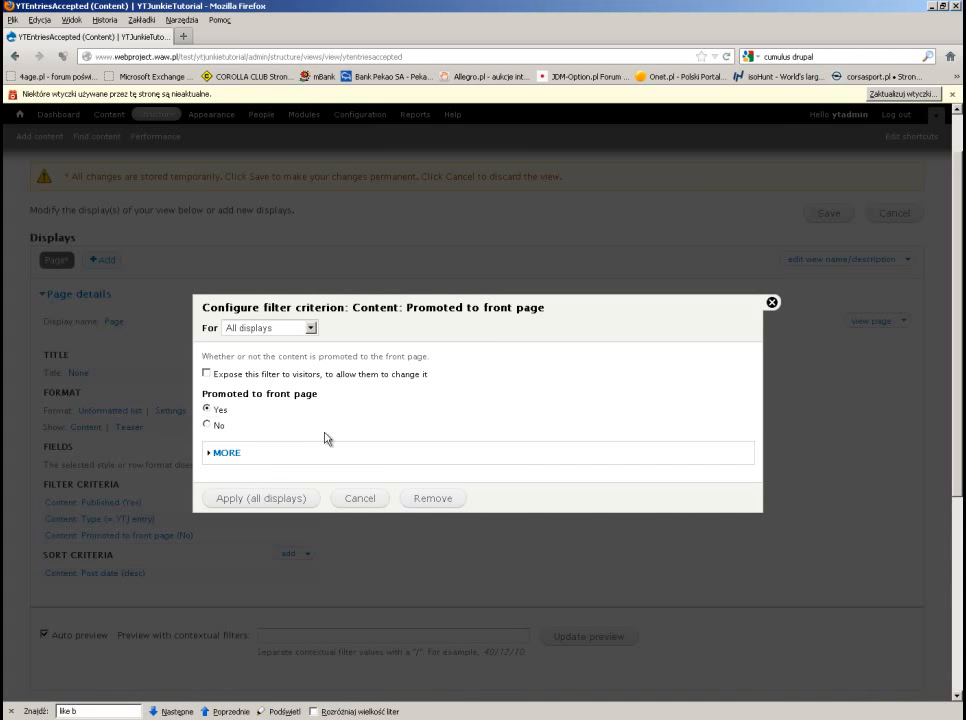
click(265, 500)
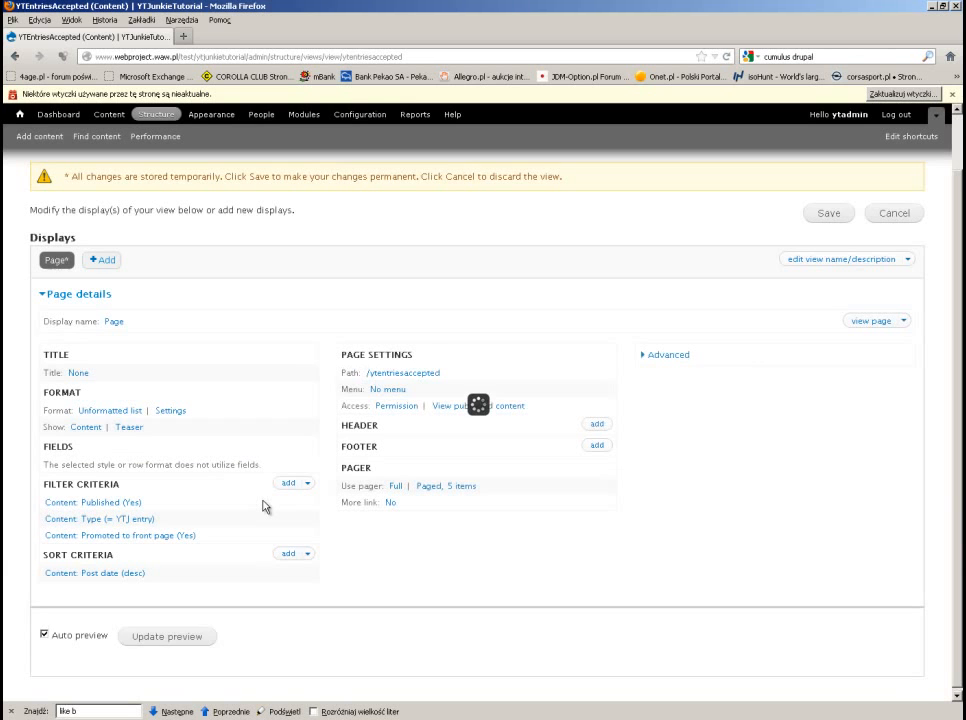
click(826, 213)
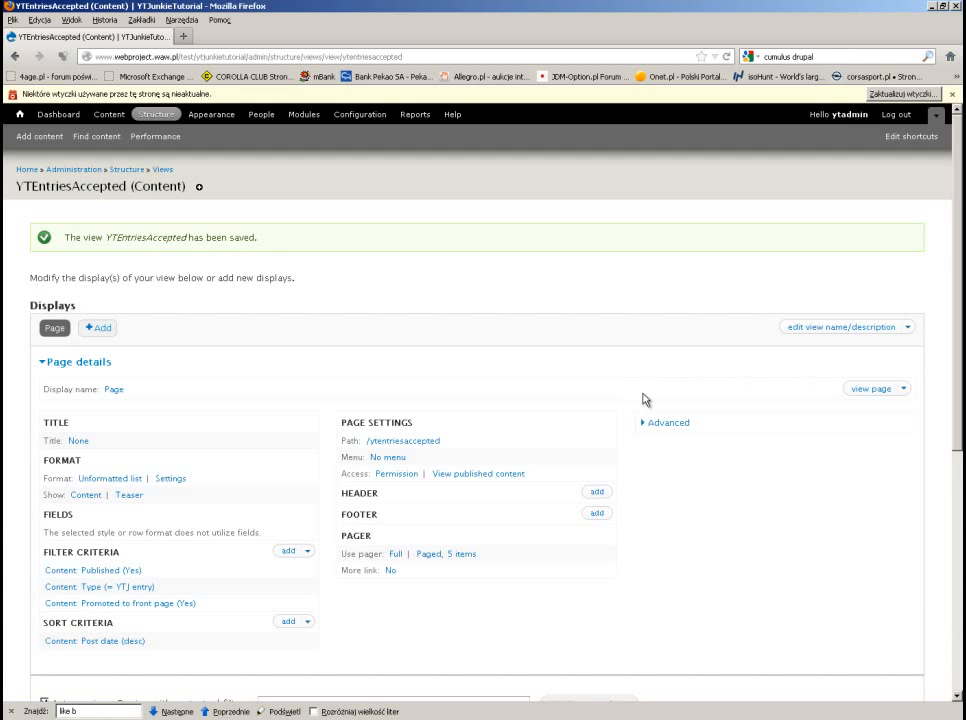
- Copy the path ytentriesaccepted from the view's page settings and leave the path setting as it is
scroll(422, 440, down, 2)
click(422, 360)
double_click(472, 378)
key(ctrl+c)
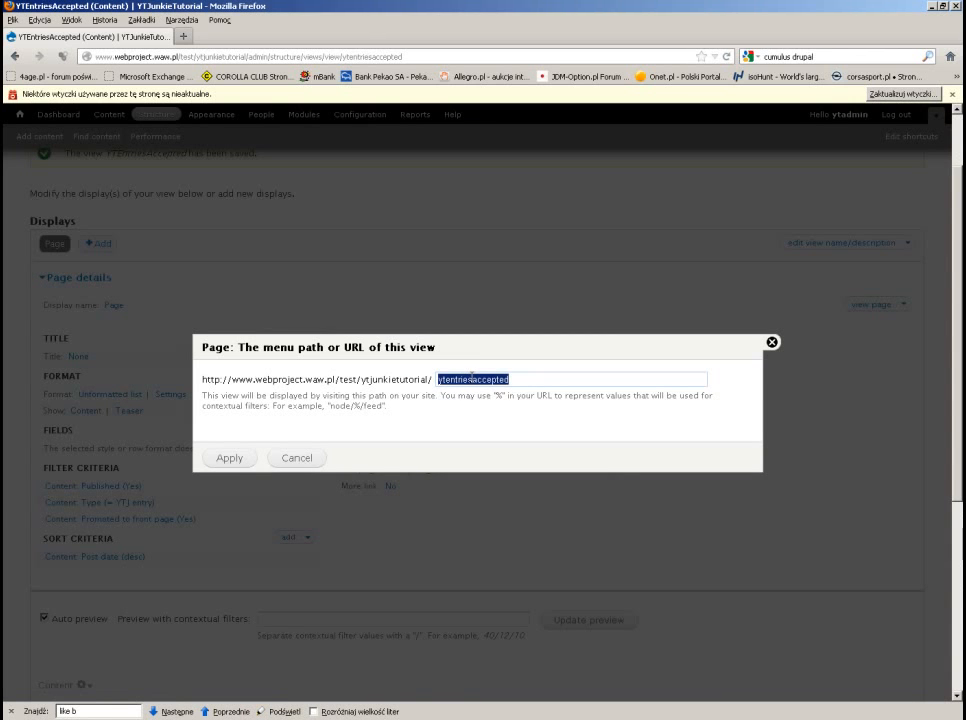
click(772, 342)
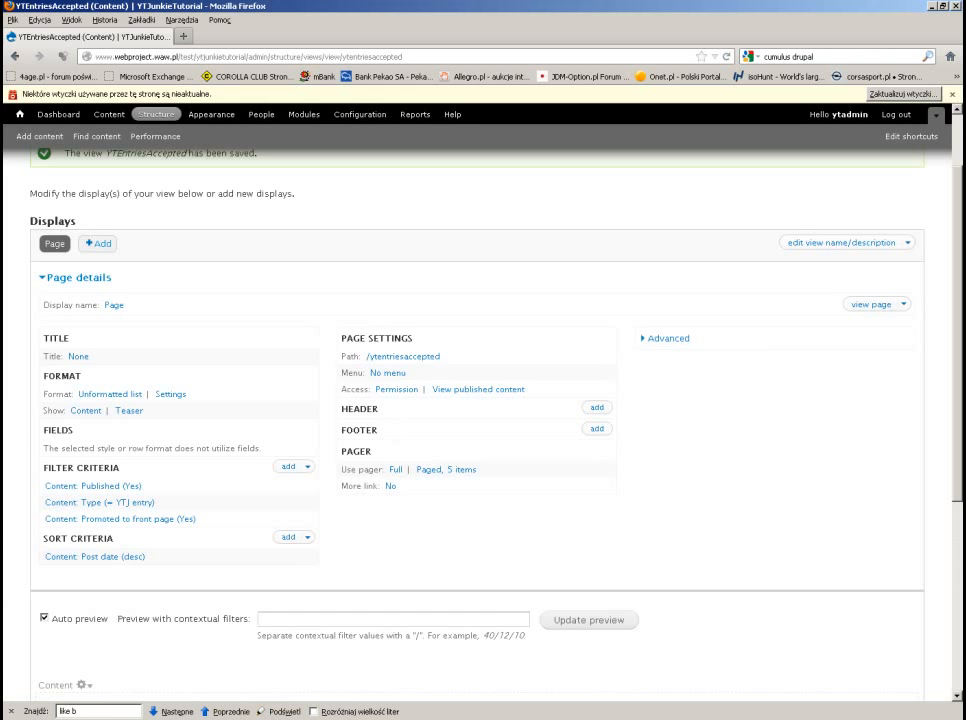
- Switch to Notepad++ and paste ytentriesaccepted into the href of the approved-entries link in page.tpl.php
key(alt+Tab)
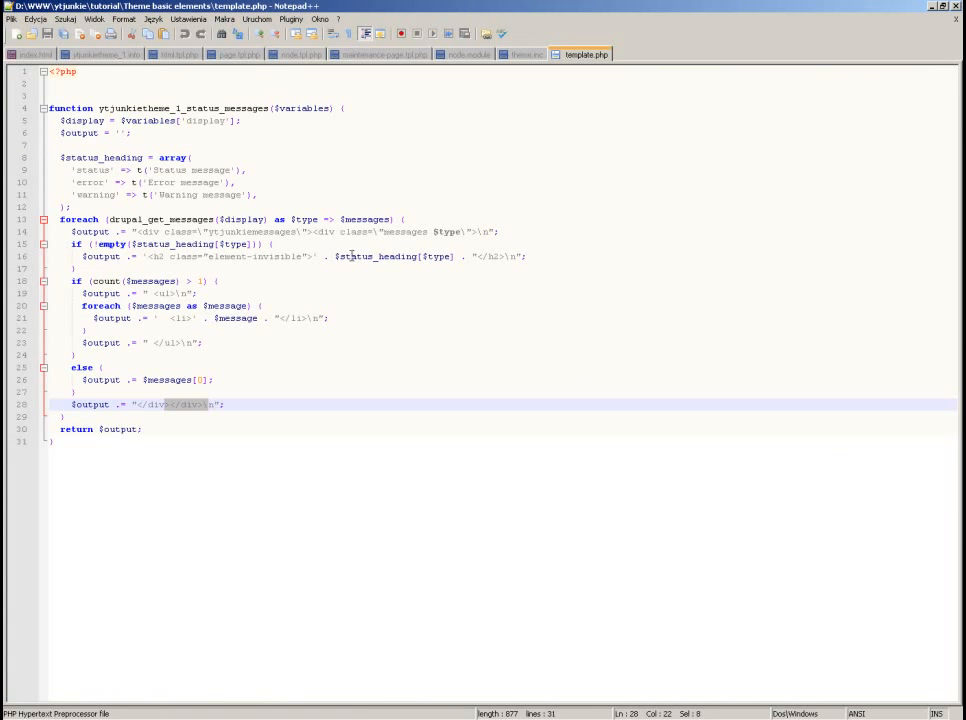
click(252, 55)
scroll(399, 369, down, 2)
scroll(399, 370, up, 2)
drag(287, 703, 397, 701)
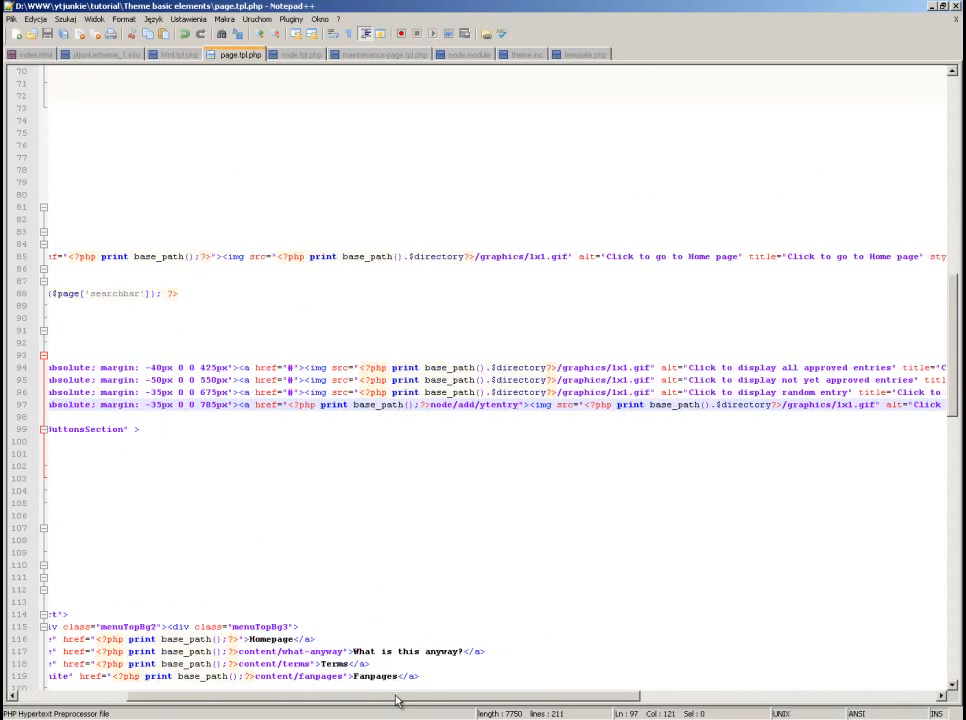
click(296, 368)
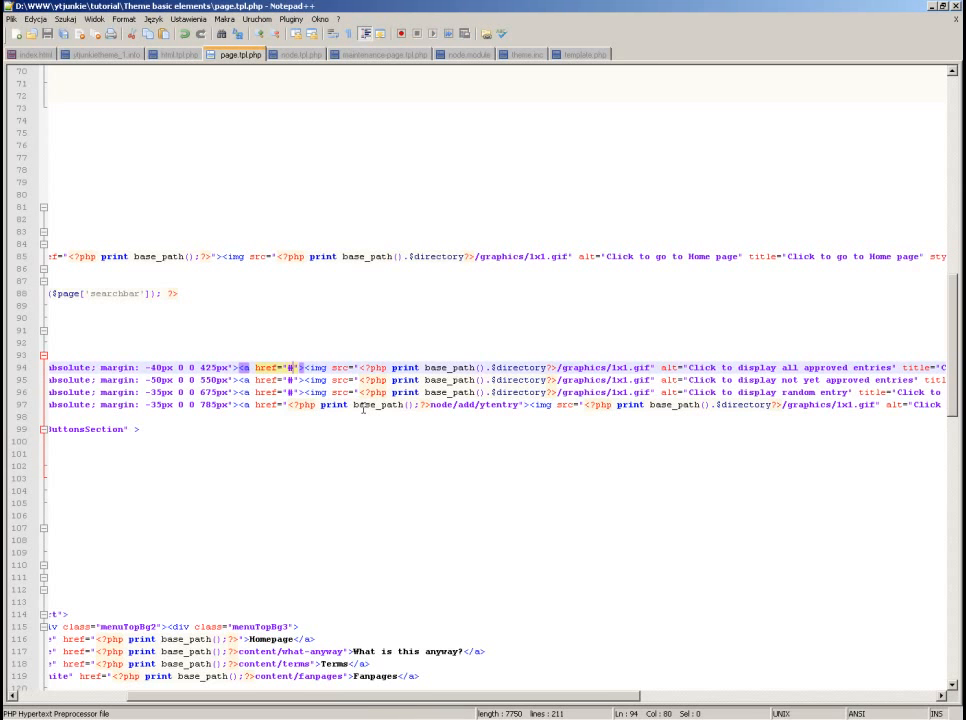
key(ctrl+v)
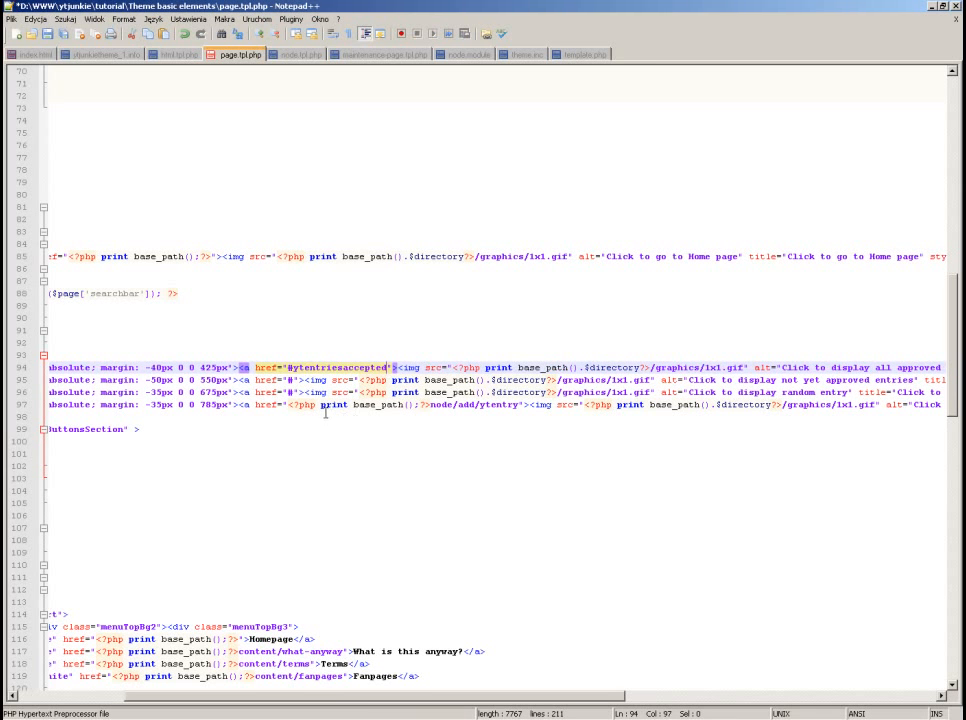
- Replace the # in the approved-entries href with the <?php print base_path();?> snippet copied from the node/add/ytentry link, and save page.tpl.php
click(426, 404)
shift+click(288, 404)
key(ctrl+c)
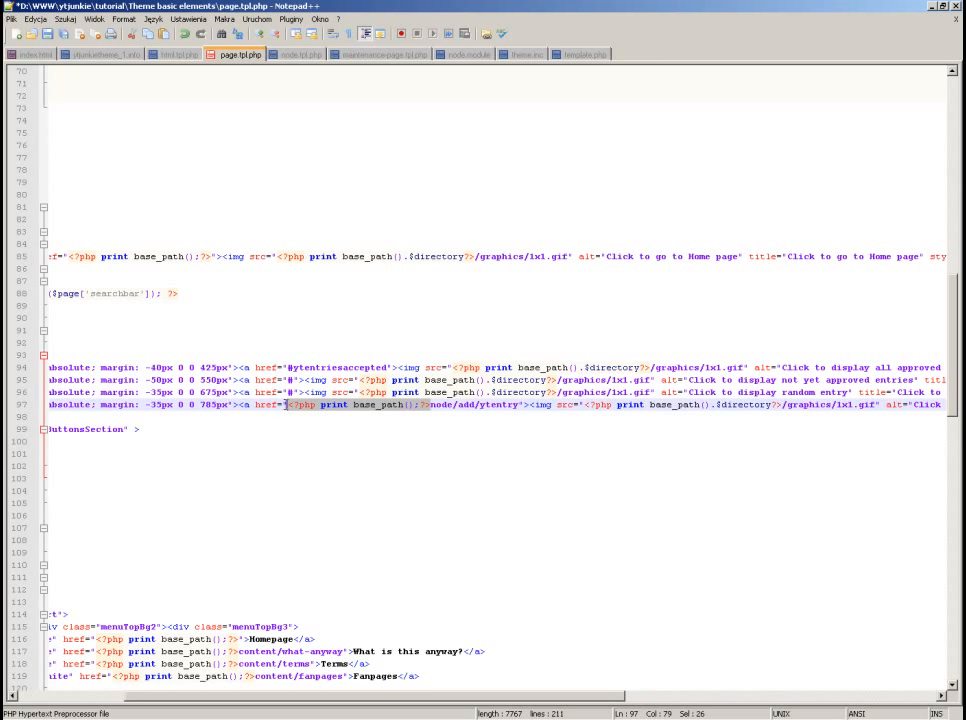
drag(295, 367, 288, 367)
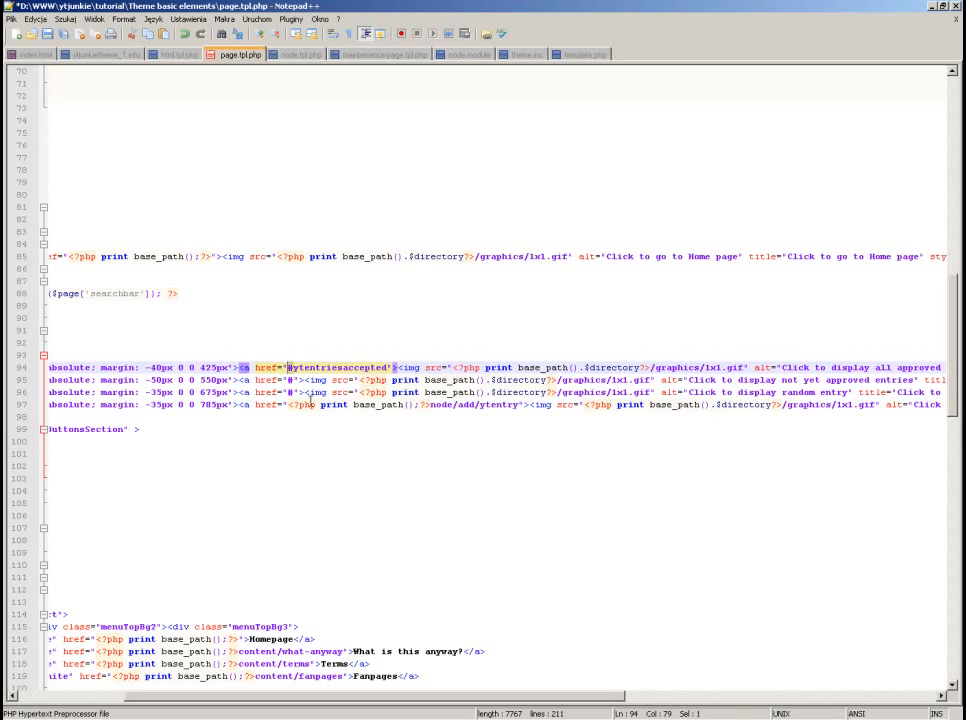
key(ctrl+v)
key(ctrl+s)
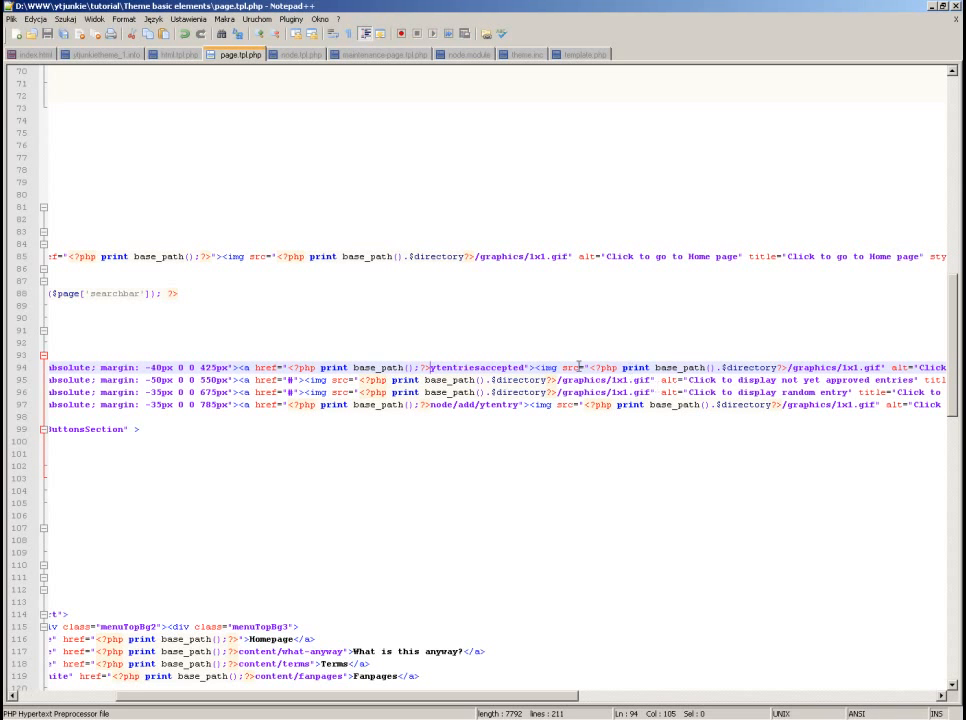
- Switch to FileZilla, upload page.tpl.php to the server's ytjunkietheme_1 folder, and open the site's Performance page in Firefox
key(alt+Tab)
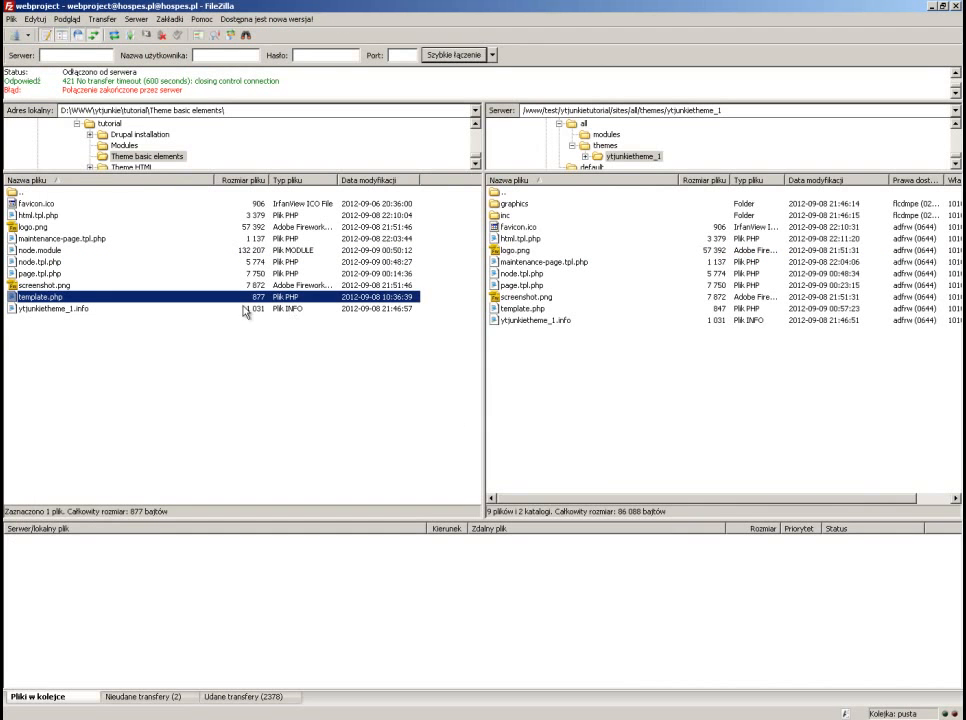
click(173, 382)
drag(40, 273, 623, 378)
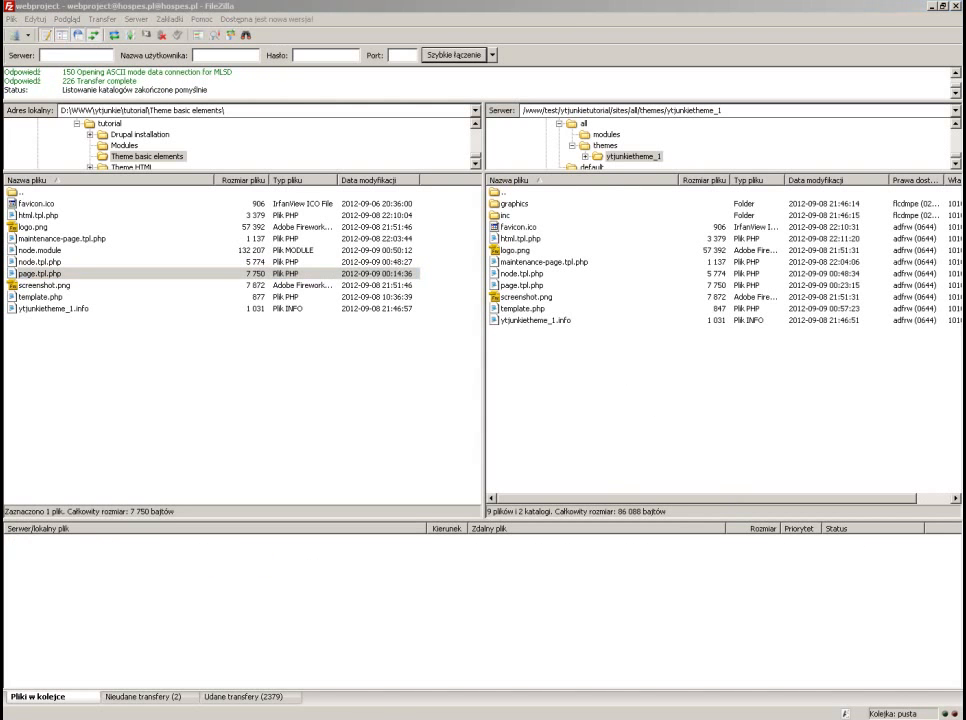
key(alt+Tab)
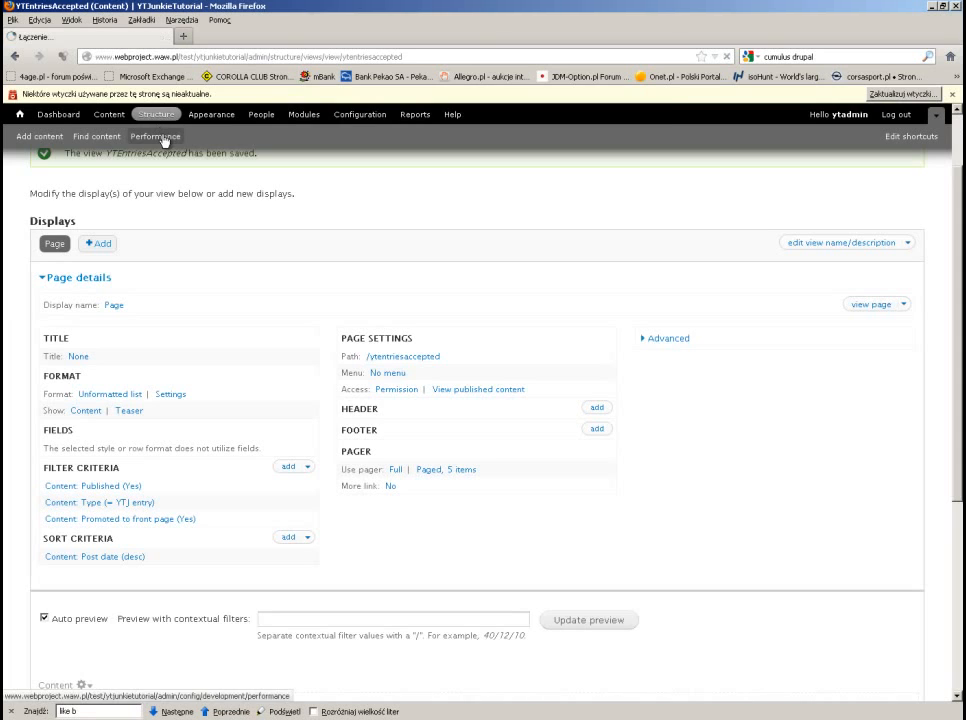
click(157, 136)
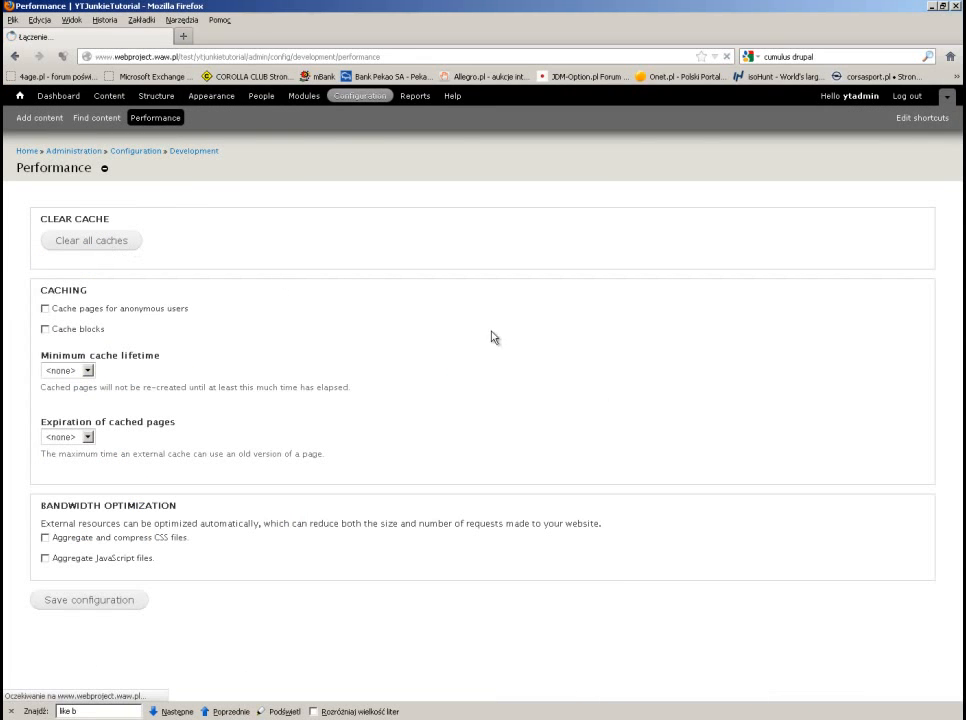
- Switch to Chrome, reload the YTJunkie homepage and test the All link to the approved entries
key(alt+Tab)
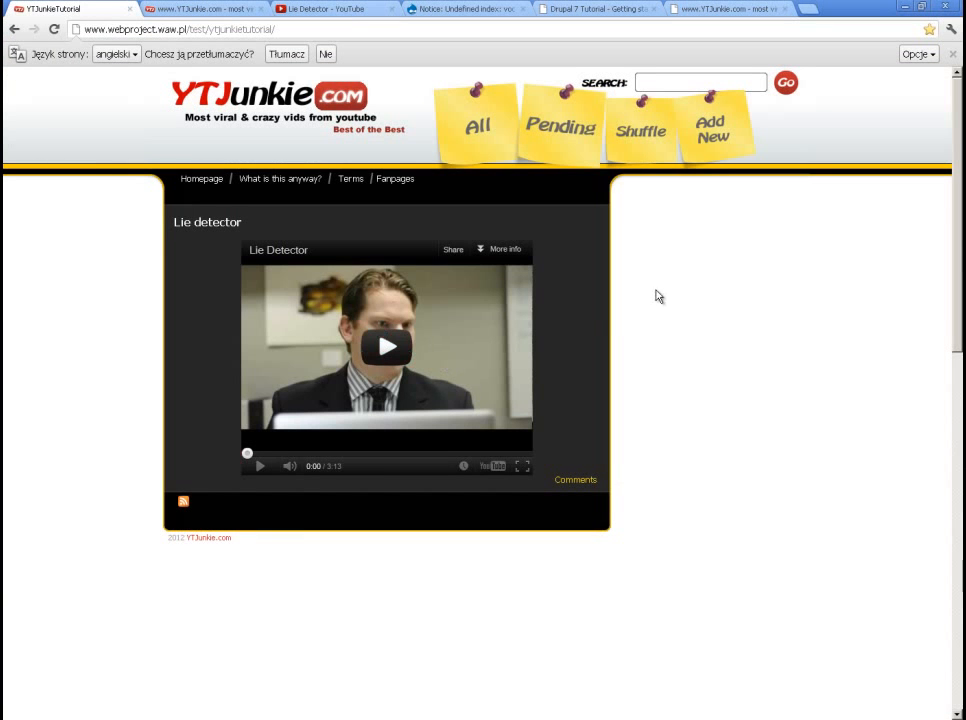
key(F5)
click(491, 135)
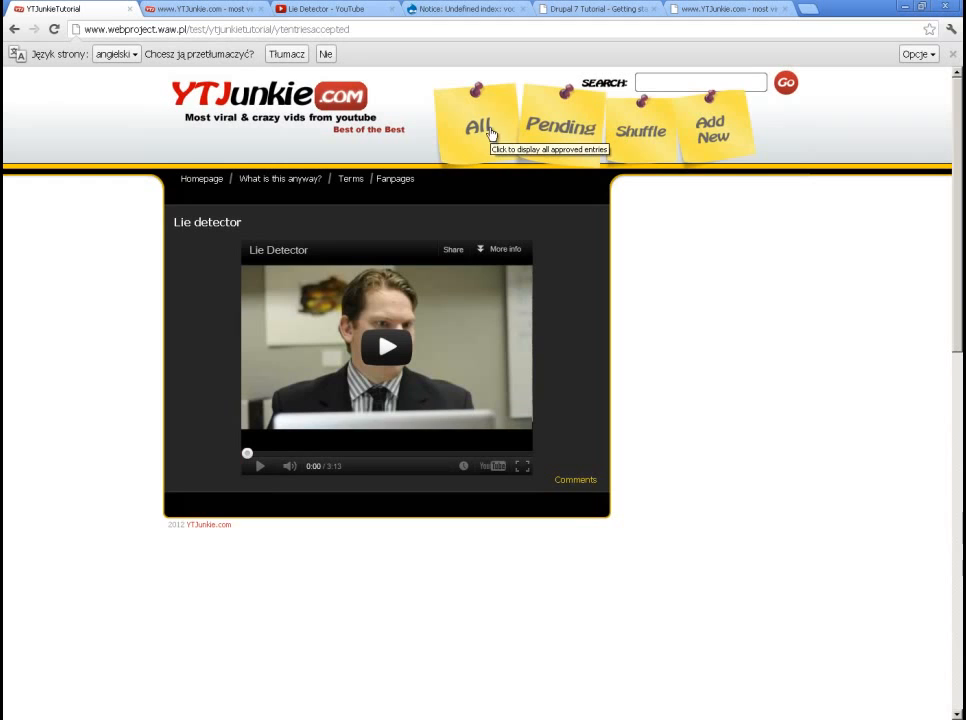
click(491, 136)
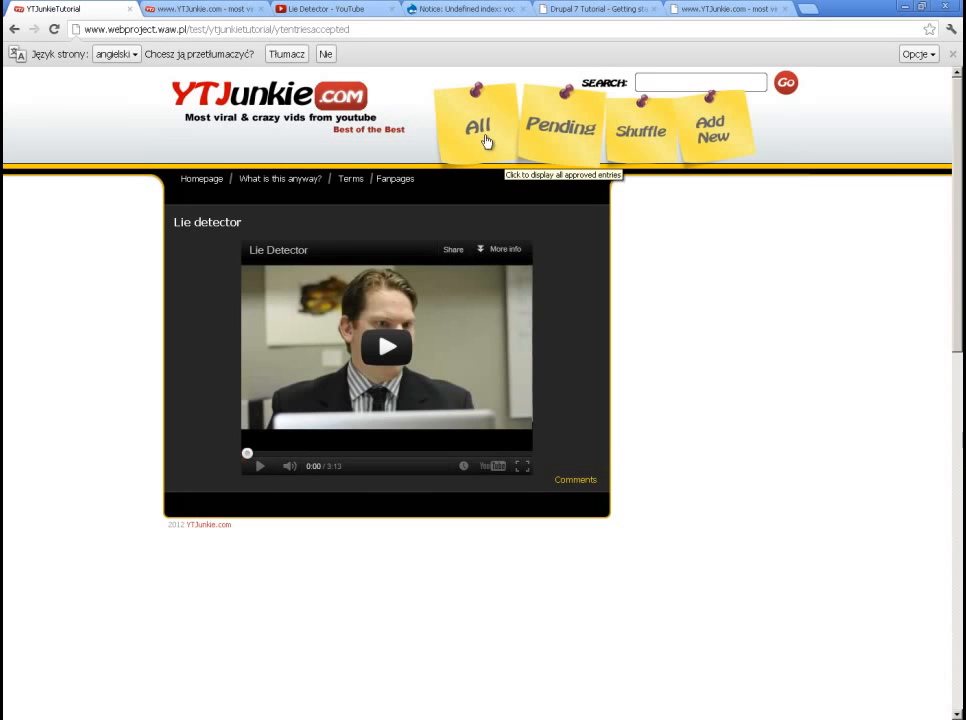
click(713, 137)
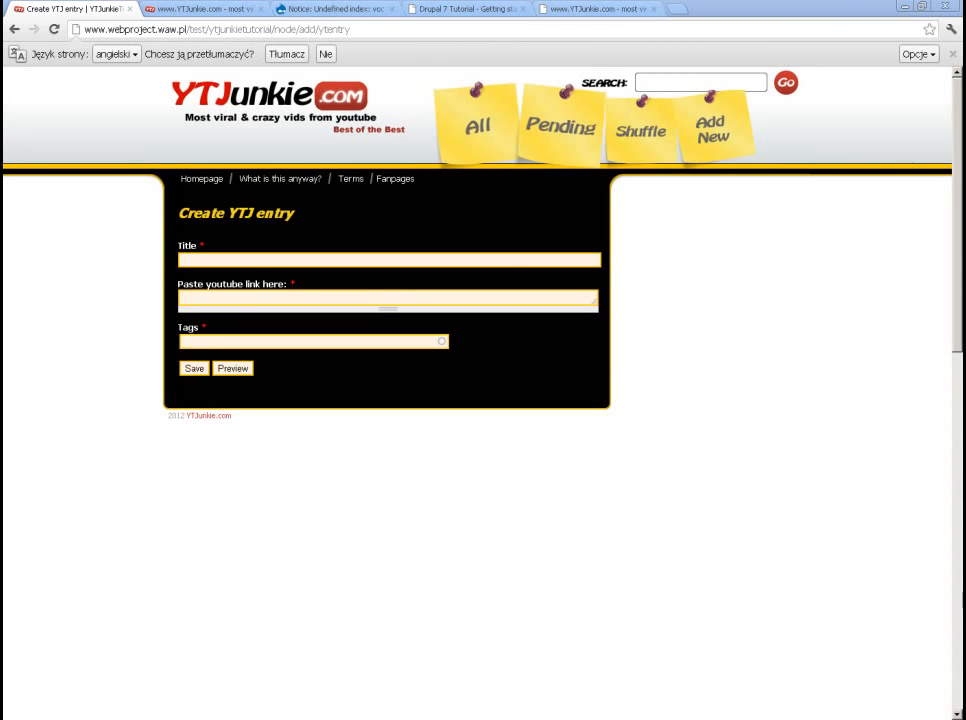
click(231, 300)
text(http://www.youtube.com/watch?v=QuwgoIFgQpY)
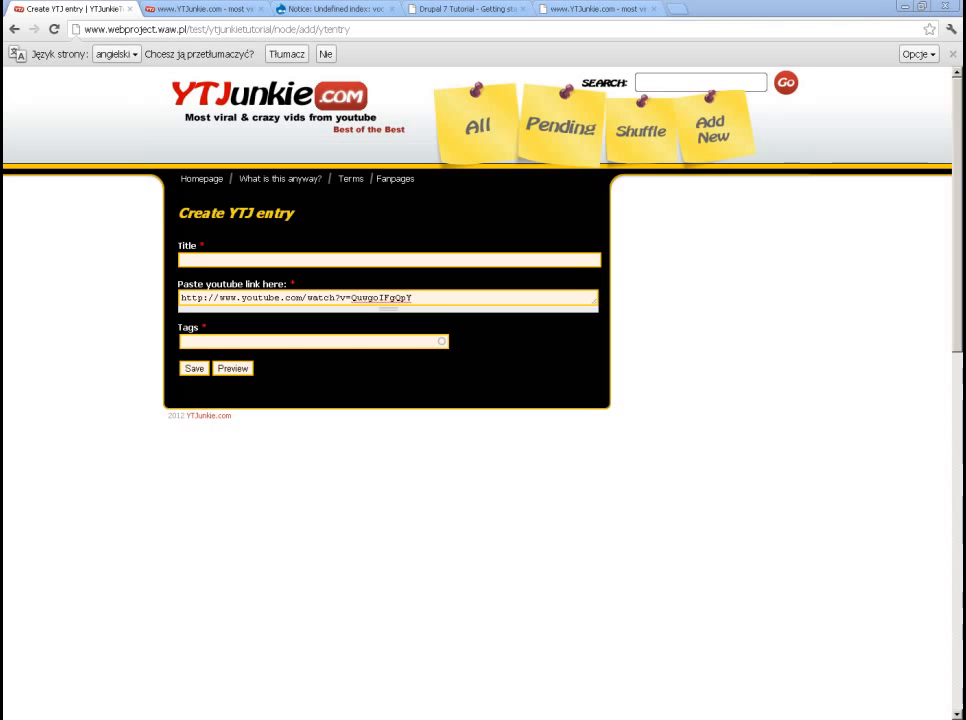
click(185, 262)
text(Will Ferrell Is All Busted Up Over Twilight's Kristen Stewart)
click(205, 340)
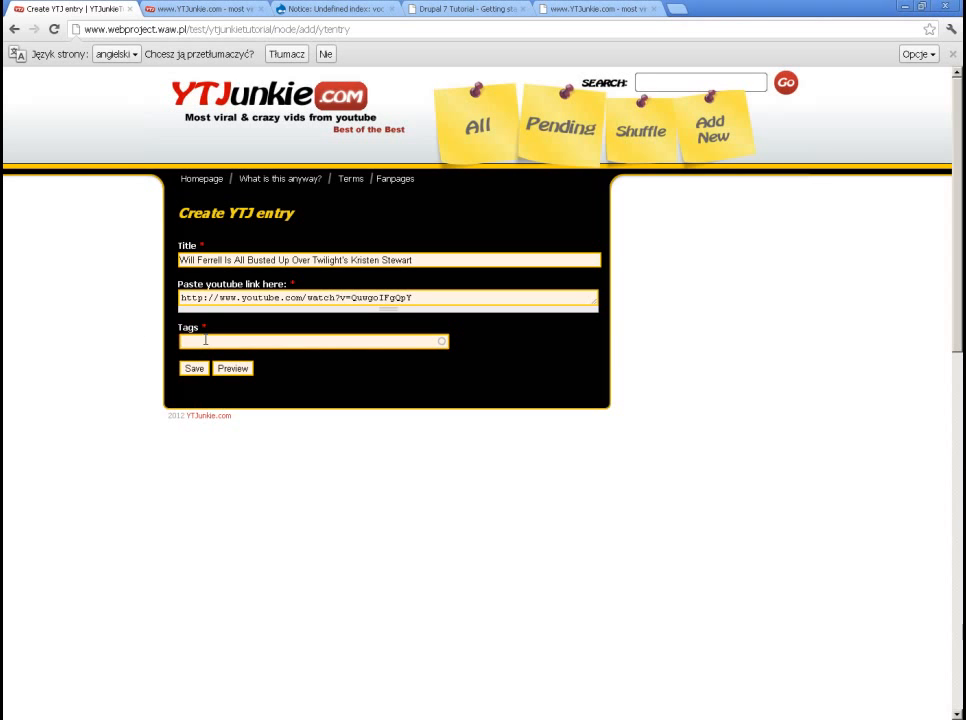
text(will fer)
click(194, 369)
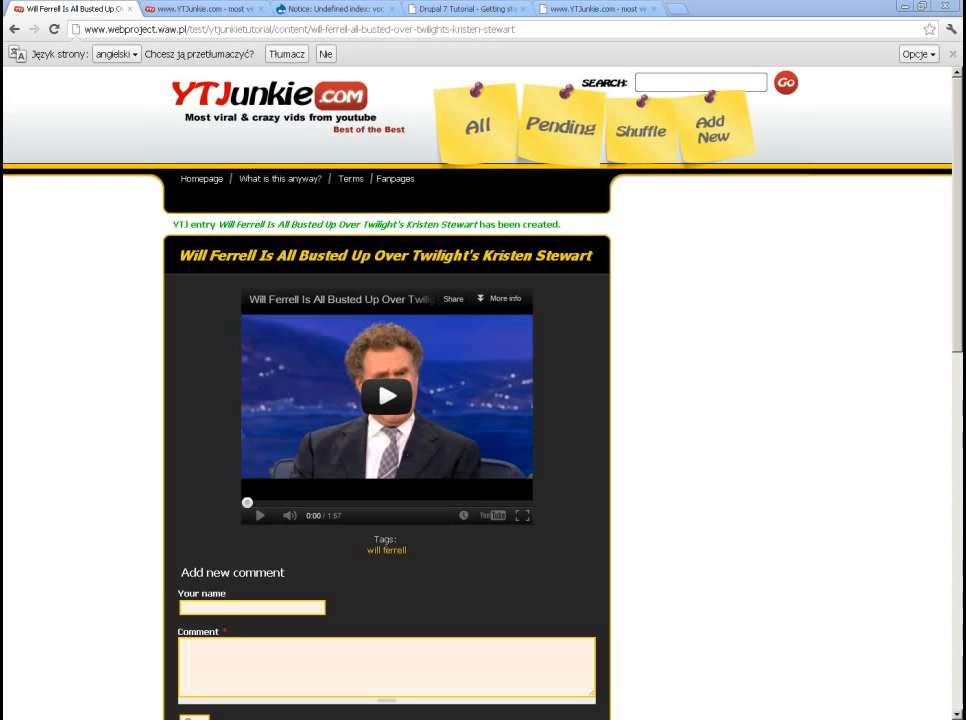
click(701, 147)
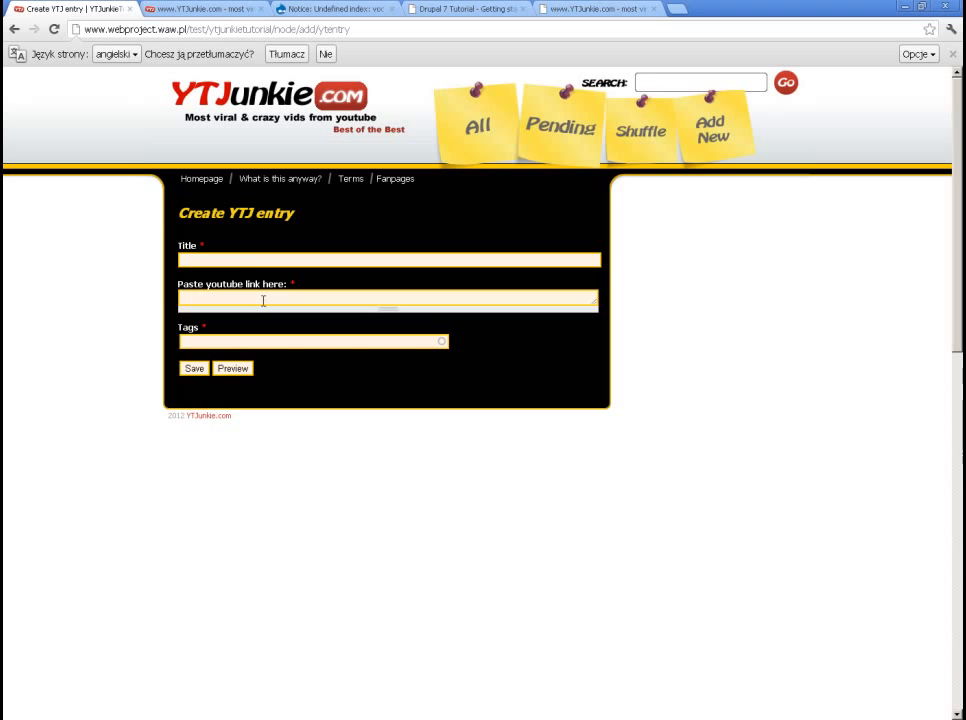
click(263, 300)
text(http://www.youtube.com/watch?v=G2cK2D2Iams)
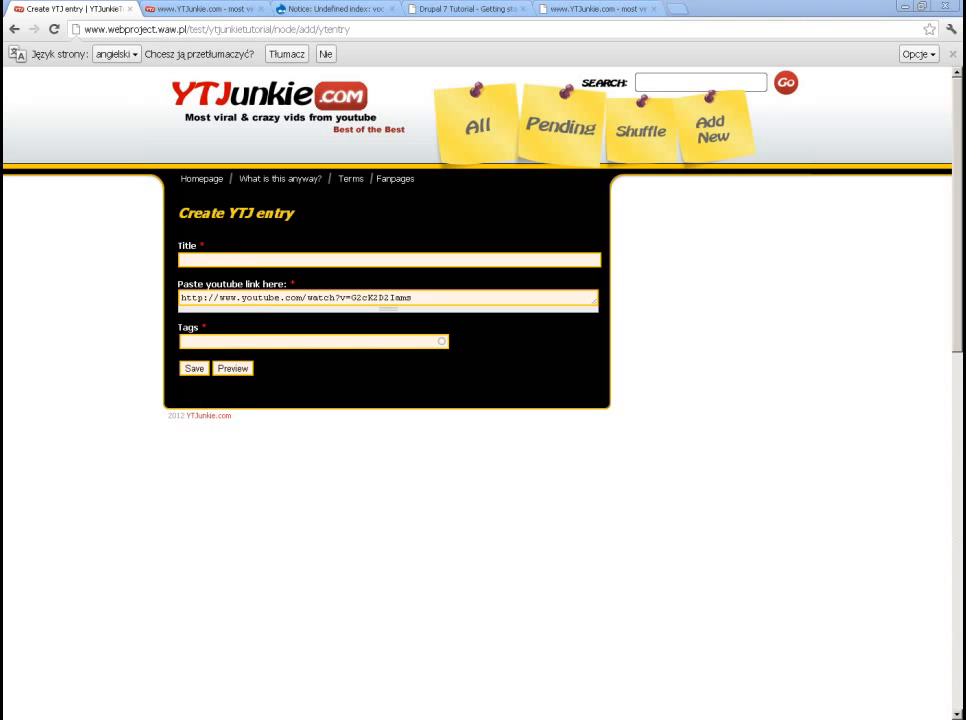
click(200, 260)
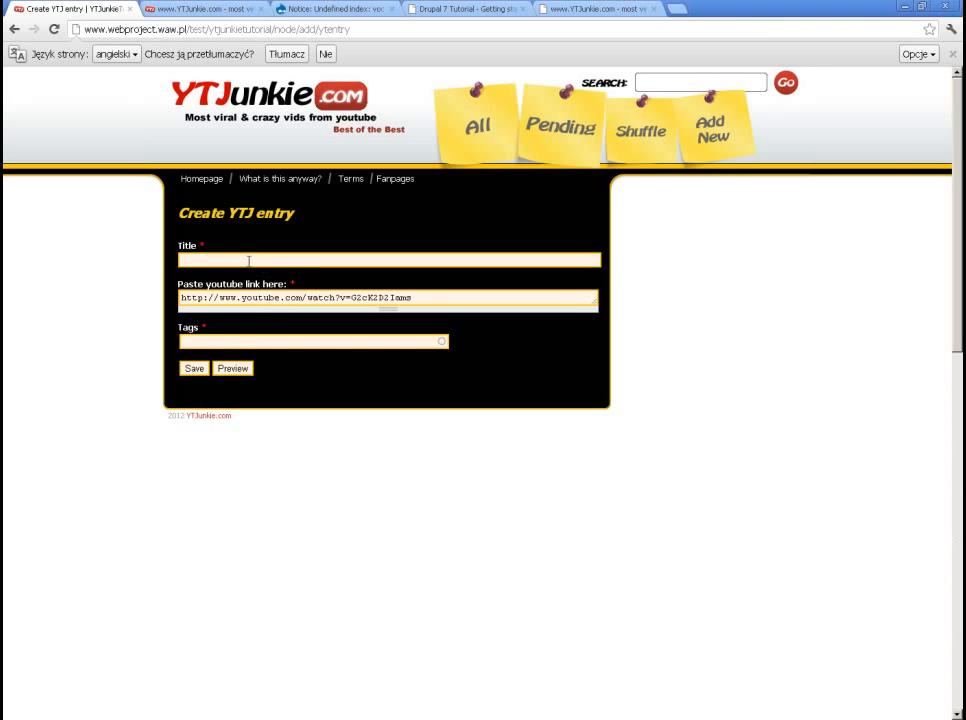
text(Why You Should Never Celebrate Too Soon)
click(227, 343)
text(celeb)
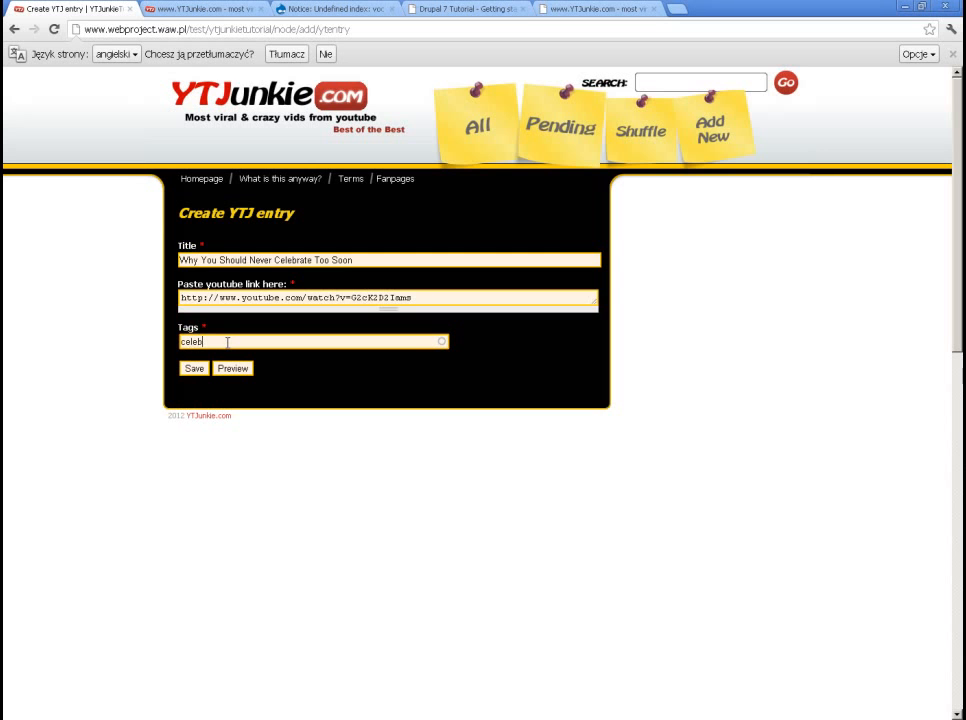
text(rate)
click(194, 369)
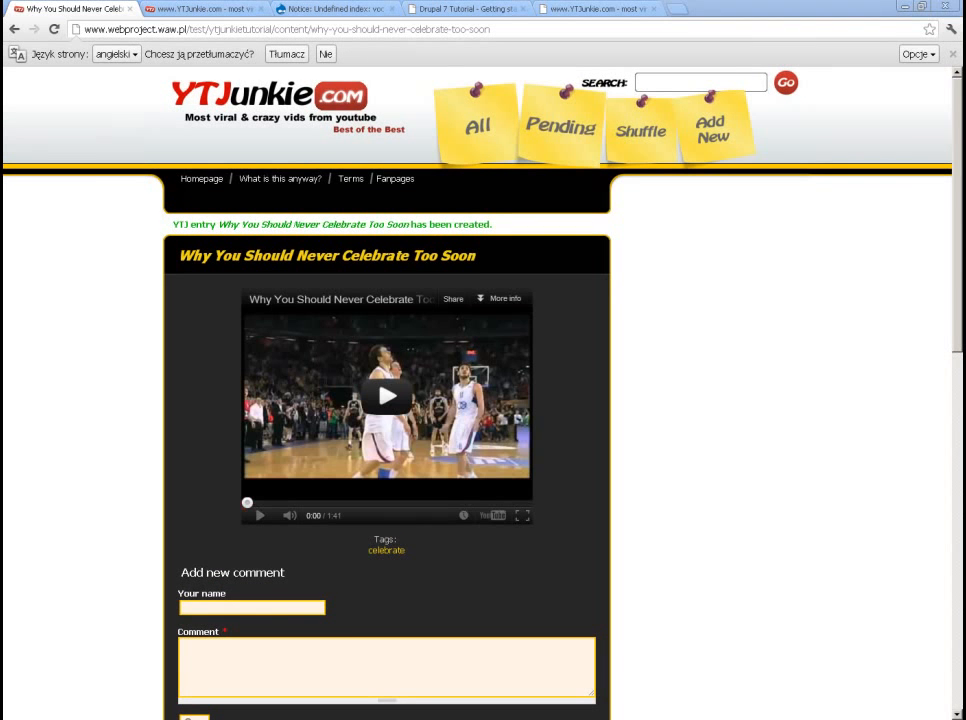
click(725, 132)
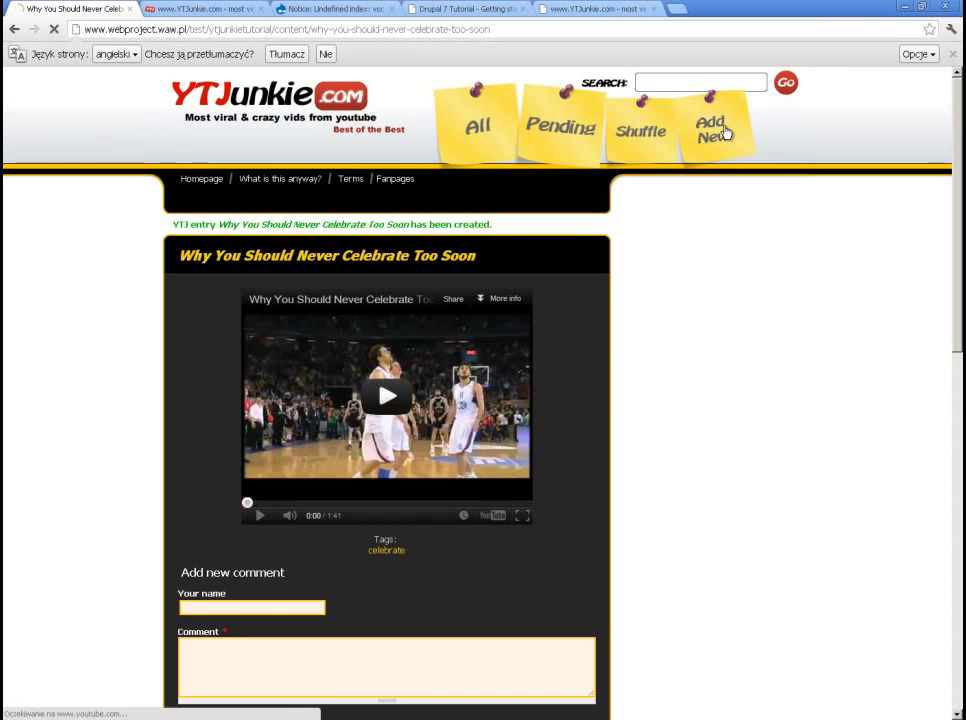
click(280, 297)
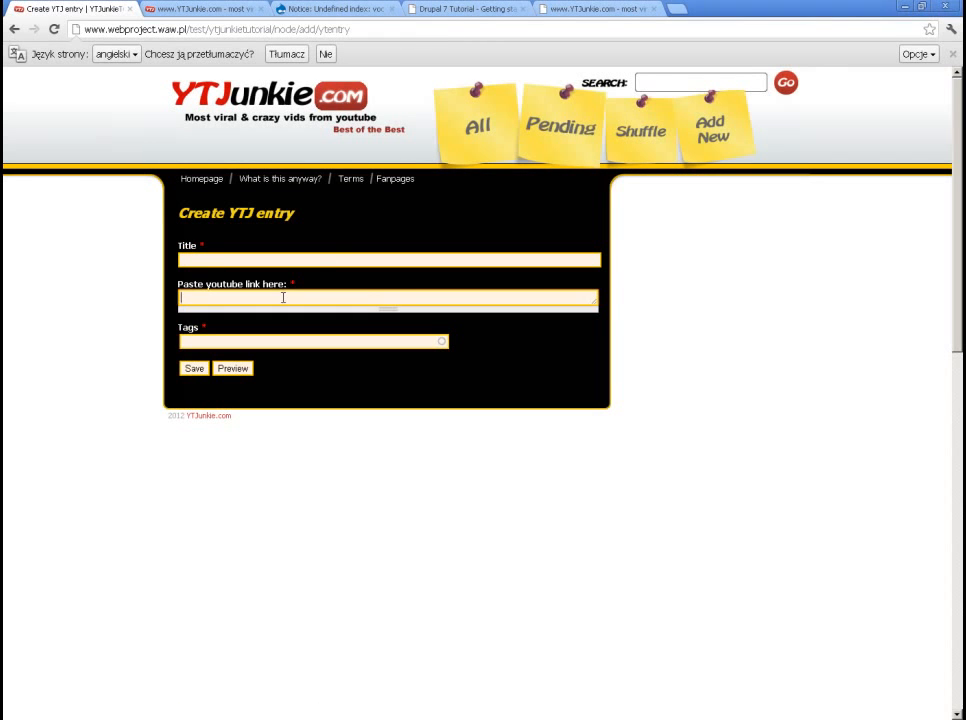
text(http://www.youtube.com/watch?v=dNHb31Zobt0)
click(237, 261)
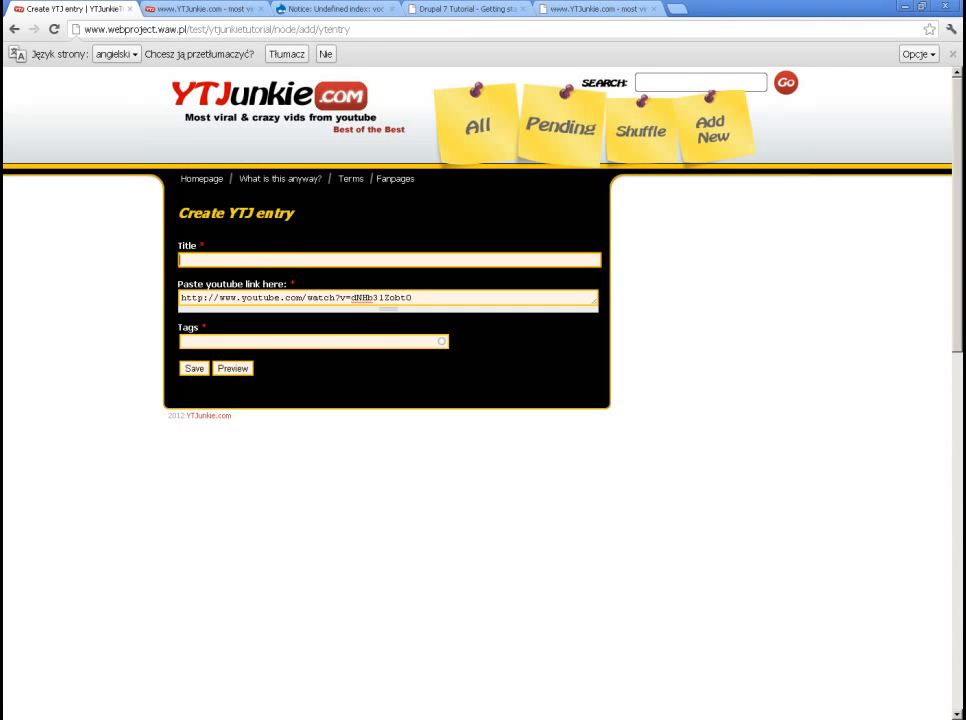
key(alt+Tab)
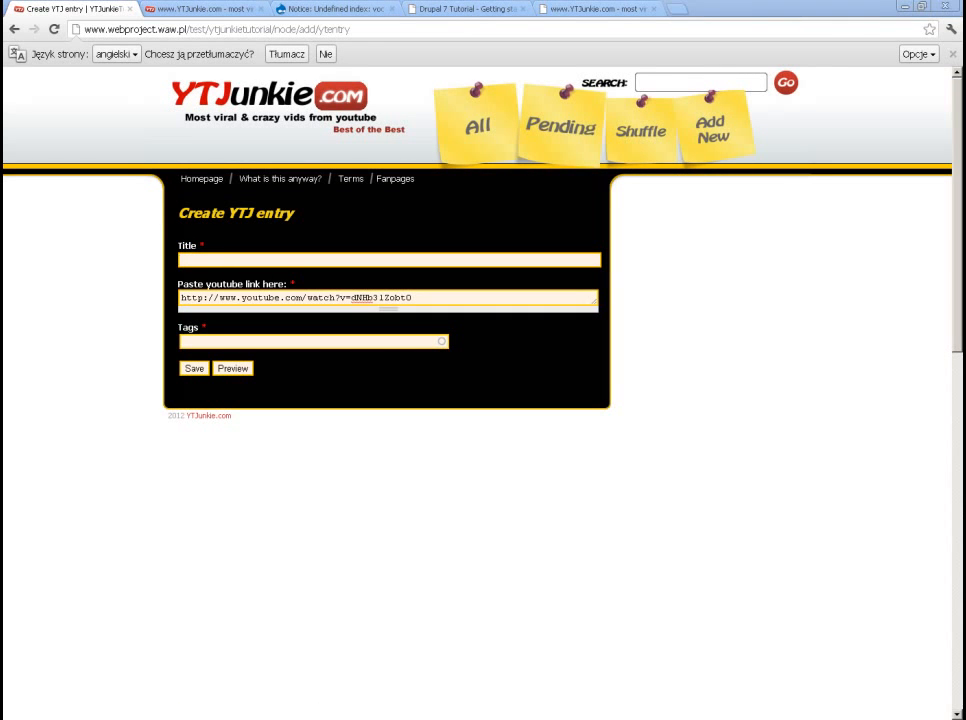
click(270, 257)
text(GHOST TITS)
click(236, 341)
text(tits)
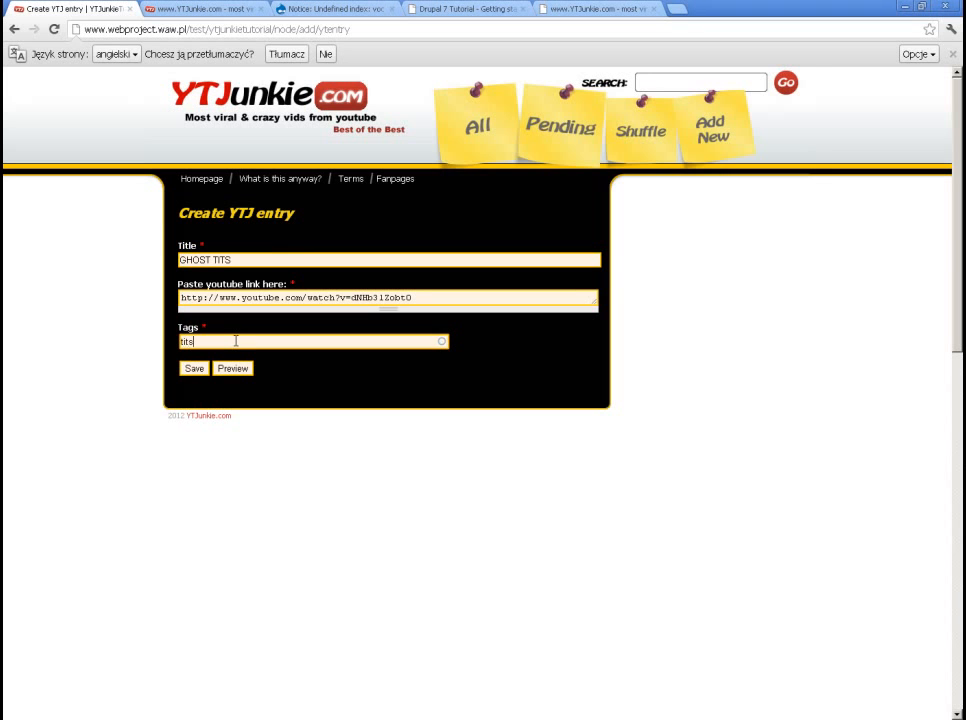
click(193, 368)
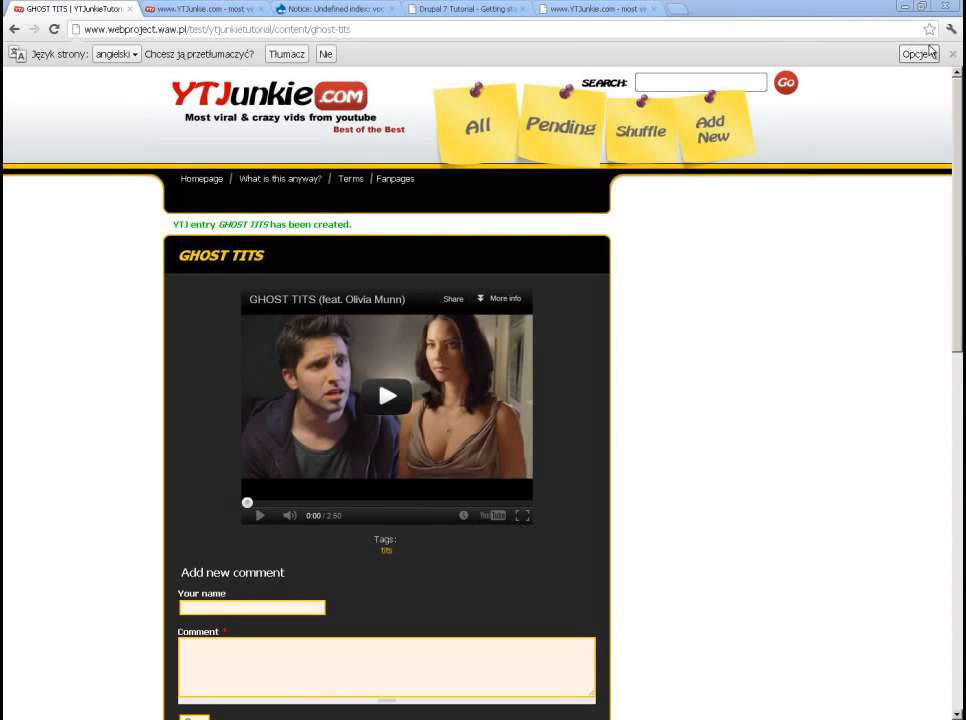
click(716, 126)
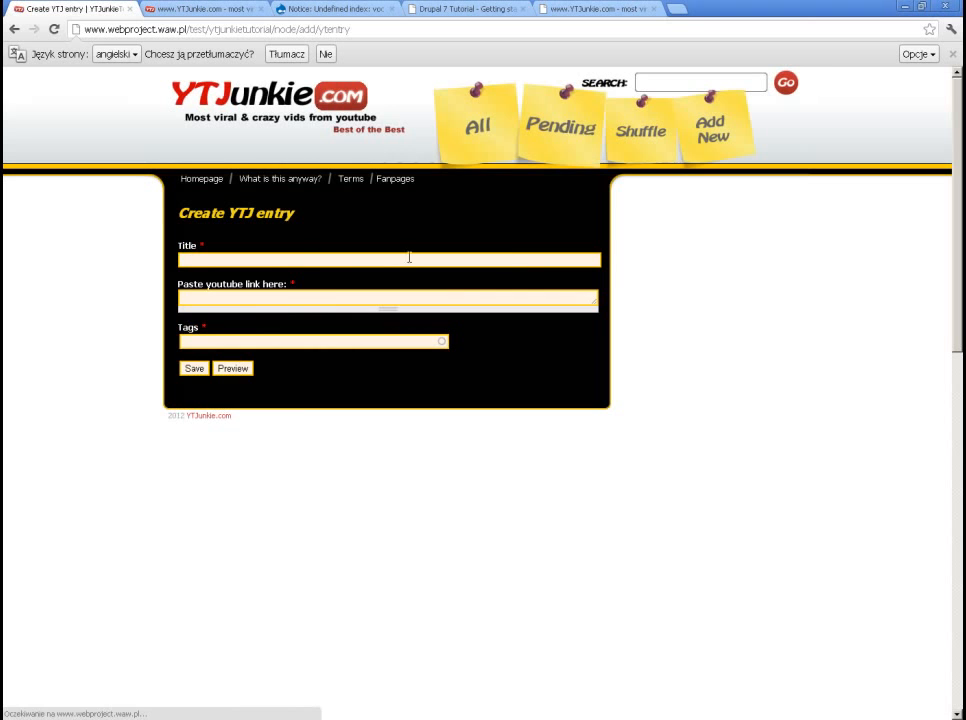
click(323, 295)
text(http://www.youtube.com/watch?v=PL7pUIhNSm4)
click(217, 265)
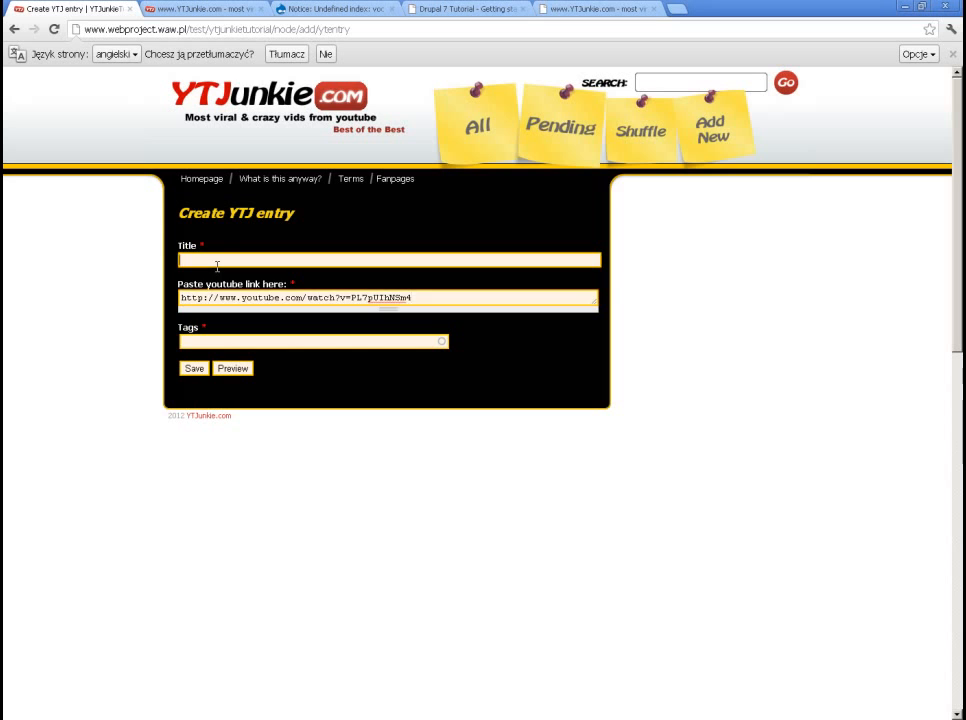
text(crazy bike)
click(236, 339)
text(bik)
click(194, 368)
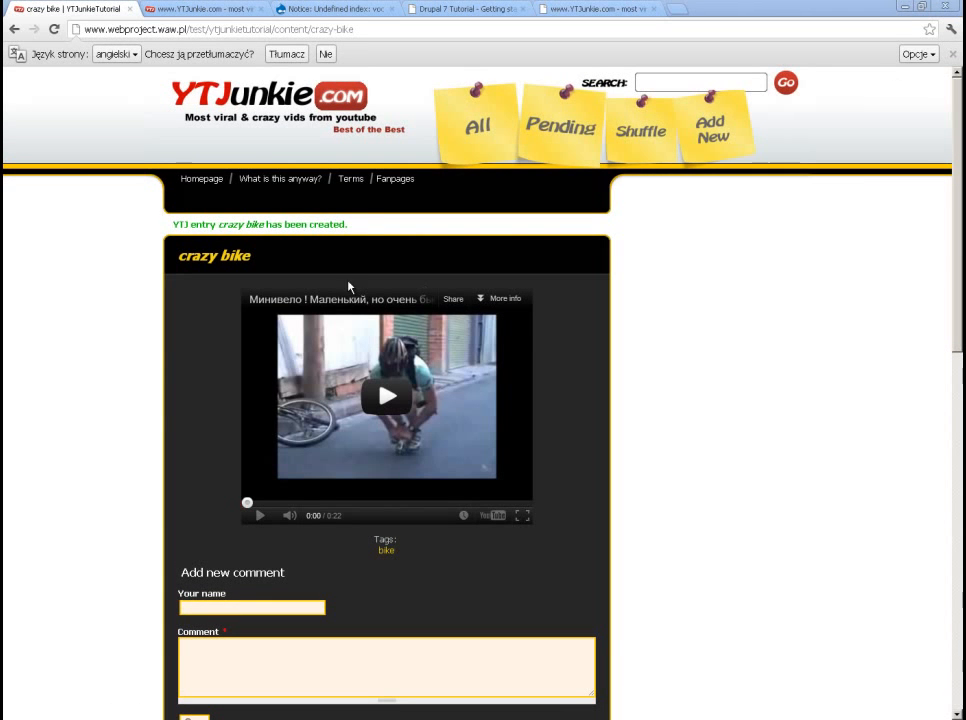
click(700, 128)
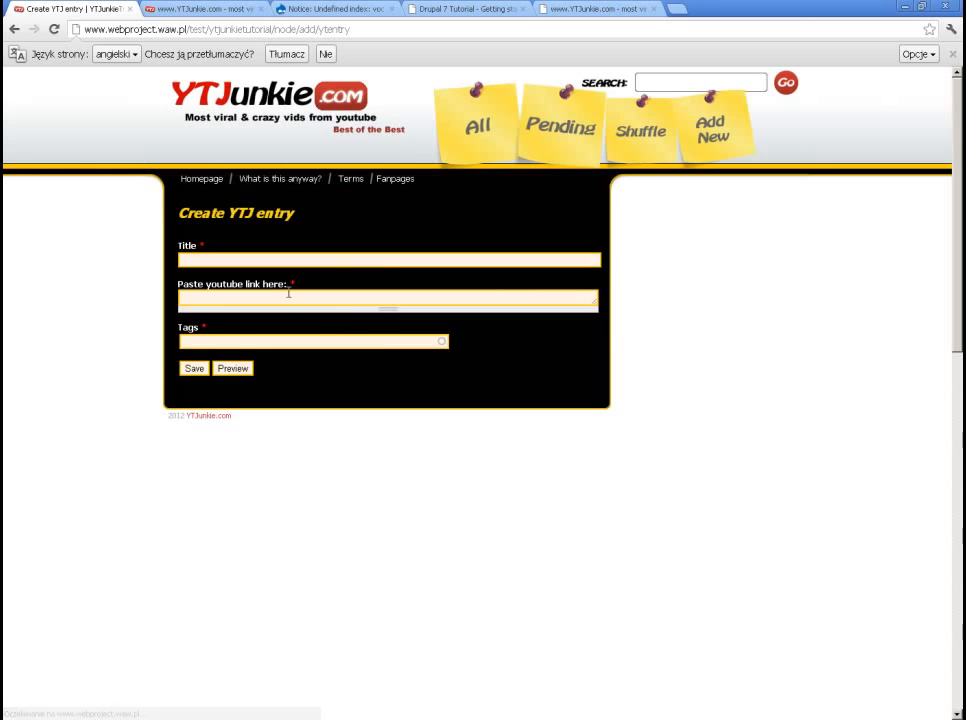
click(288, 296)
text(http://www.youtube.com/watch?v=ALv83pvHF20)
click(223, 260)
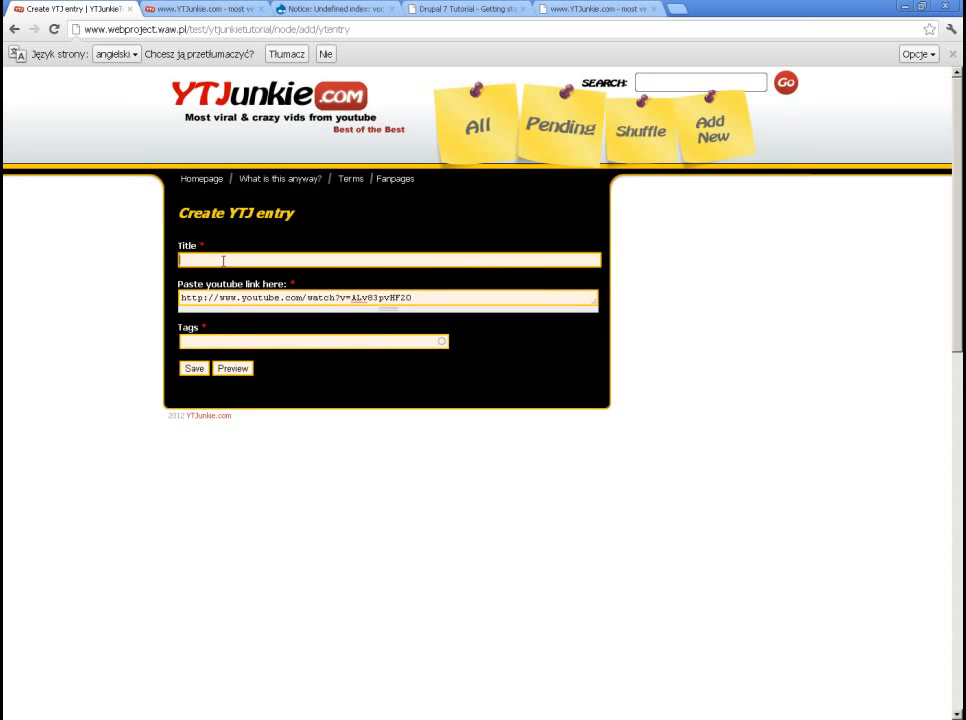
click(222, 340)
text(whatever)
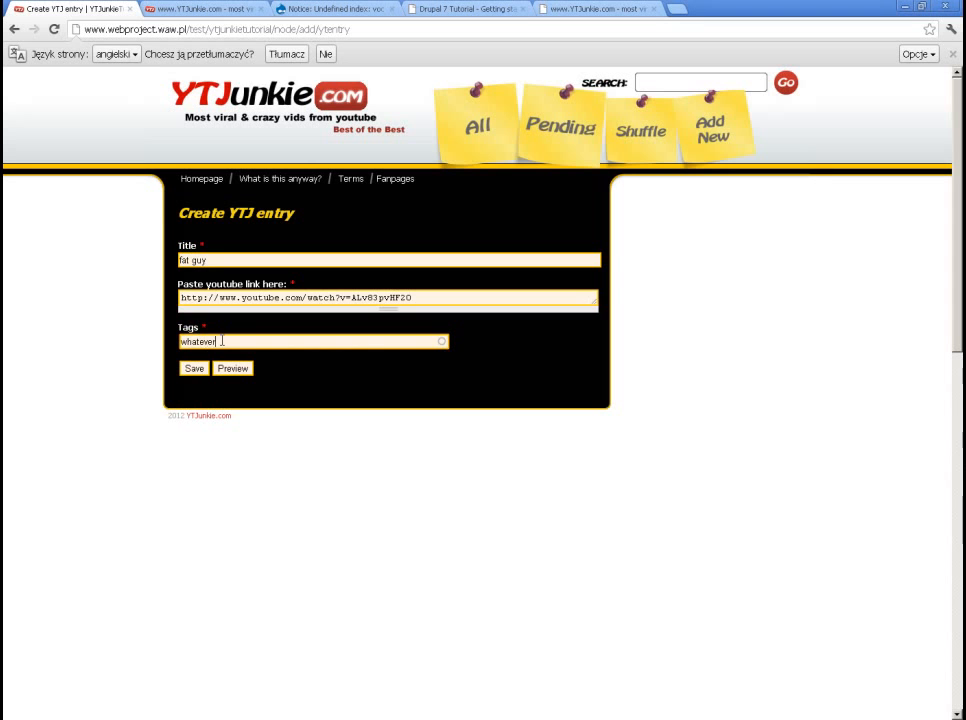
click(194, 369)
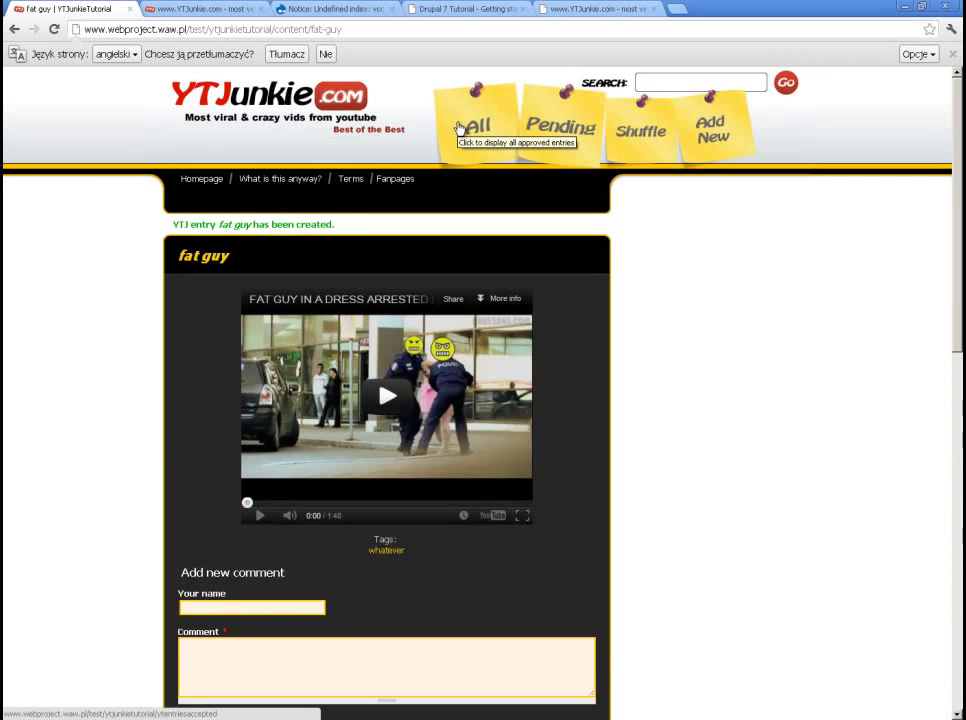
click(458, 127)
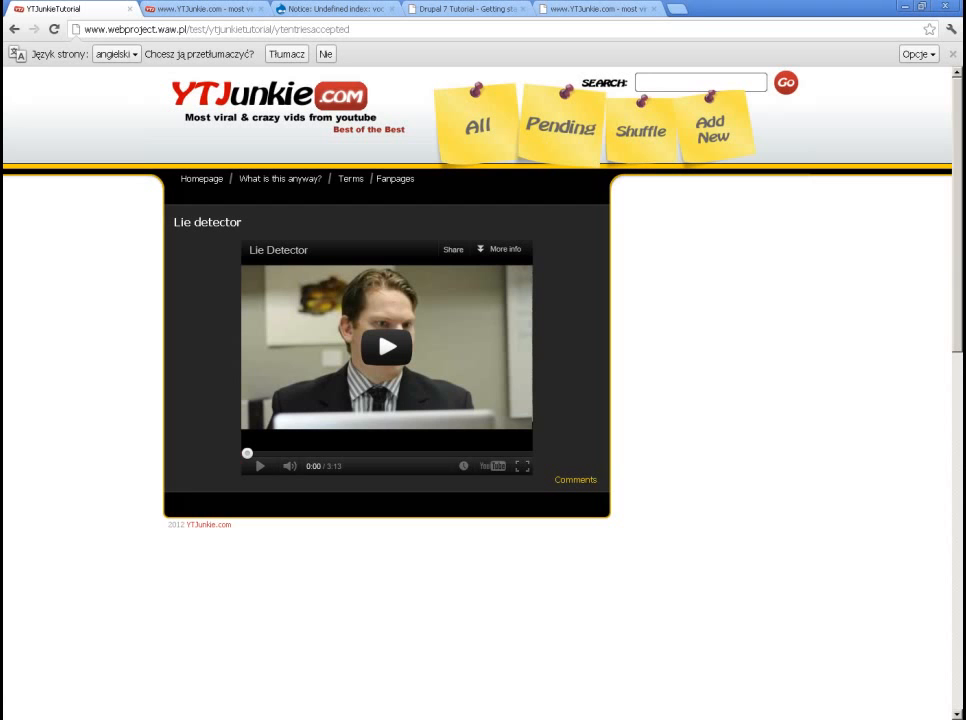
- Switch to Firefox and filter the site's content to items of type YTJ entry with status not promoted
key(alt+Tab)
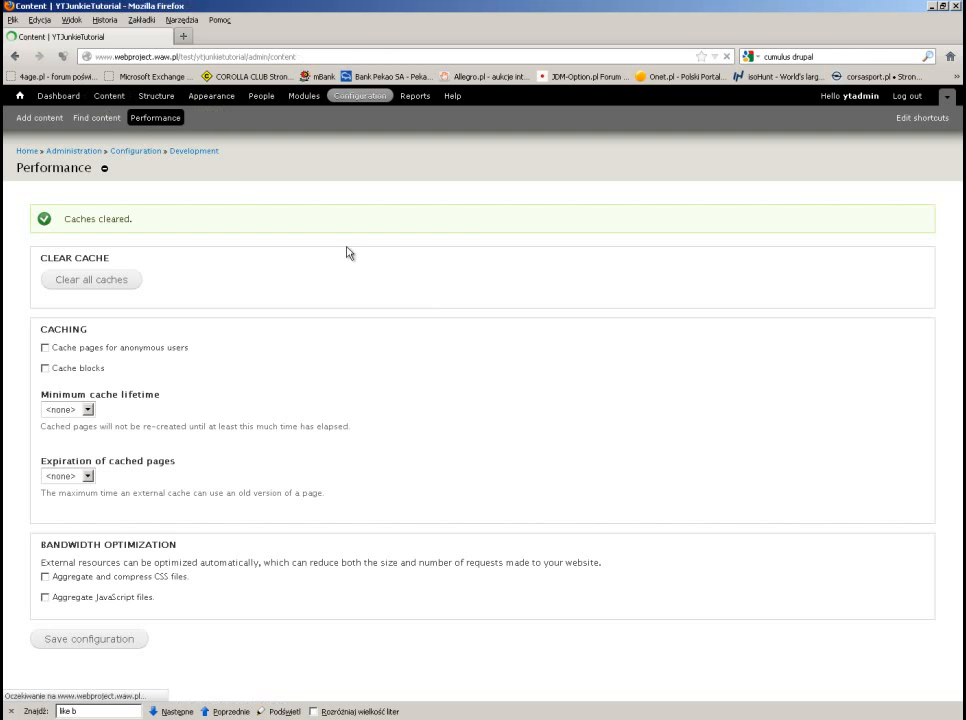
click(188, 287)
click(177, 331)
click(169, 276)
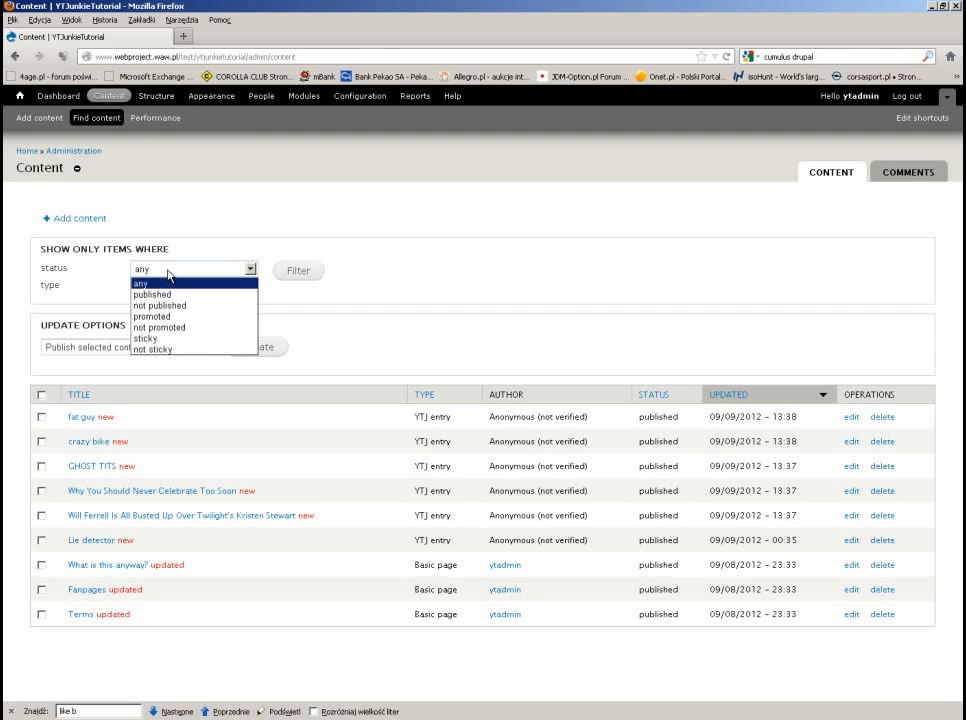
click(169, 327)
click(296, 273)
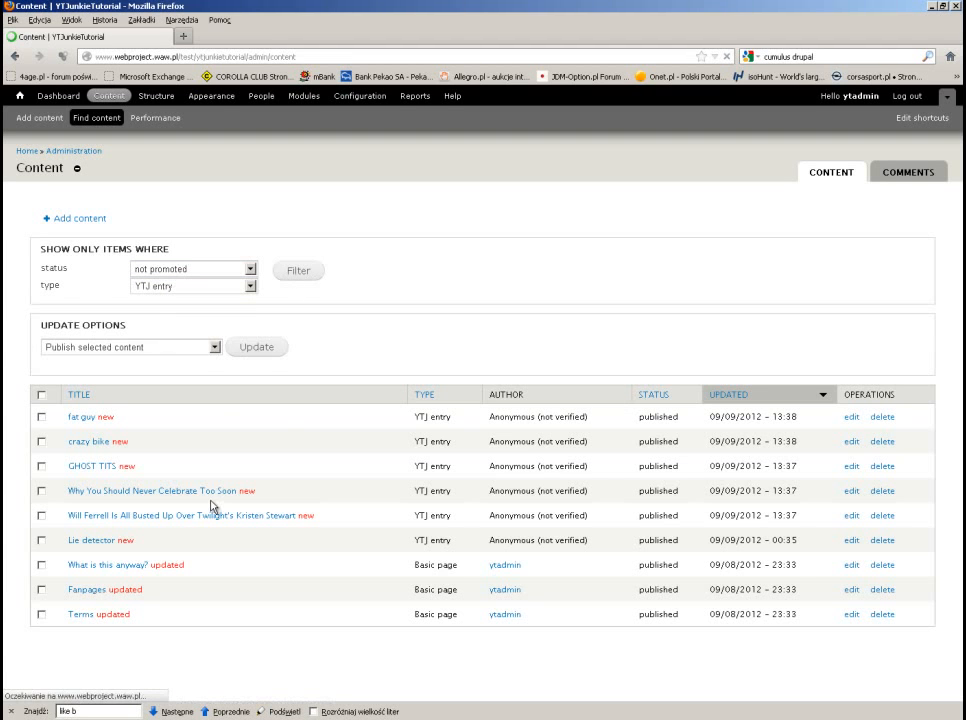
- Promote all the filtered YTJ entries, from "fat guy" to the Will Ferrell one, to the front page
click(41, 548)
click(41, 523)
click(41, 499)
click(41, 474)
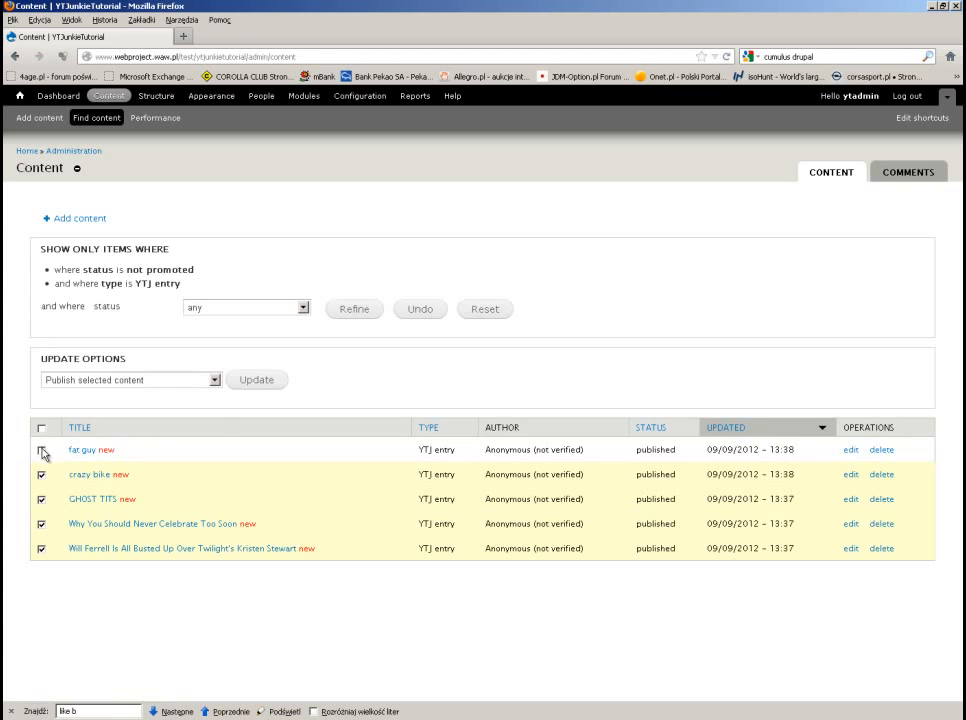
click(41, 450)
click(95, 381)
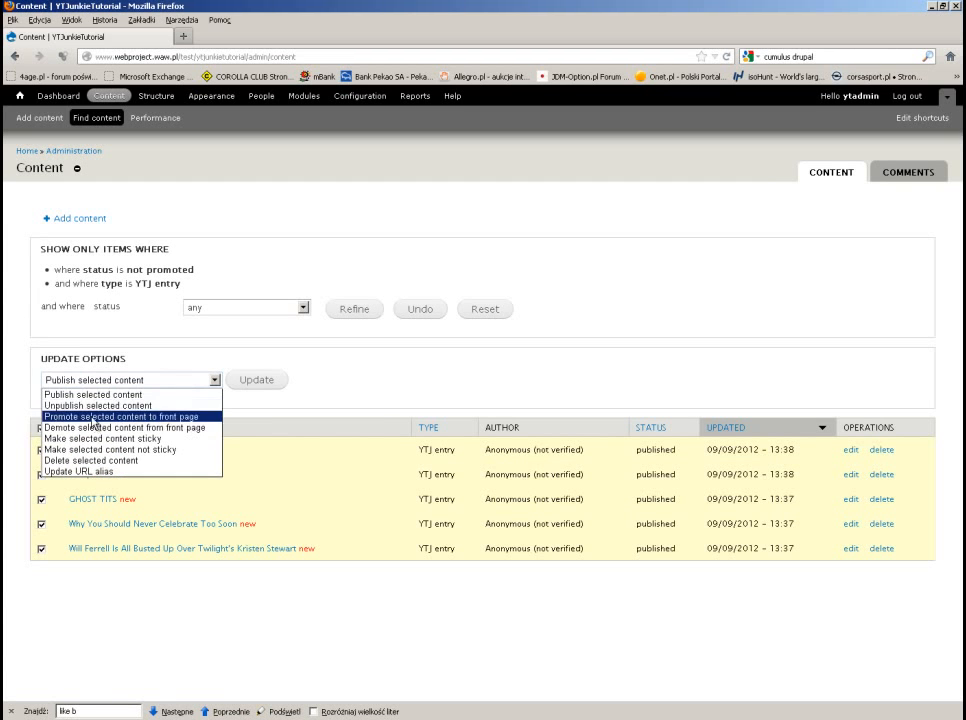
click(95, 416)
click(258, 381)
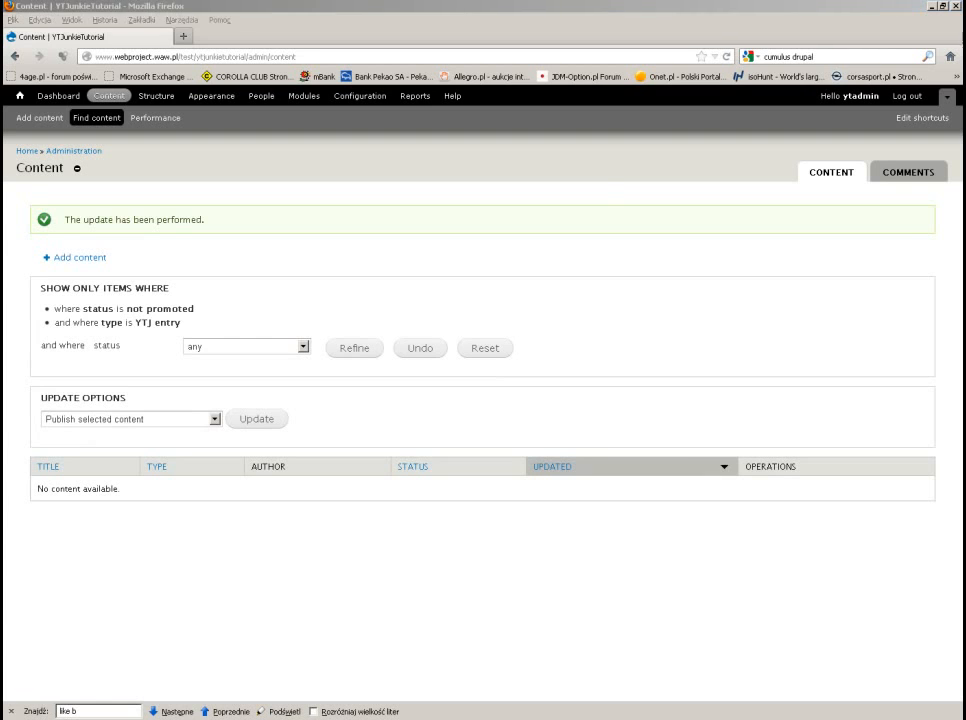
- Switch to Chrome, reload the approved entries through the All link, and review the first page of videos down to the pager
key(alt+Tab)
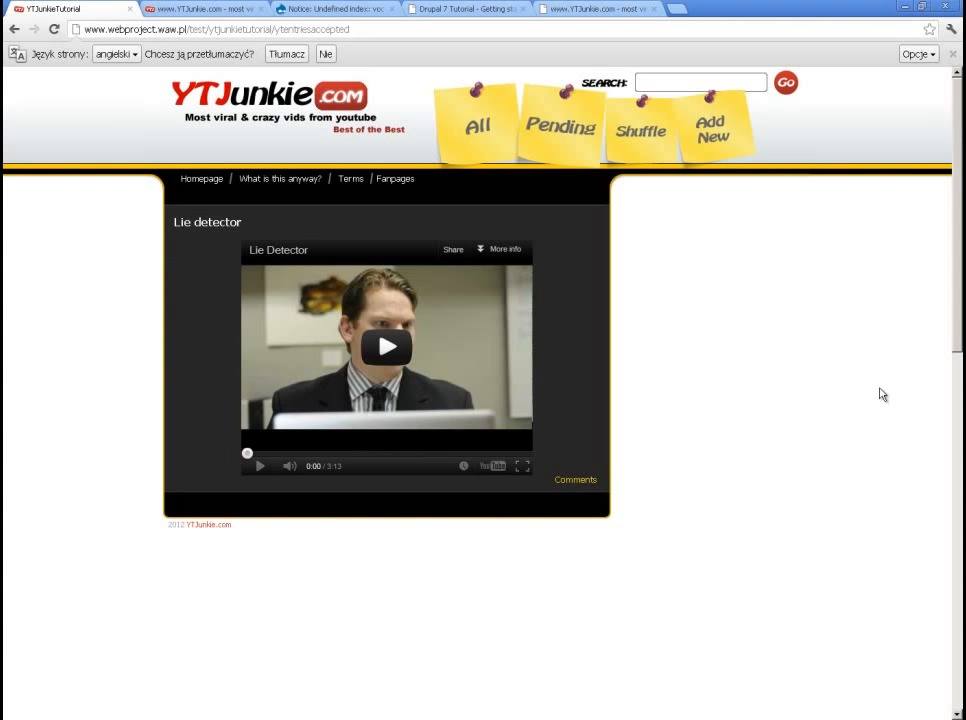
click(477, 131)
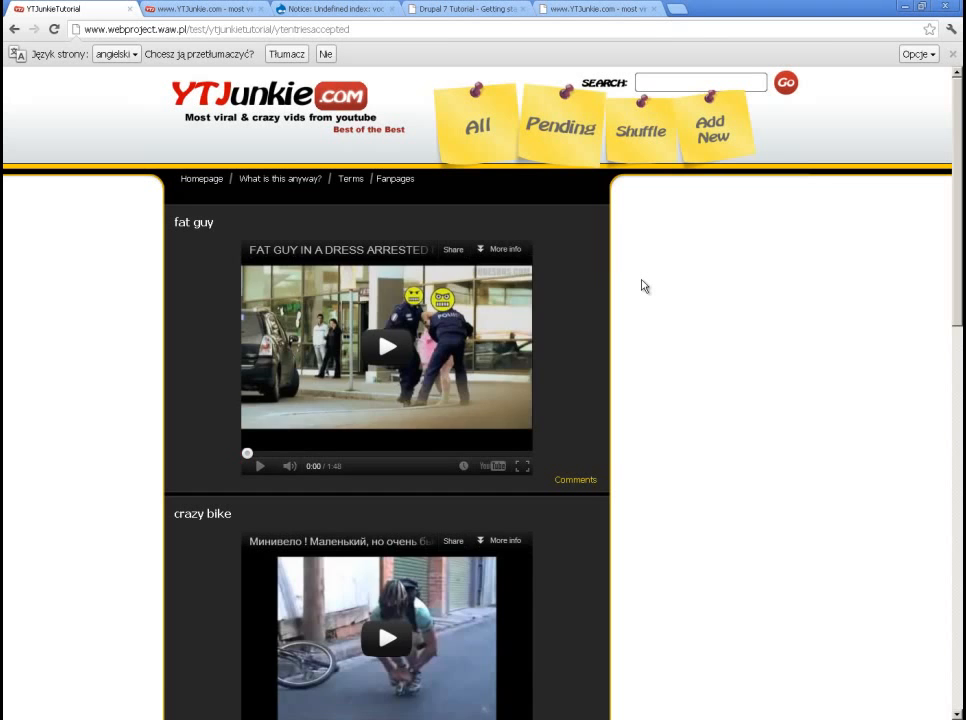
scroll(644, 286, down, 10)
scroll(644, 286, up, 10)
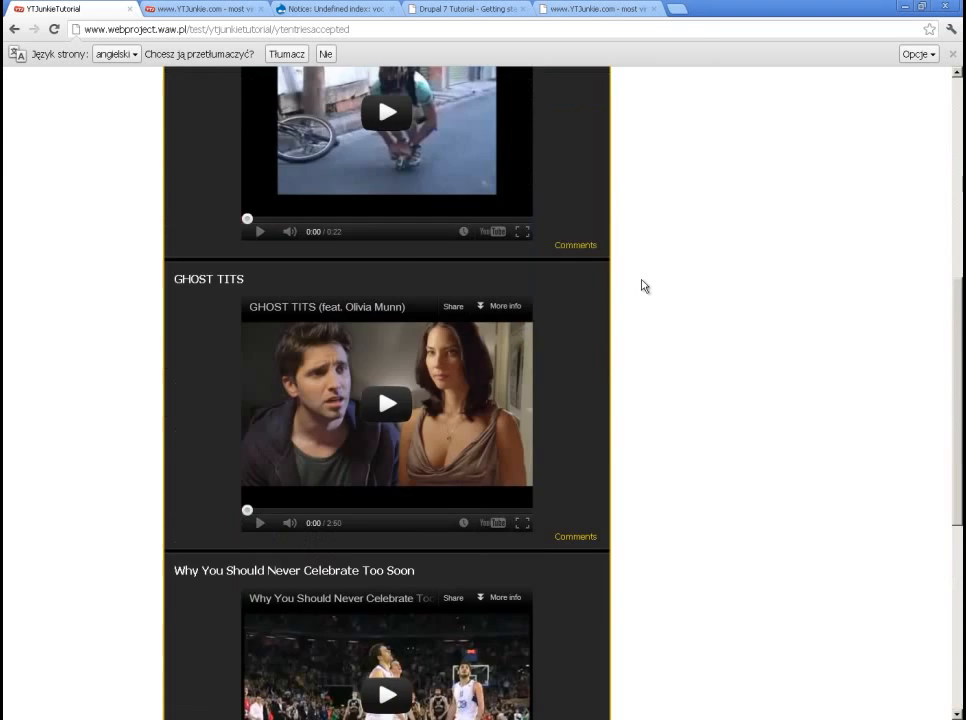
scroll(644, 286, down, 10)
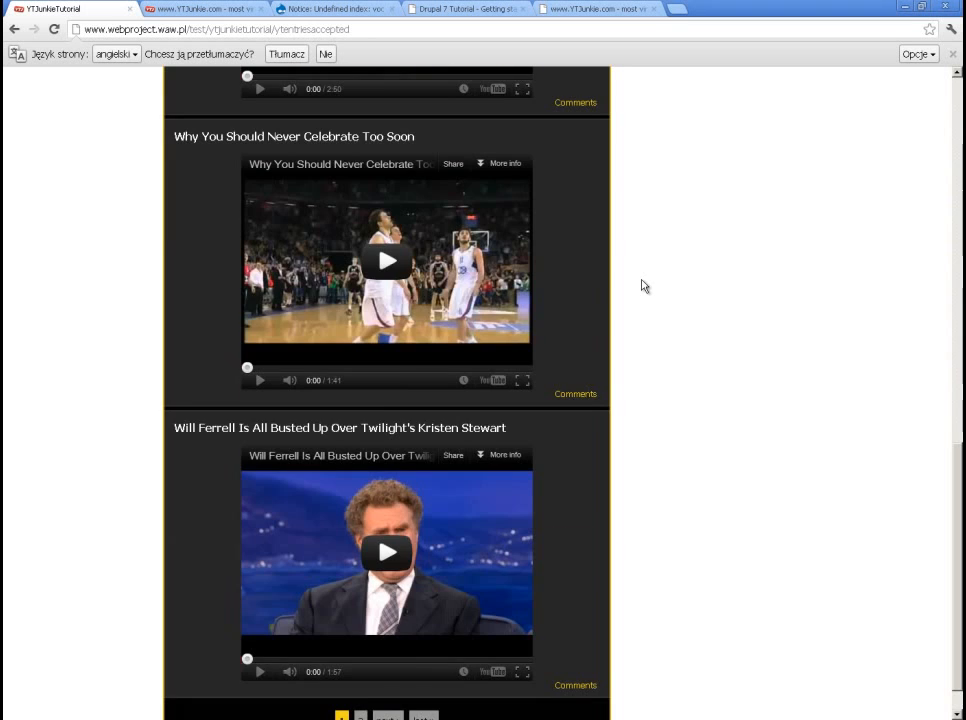
scroll(644, 286, up, 10)
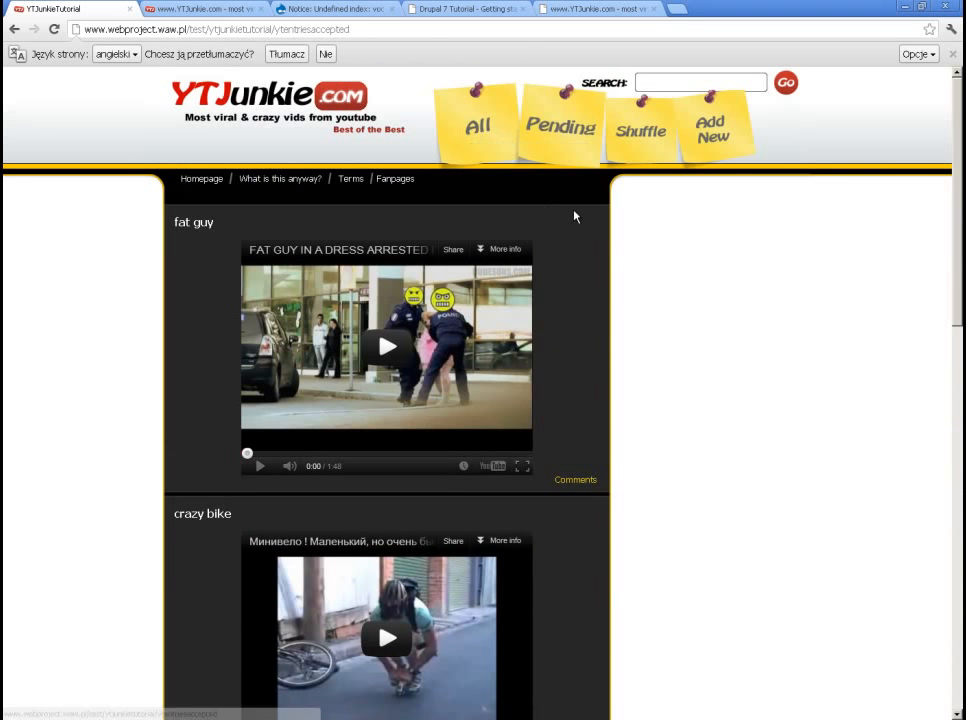
scroll(576, 216, down, 3)
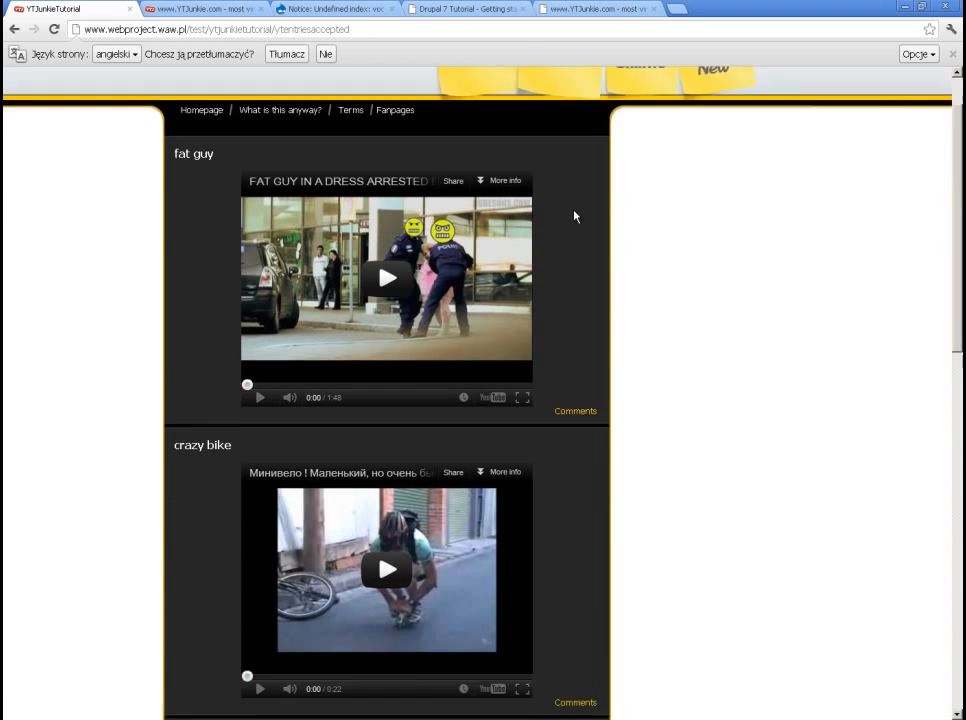
scroll(574, 216, down, 18)
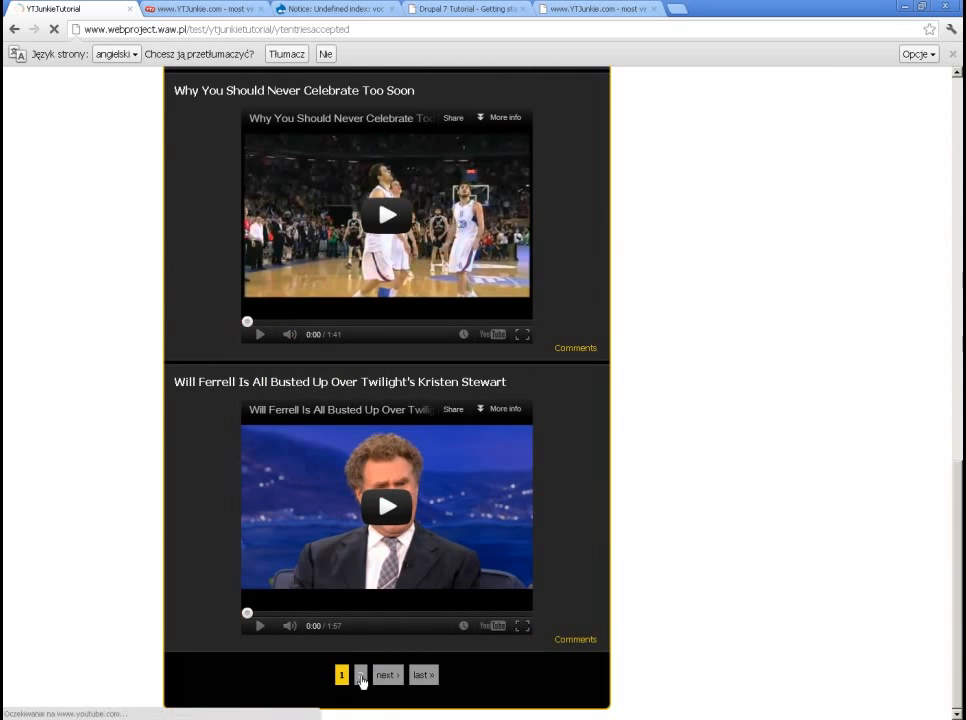
- Test the pager by opening page 2 of the approved entries and returning to page 1 to review its list
click(361, 675)
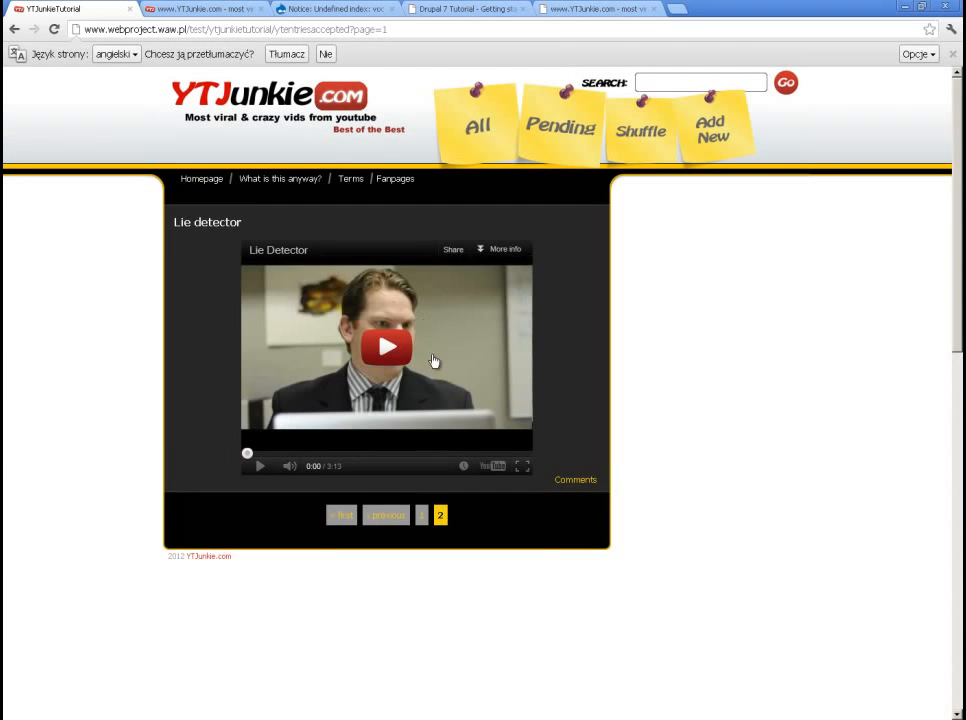
click(422, 517)
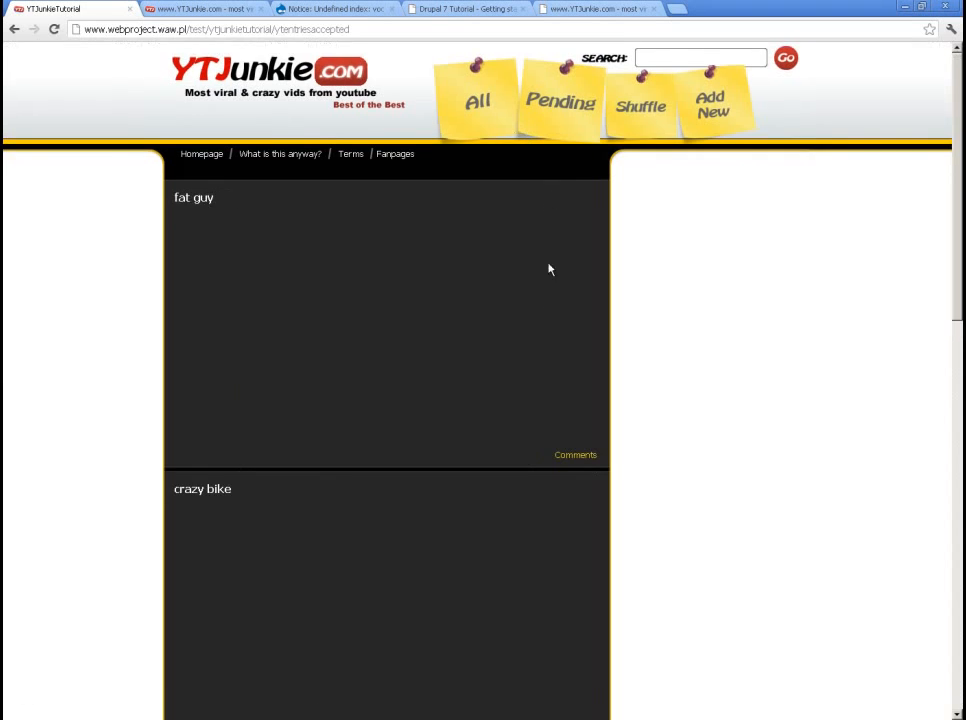
scroll(541, 305, down, 5)
scroll(541, 305, up, 4)
scroll(541, 305, down, 5)
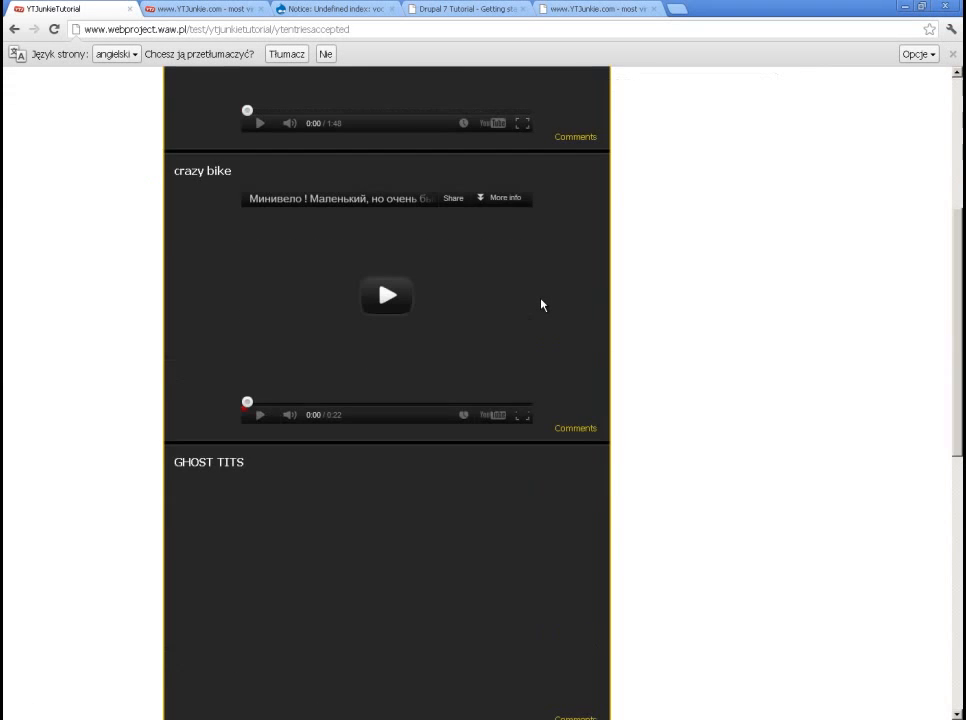
scroll(541, 305, up, 5)
scroll(541, 305, down, 10)
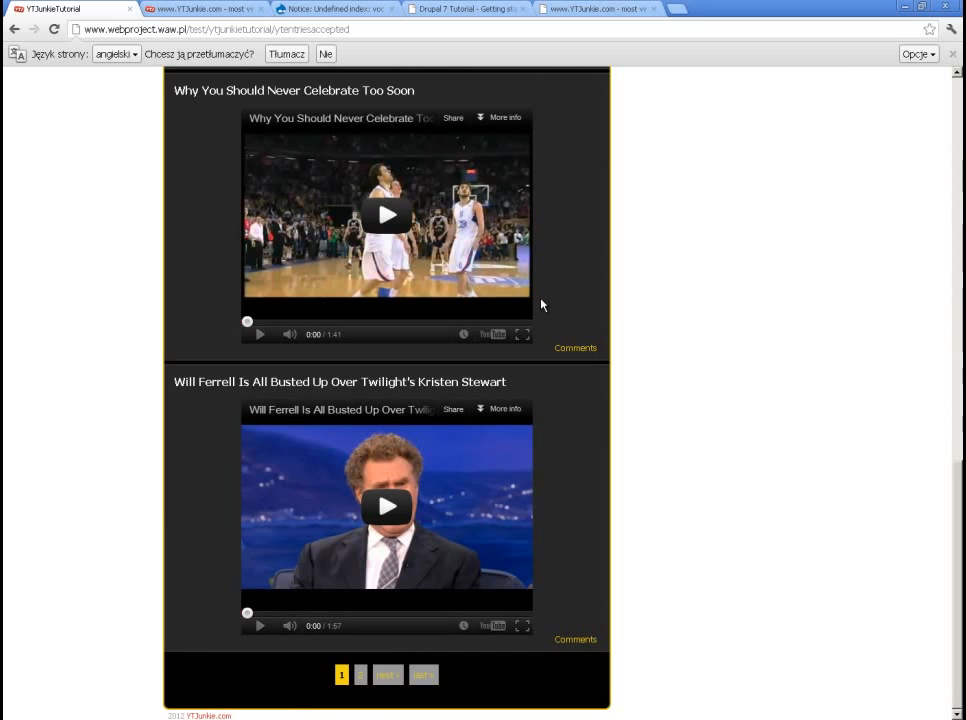
scroll(541, 305, up, 10)
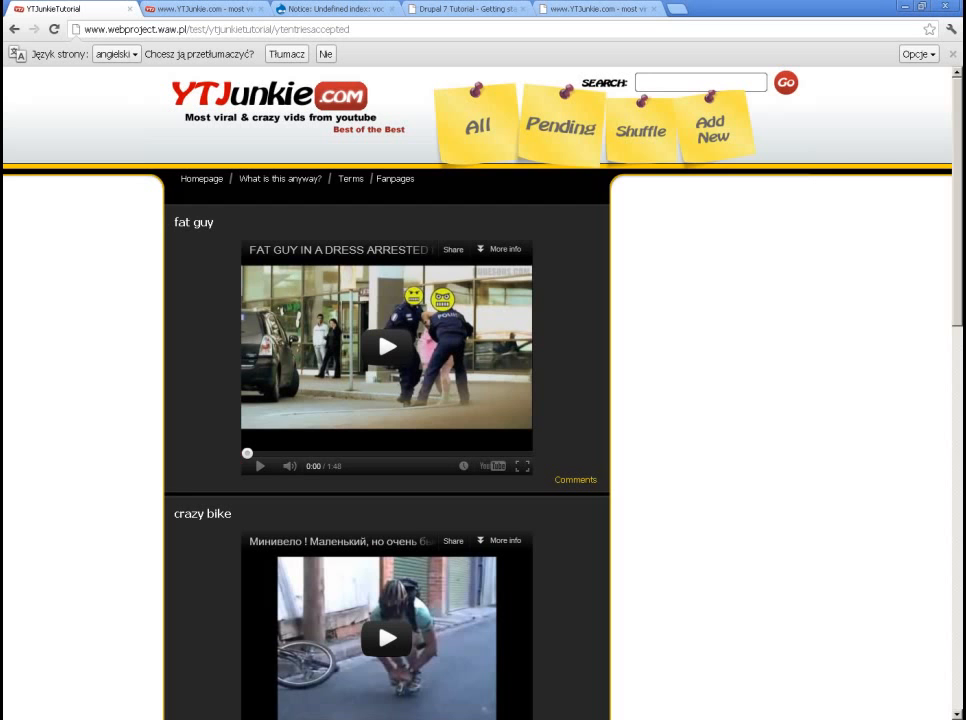
- Switch to Firefox and open the site's Views administration list under Structure
key(alt+Tab)
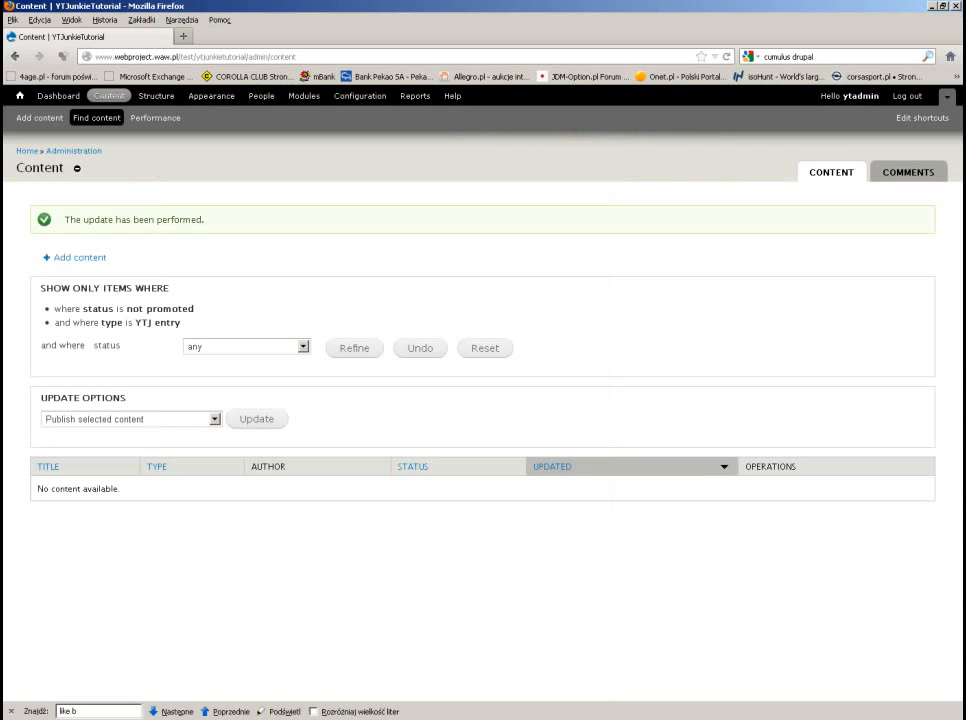
click(158, 97)
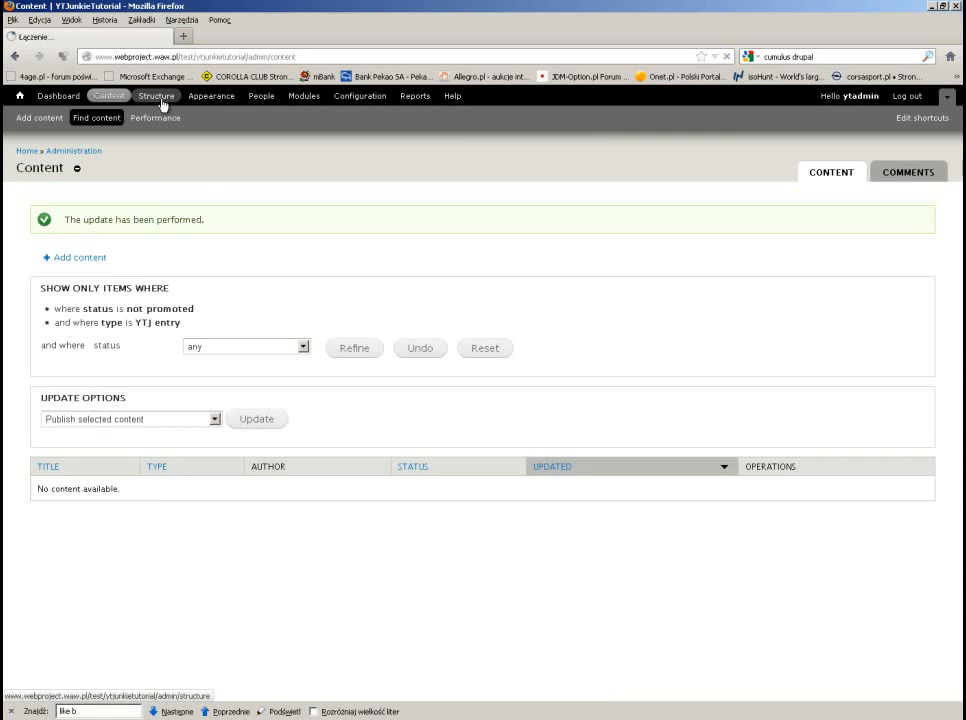
click(63, 418)
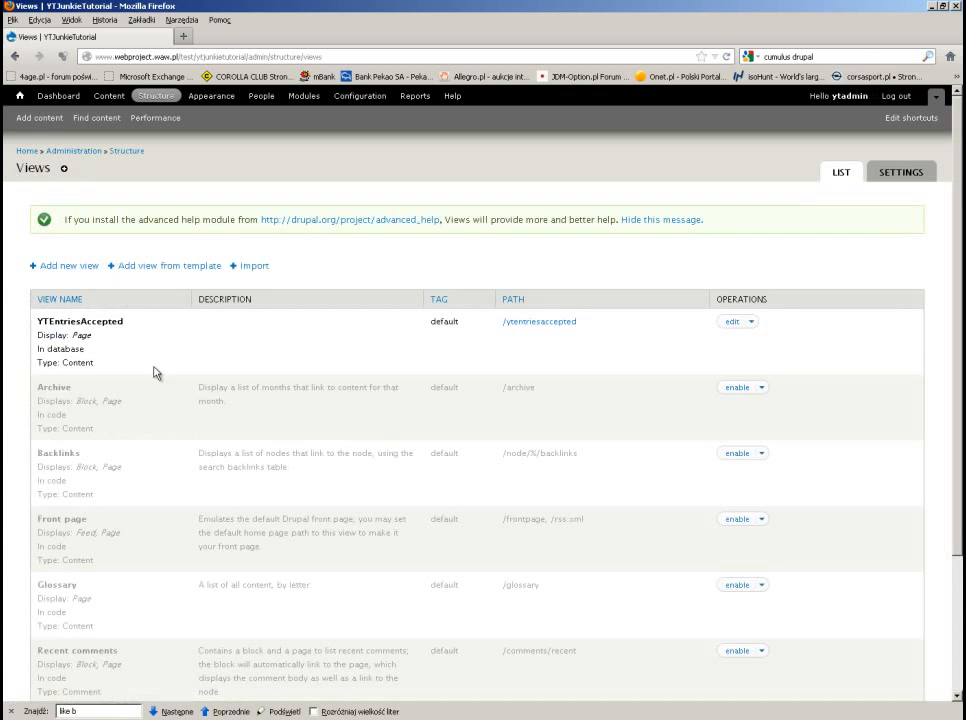
- Open the YTEntriesAccepted view's pager options and expose the items per page setting to visitors
click(737, 323)
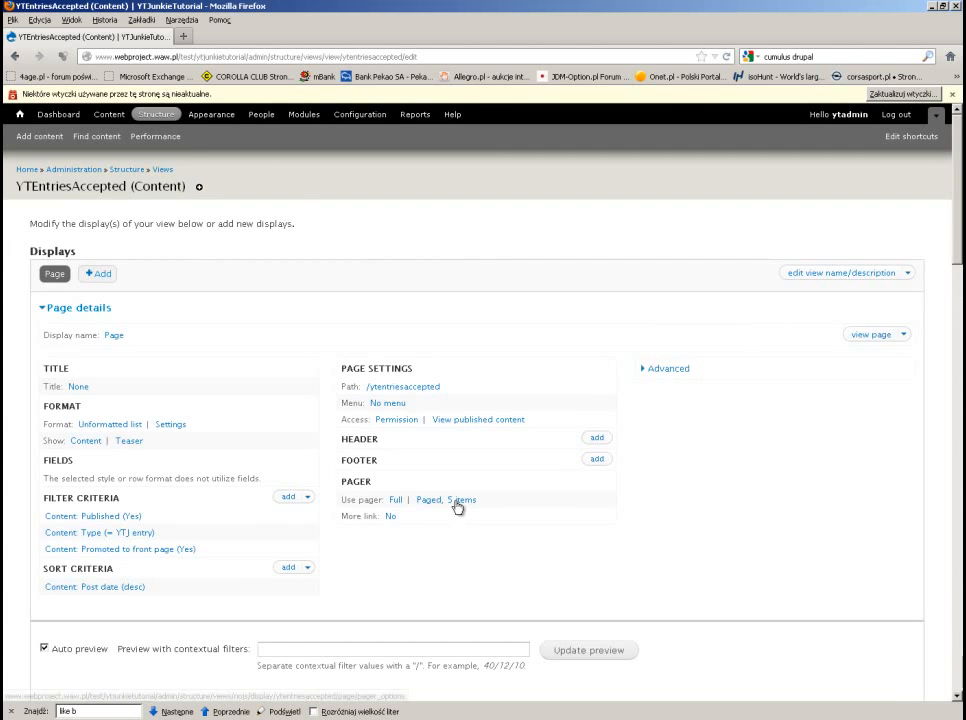
click(457, 502)
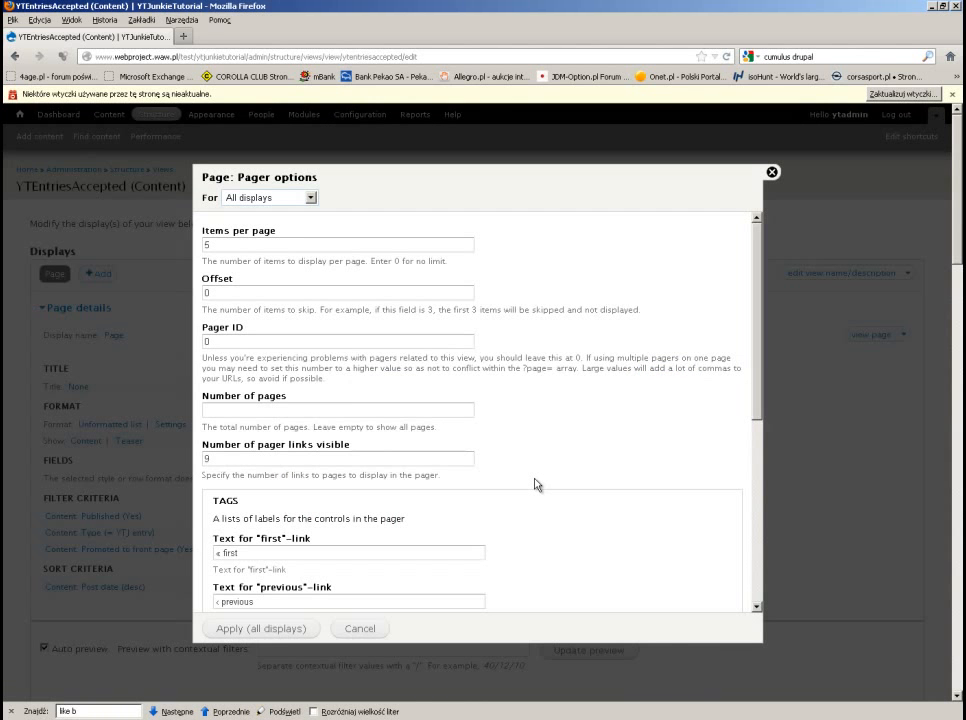
scroll(535, 485, down, 6)
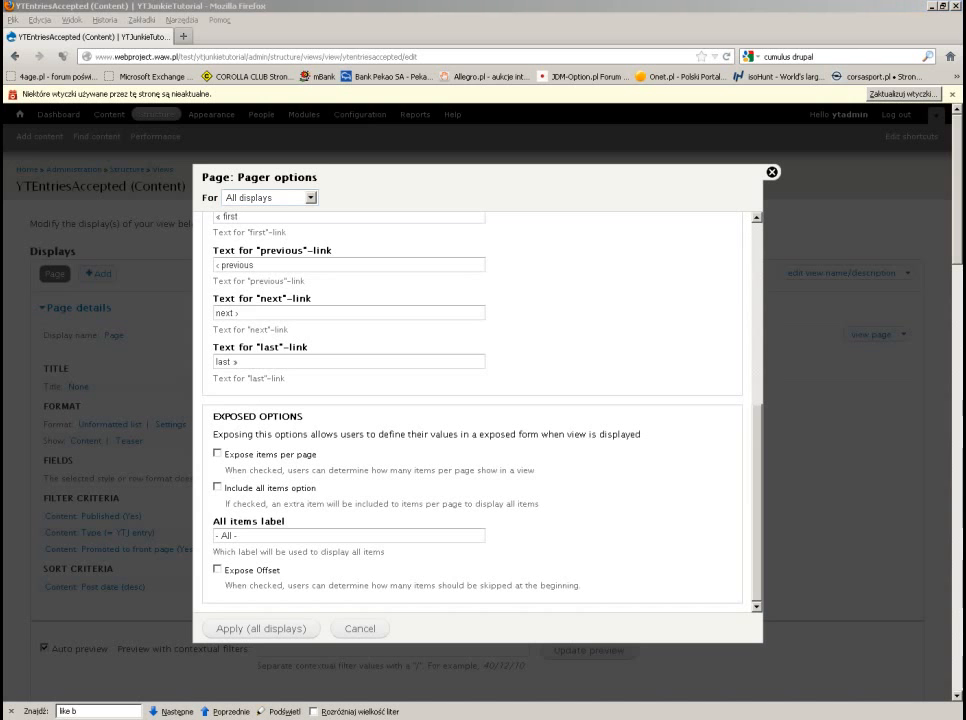
click(690, 489)
scroll(690, 489, down, 7)
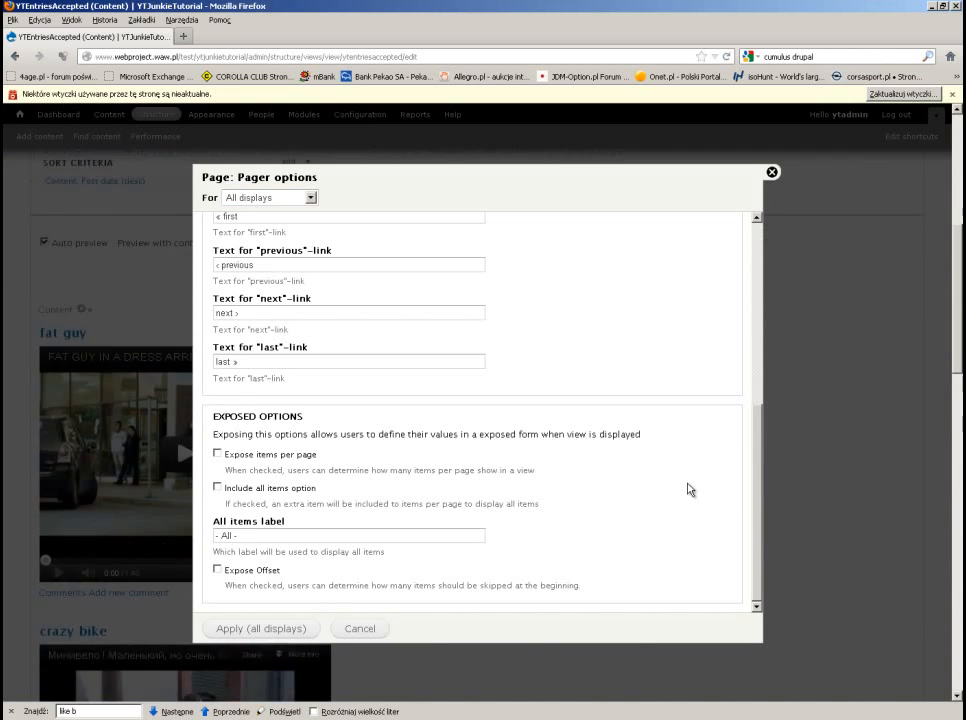
scroll(688, 488, up, 7)
scroll(622, 463, down, 6)
scroll(622, 463, up, 6)
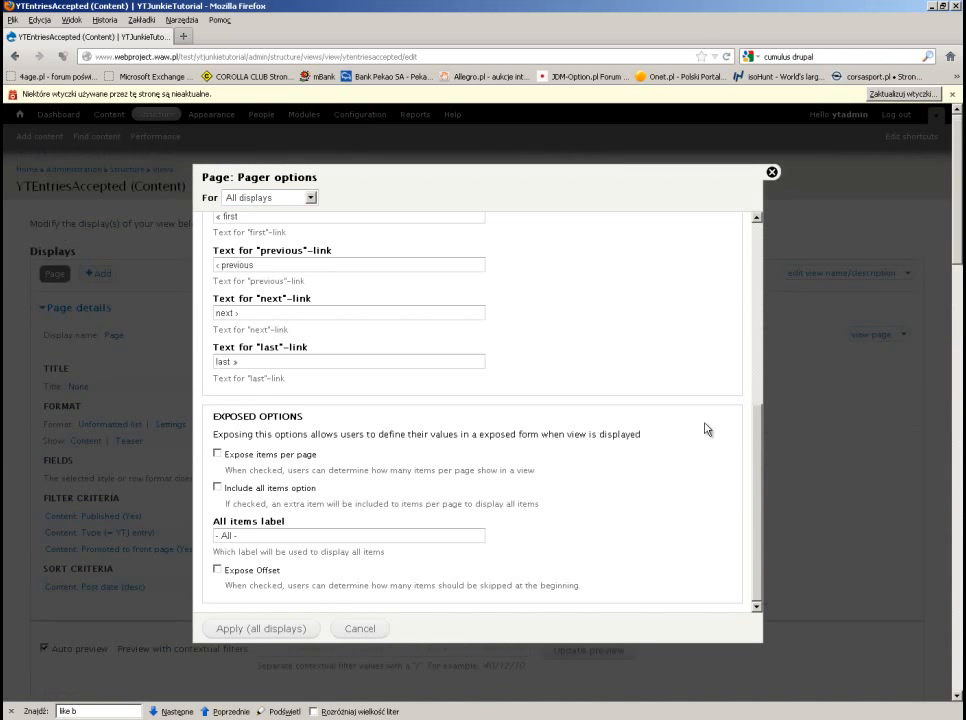
drag(757, 408, 758, 389)
scroll(758, 393, up, 3)
scroll(608, 410, down, 3)
click(238, 458)
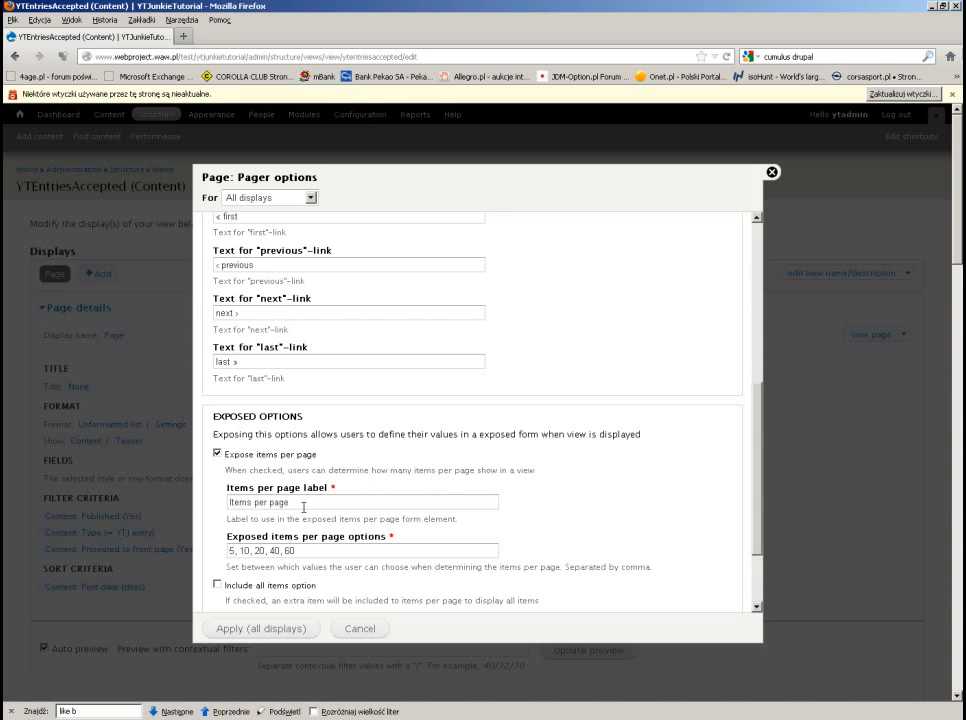
- Set the exposed items per page options to 5, 10, 15, apply them to all displays, and save the view
drag(303, 504, 229, 502)
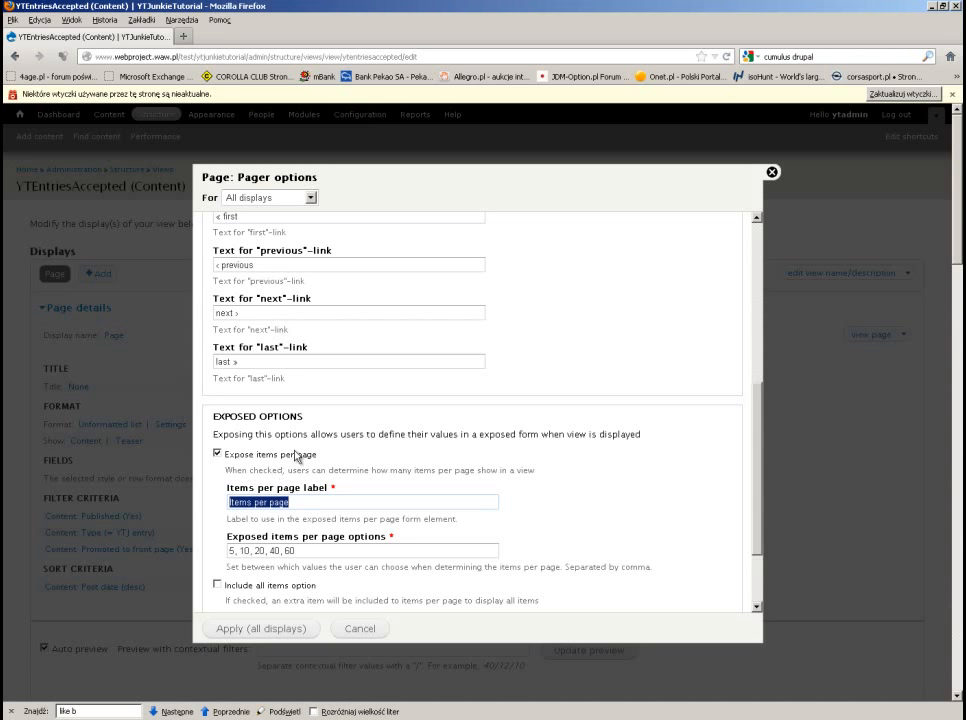
drag(307, 550, 265, 550)
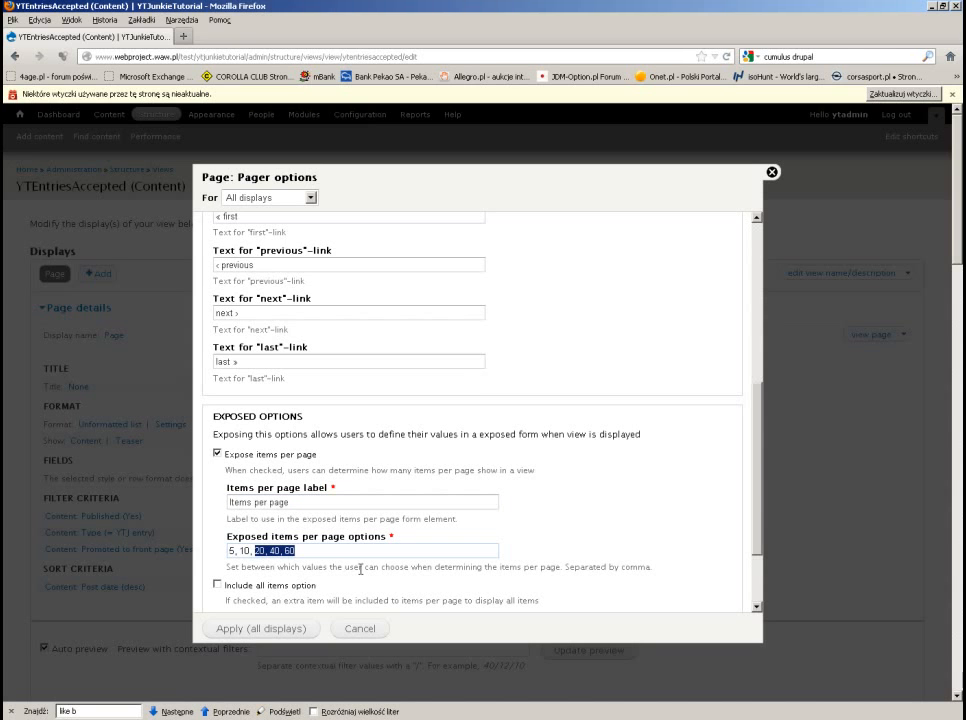
text(15)
click(437, 560)
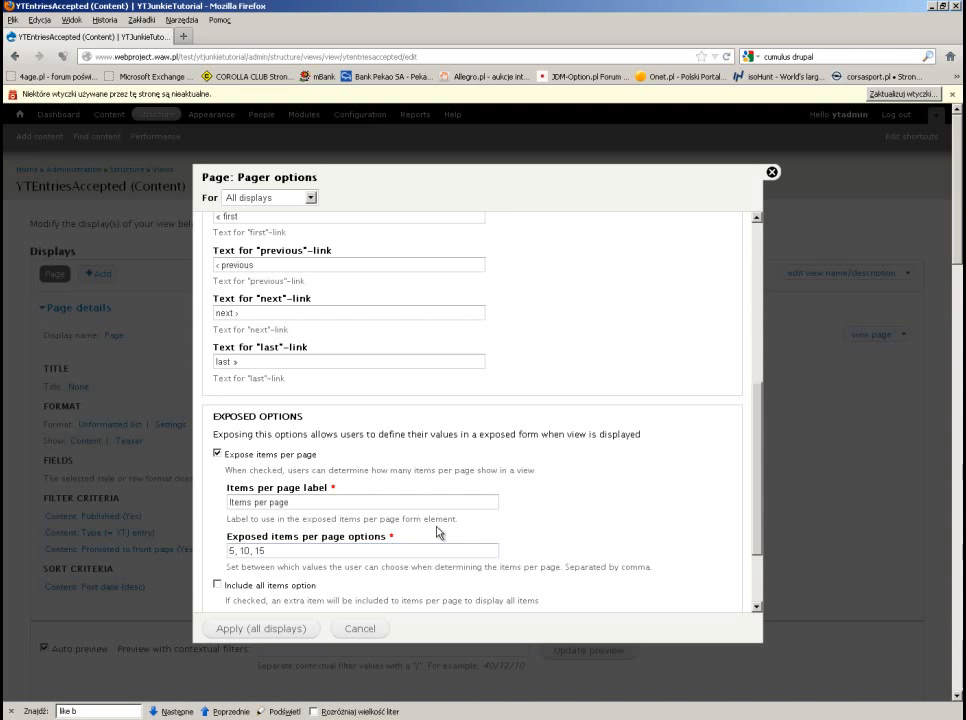
click(271, 630)
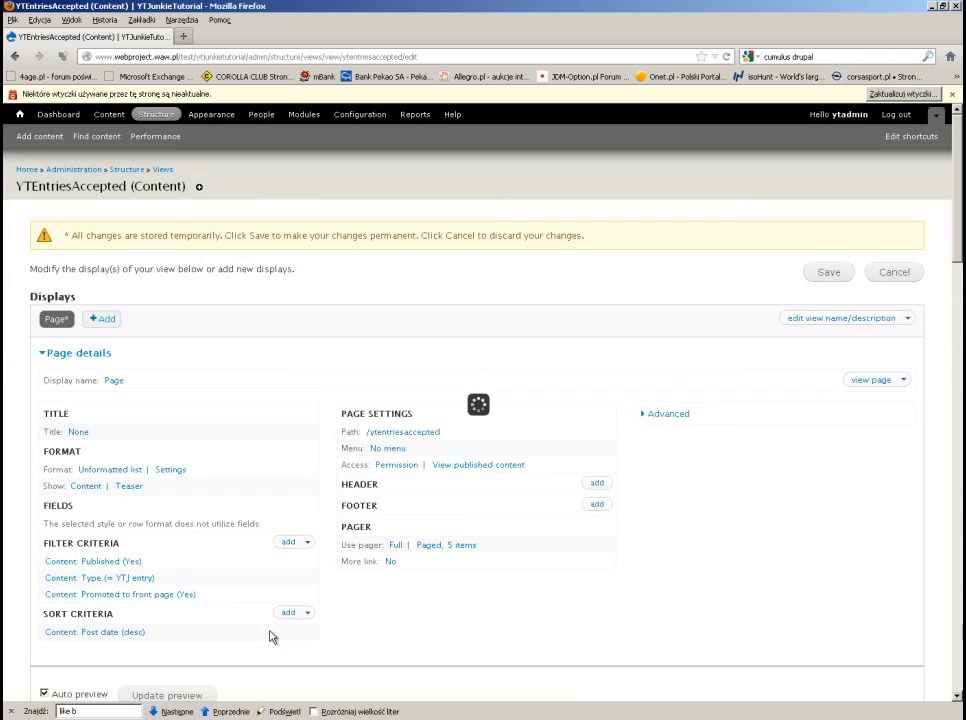
click(818, 274)
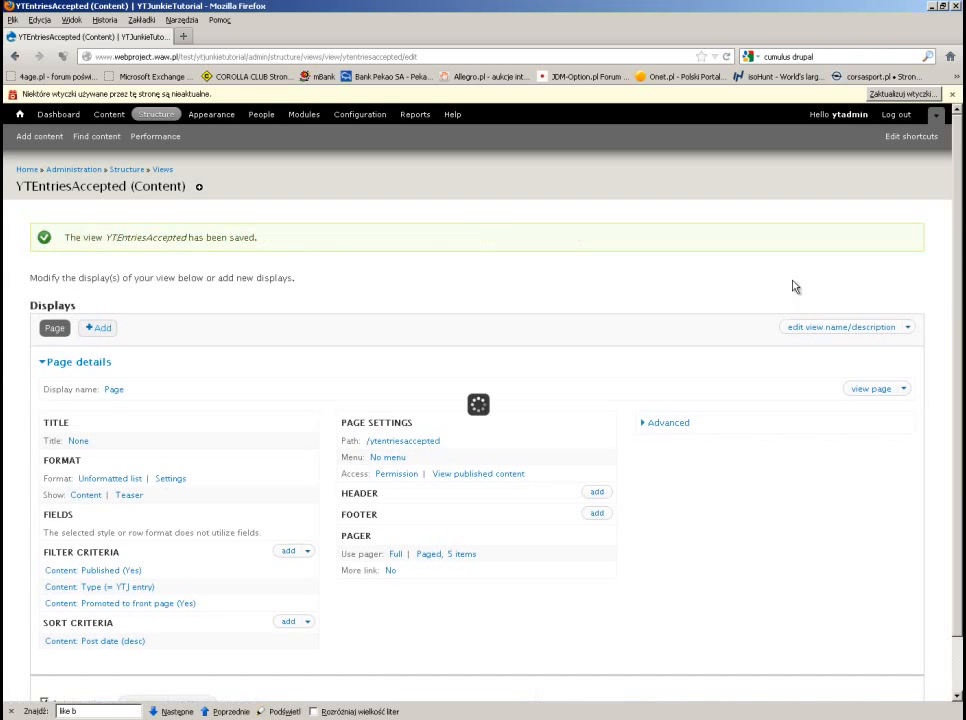
- Switch to Chrome, reload the approved entries page, and review it from the items per page selector down to the pager
key(alt+Tab)
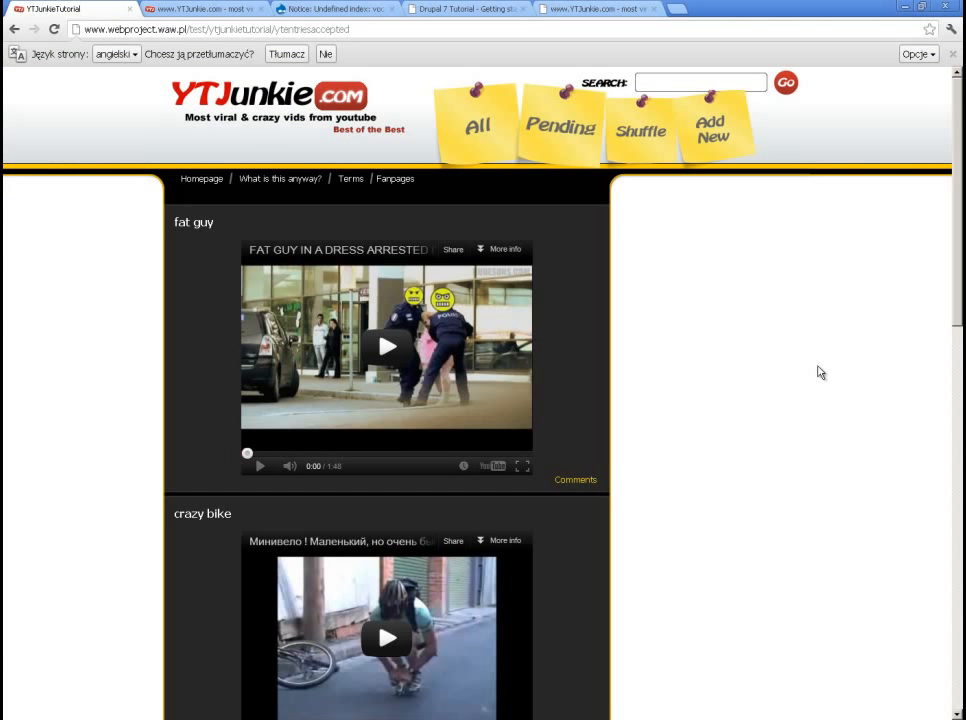
key(F5)
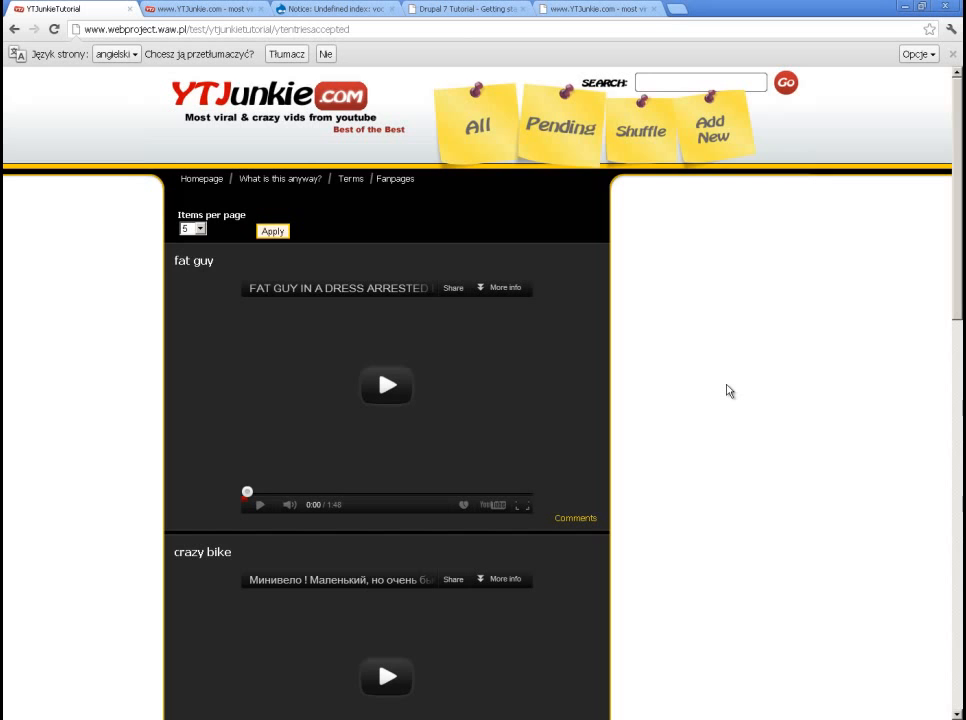
scroll(729, 391, down, 10)
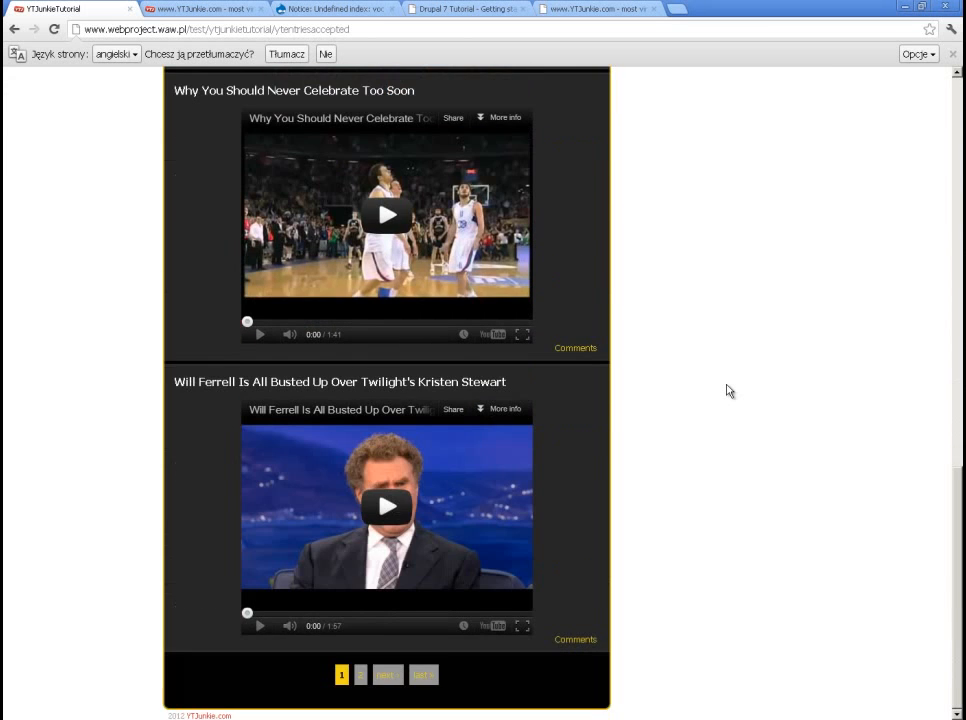
scroll(729, 391, up, 5)
scroll(729, 391, up, 5)
- Test the items per page selector by showing 10 approved entries and reviewing the list to its end
click(203, 230)
click(193, 254)
click(272, 232)
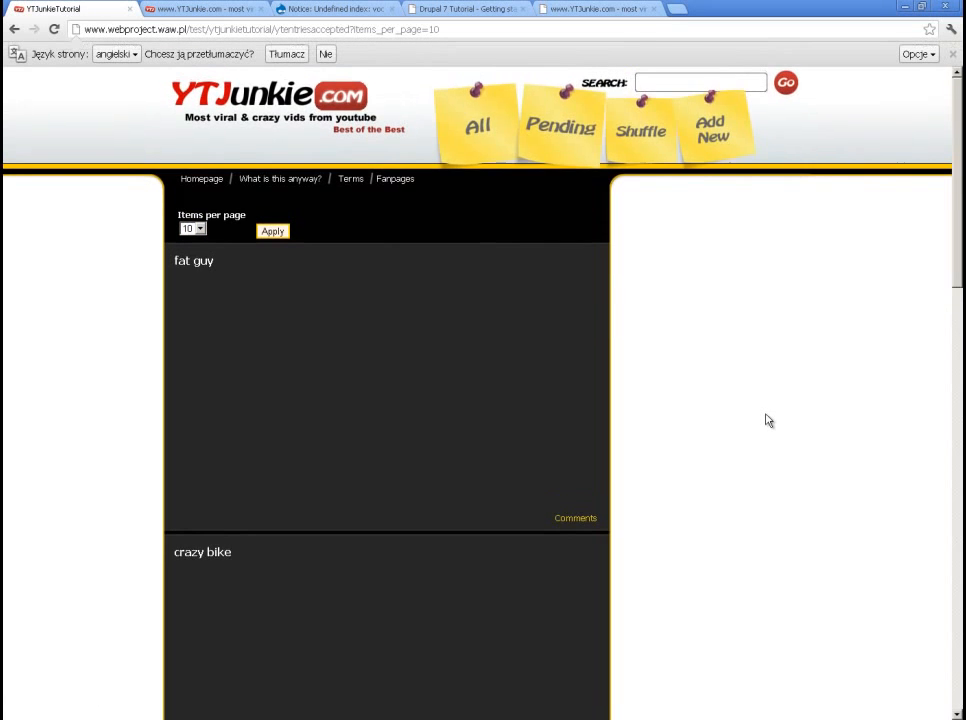
scroll(766, 420, down, 20)
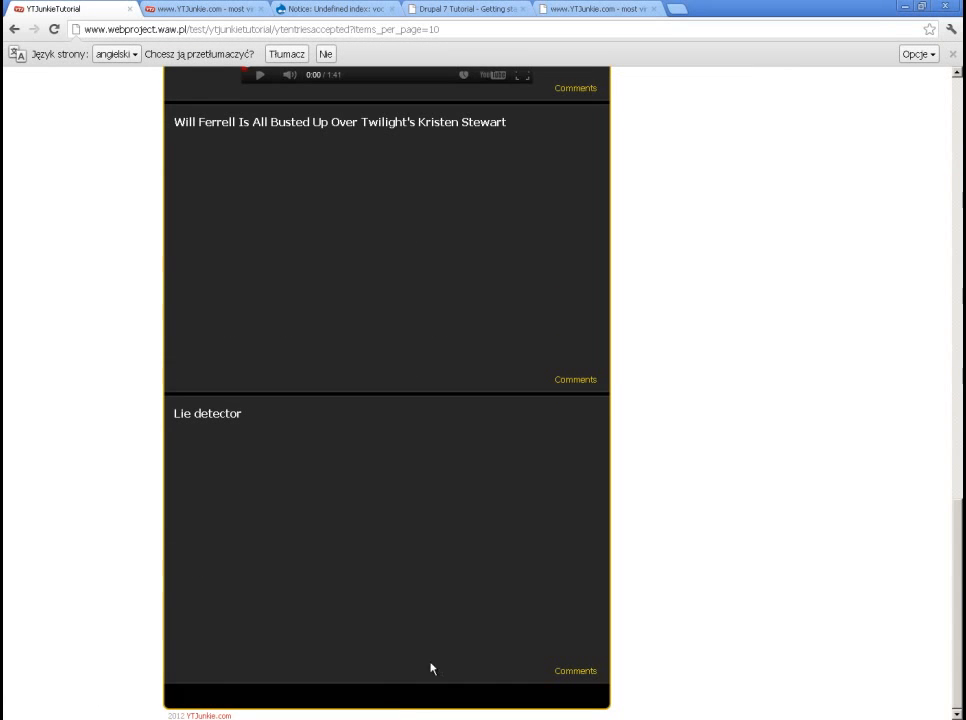
scroll(645, 498, up, 20)
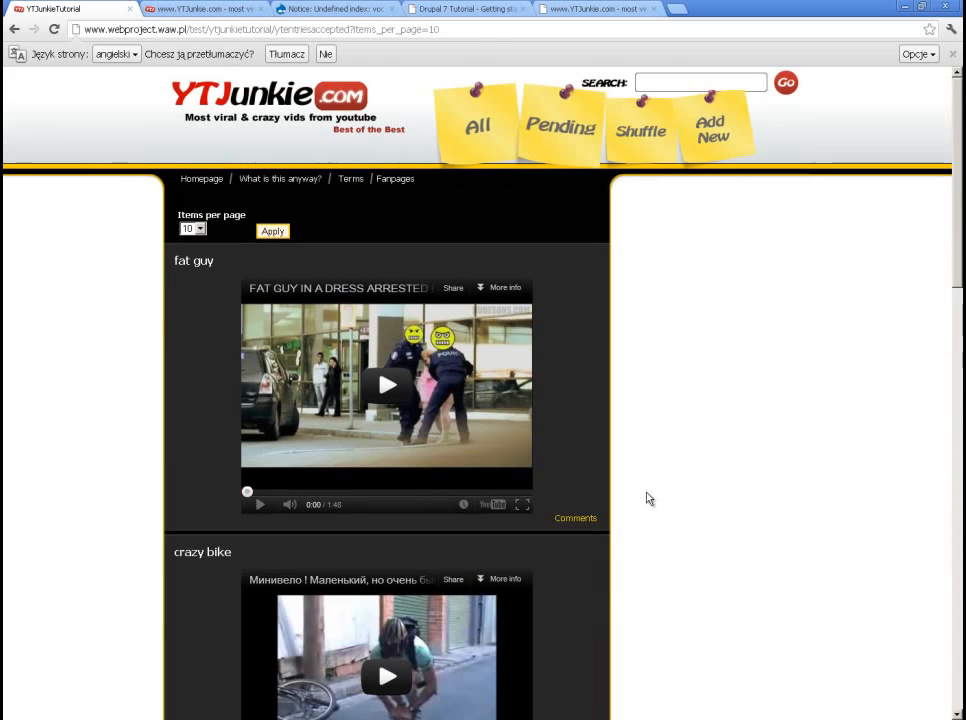
- Set the approved entries back to 5 items per page and review the list down to the pager
click(193, 228)
click(198, 246)
click(276, 231)
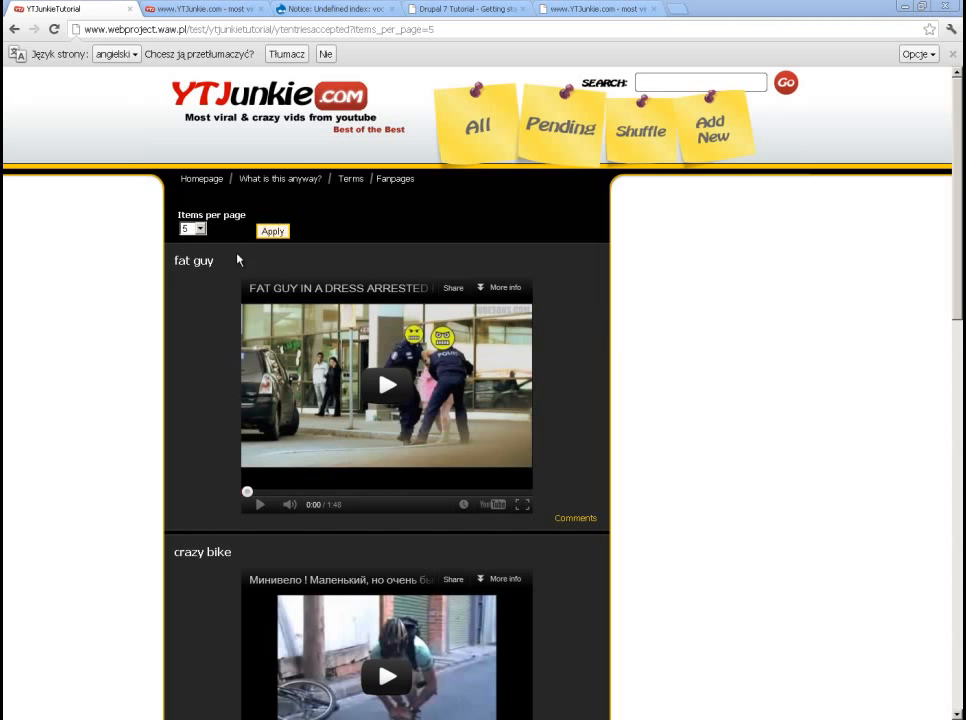
scroll(688, 418, down, 10)
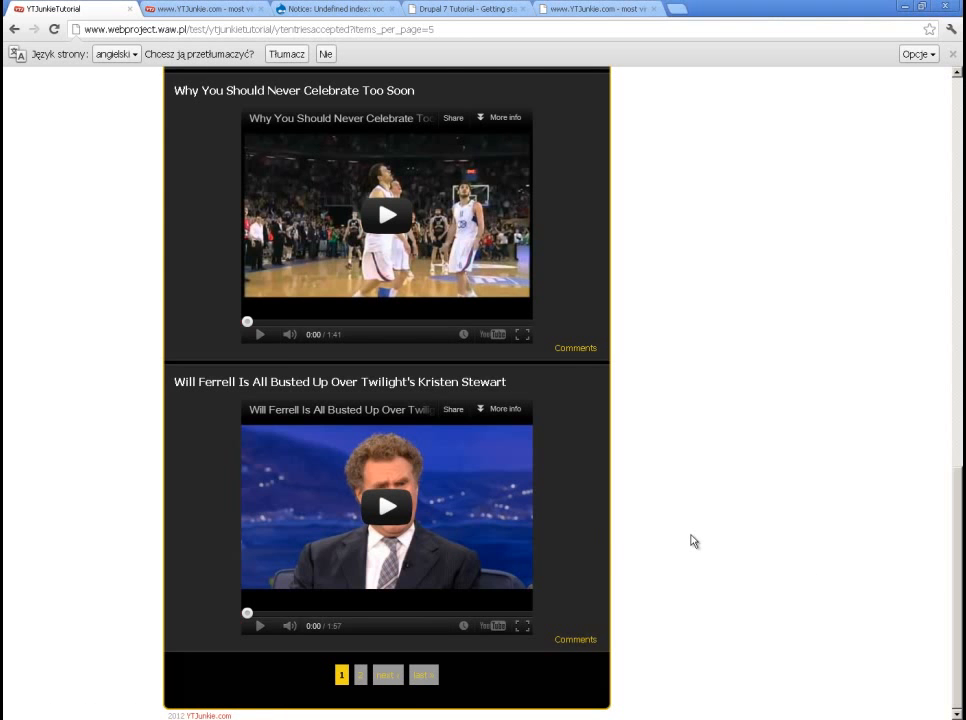
scroll(692, 541, up, 10)
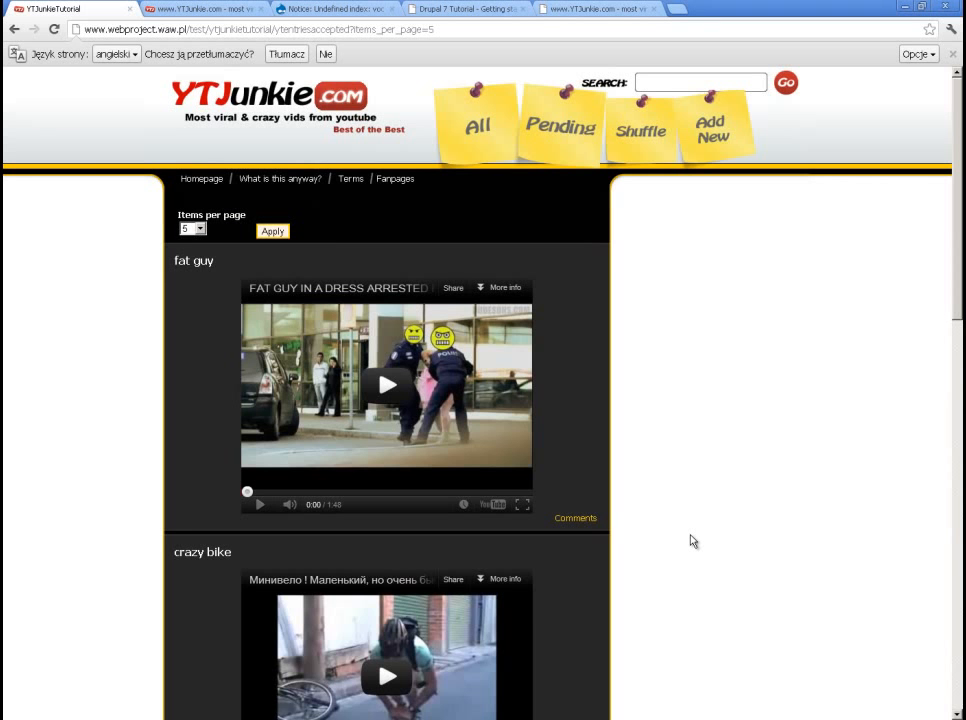
scroll(692, 541, down, 10)
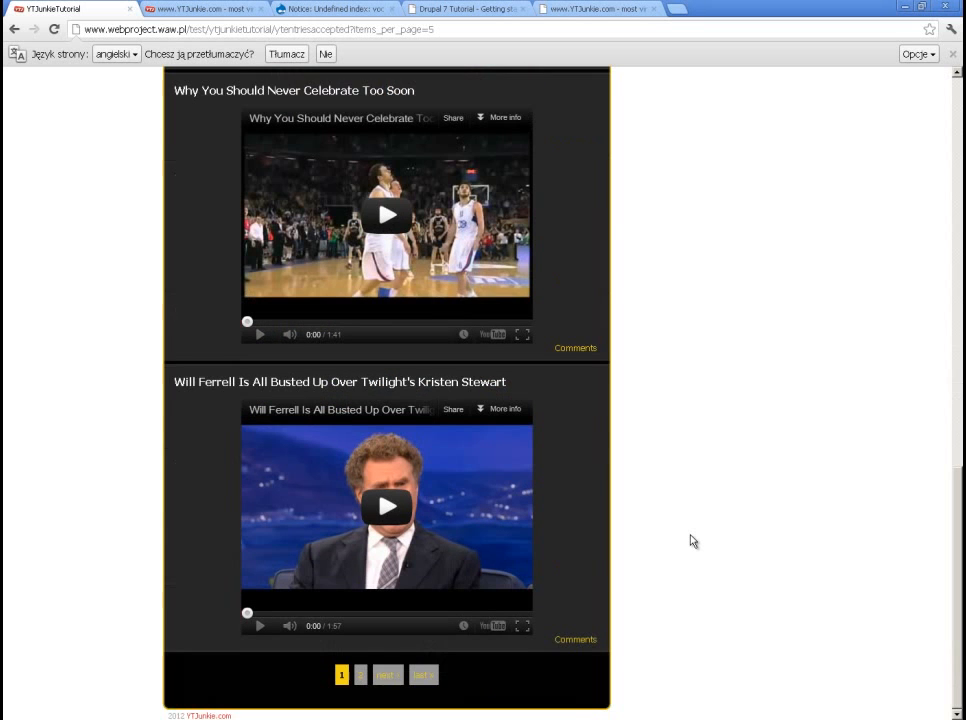
key(alt+Tab)
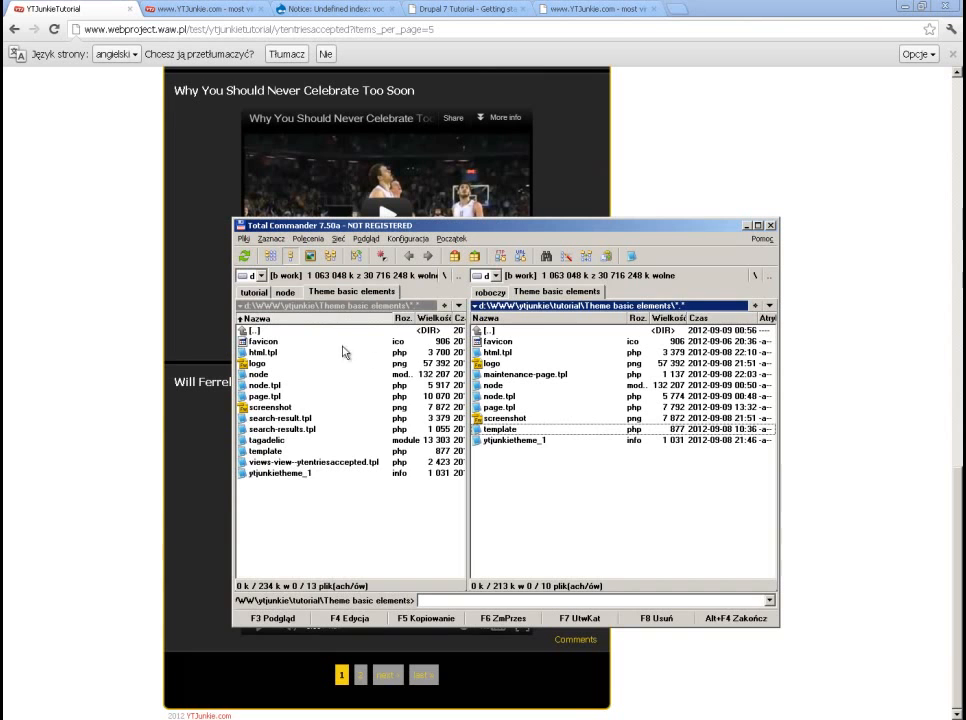
double_click(289, 333)
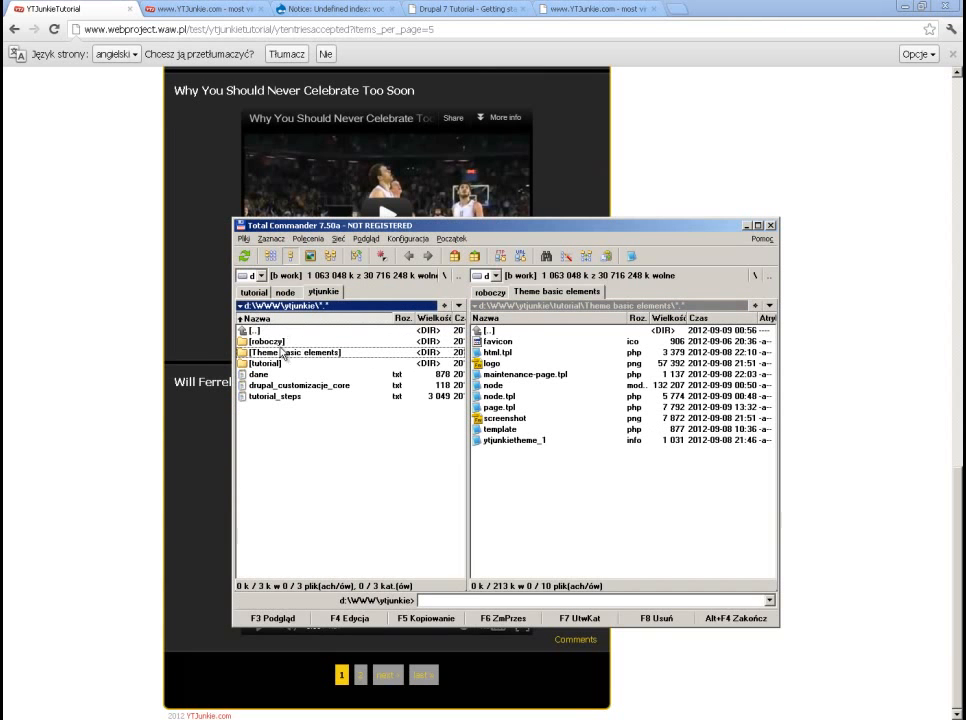
double_click(266, 363)
double_click(272, 342)
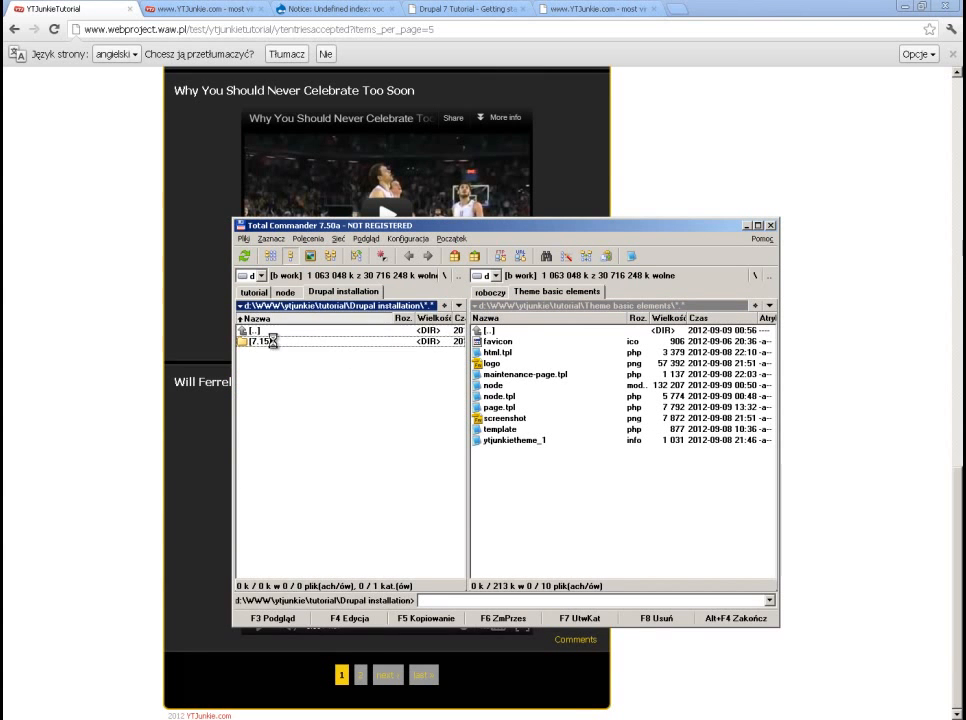
double_click(274, 343)
double_click(270, 332)
- Switch to FileZilla and open the site's sites/all/modules folder on the server
key(alt+Tab)
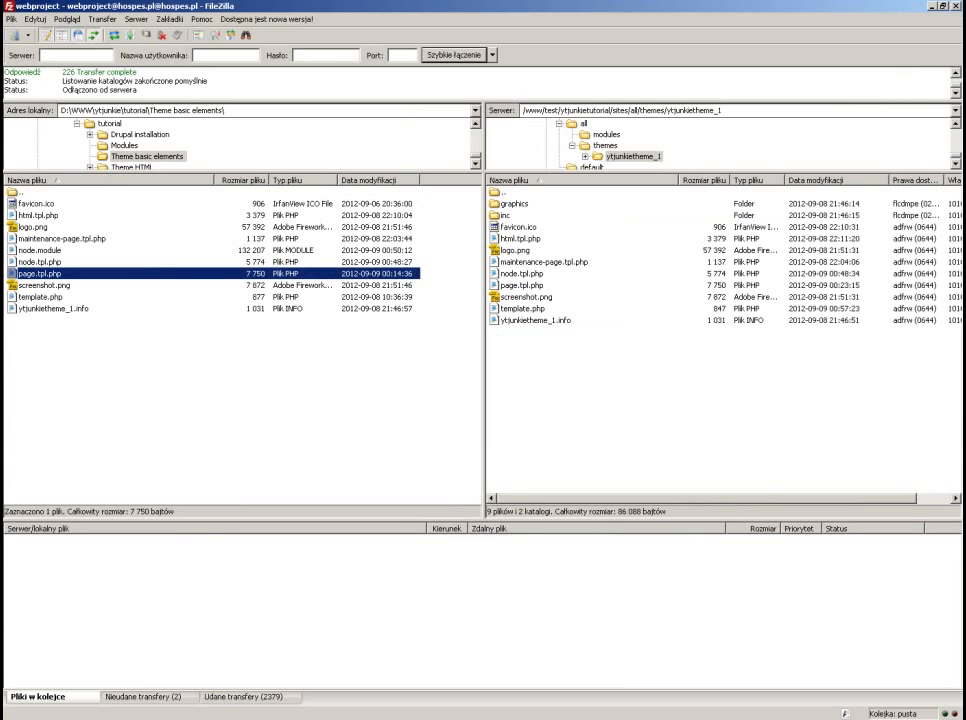
click(514, 196)
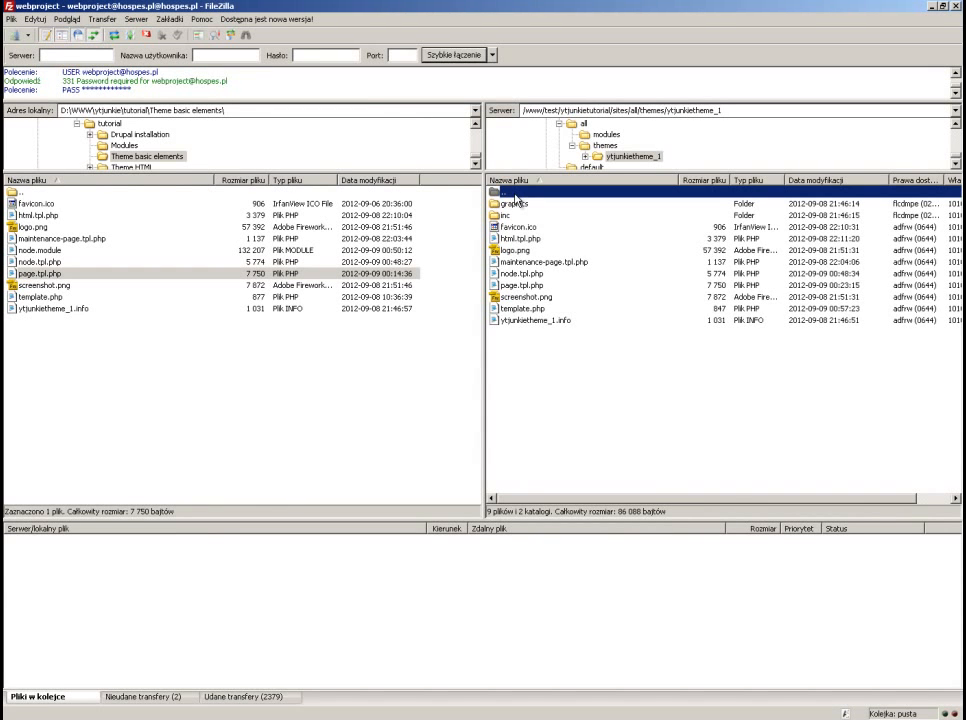
double_click(514, 196)
double_click(514, 196)
double_click(515, 193)
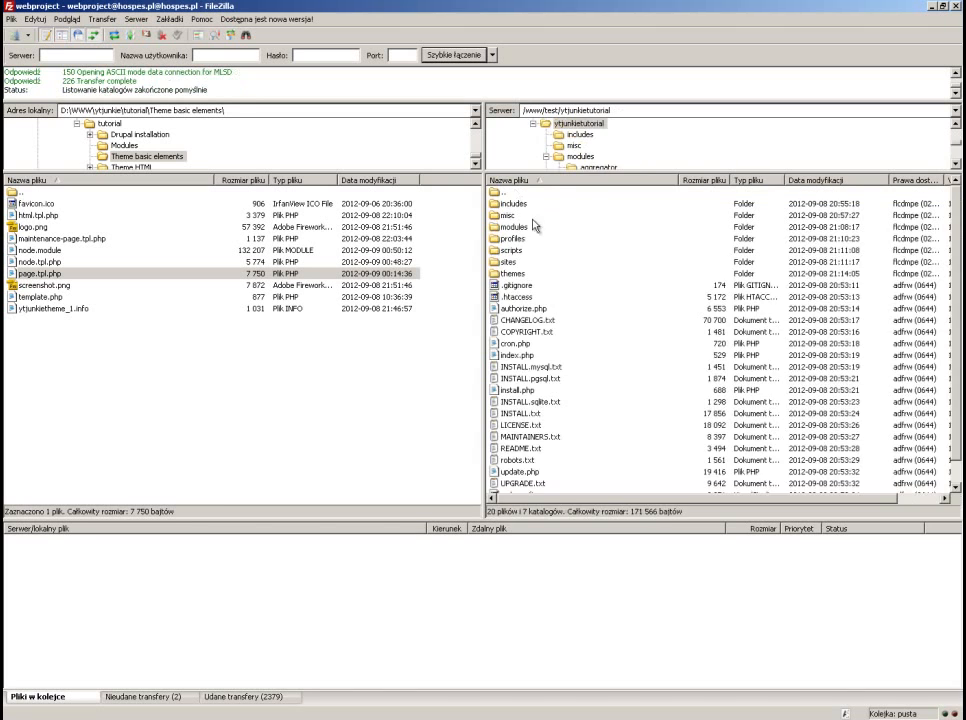
double_click(516, 264)
double_click(510, 204)
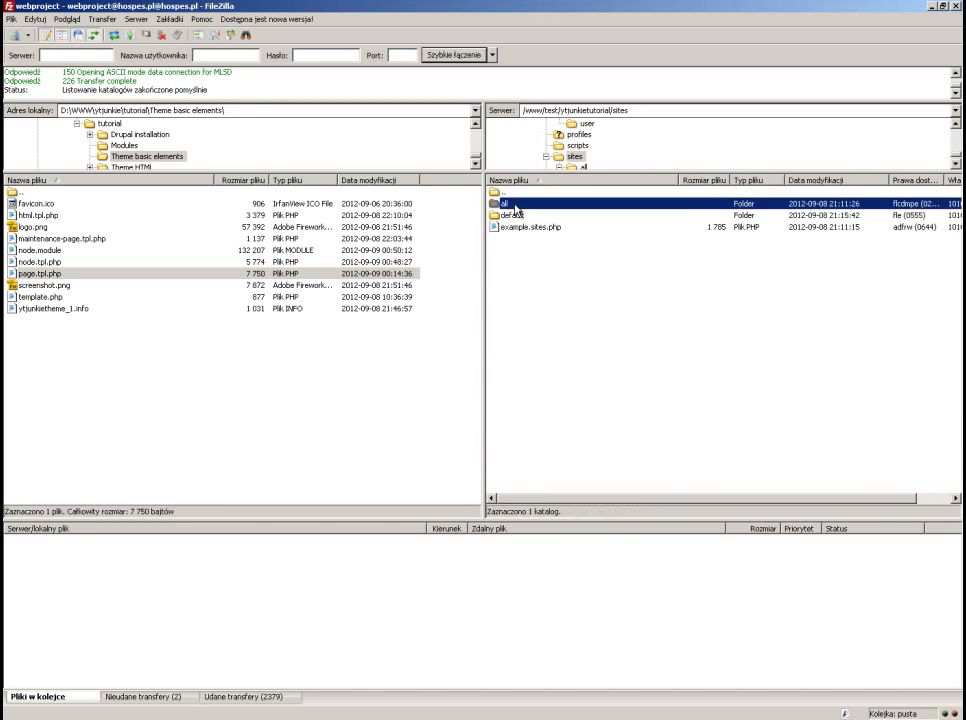
click(522, 205)
double_click(522, 205)
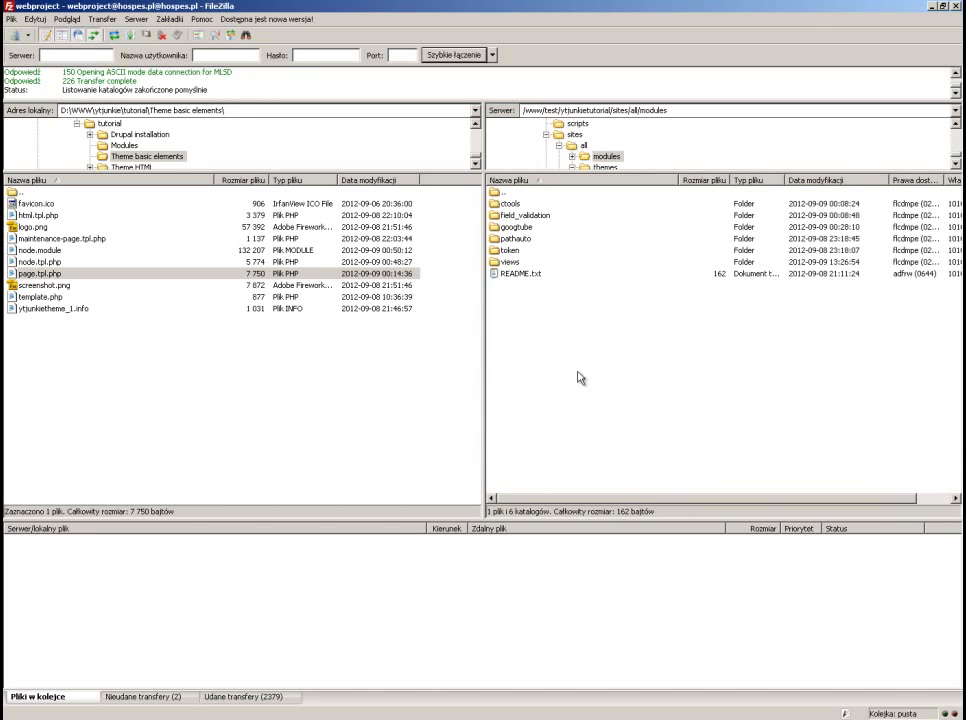
- Download views-view.tpl.php from the Views module's theme folder on the server to the local Theme basic elements folder
click(513, 262)
double_click(513, 262)
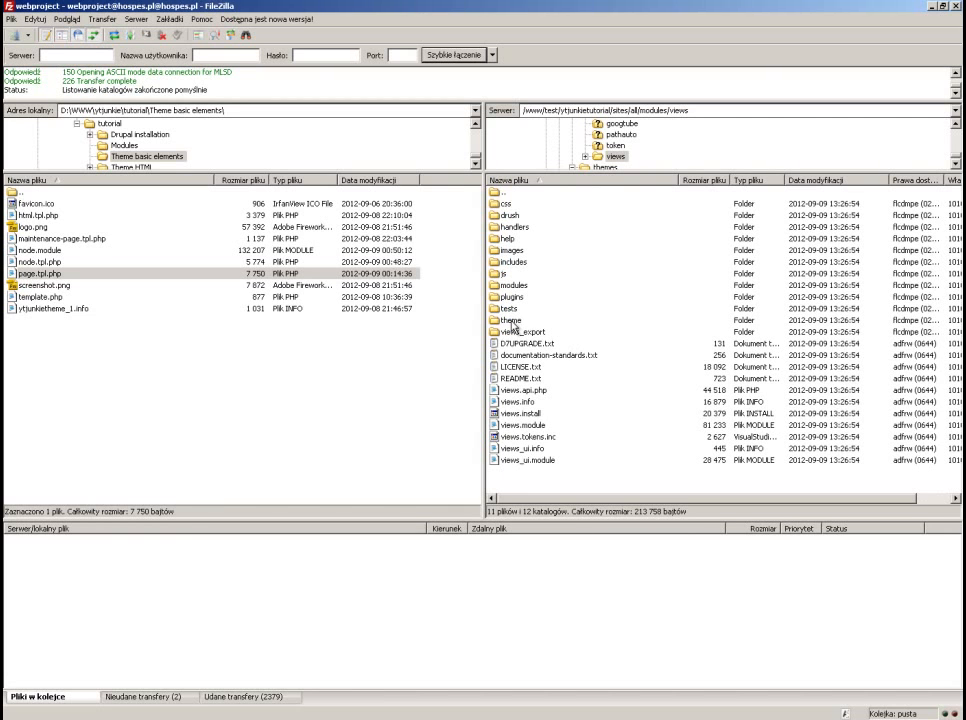
double_click(511, 321)
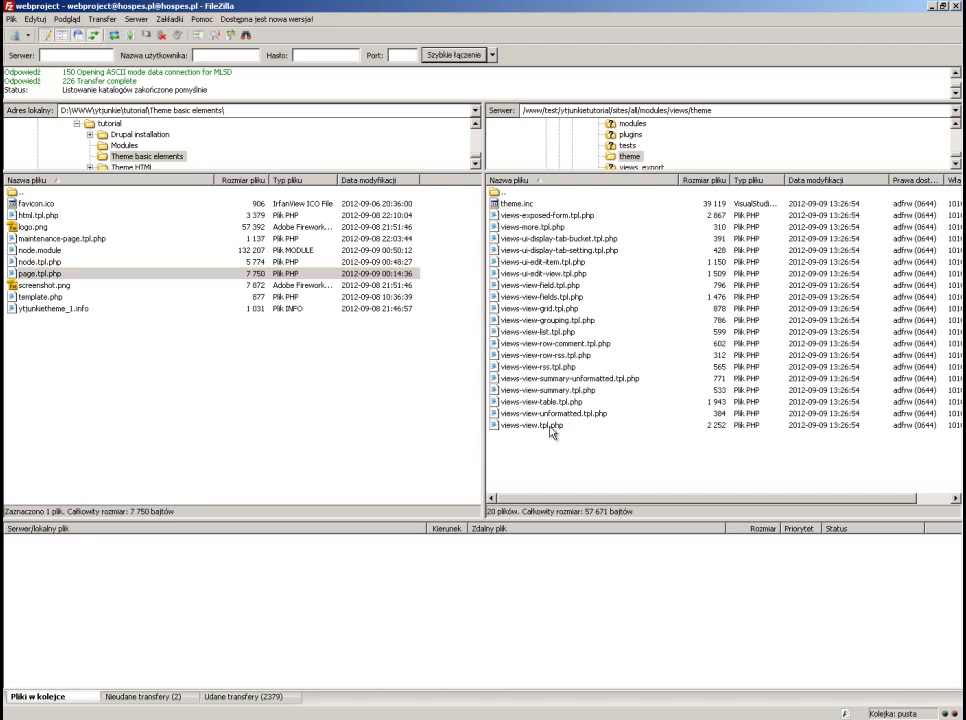
drag(545, 430, 219, 372)
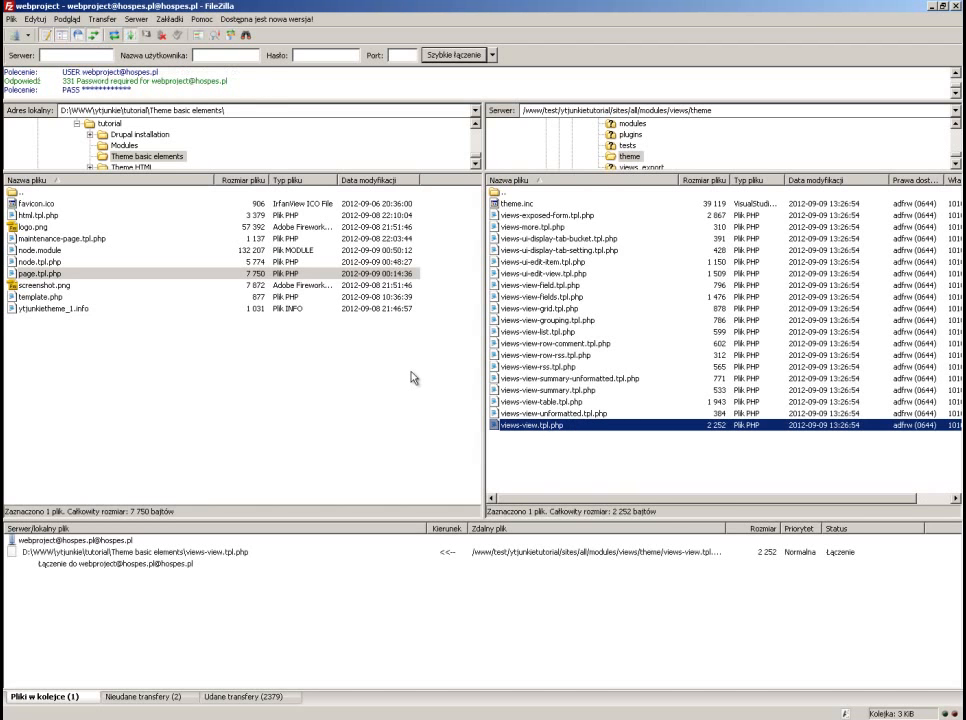
- Open the site's sites/all/themes/ytjunkietheme_1 folder on the server
double_click(519, 193)
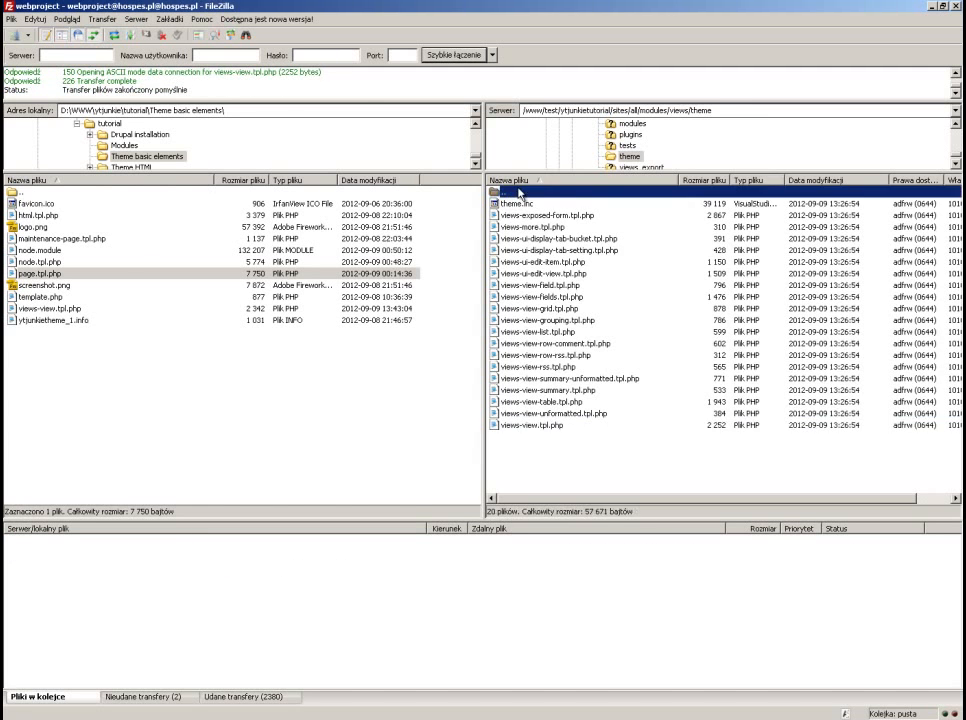
double_click(519, 193)
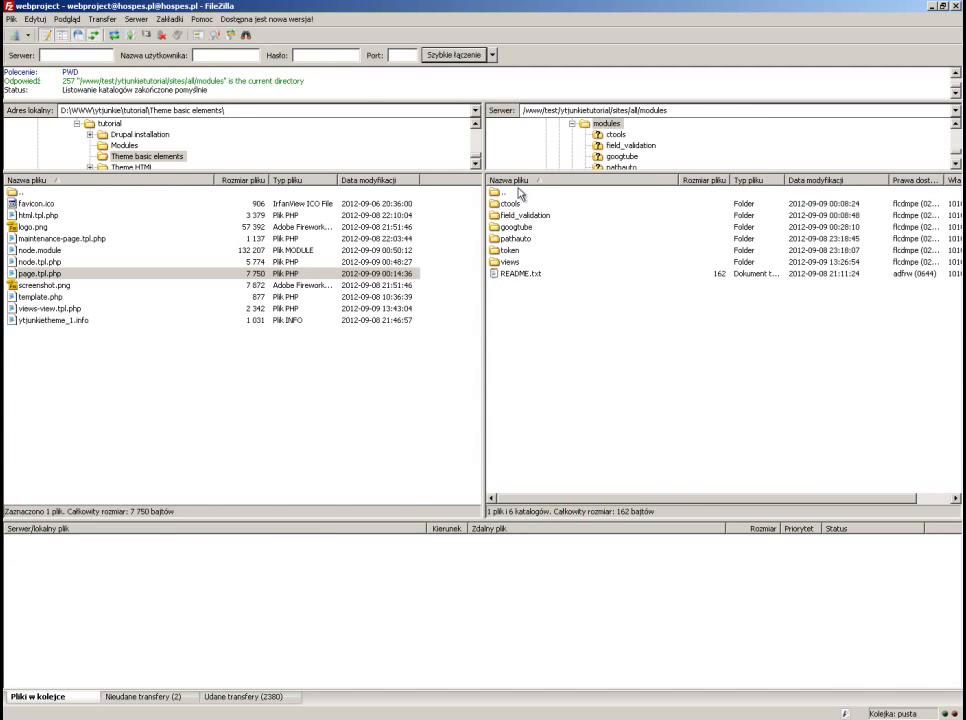
double_click(519, 193)
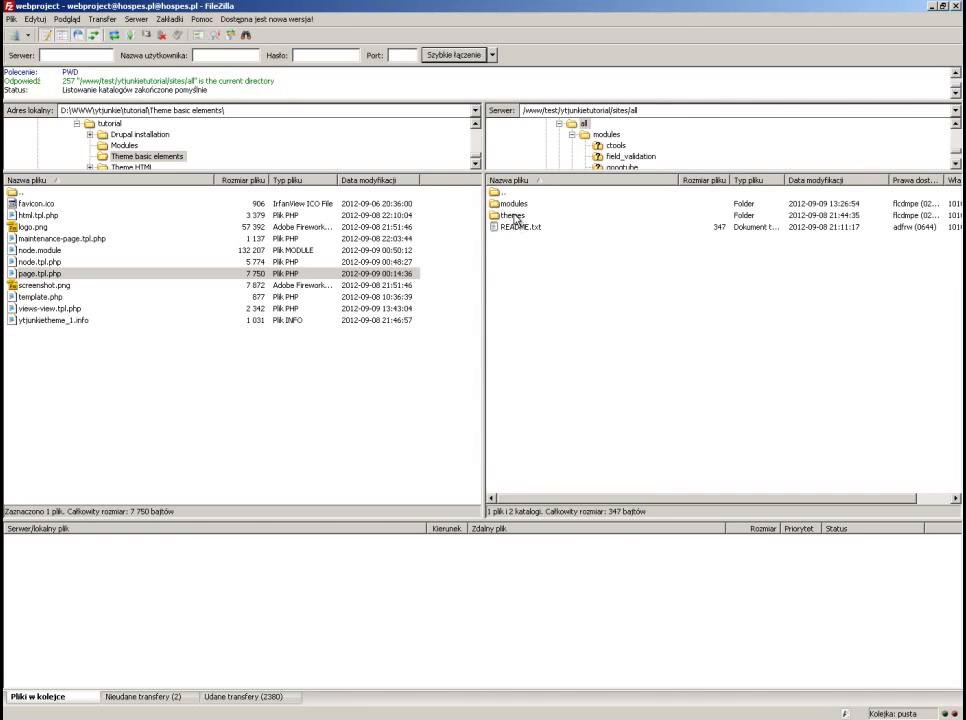
double_click(519, 215)
double_click(520, 205)
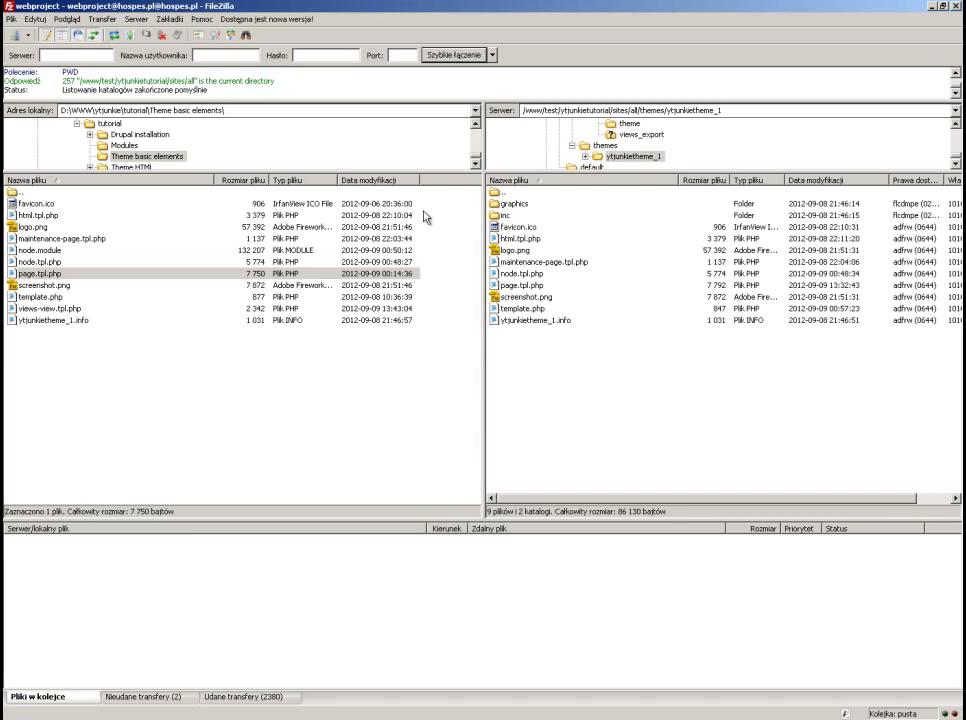
- Switch to Total Commander and open views-view.tpl.php from the local Theme basic elements folder in Notepad++ for editing
key(alt+Tab)
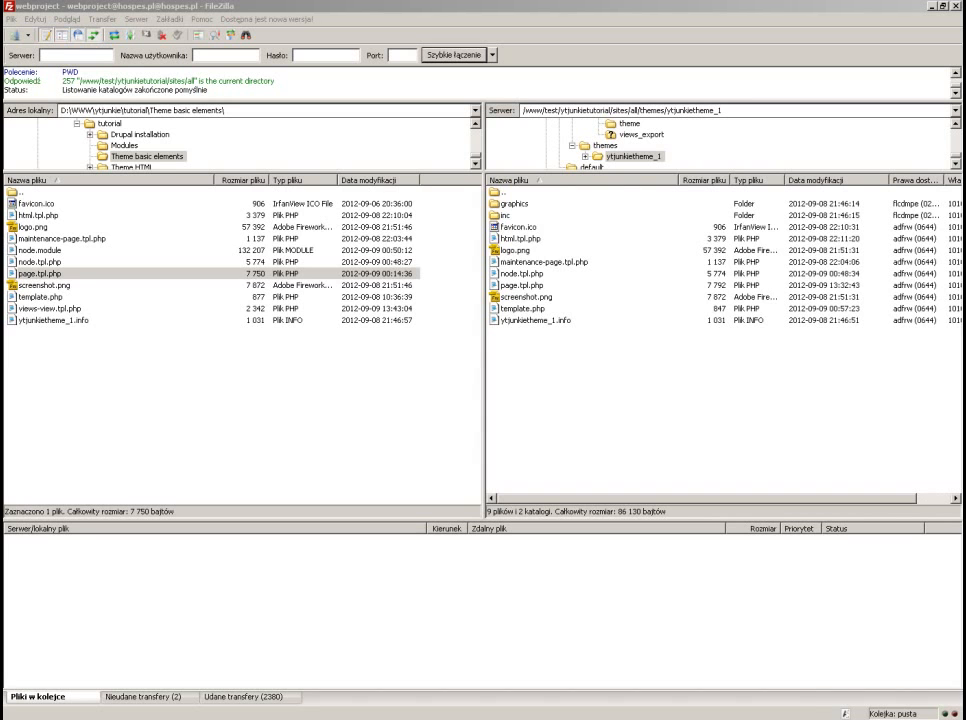
key(alt+Tab)
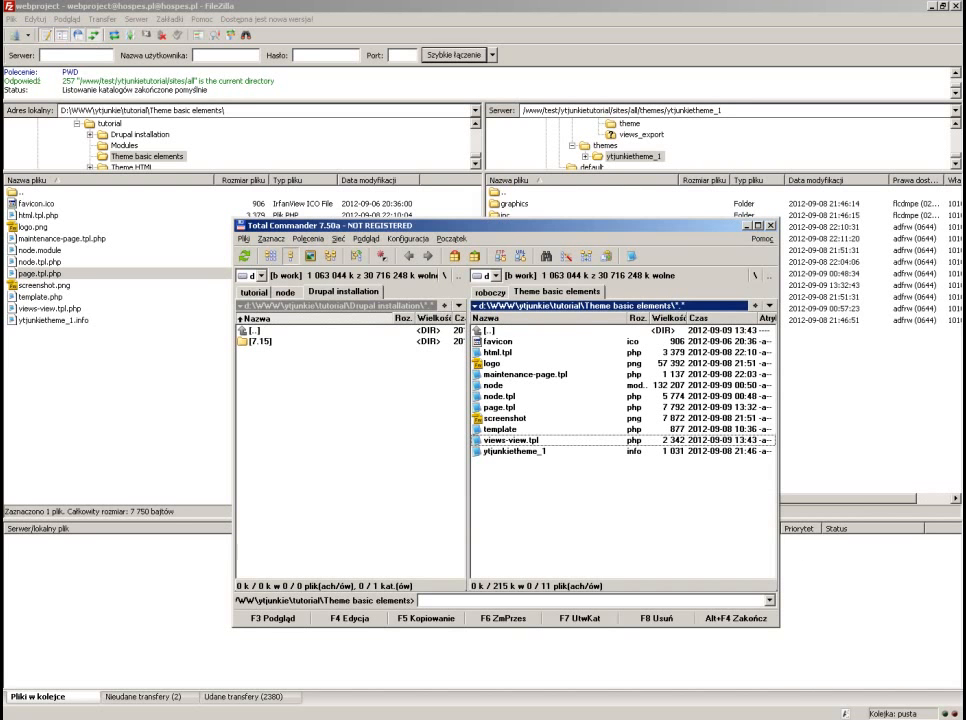
double_click(261, 333)
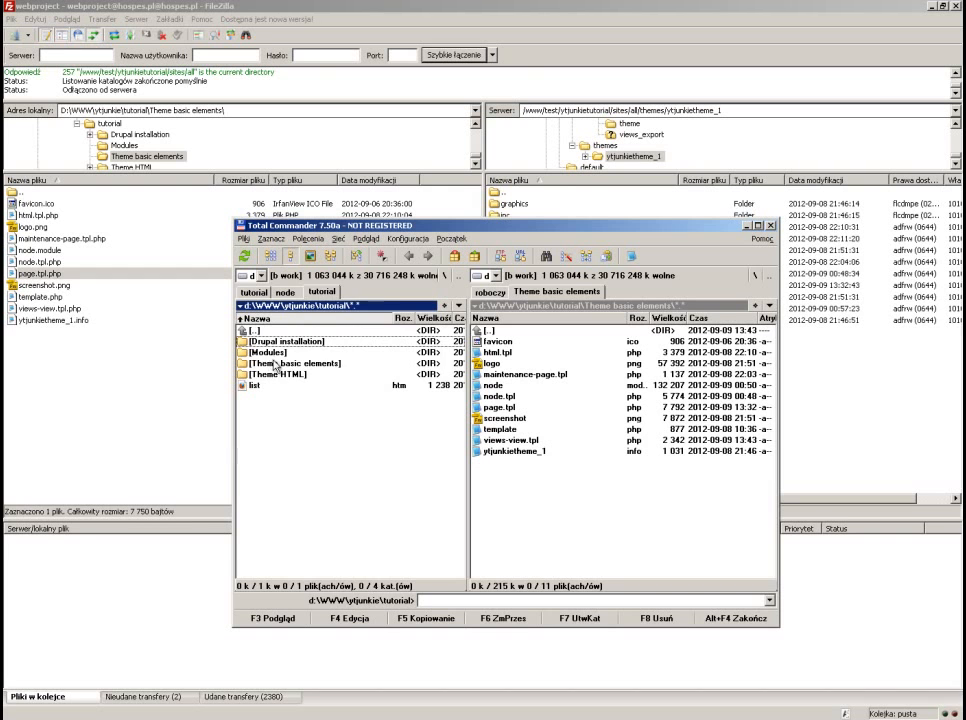
double_click(275, 365)
click(277, 441)
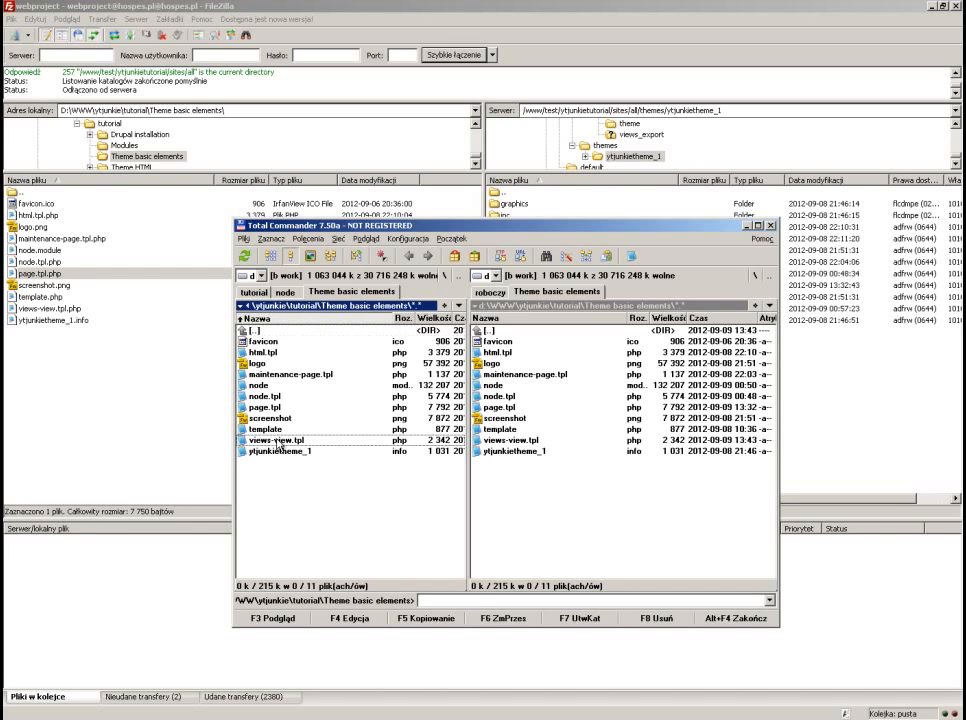
right_click(277, 441)
click(290, 372)
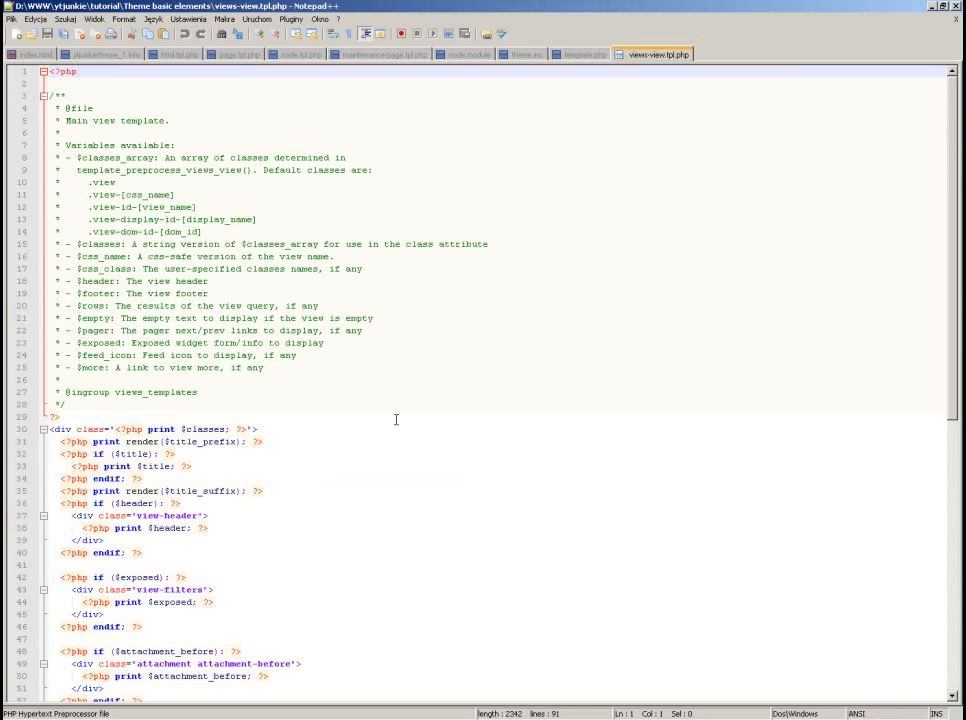
- Review the template's markup against the items per page selector on the live page and locate the $exposed block
scroll(396, 419, down, 4)
scroll(396, 419, down, 3)
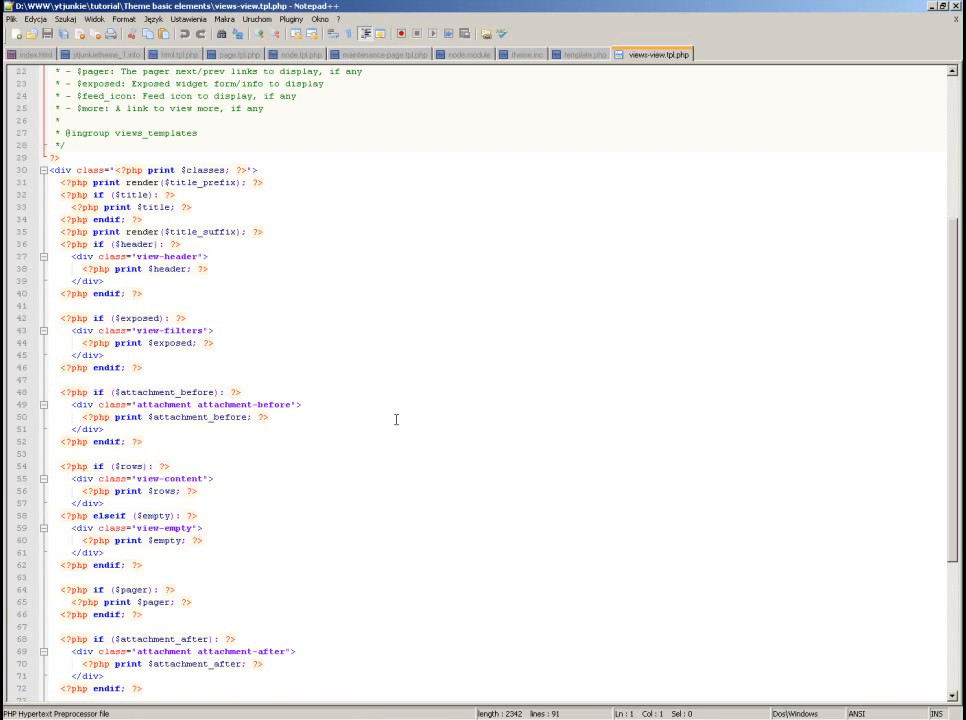
scroll(396, 419, down, 3)
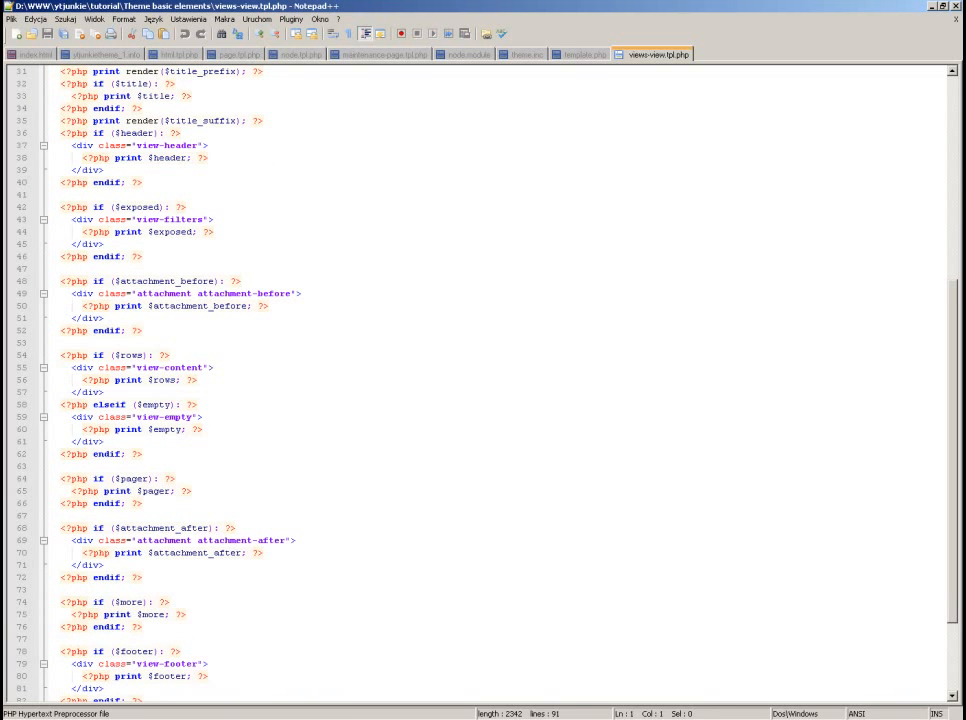
key(alt+Tab)
scroll(642, 401, up, 15)
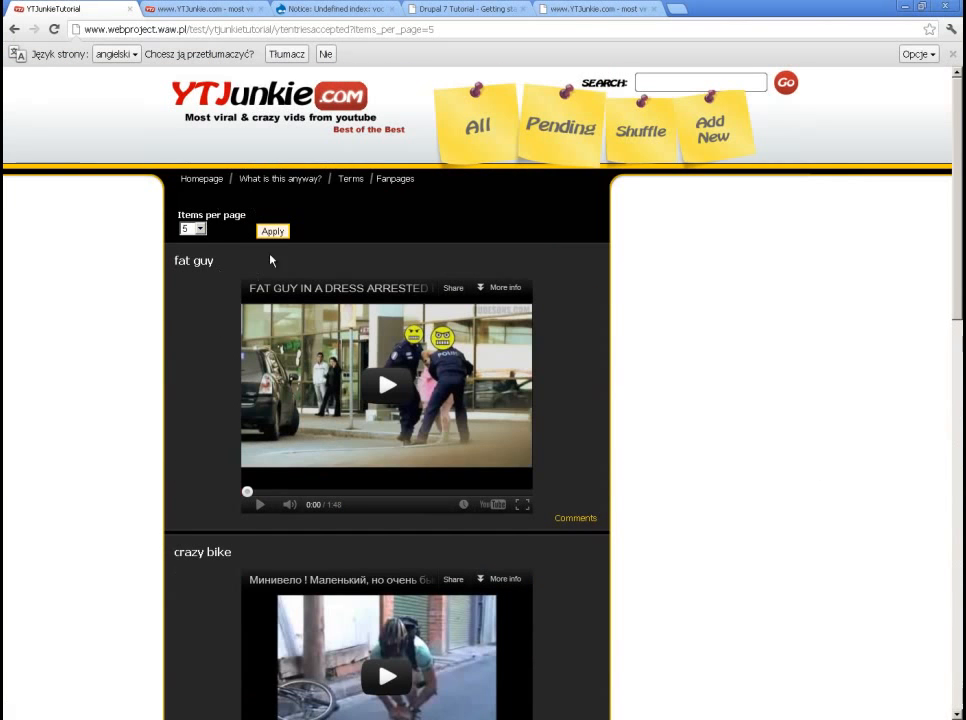
key(alt+Tab)
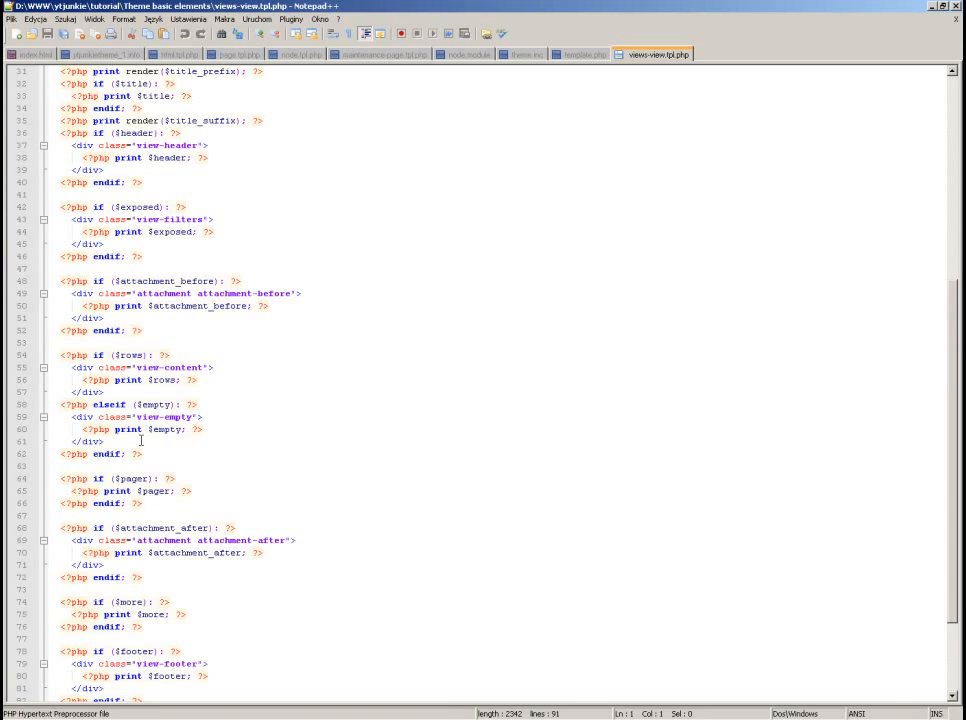
scroll(130, 420, up, 2)
click(121, 281)
double_click(121, 281)
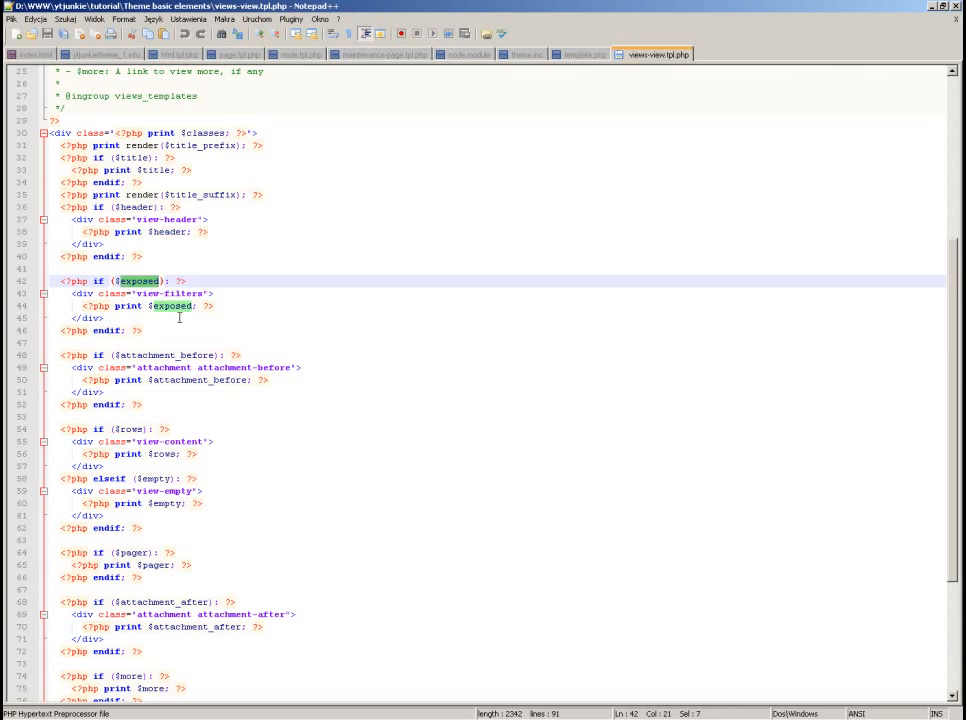
- Move the $exposed view-filters block directly below the $pager block and save the template
drag(148, 331, 56, 268)
key(Delete)
key(Delete)
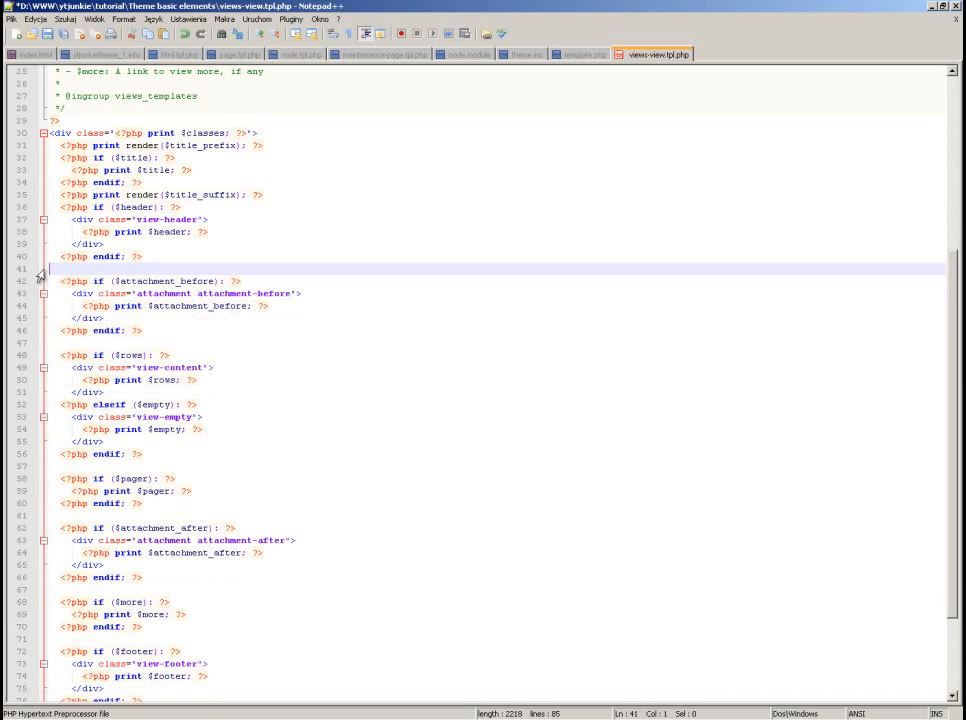
click(529, 519)
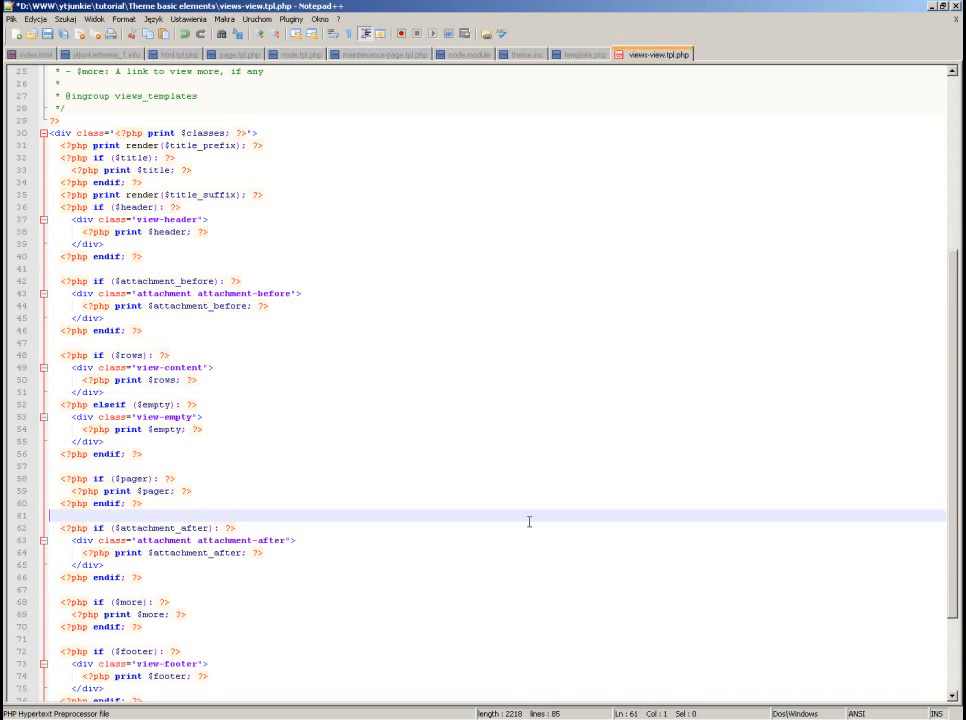
key(Return)
key(Return)
key(Up)
text(<?php if ($exposed): ?>     <div class="view-filters">       <?php print $exposed; ?>     </div>   <?php endif; ?>)
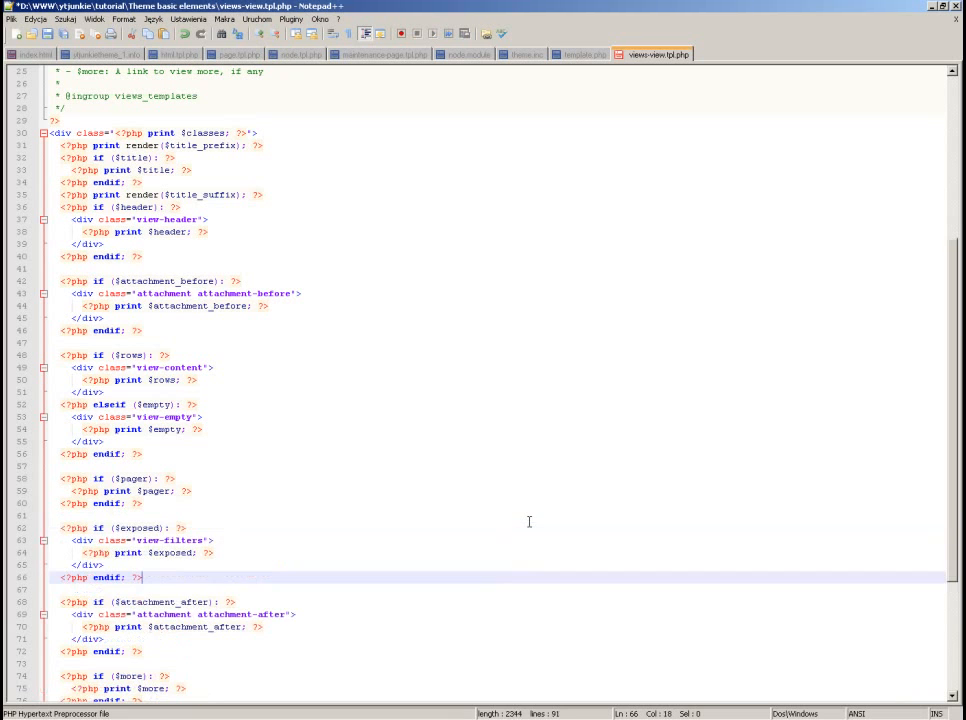
key(ctrl+s)
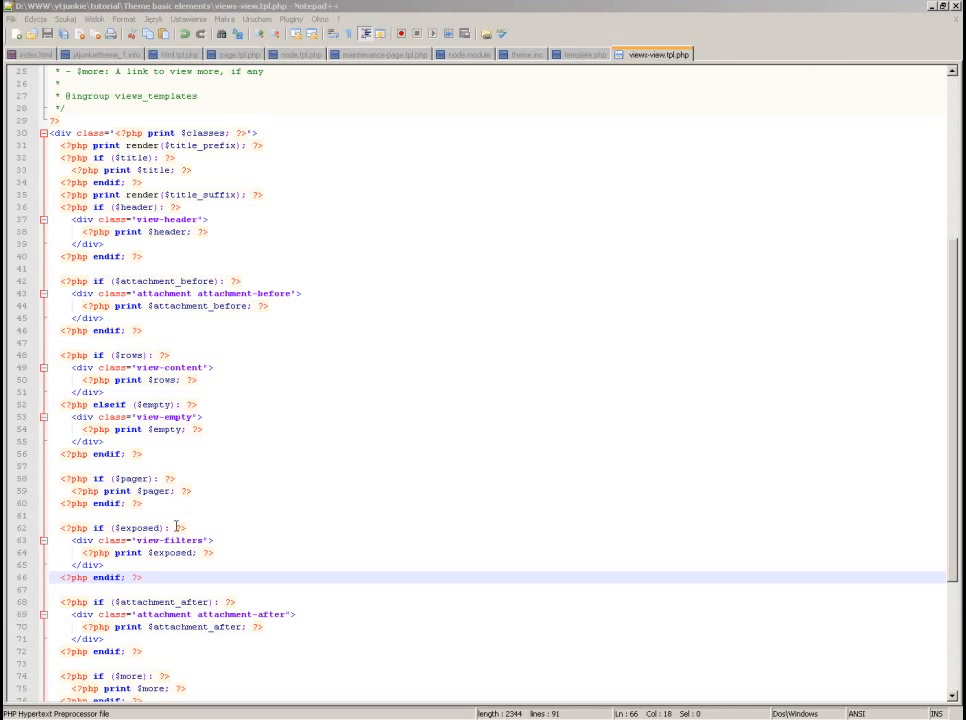
- Wrap the $exposed print statement in a div with class pageItemsNumber, indent it accordingly, and save the file
click(362, 542)
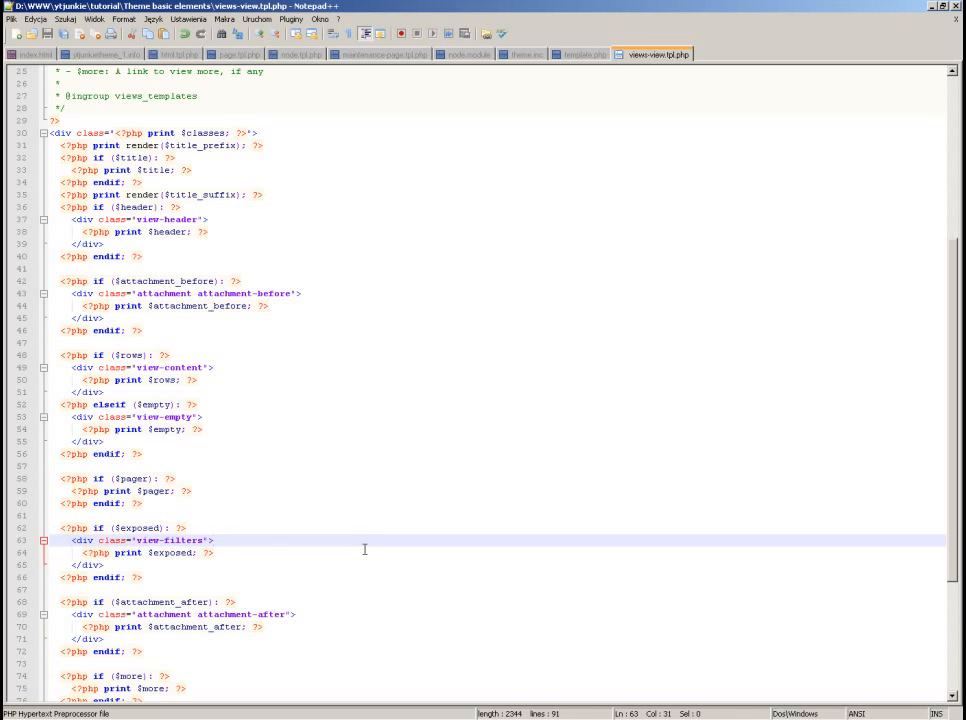
key(Return)
text(<div class="pageItemsNumber">)
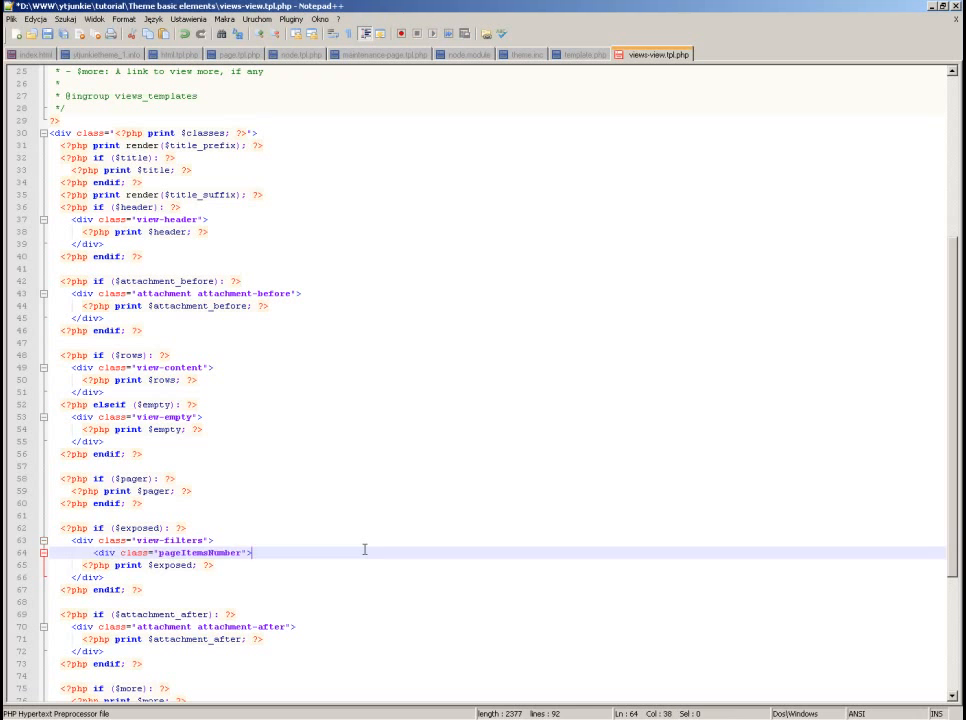
key(Down)
key(Home)
key(Tab)
key(Tab)
key(End)
key(Return)
text(</)
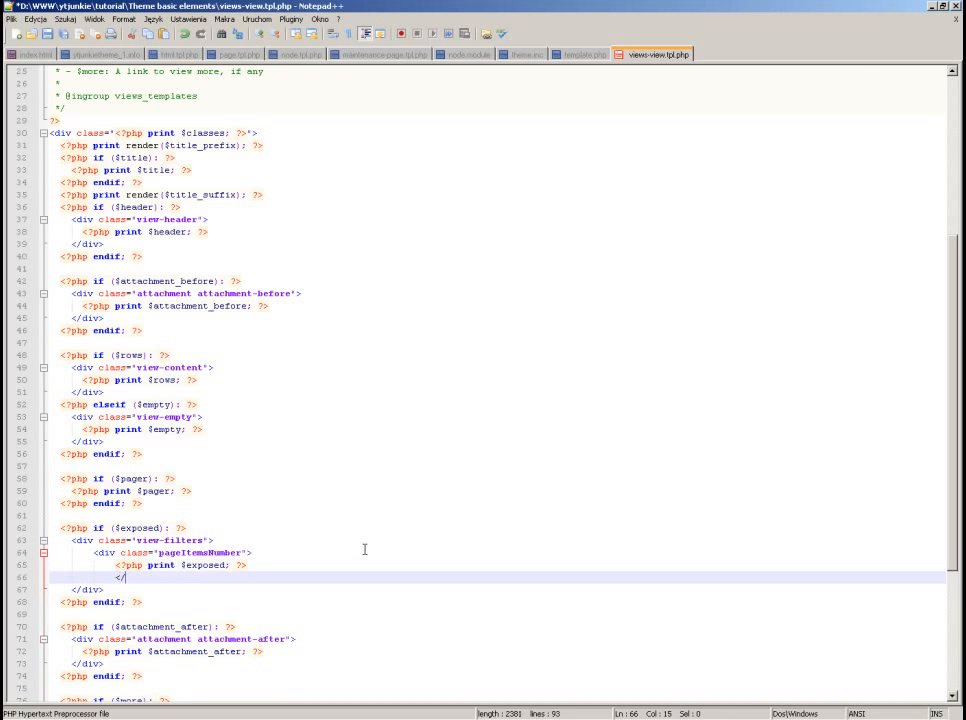
text(div>)
key(BackSpace)
key(ctrl+s)
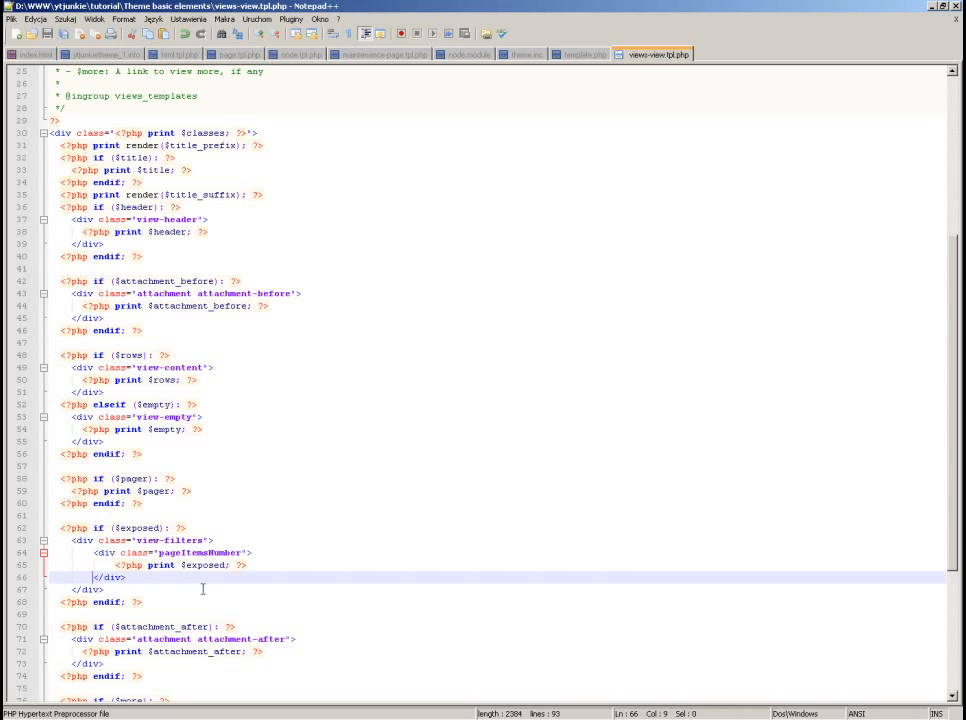
- Check the opening and closing tags of the pageItemsNumber div and close views-view.tpl.php
drag(94, 552, 283, 551)
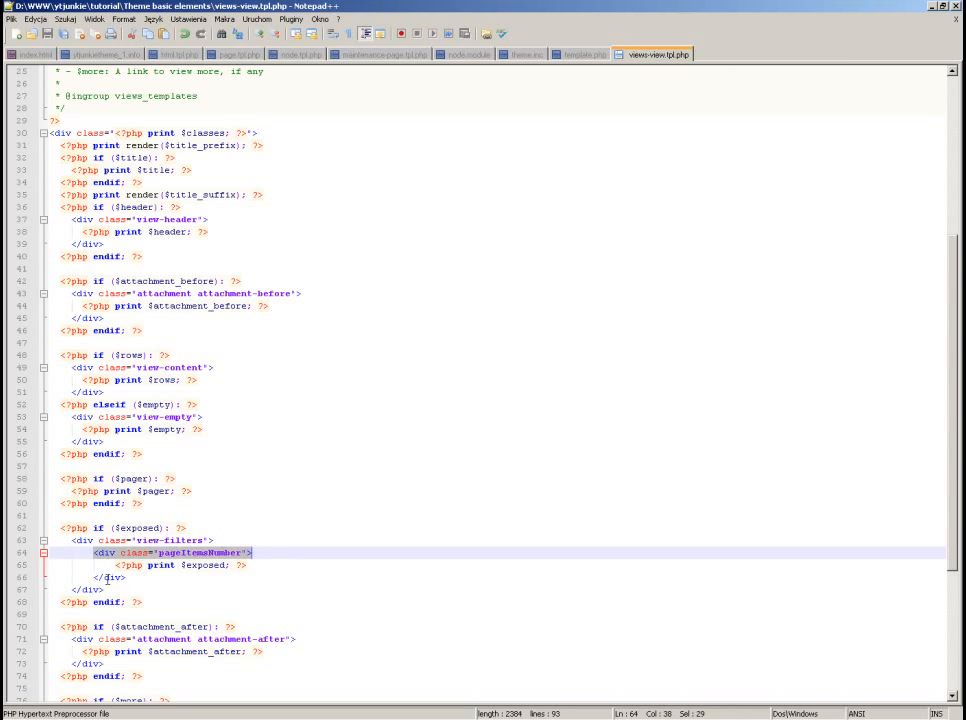
mouse_move(100, 577)
mouse_down()
mouse_move(147, 574)
mouse_move(83, 578)
mouse_move(293, 544)
mouse_move(97, 556)
mouse_up()
click(274, 552)
right_click(652, 55)
click(592, 153)
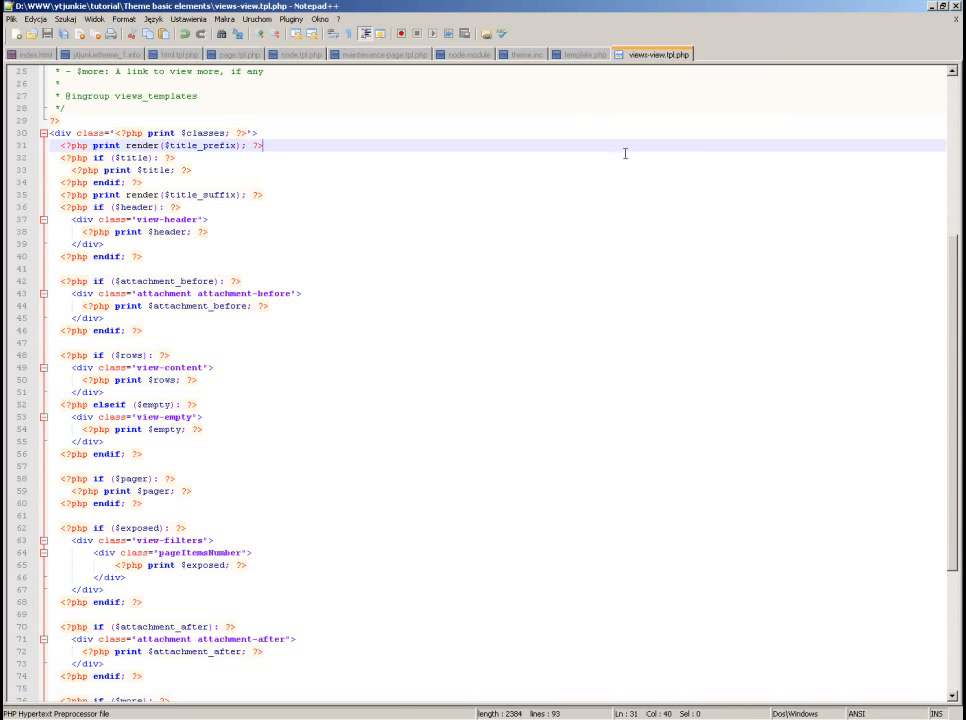
key(ctrl+w)
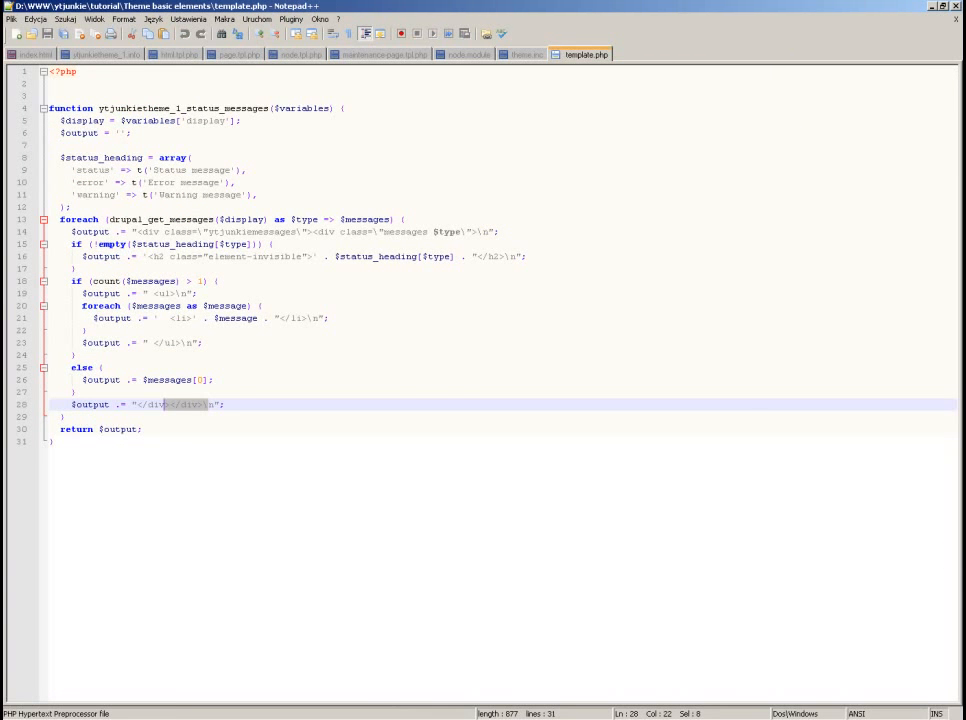
- Switch to Total Commander and rename views-view.tpl.php to views-view--ytentriesaccepted.tpl.php
key(alt+Tab)
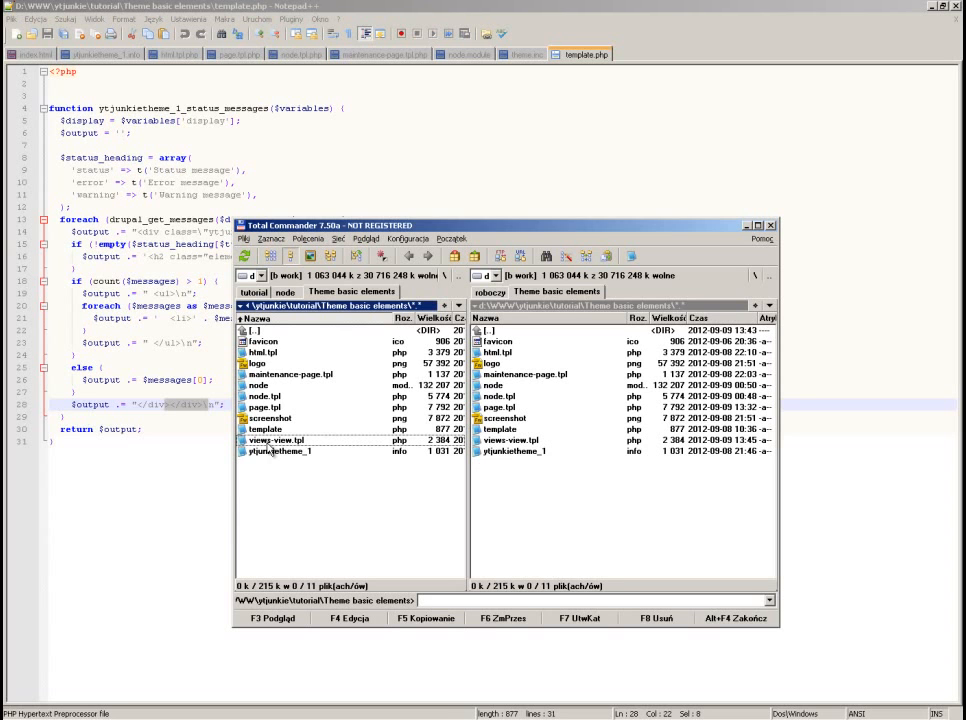
key(shift+F6)
click(290, 441)
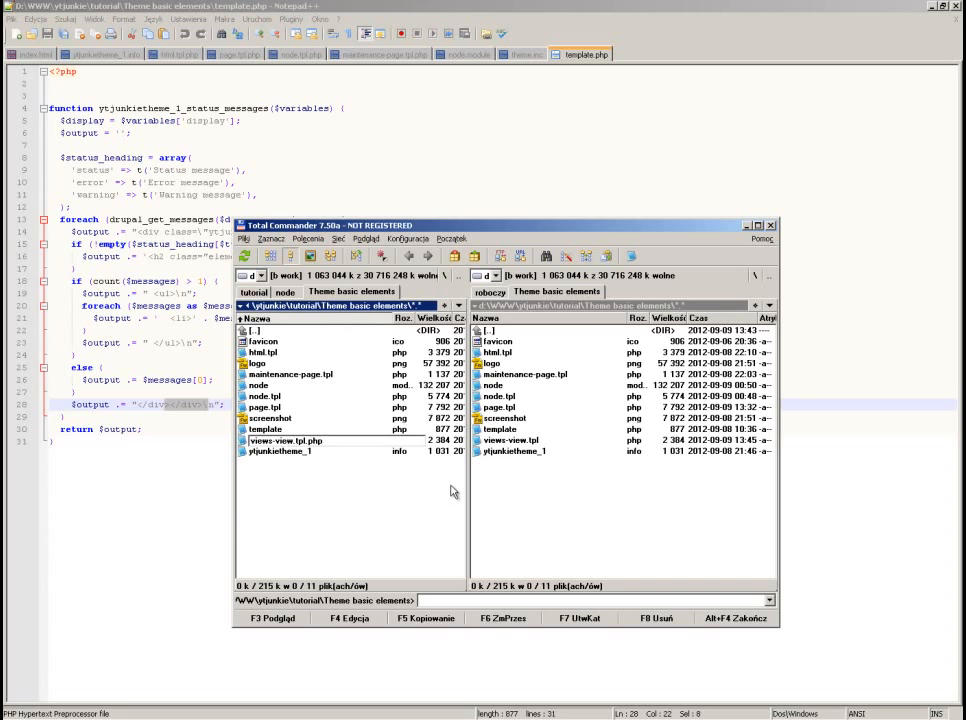
key(Right)
text(-ytentriesaccepted)
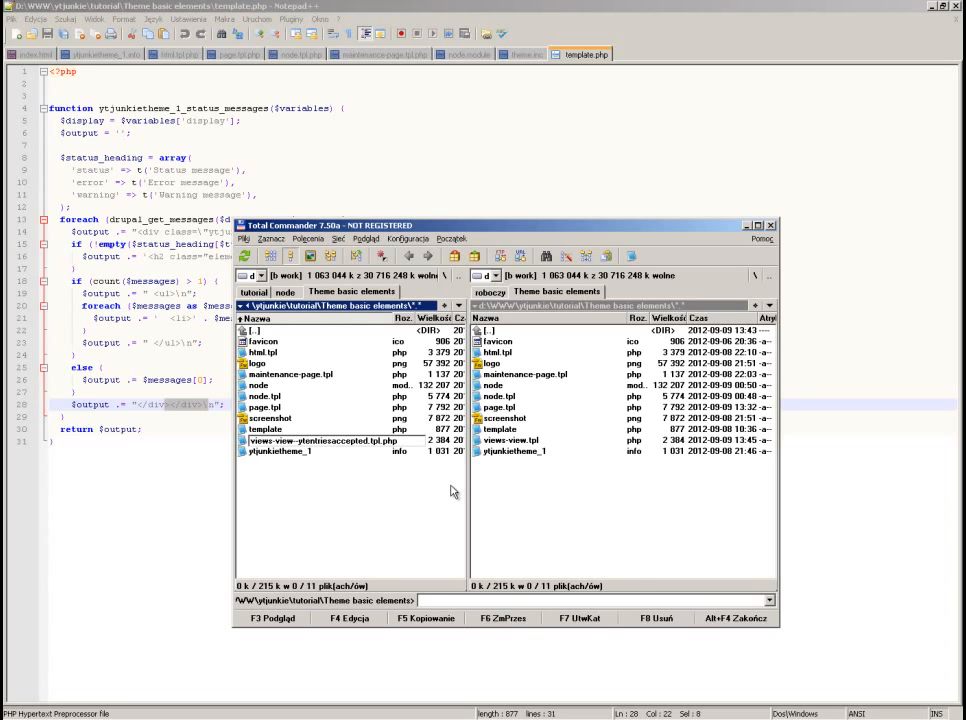
key(Return)
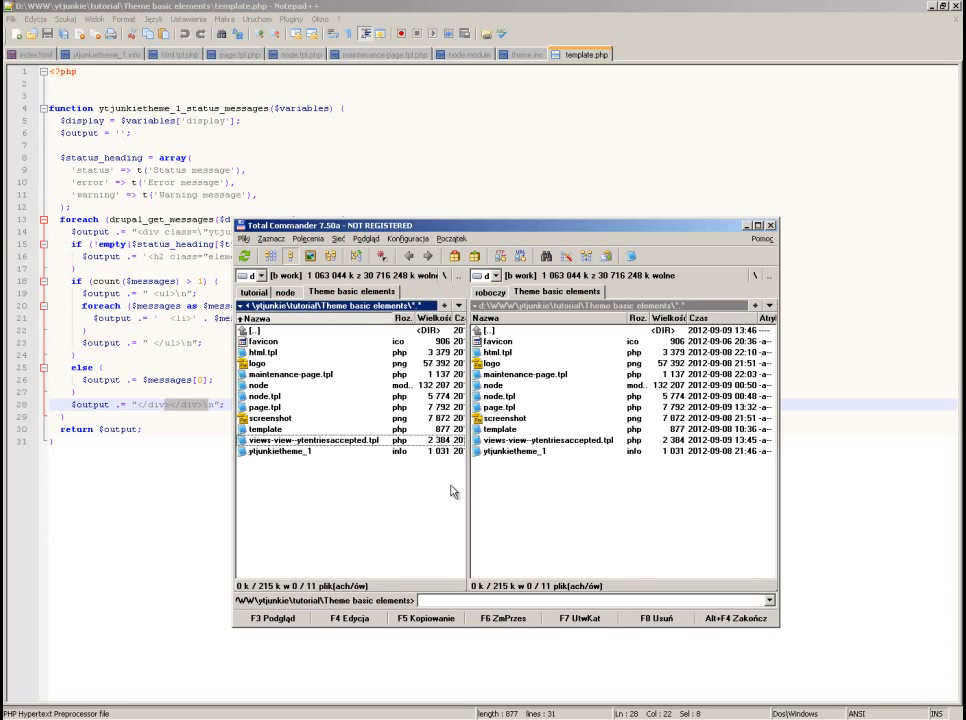
- Switch to FileZilla, refresh the file listings, and upload views-view--ytentriesaccepted.tpl.php to the server's ytjunkietheme_1 folder
drag(262, 441, 293, 467)
key(alt+Tab)
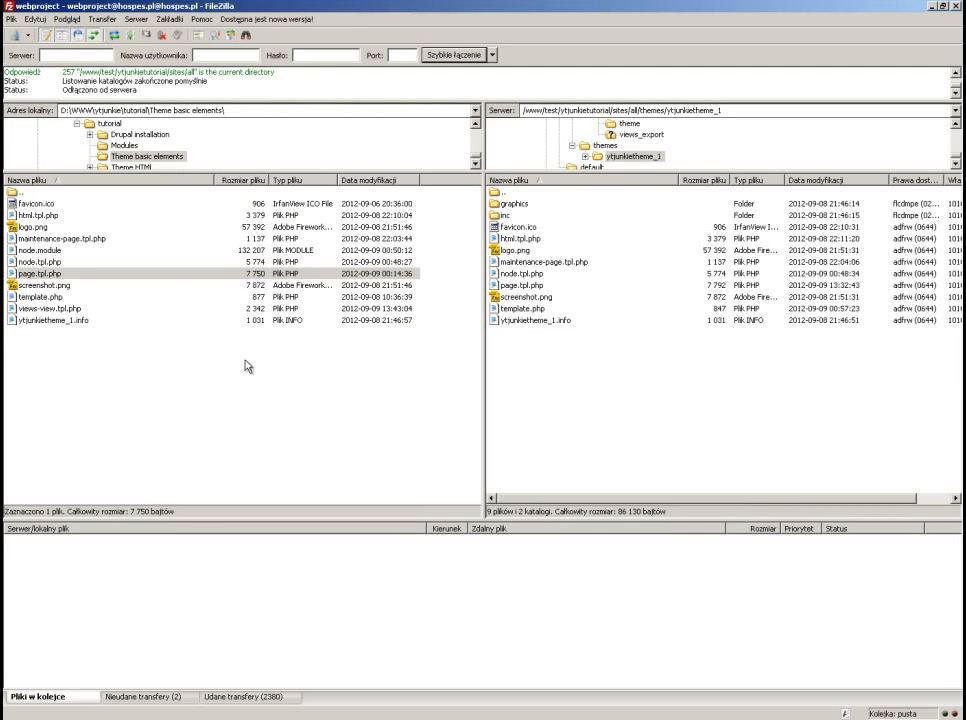
click(158, 363)
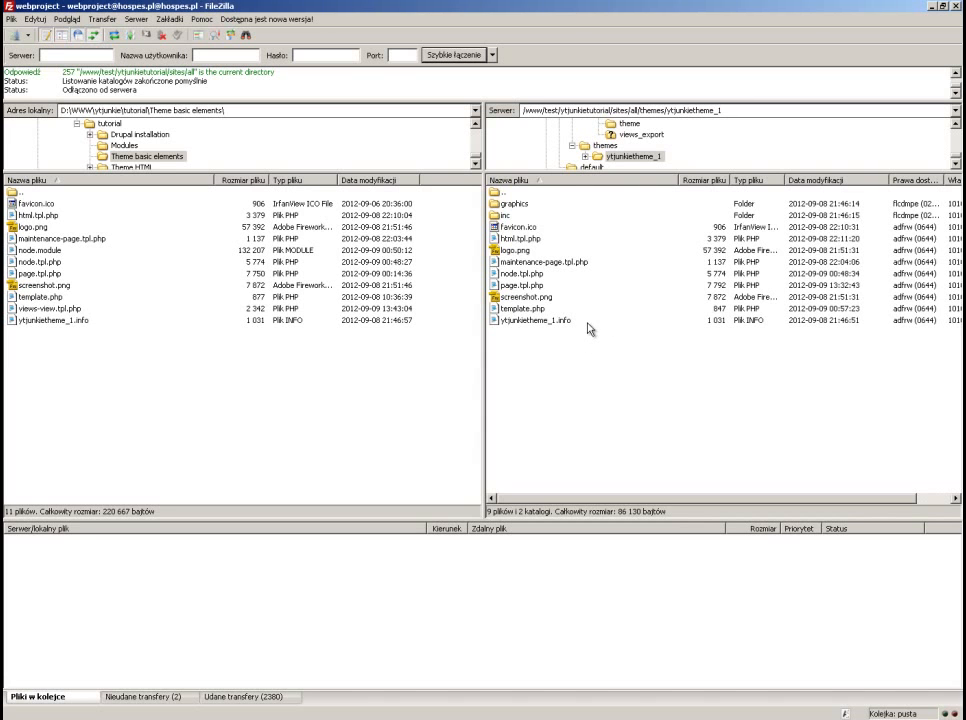
click(534, 259)
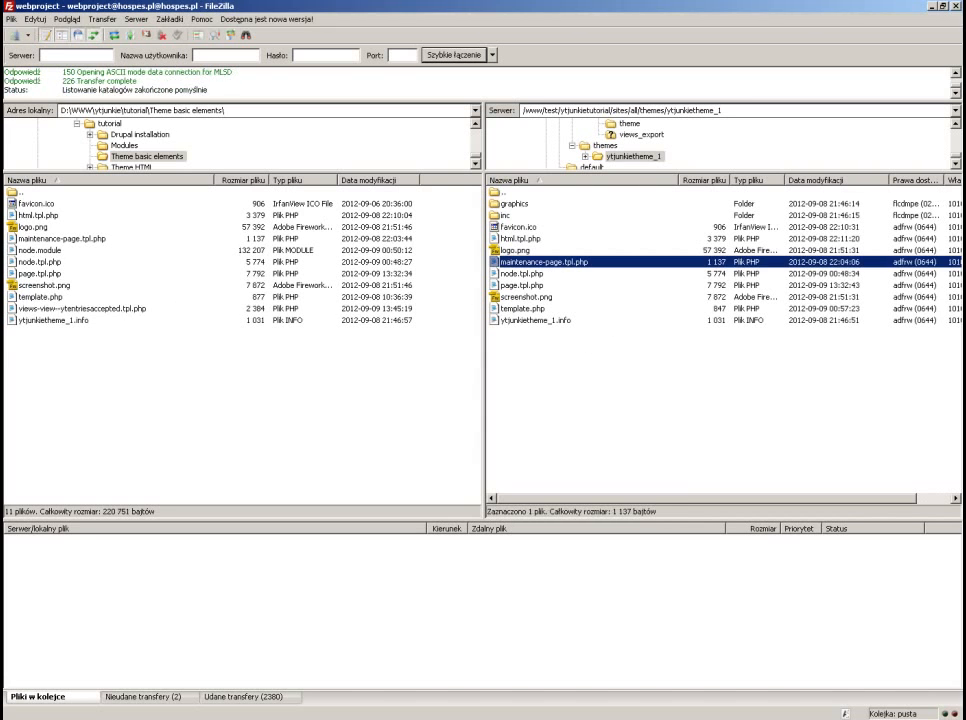
click(136, 309)
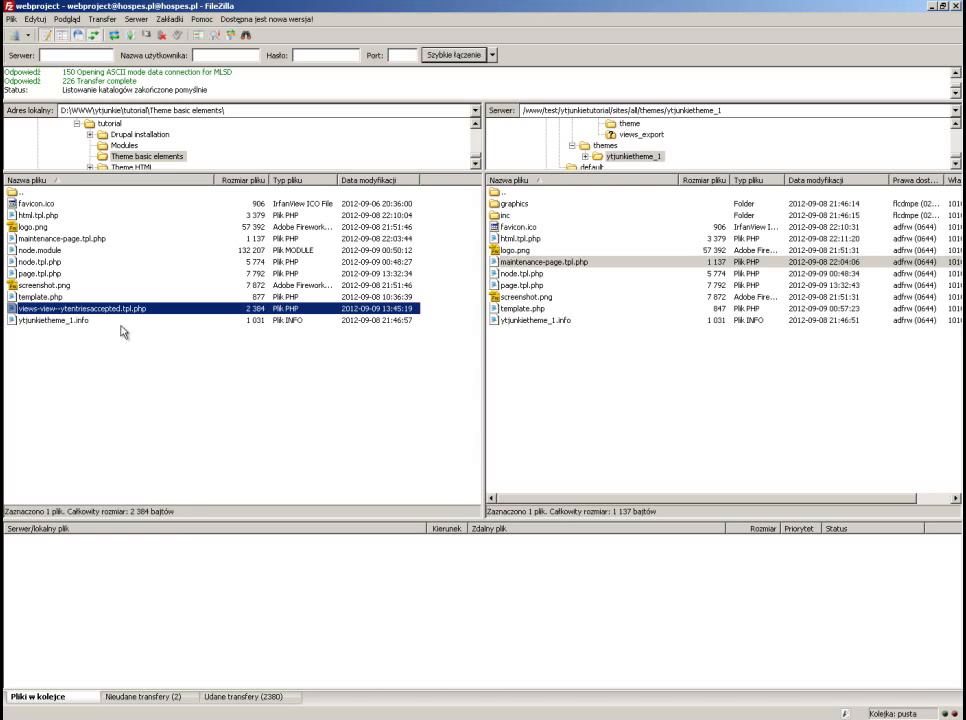
drag(96, 308, 586, 393)
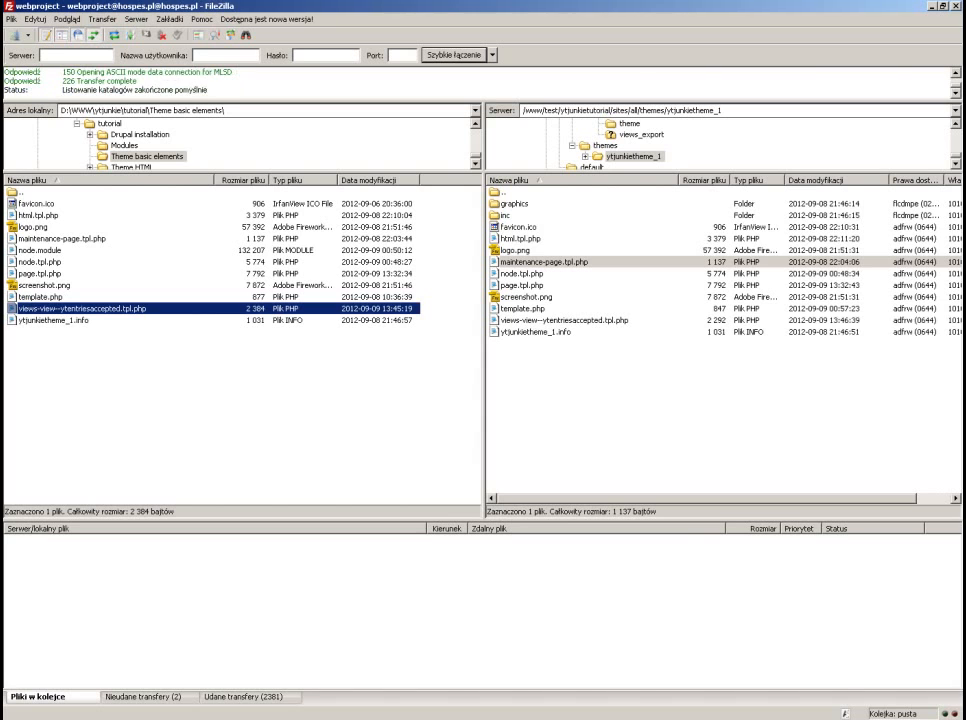
- Switch to Firefox and clear all of the site's caches on the Performance page
key(alt+Tab)
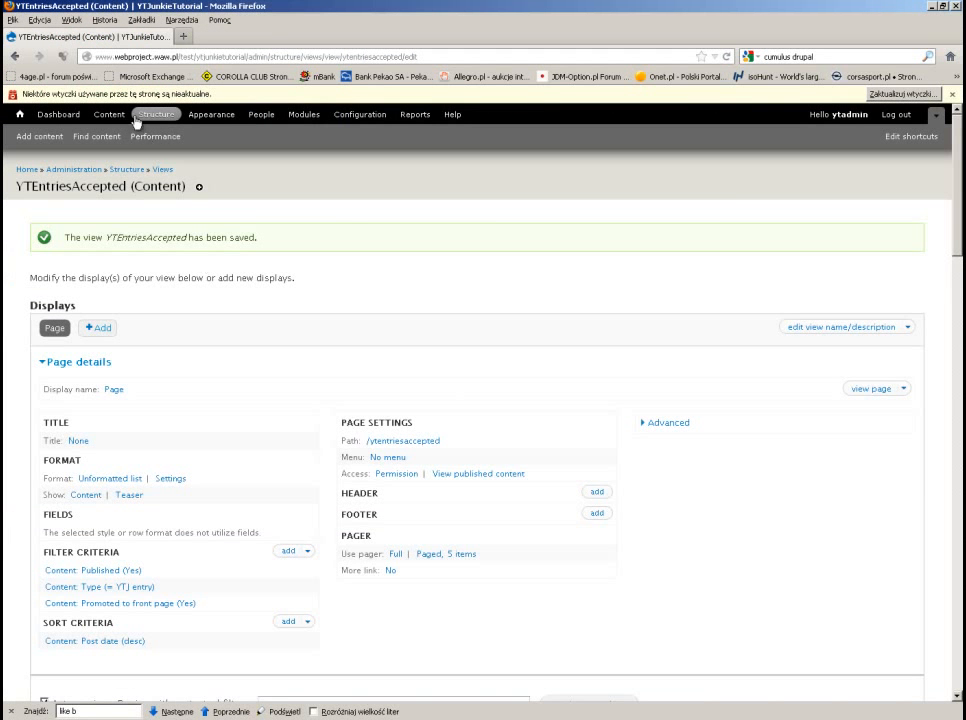
click(145, 137)
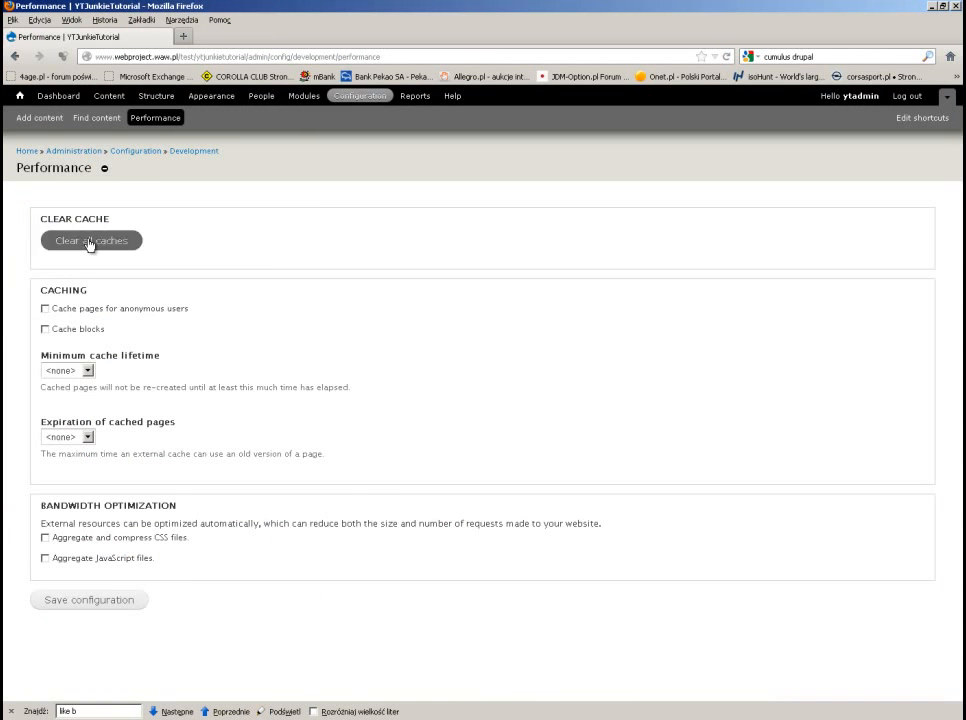
click(88, 241)
- Switch to Chrome, reload the ytentriesaccepted page and check where the items per page selector sits relative to the pager
key(alt+Tab)
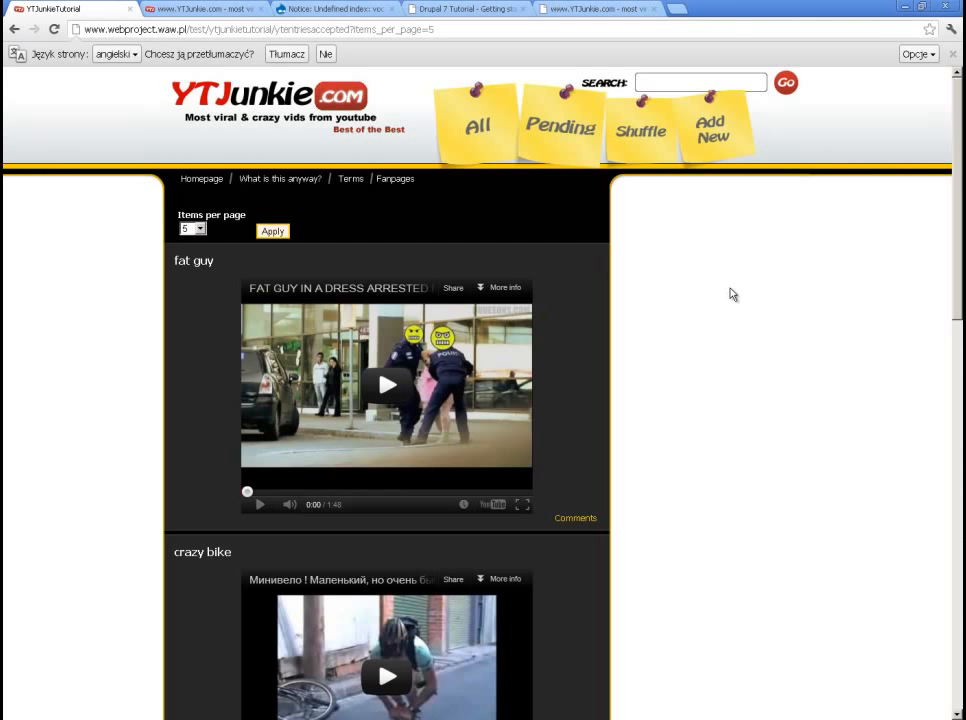
key(F5)
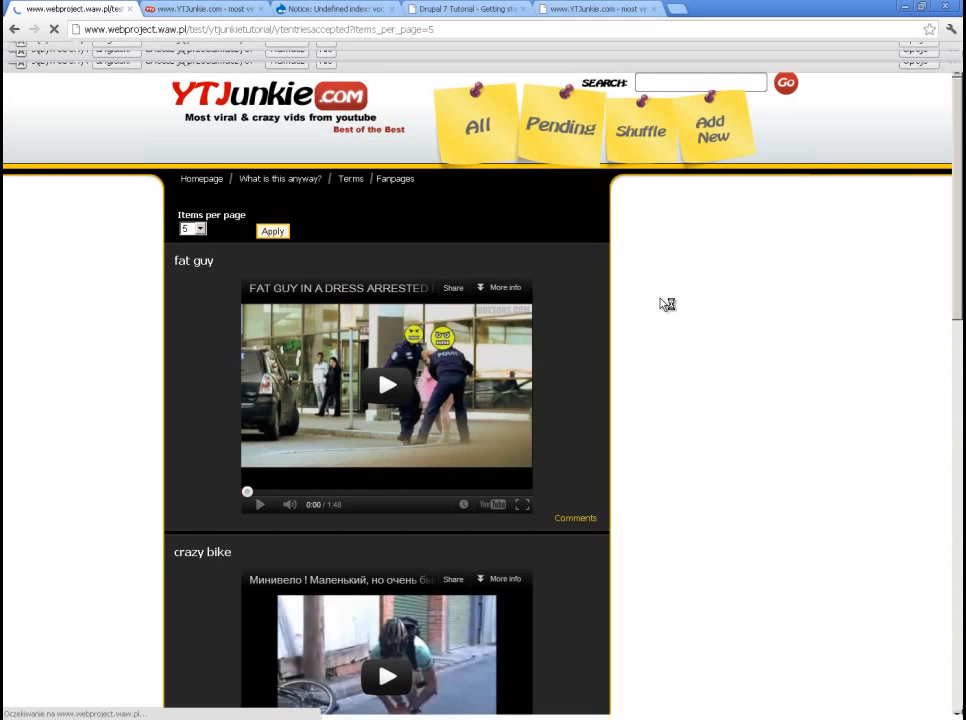
scroll(628, 342, down, 3)
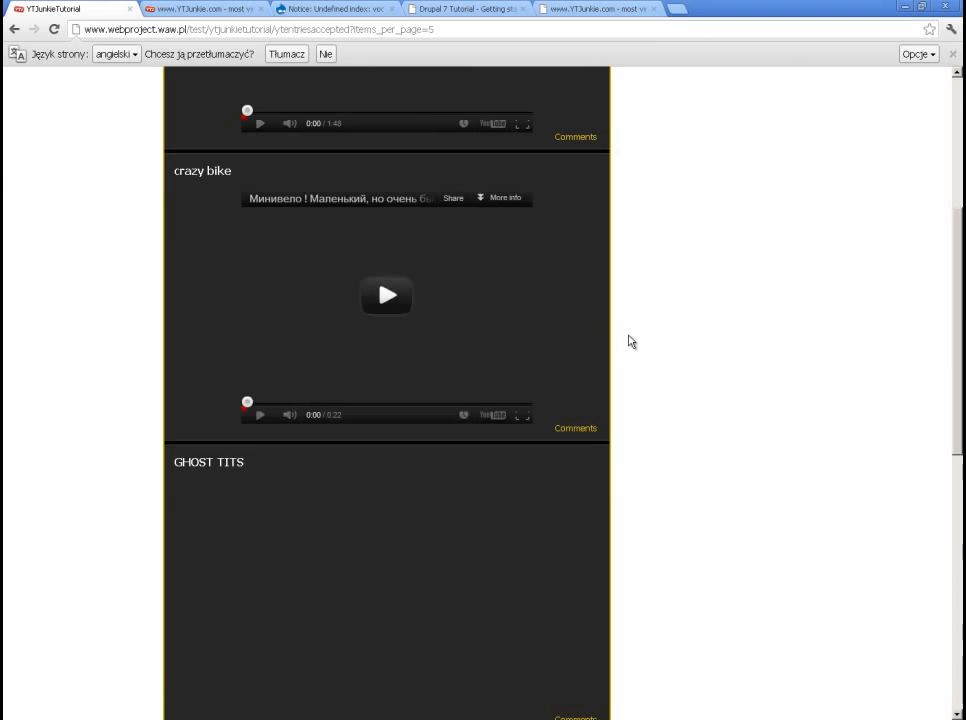
scroll(628, 342, up, 3)
scroll(628, 342, down, 5)
scroll(628, 342, down, 5)
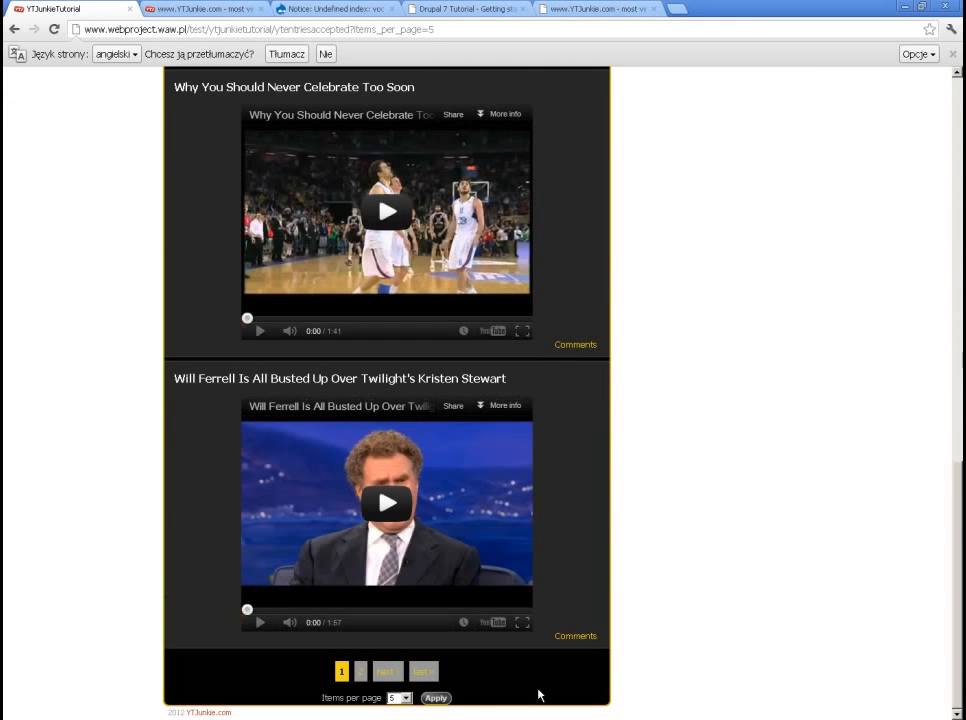
- View the options of the Items per page selector and check its spacing from the content area's lower edge
click(402, 700)
click(400, 698)
click(398, 698)
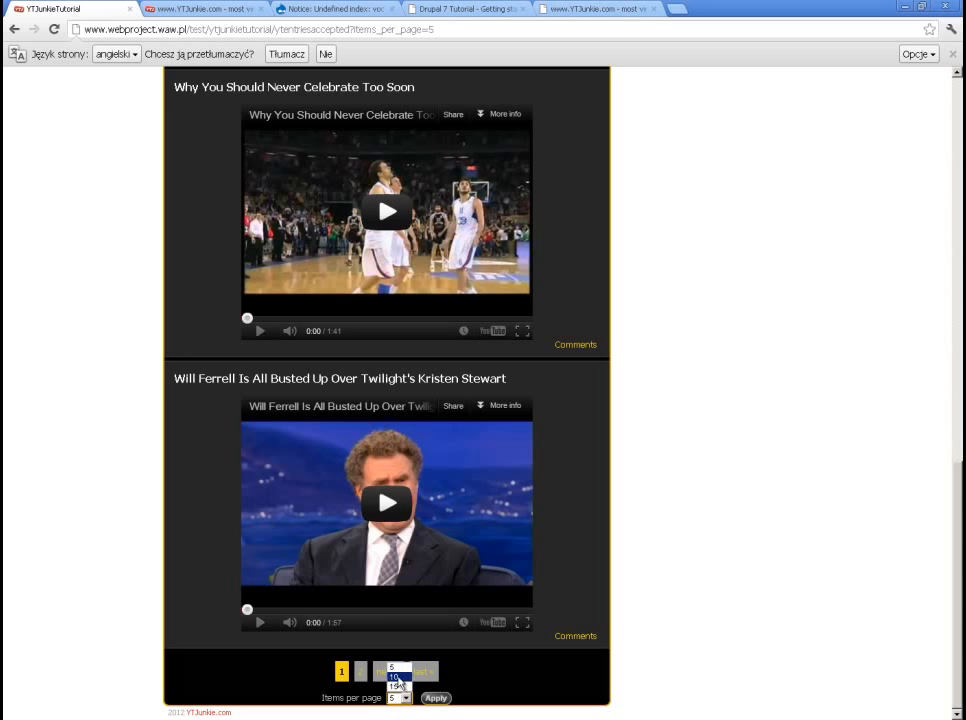
click(308, 704)
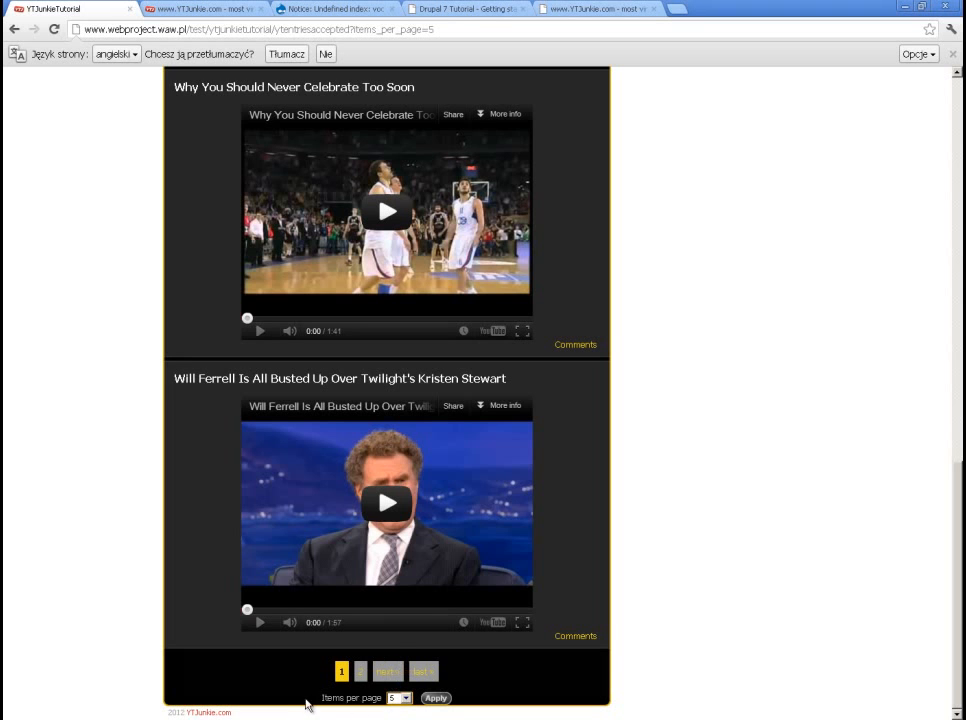
click(405, 698)
click(405, 698)
- Switch to Total Commander and open views-view--ytentriesaccepted.tpl.php in Notepad++ at the $exposed block
key(alt+Tab)
right_click(293, 440)
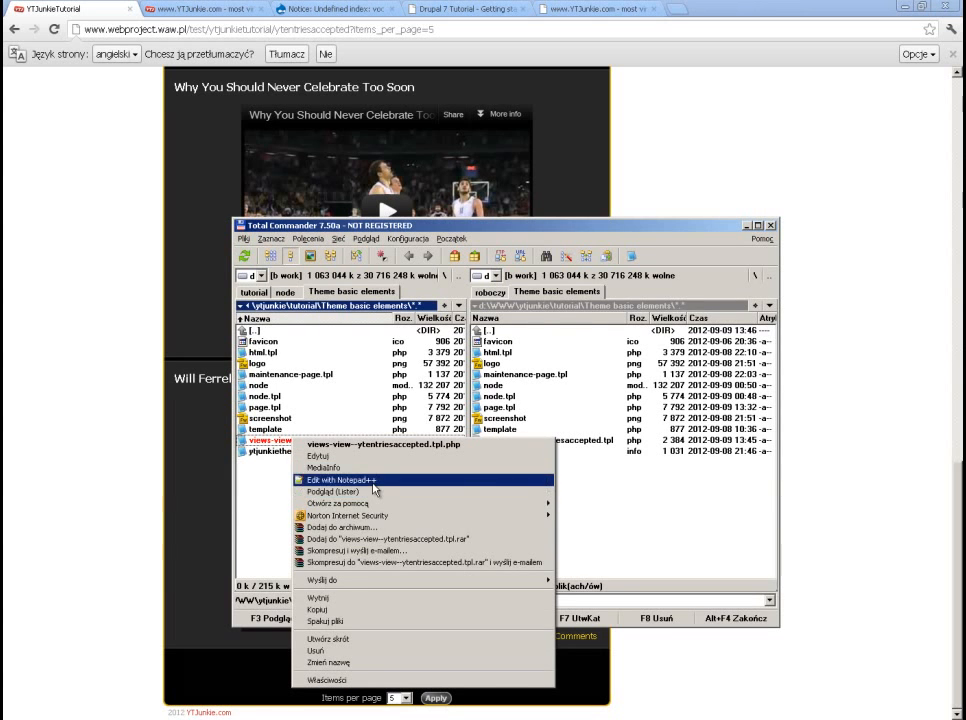
click(345, 480)
scroll(303, 460, down, 14)
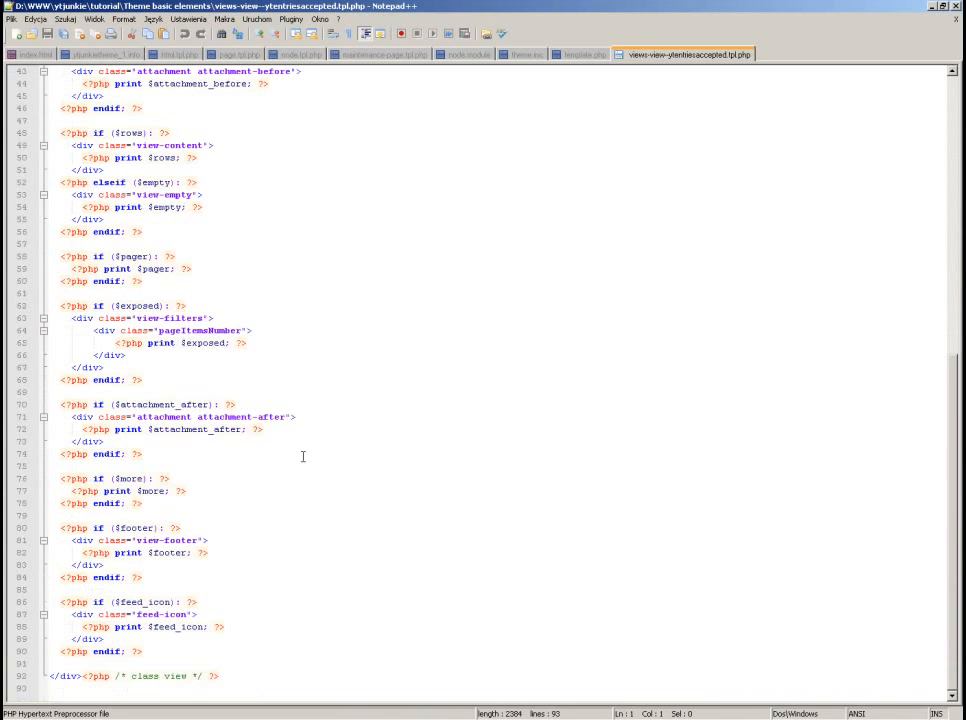
- Add a new empty div on its own line after the pageItemsNumber div, inside view-filters
click(139, 353)
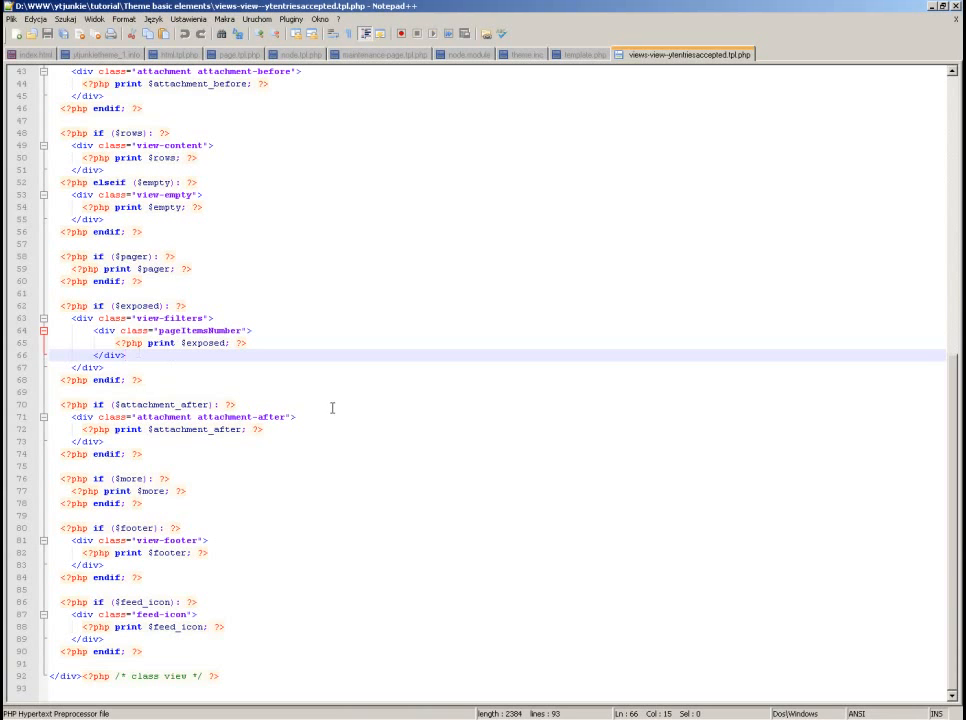
key(Return)
text(<div> </div)
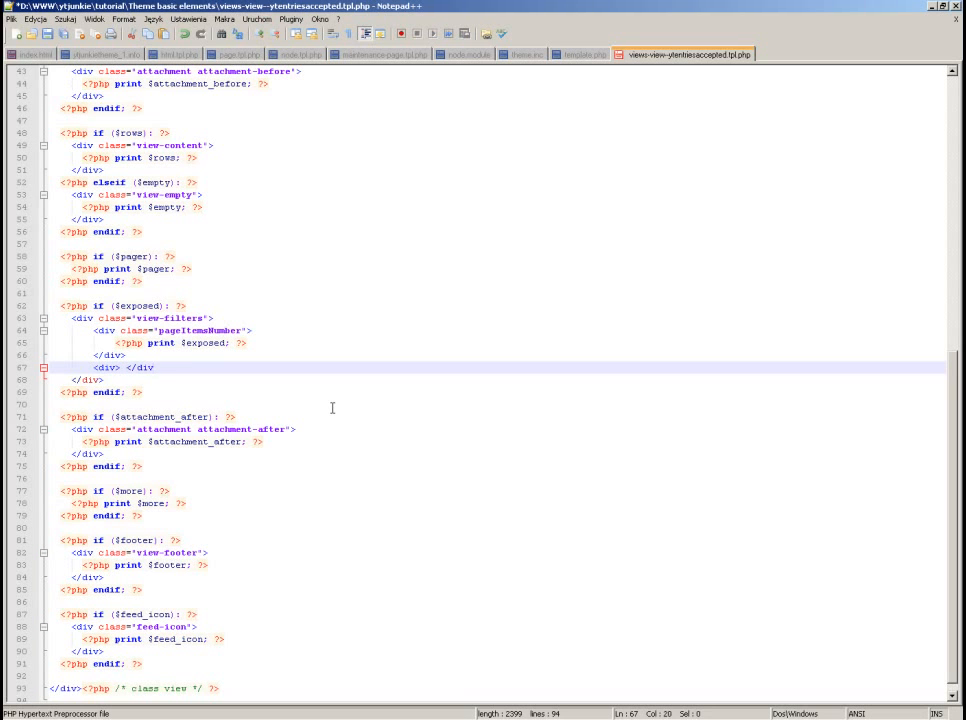
- Give the empty div the inline style "height: 5px" and save the template file
key(Left)
key(Left)
key(Left)
key(Left)
key(Left)
key(Left)
key(Left)
text(style=)
text("")
text(marg)
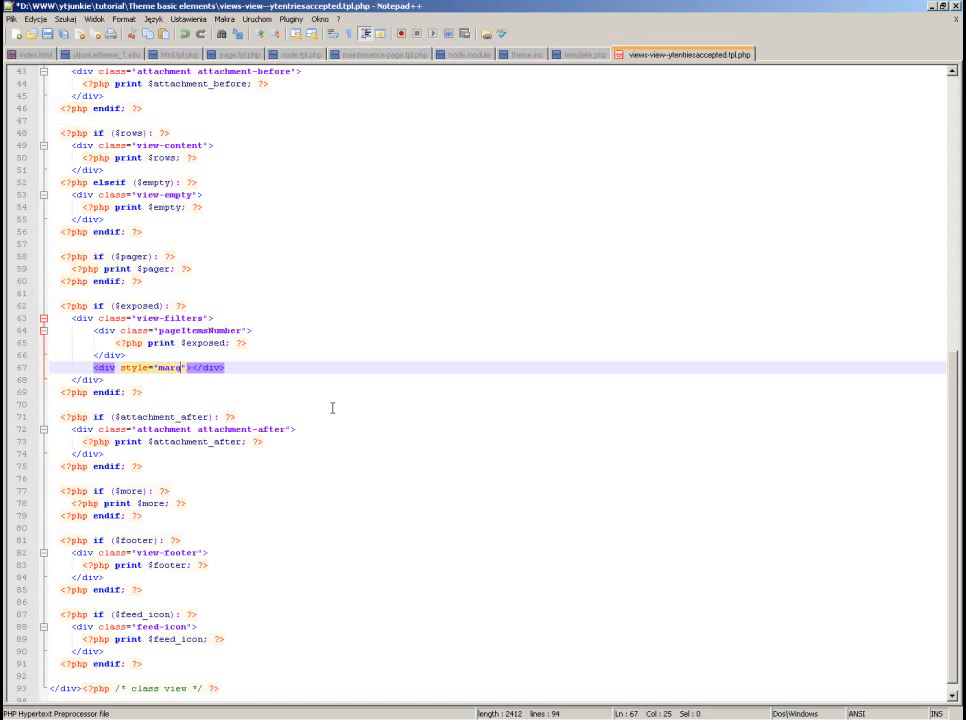
key(BackSpace)
key(BackSpace)
key(BackSpace)
key(BackSpace)
text(hei)
text(ght: 5px)
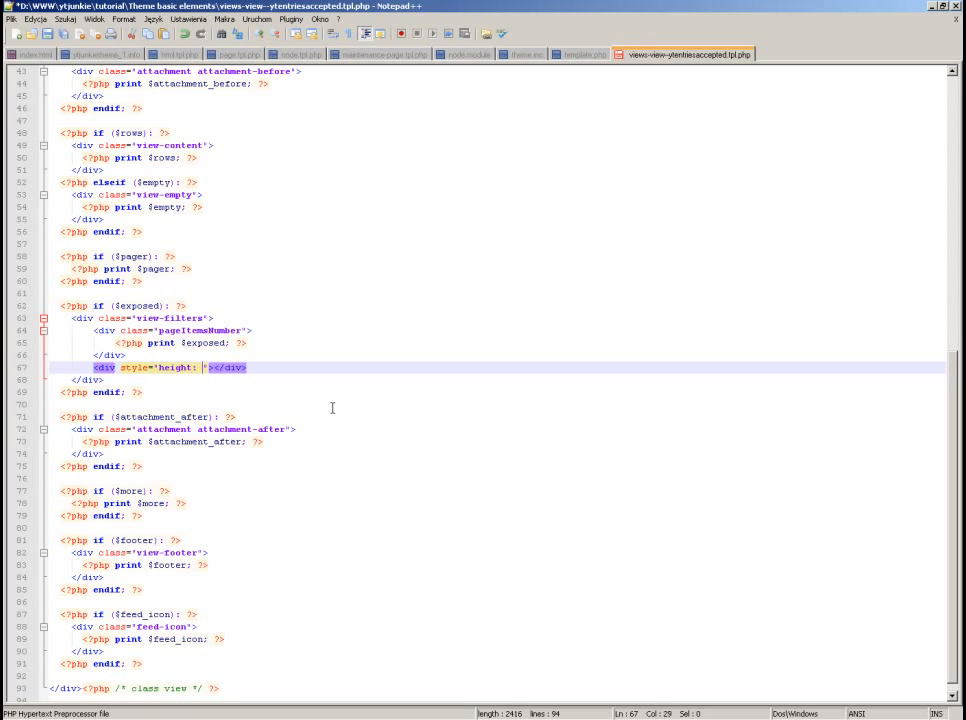
key(ctrl+s)
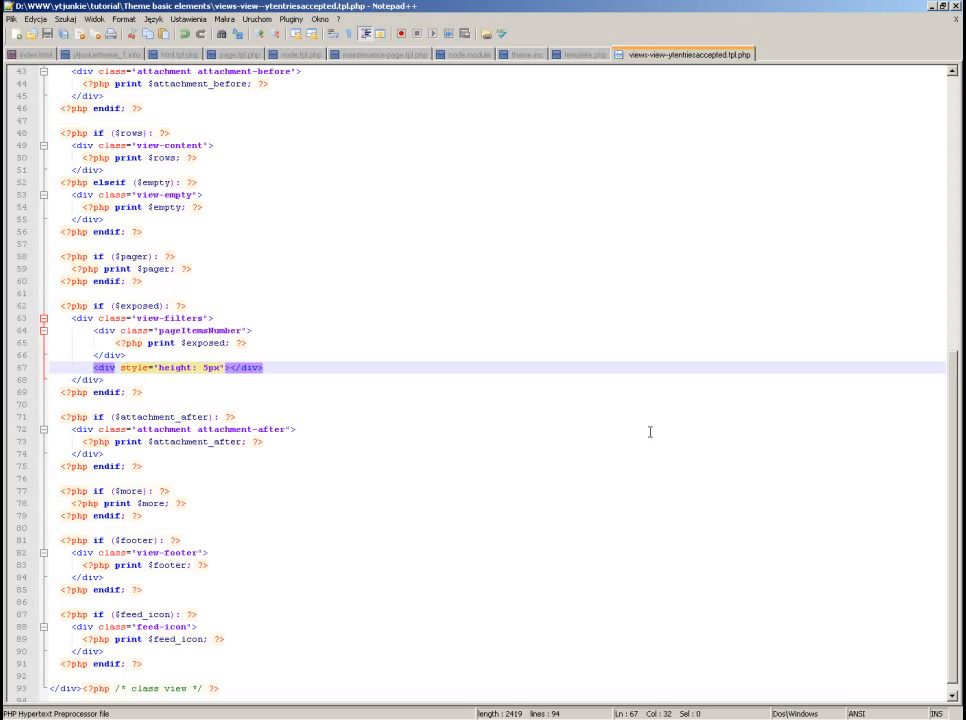
- Switch to FileZilla and upload the edited views-view--ytentriesaccepted.tpl.php to the server's ytjunkietheme_1 folder
key(alt+Tab)
drag(65, 310, 632, 369)
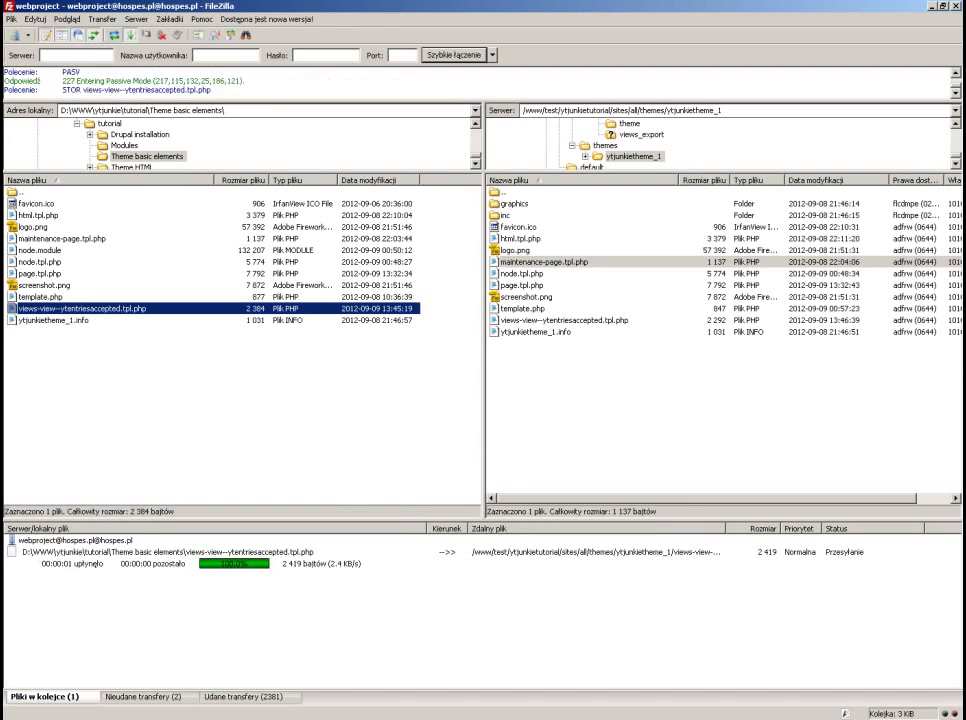
- Reload the Performance page in Firefox, and reload the ytentriesaccepted page in Chrome
key(alt+Tab)
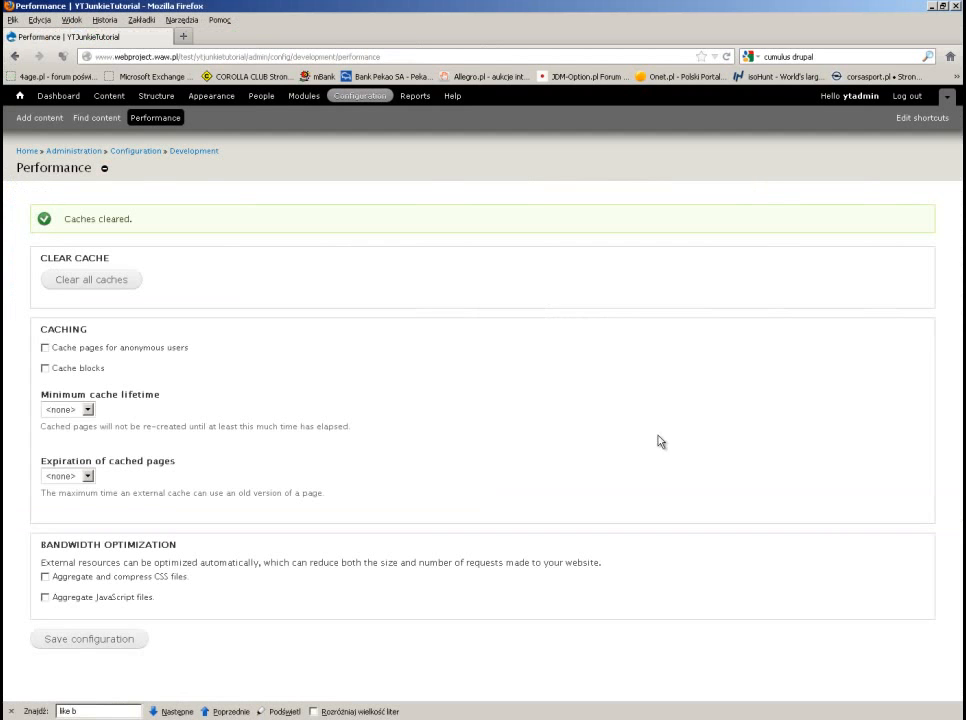
key(F5)
key(alt+Tab)
key(F5)
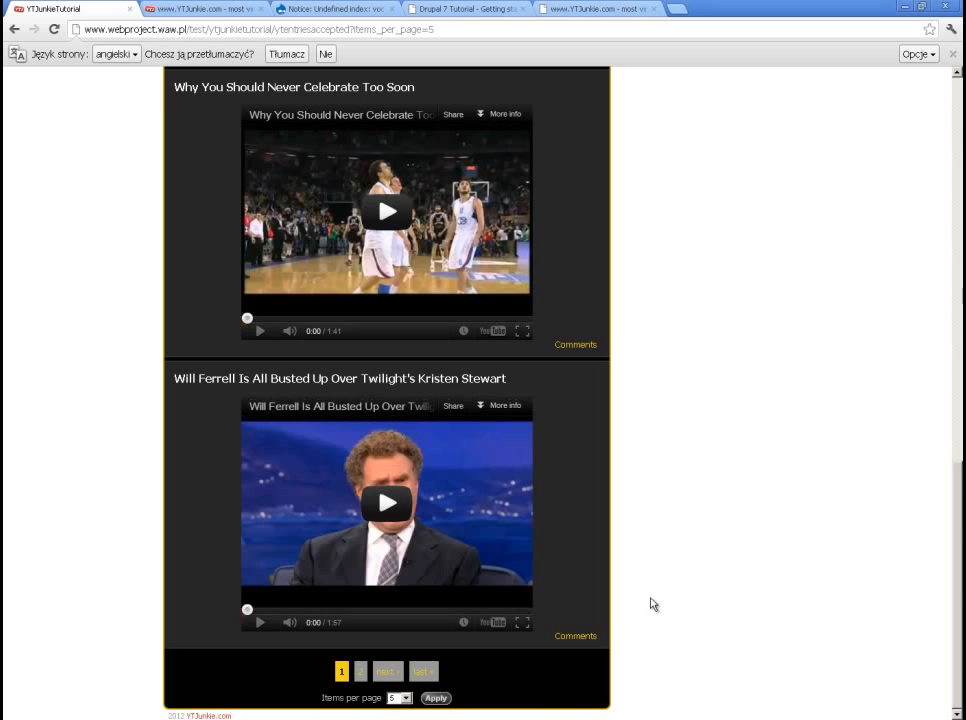
- Test the Items per page selector by applying 10 items and check the entry list down to its end
click(404, 698)
click(706, 628)
click(402, 698)
click(400, 684)
click(436, 698)
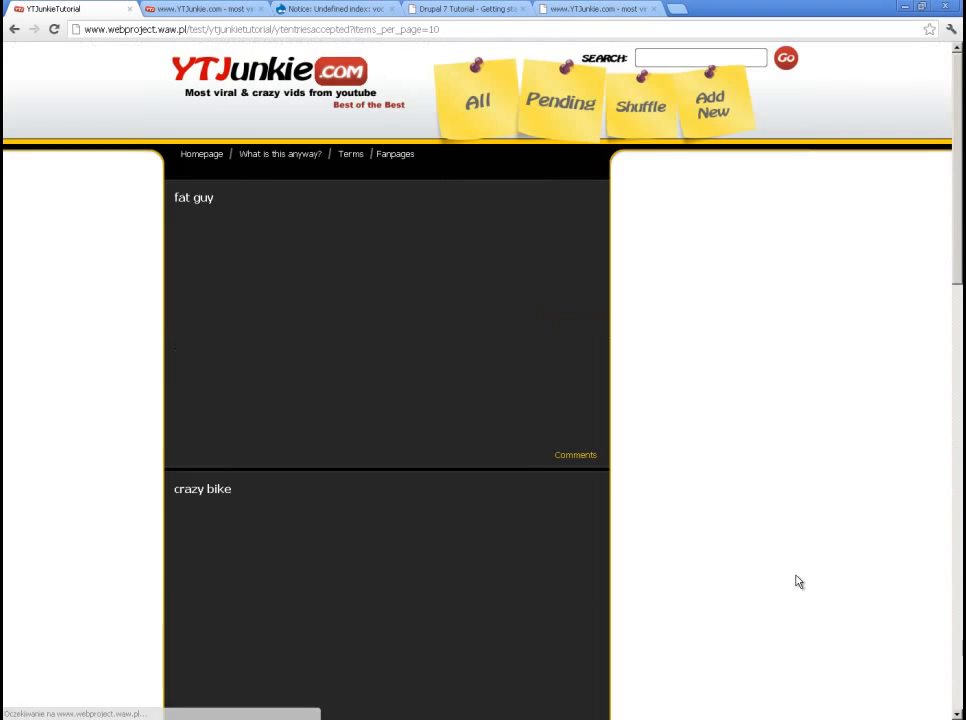
scroll(799, 581, down, 20)
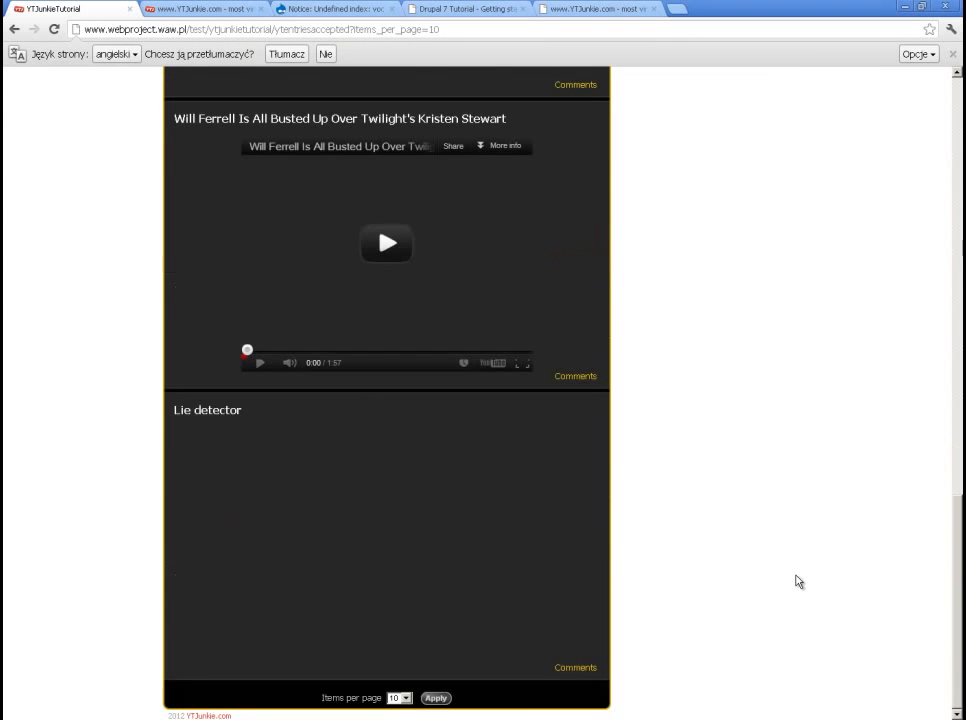
scroll(799, 581, up, 20)
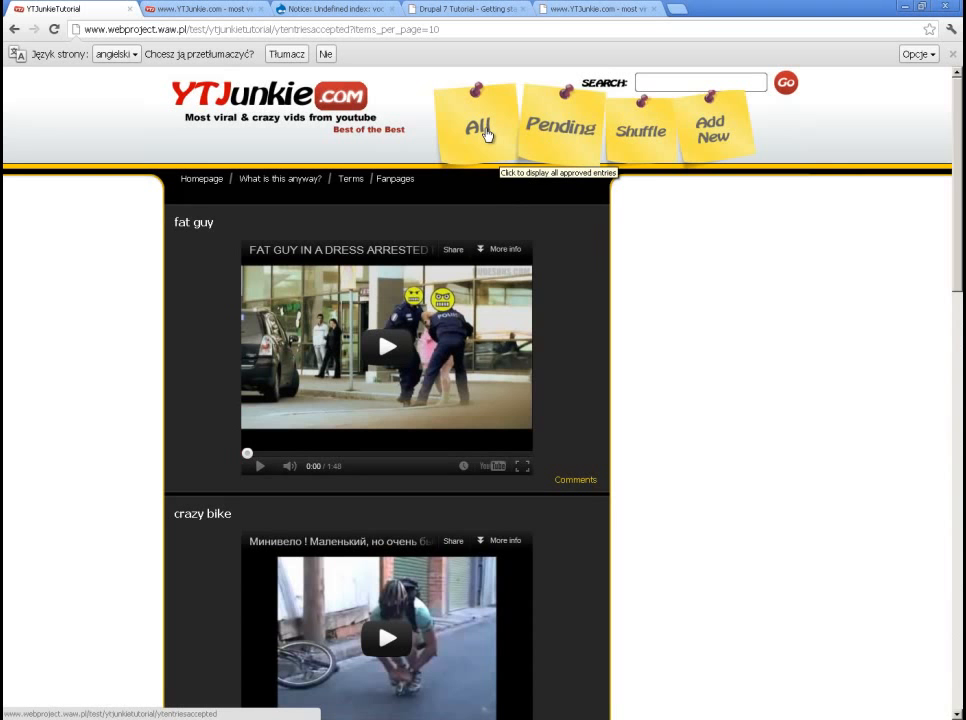
- Open the page of all approved entries and check its list, pager and items per page options
click(487, 135)
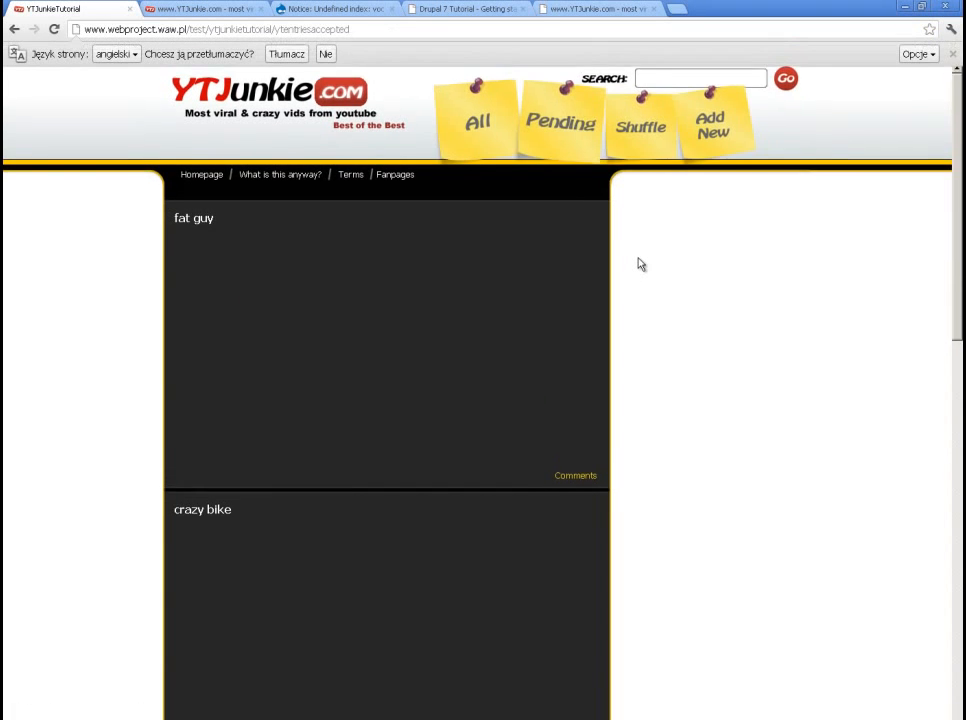
scroll(641, 264, down, 10)
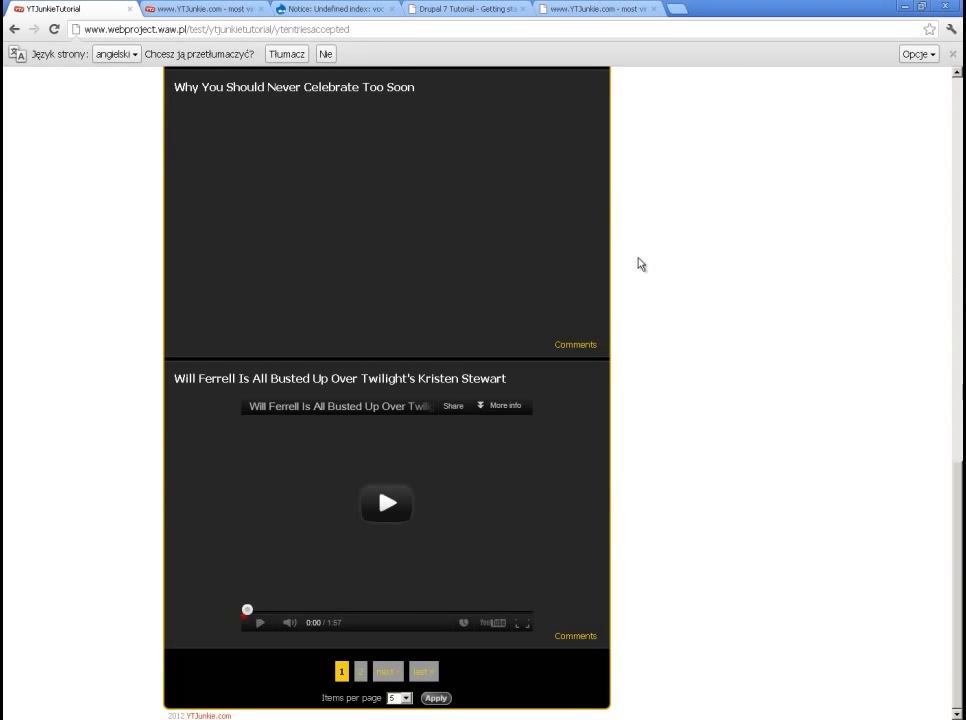
scroll(640, 262, up, 10)
scroll(639, 255, down, 10)
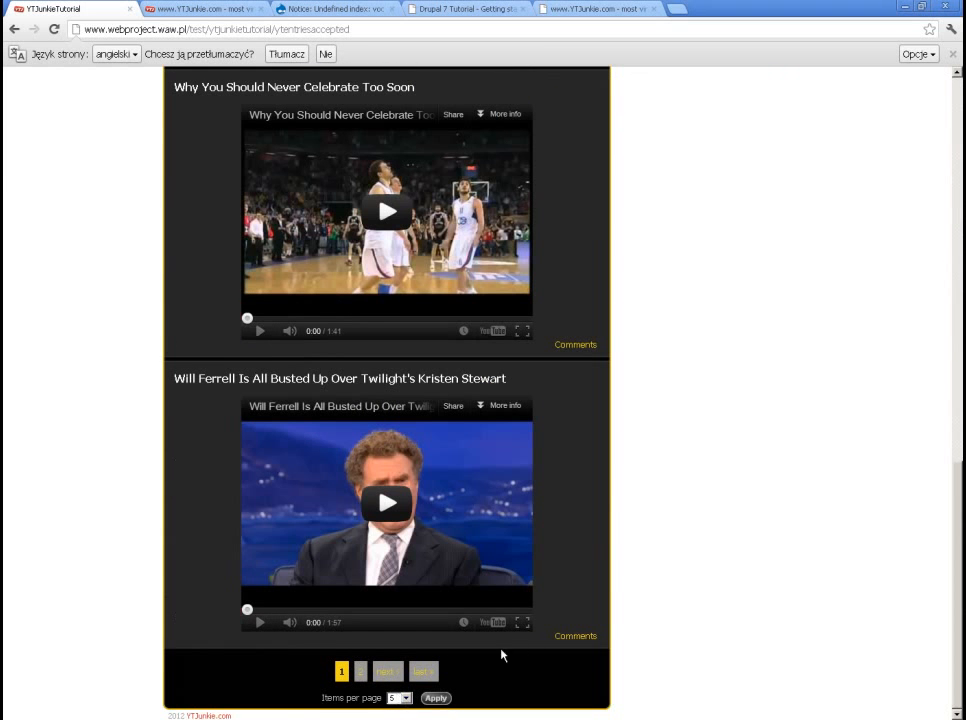
click(408, 699)
click(408, 699)
scroll(614, 527, up, 10)
scroll(614, 525, up, 3)
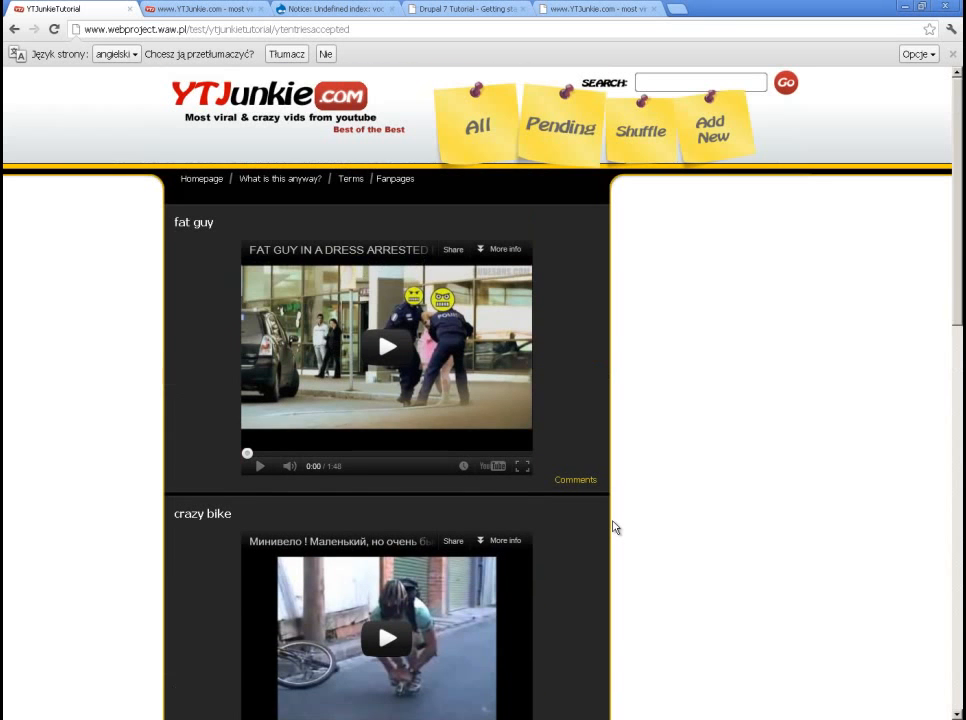
- Open the site's front page and check whether the pager and items per page selector appear below the entries
click(287, 85)
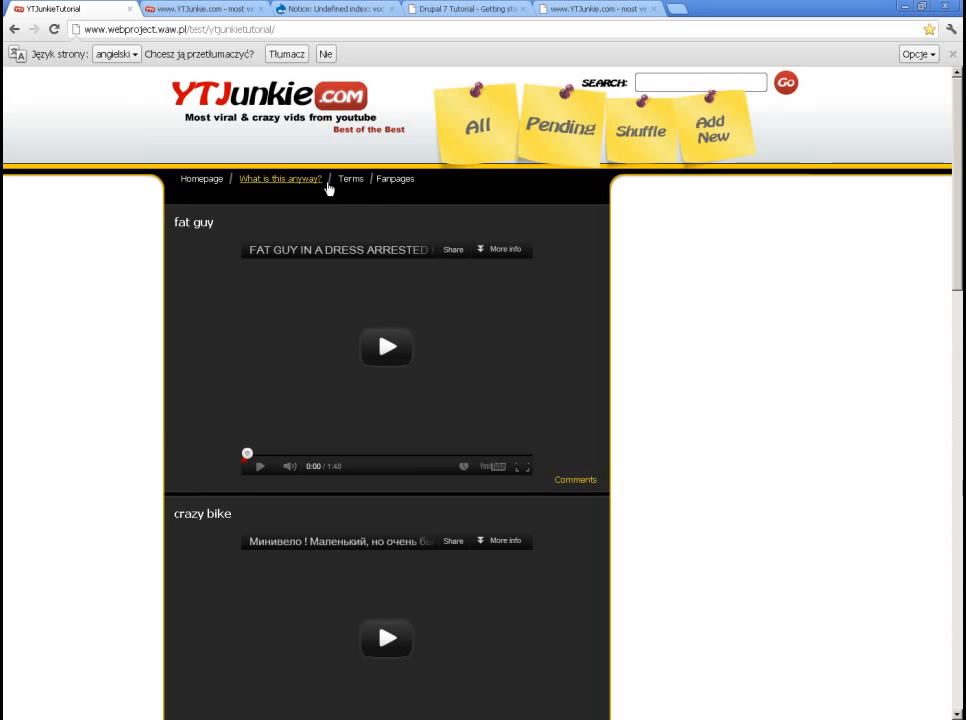
scroll(328, 190, down, 10)
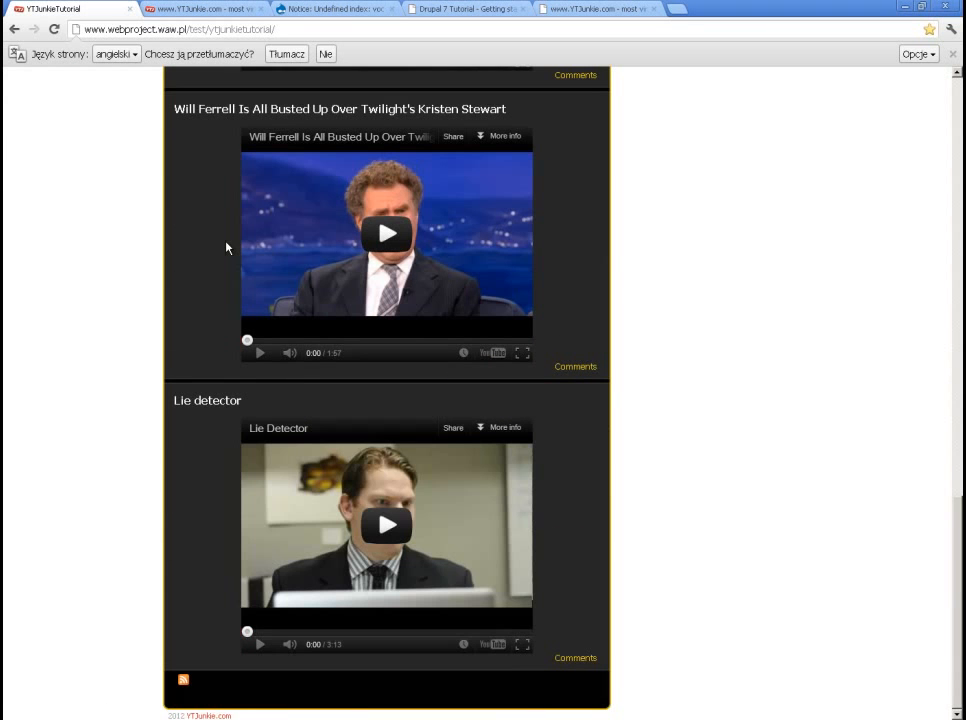
scroll(228, 248, up, 10)
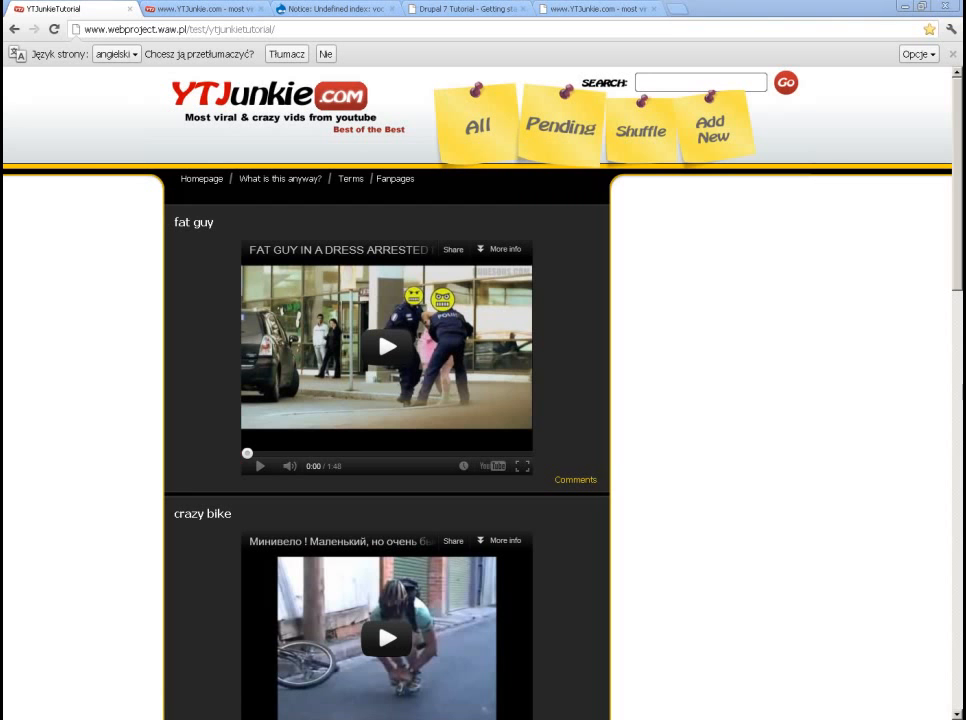
- Switch to Firefox and set the default front page to ytentriesaccepted in the Site information configuration
key(alt+Tab)
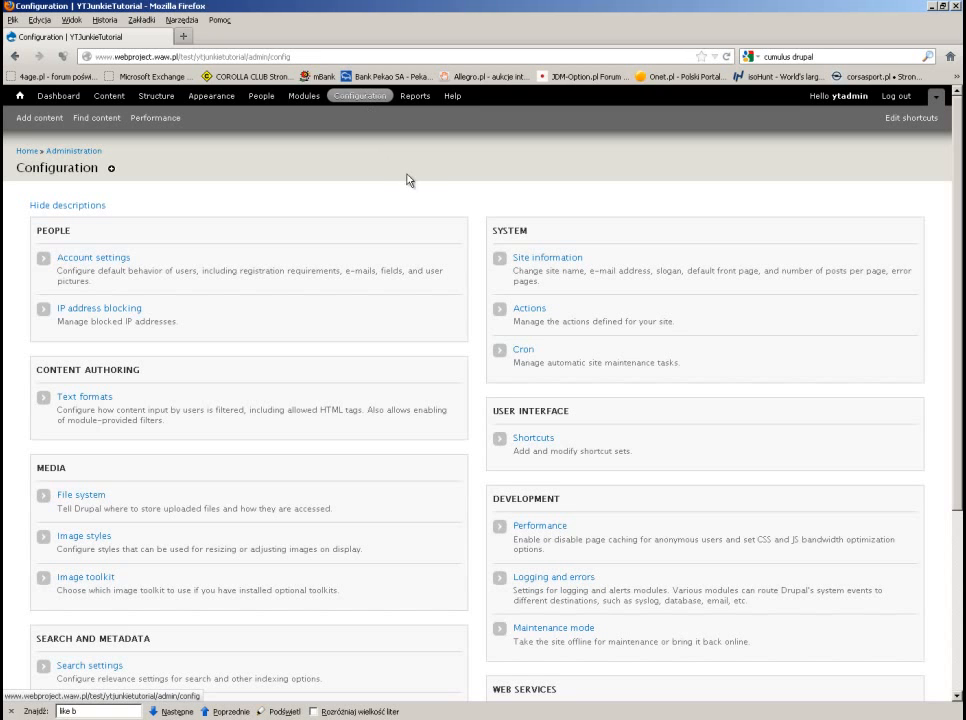
click(550, 258)
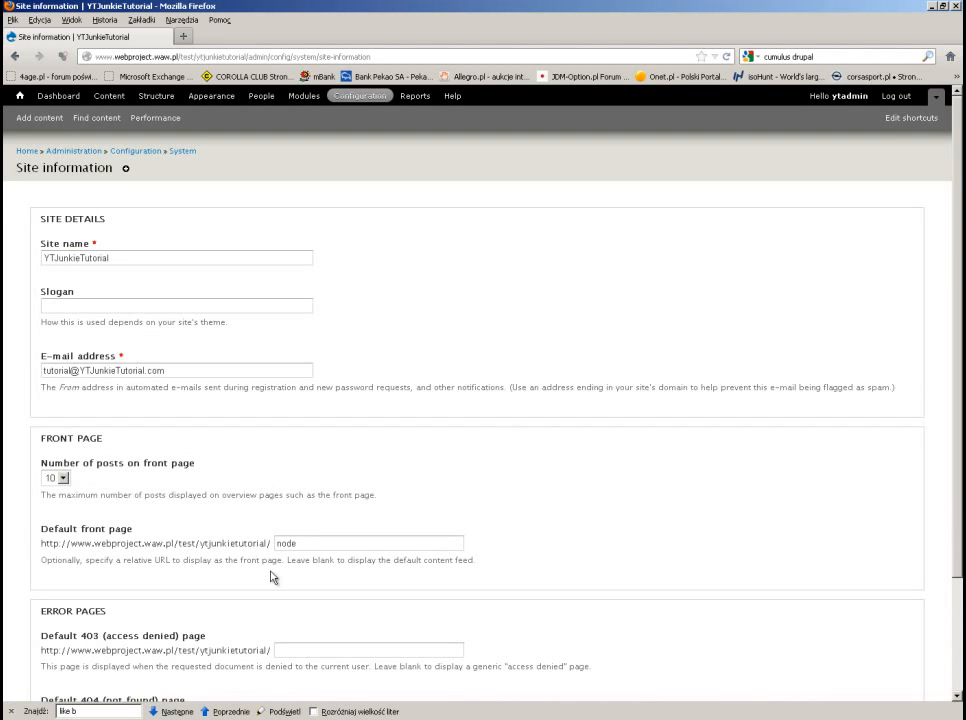
drag(313, 546, 268, 545)
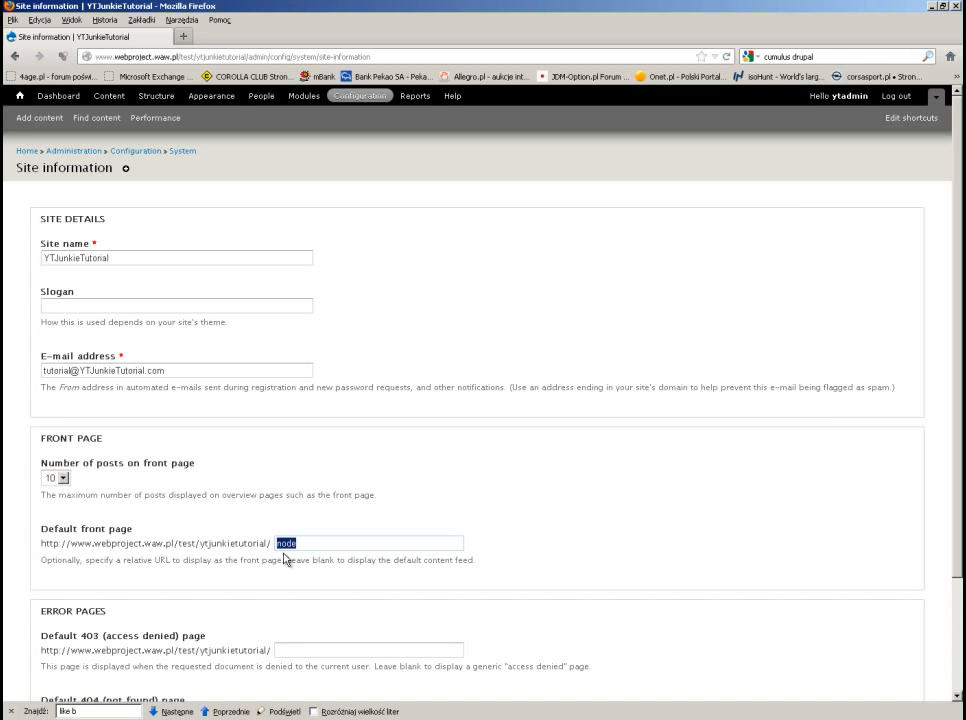
text(ytentri)
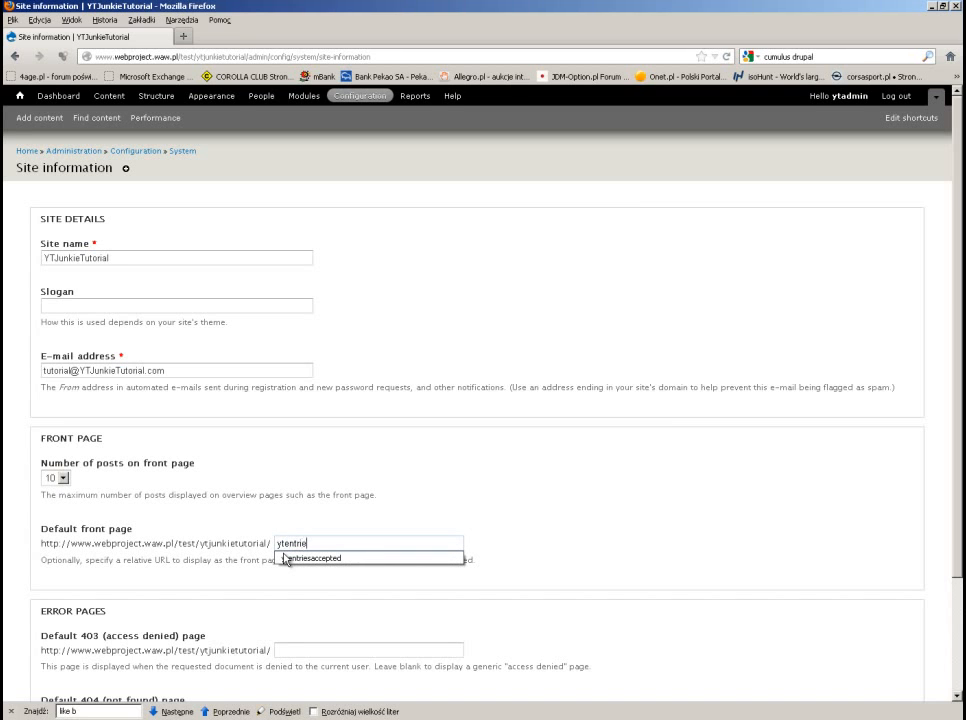
text(esaccepted)
scroll(410, 362, down, 3)
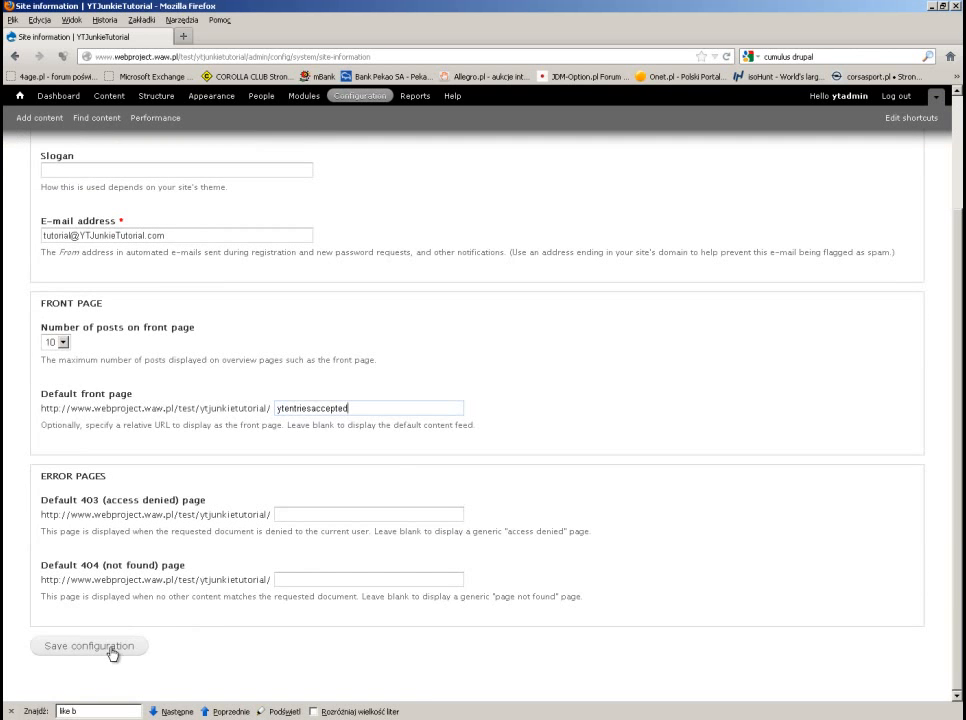
- Save the site information with ytentriesaccepted as the default front page and load the site's home page in Chrome
click(113, 650)
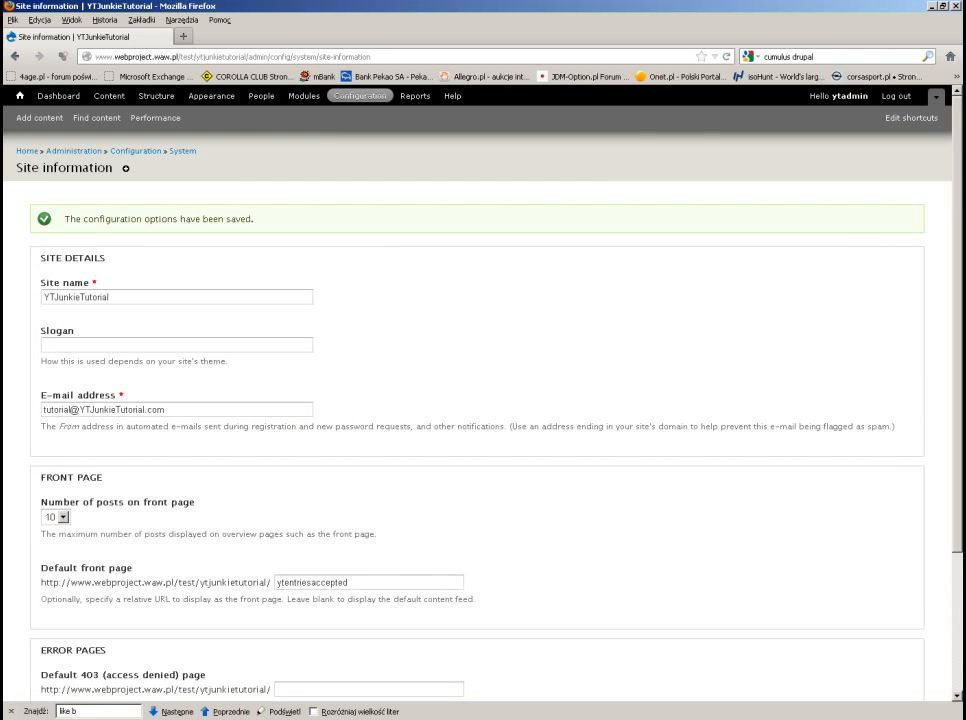
key(alt+Tab)
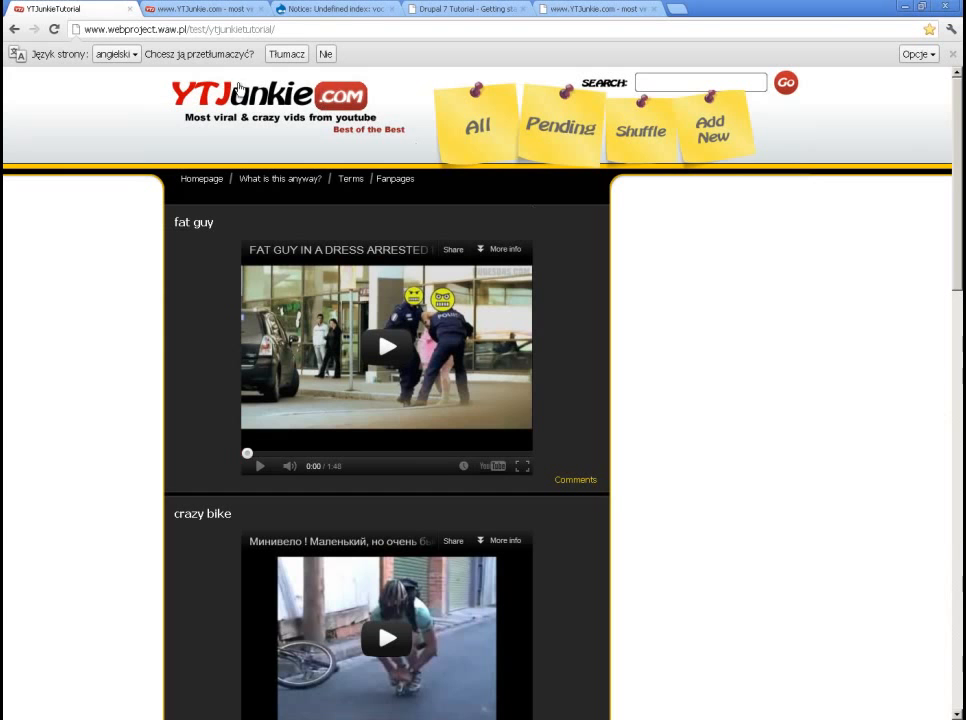
click(466, 144)
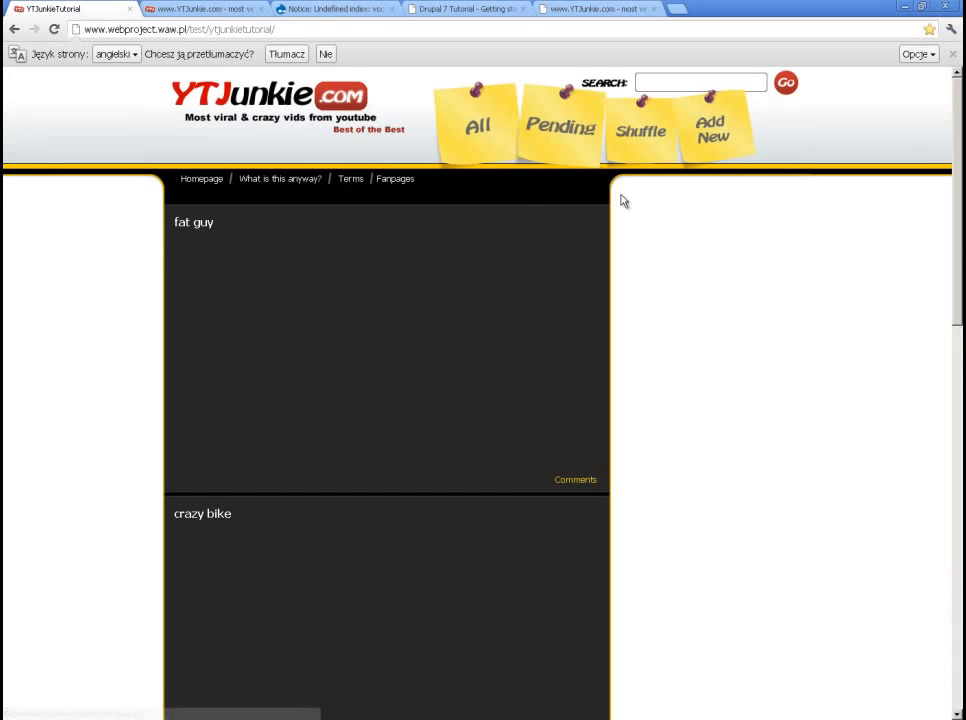
- Examine the home page's video entries, the pager and the choices for items per page
scroll(660, 230, down, 10)
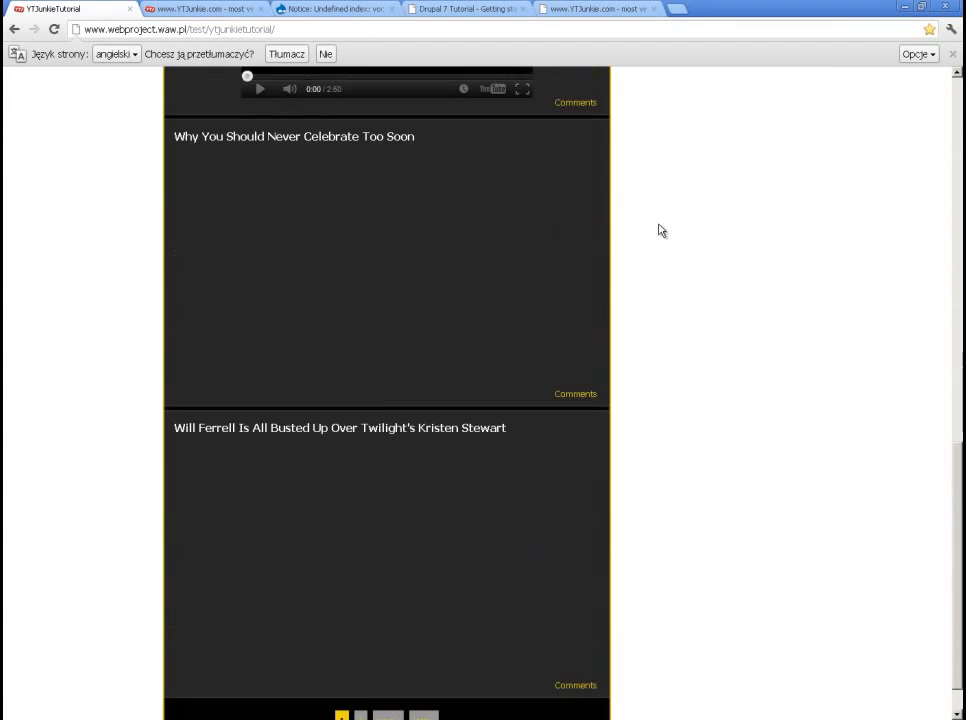
scroll(660, 230, up, 10)
scroll(660, 230, down, 10)
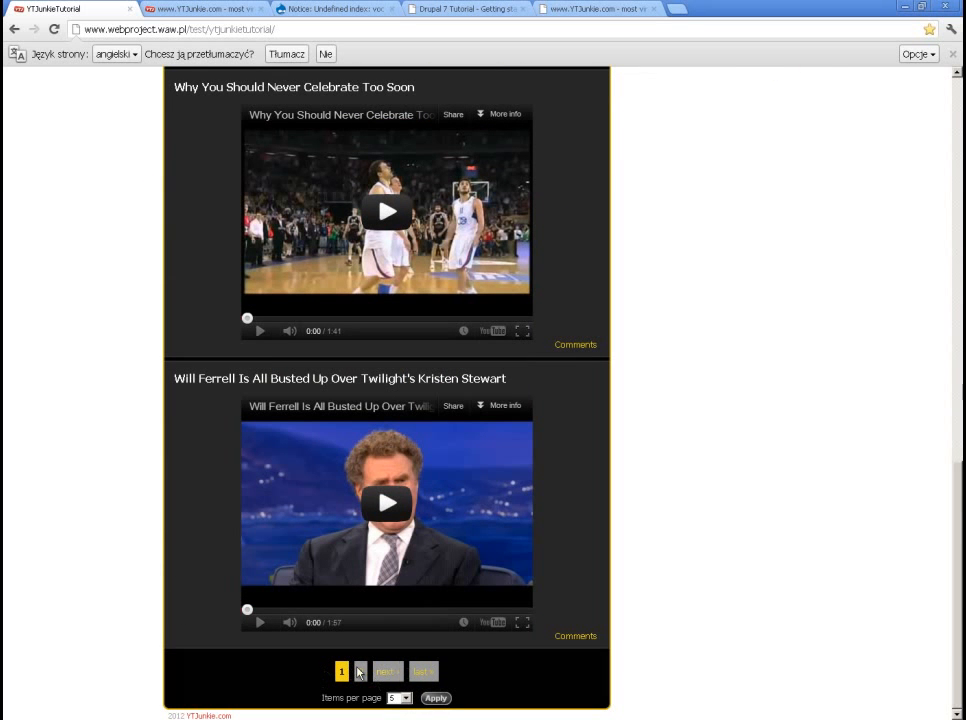
click(399, 698)
click(399, 699)
click(399, 699)
click(399, 699)
scroll(636, 464, up, 15)
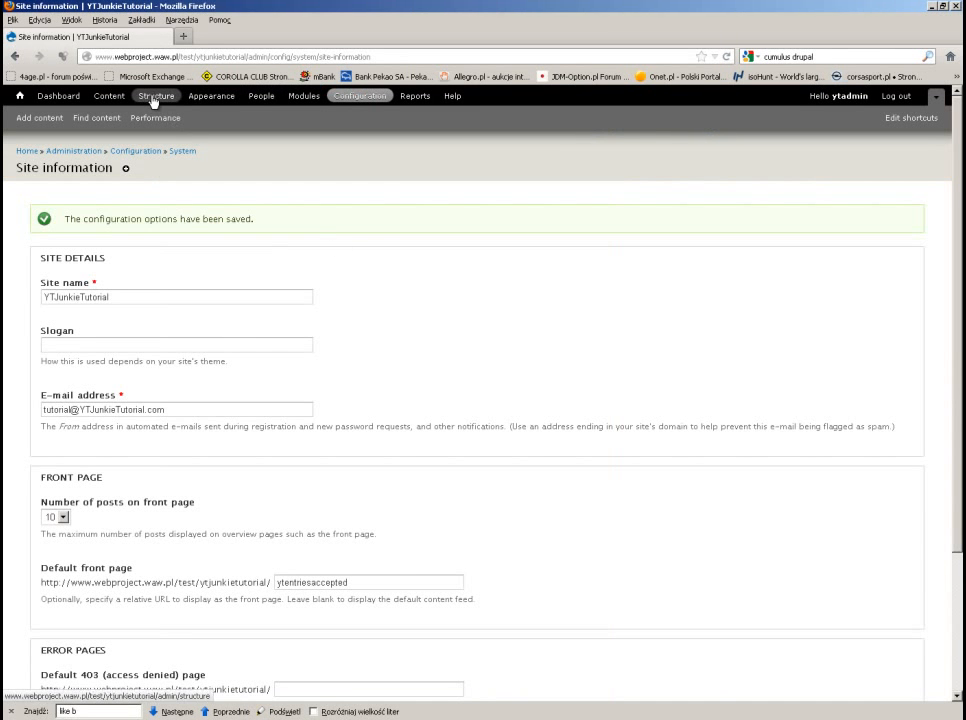
- In Firefox, open the YTEntriesAccepted view for editing, rename its Page display to YTEntriesAccepted and save the view
click(154, 96)
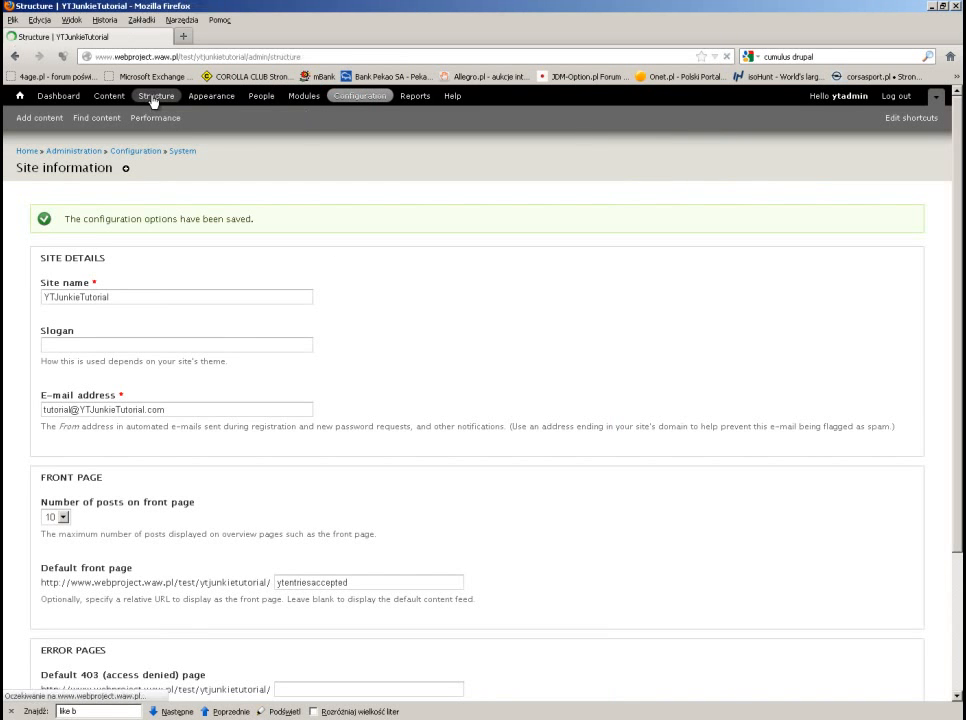
click(61, 420)
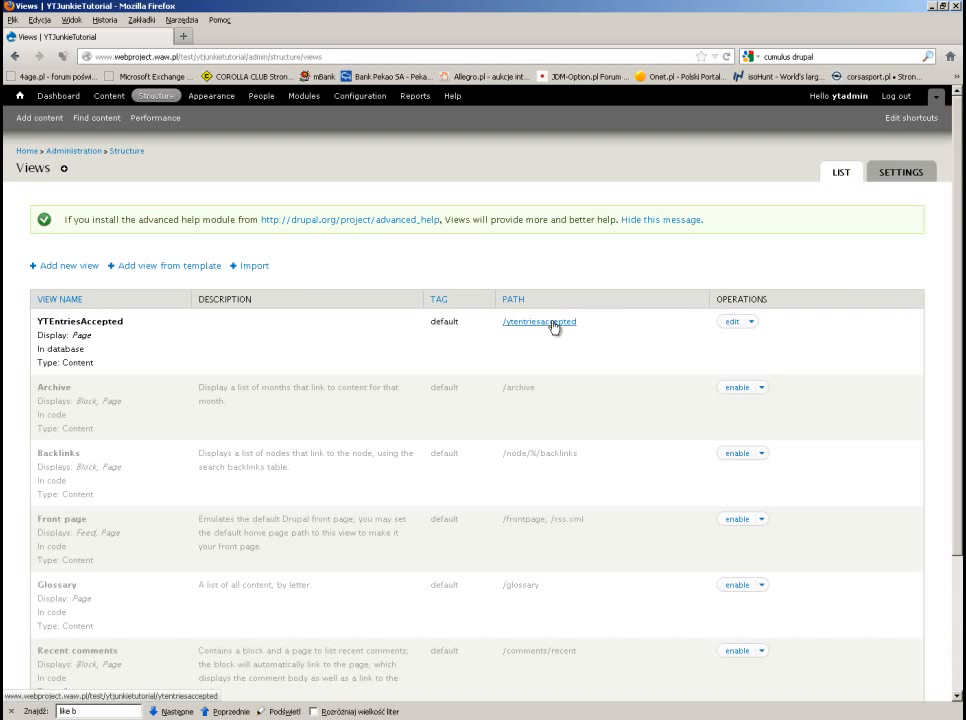
click(731, 322)
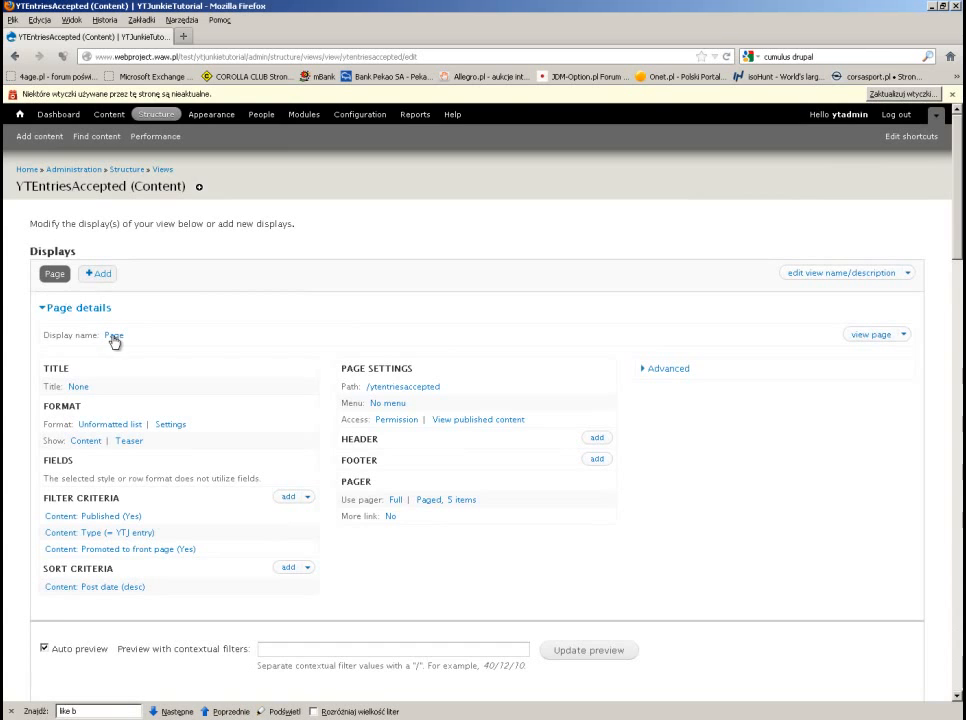
click(114, 338)
double_click(220, 368)
text(YTEntr)
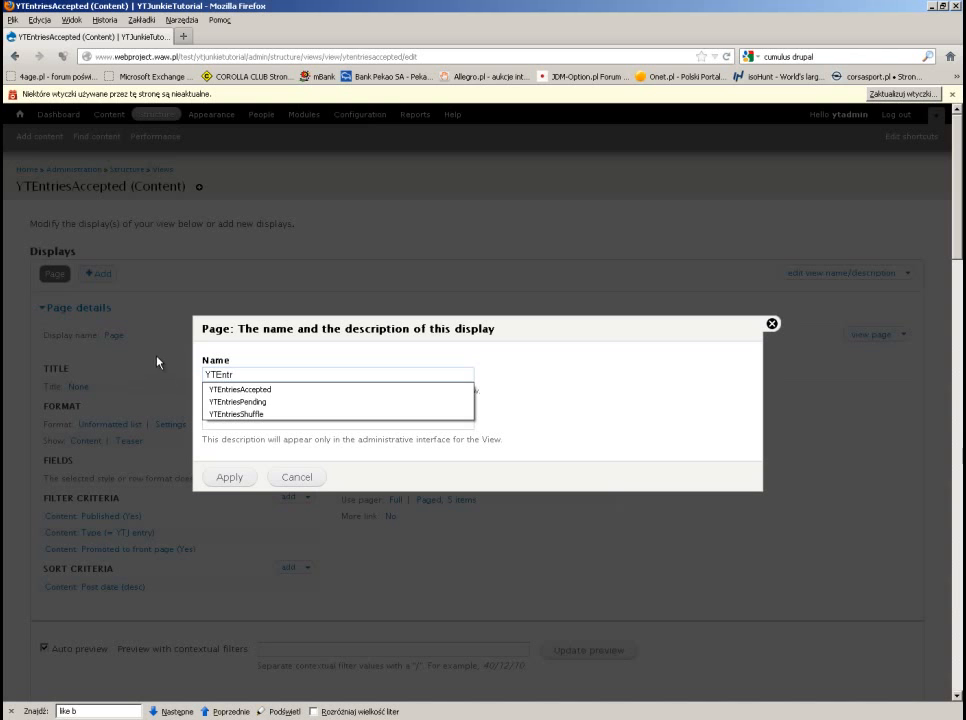
click(231, 391)
click(239, 478)
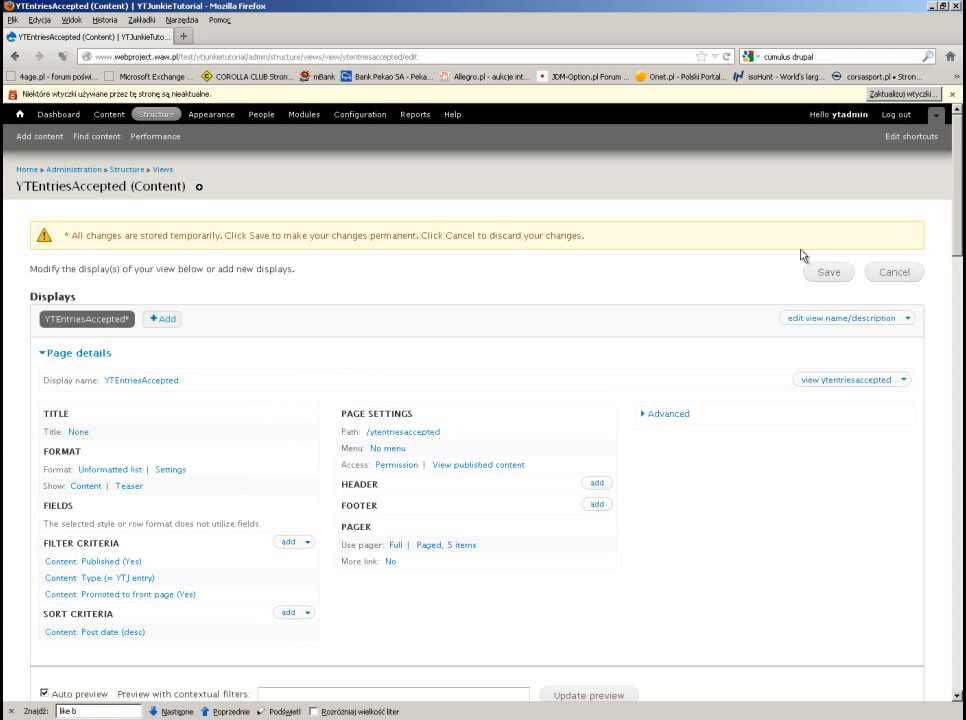
click(826, 272)
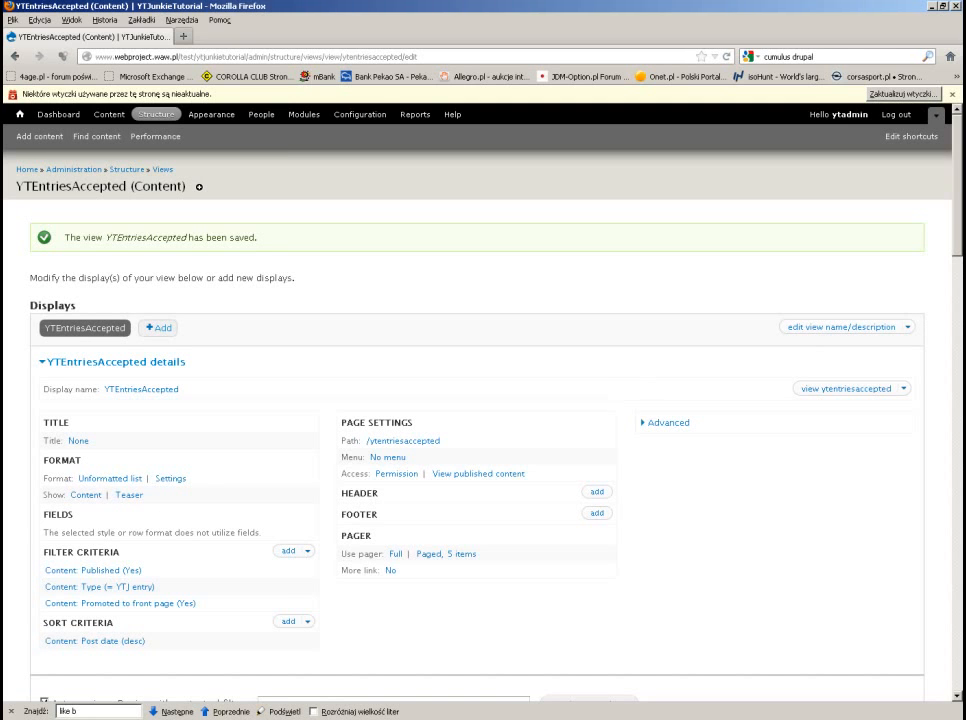
- Clone the YTEntriesAccepted display and name the copy YTEntriesPending
click(906, 389)
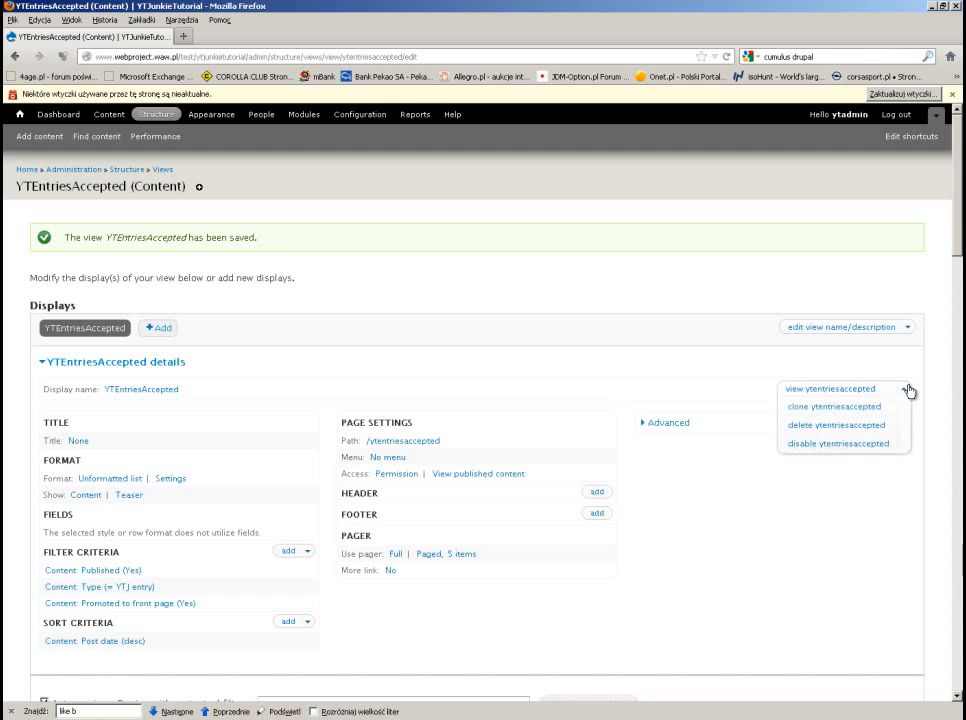
click(811, 408)
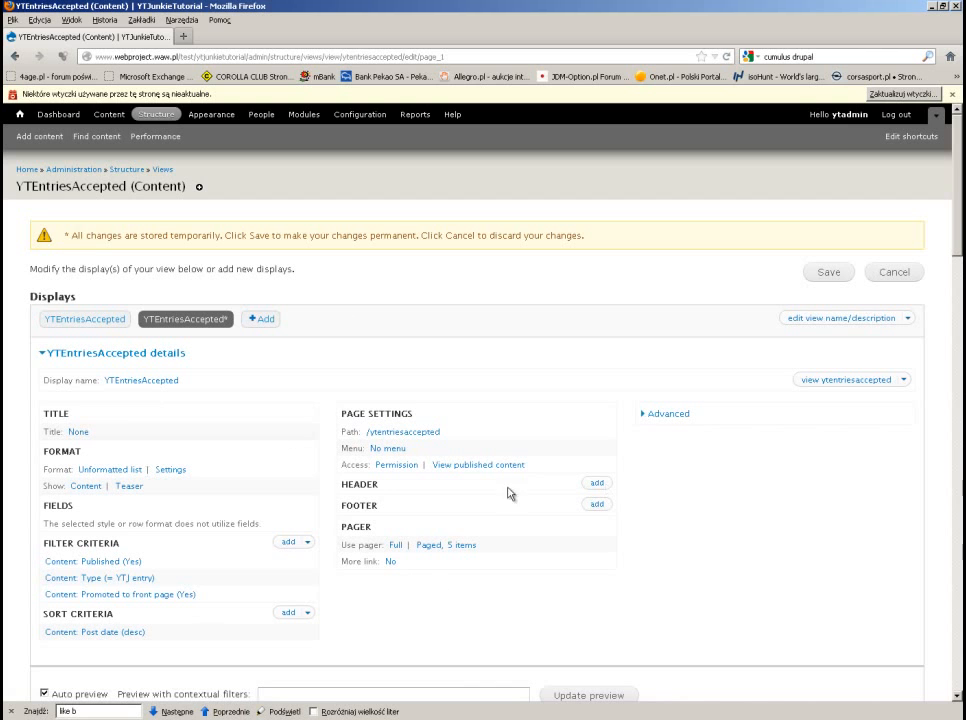
click(170, 381)
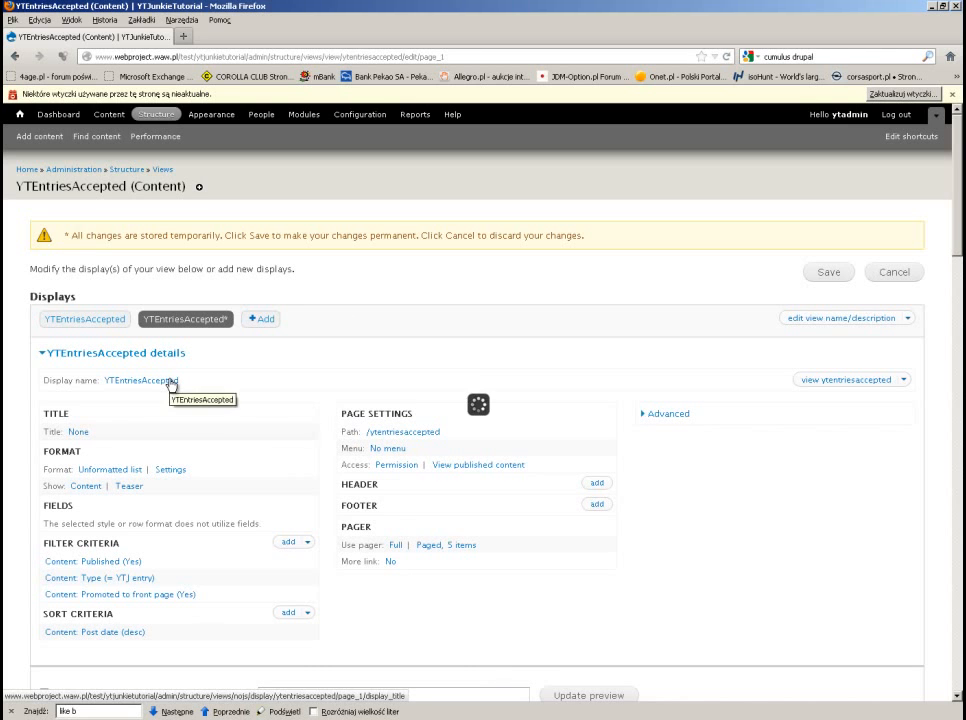
click(303, 376)
key(BackSpace)
key(BackSpace)
key(BackSpace)
key(BackSpace)
key(BackSpace)
text(Pending)
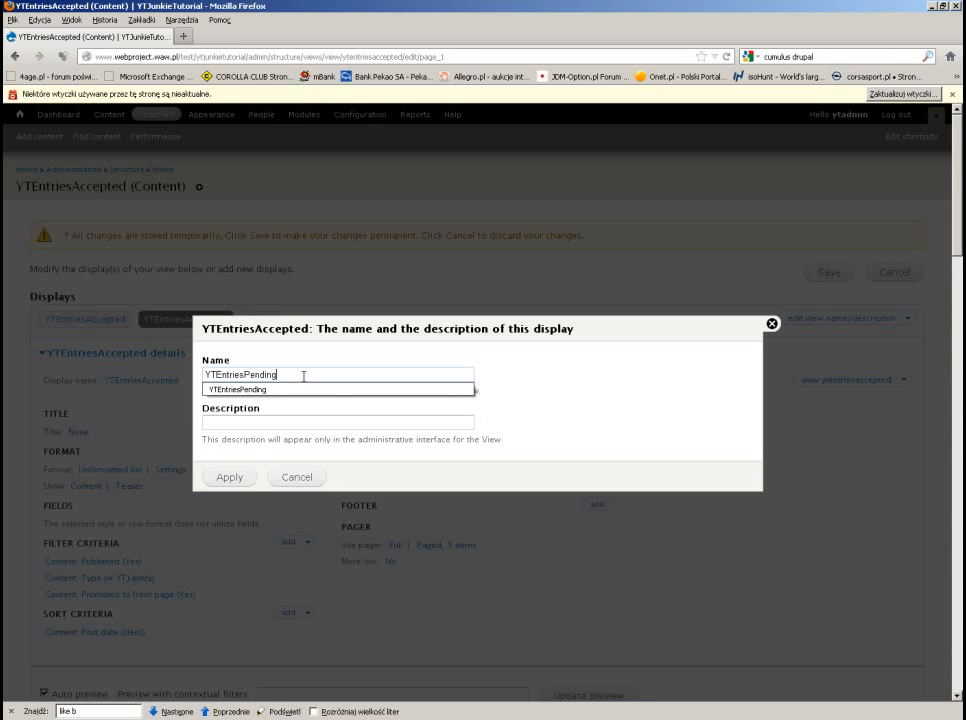
click(250, 478)
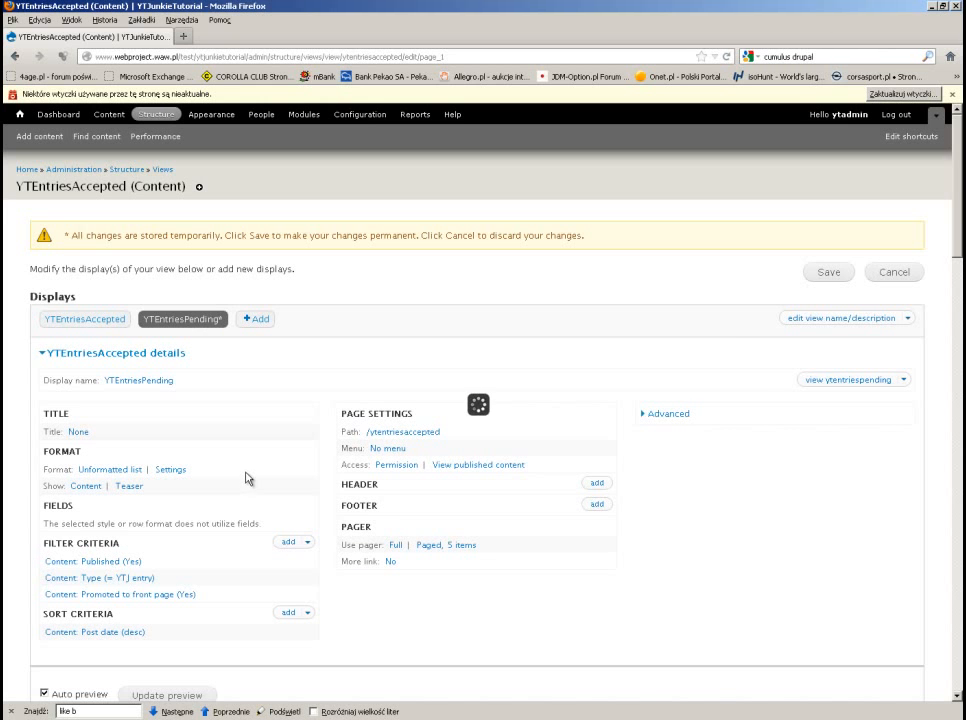
- Set the YTEntriesPending display's Promoted to front page filter to No for this page only (override) and save the view
scroll(248, 473, down, 1)
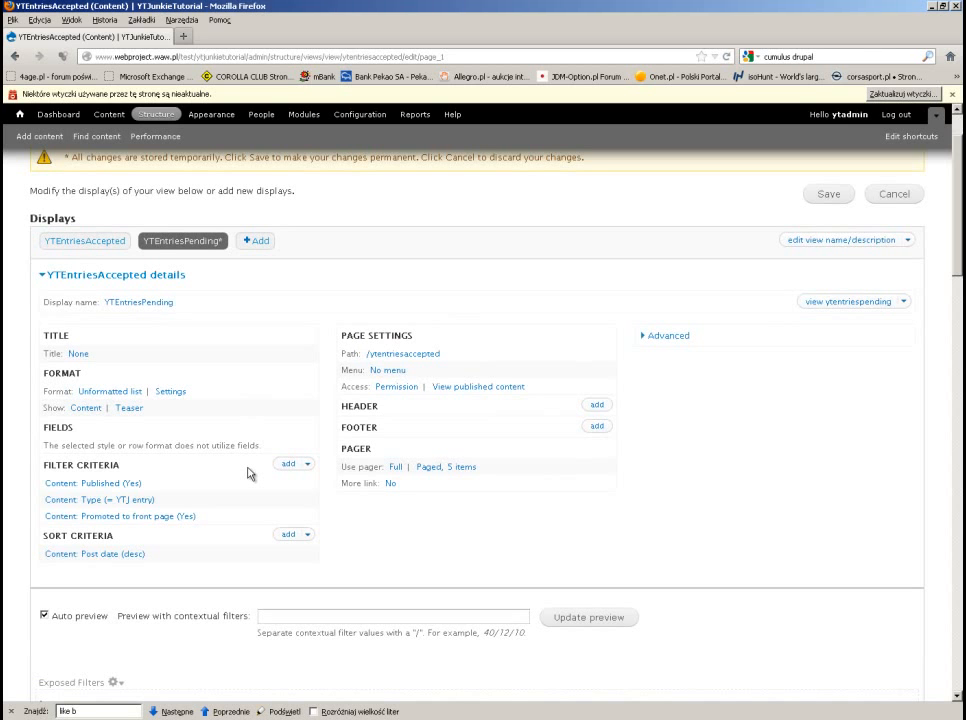
click(165, 520)
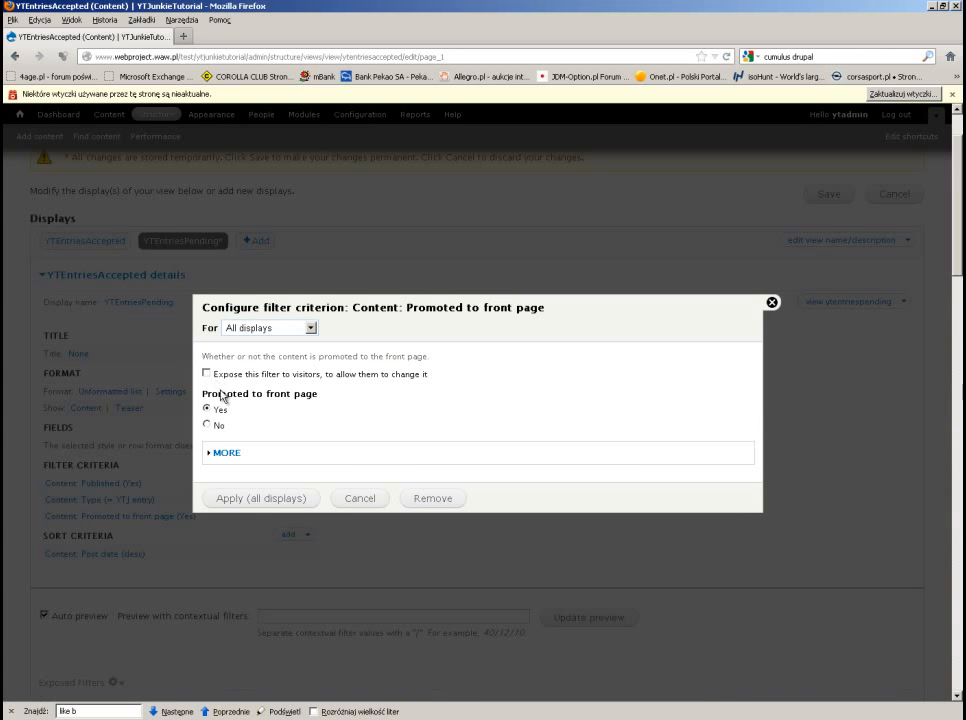
click(208, 425)
click(266, 333)
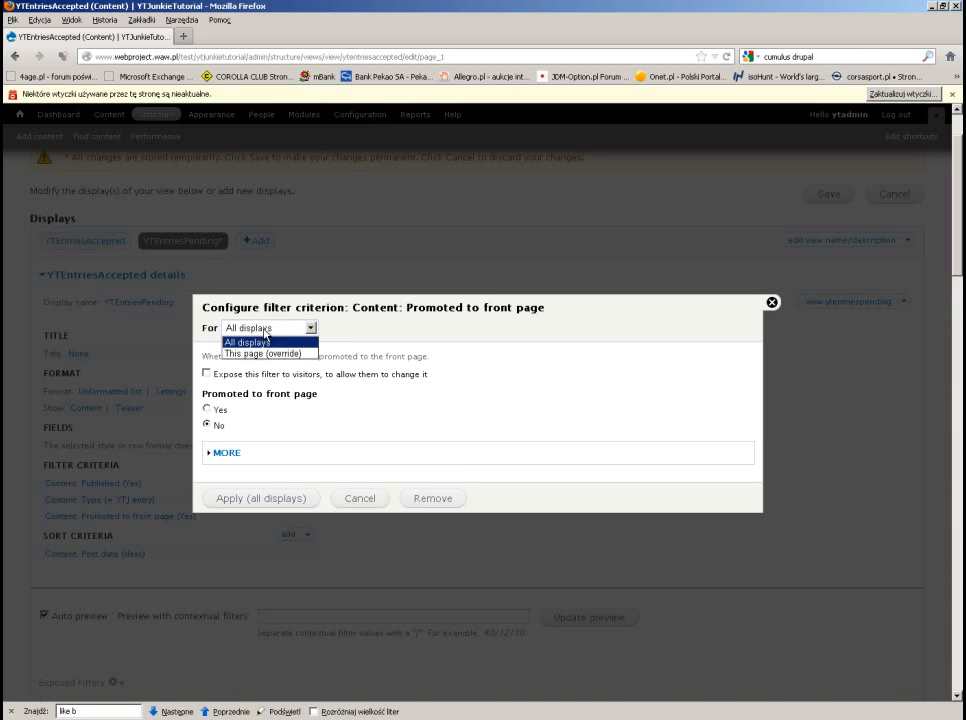
click(251, 355)
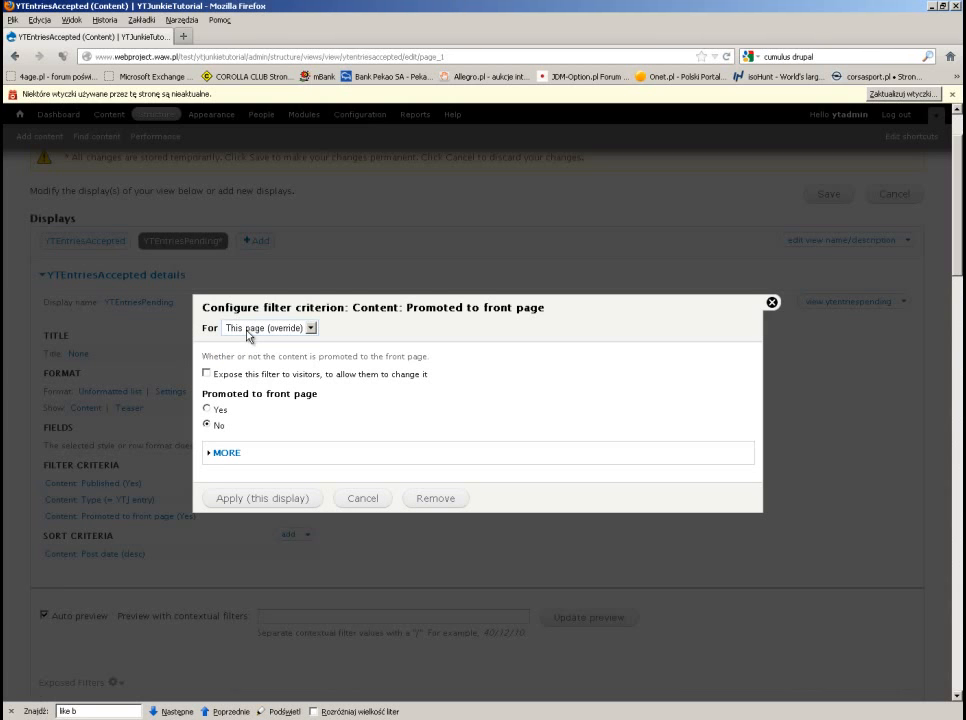
click(236, 332)
click(242, 340)
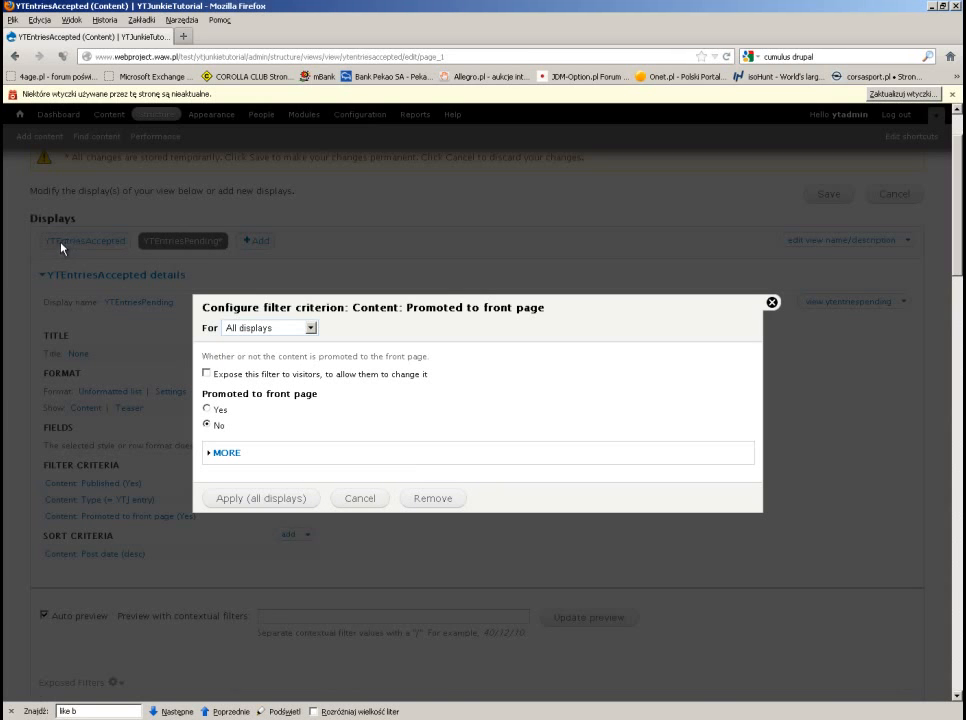
click(272, 330)
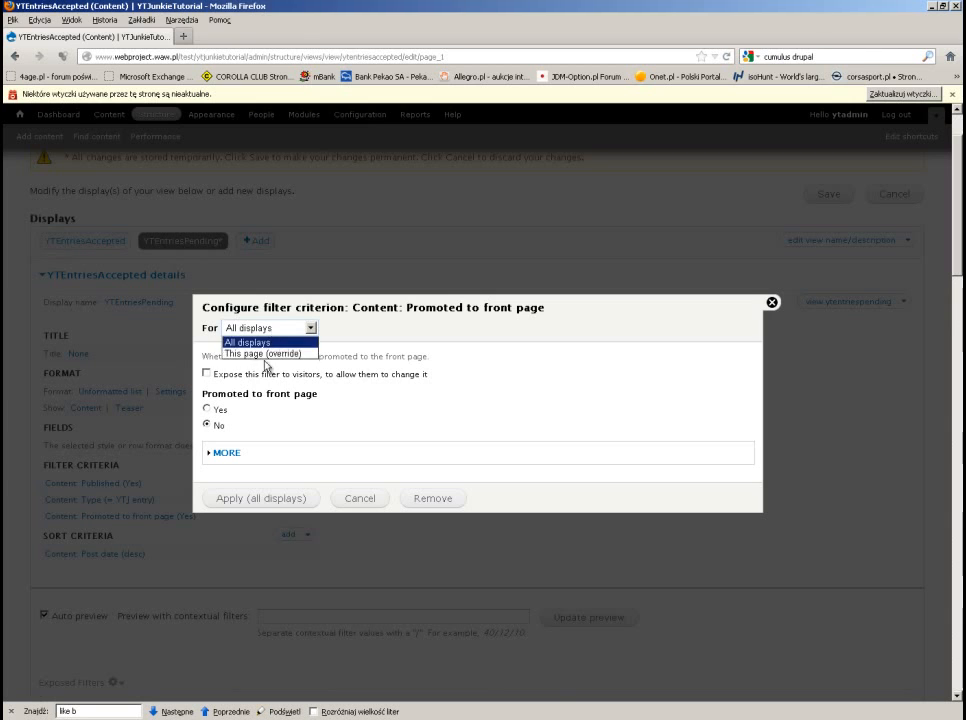
click(258, 354)
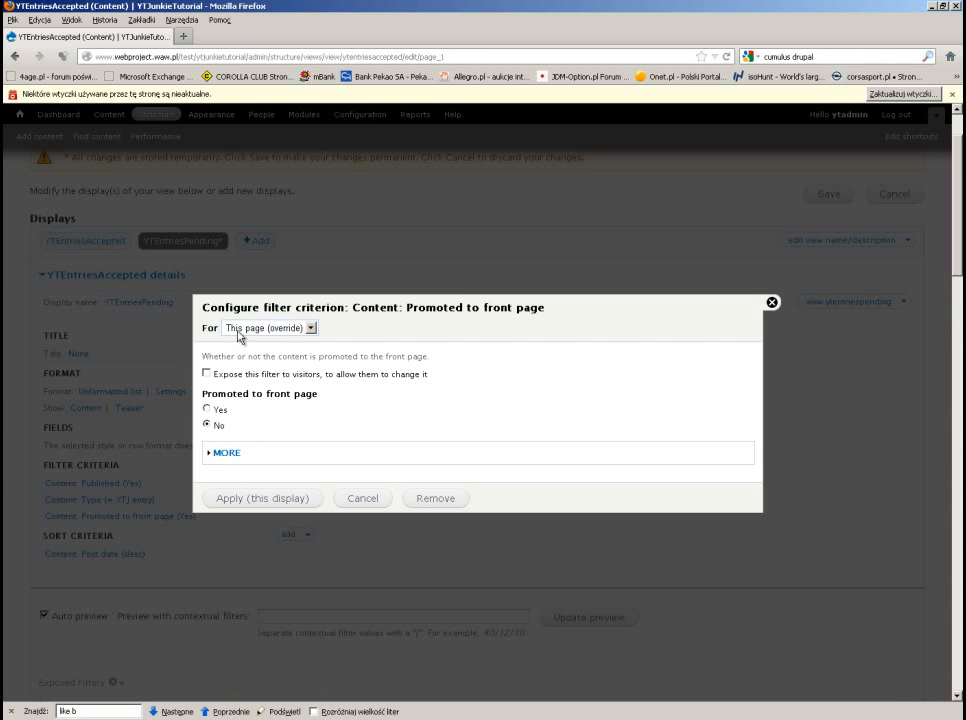
click(259, 508)
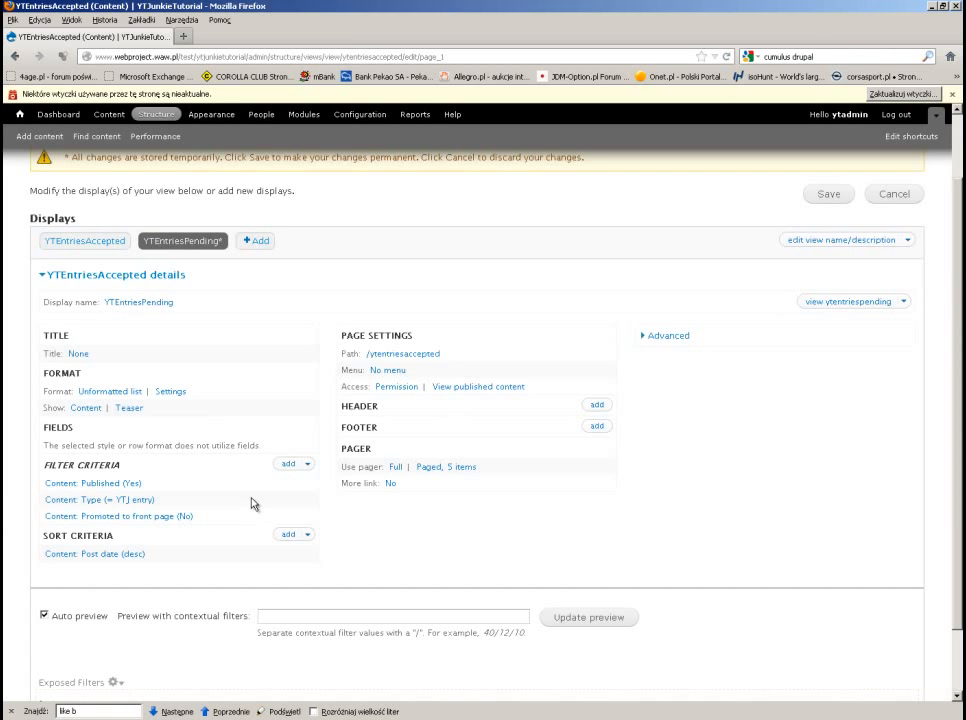
click(828, 194)
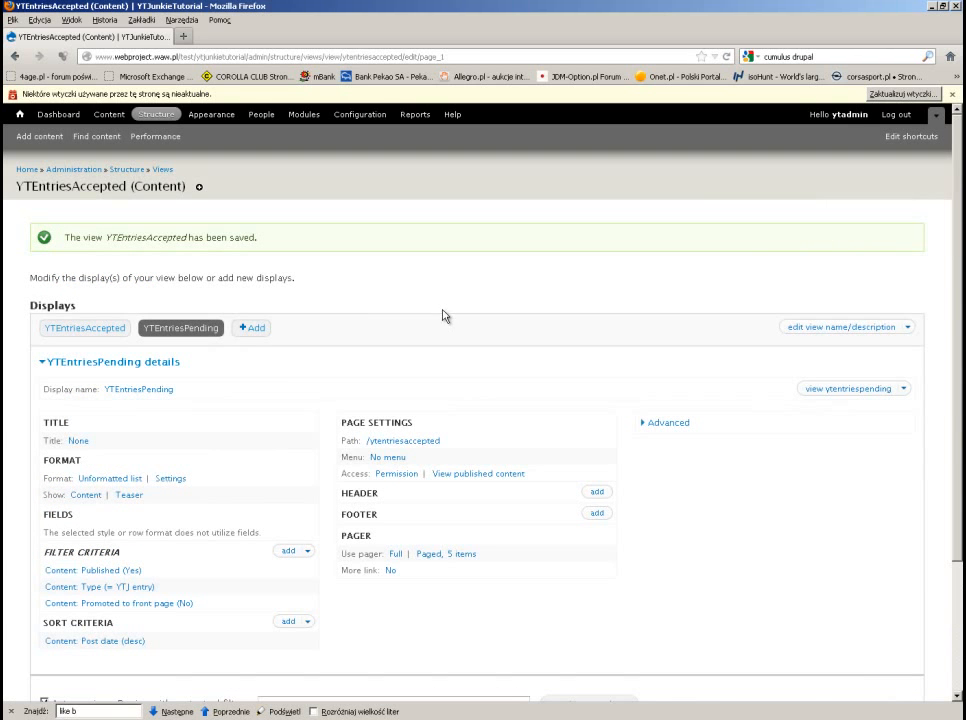
- In Notepad++, point the not-yet-approved entries link in page.tpl.php to the base path plus ytentriespending and save the file
key(alt+Tab)
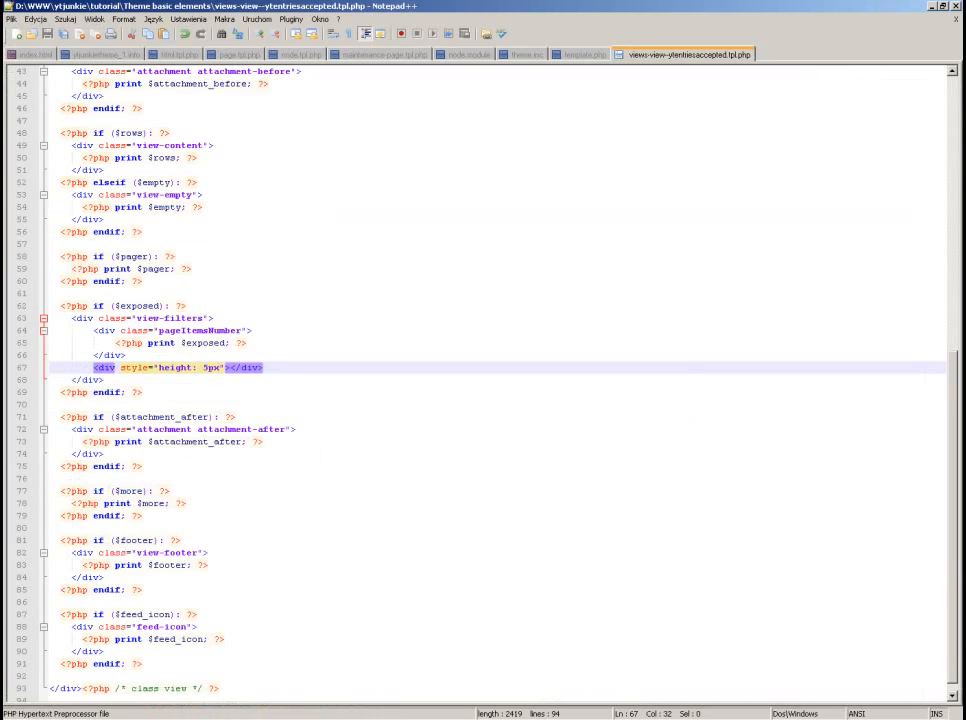
click(227, 51)
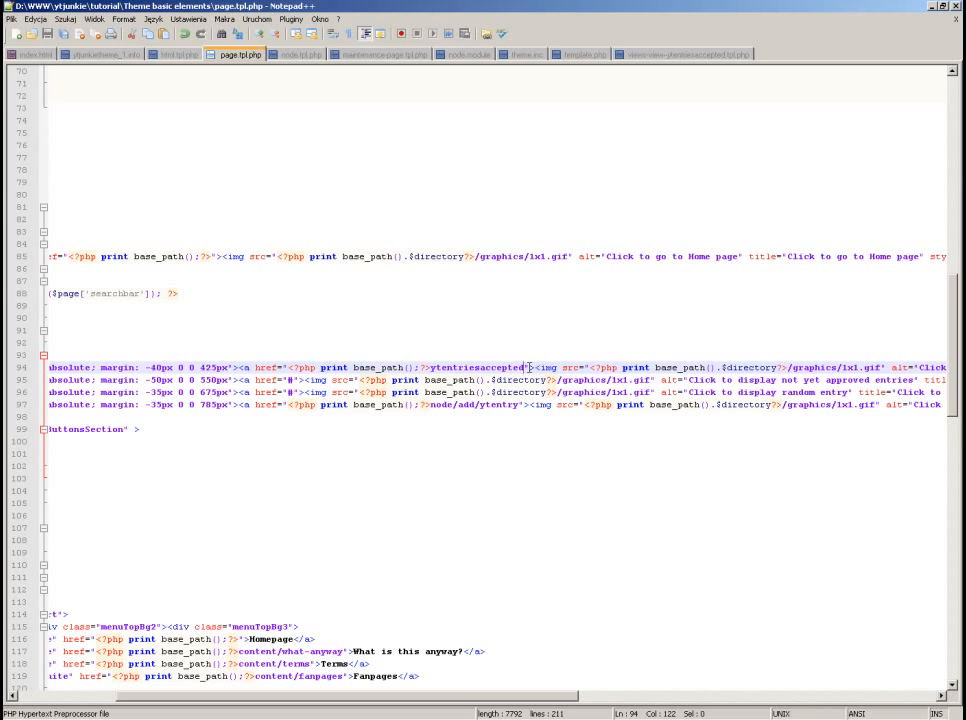
shift+click(289, 368)
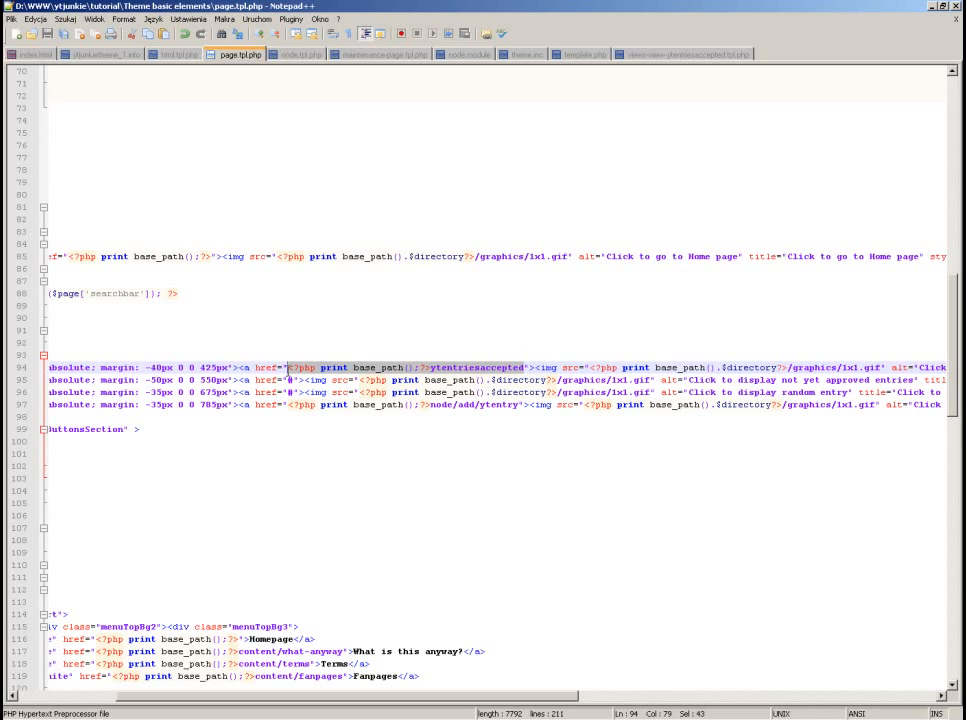
key(ctrl+c)
double_click(289, 380)
key(ctrl+v)
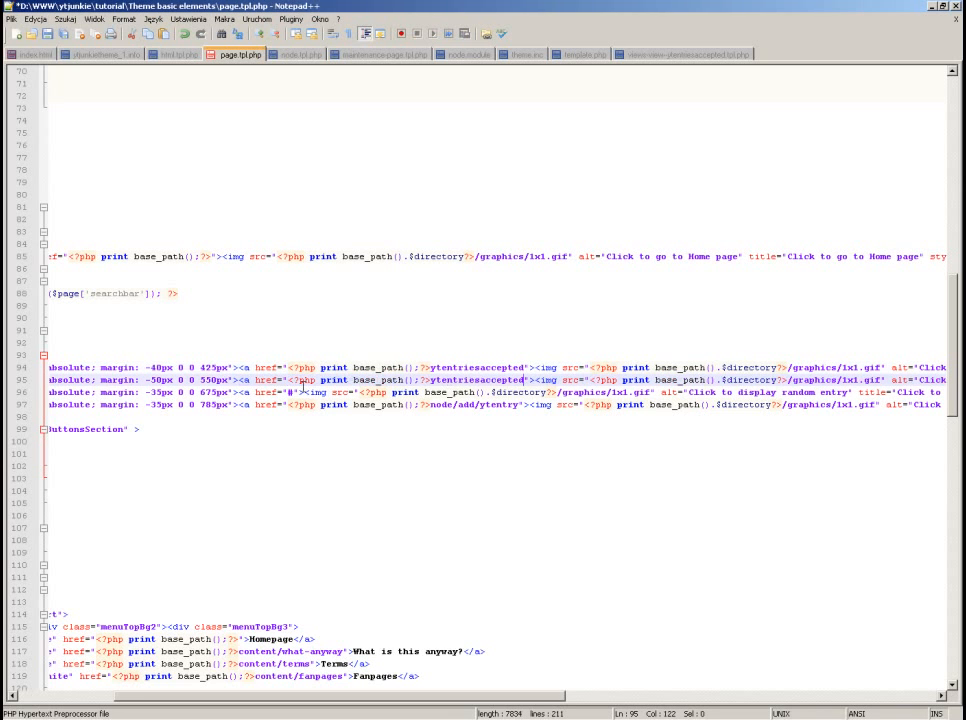
shift+click(479, 380)
text(pending)
key(ctrl+s)
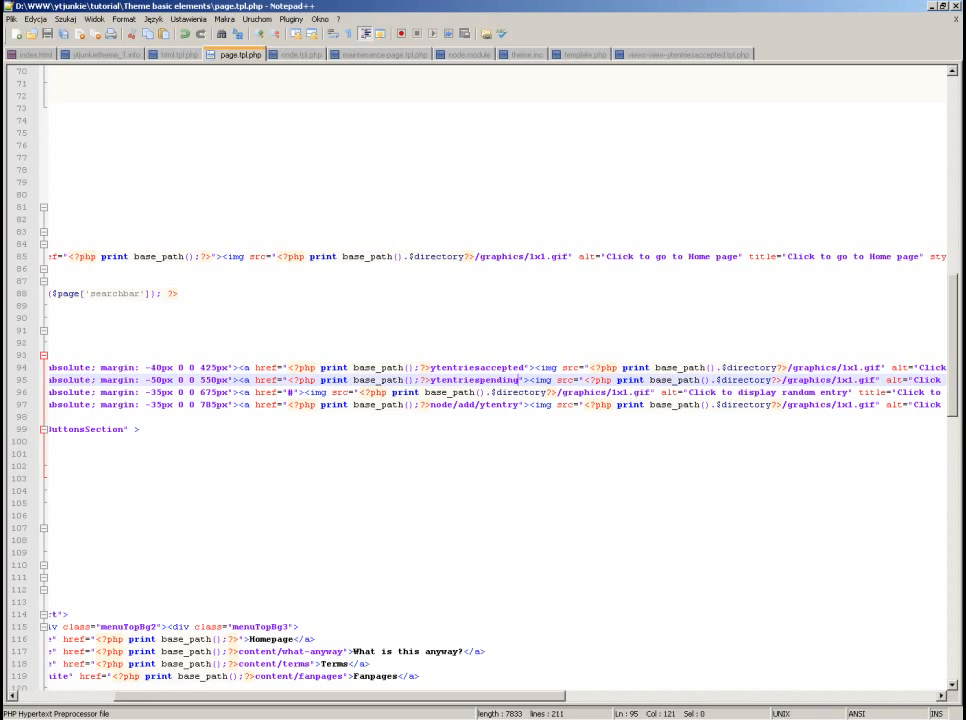
- Upload page.tpl.php from the local Theme basic elements folder to the server's ytjunkietheme_1 folder in FileZilla
key(alt+Tab)
drag(31, 276, 622, 352)
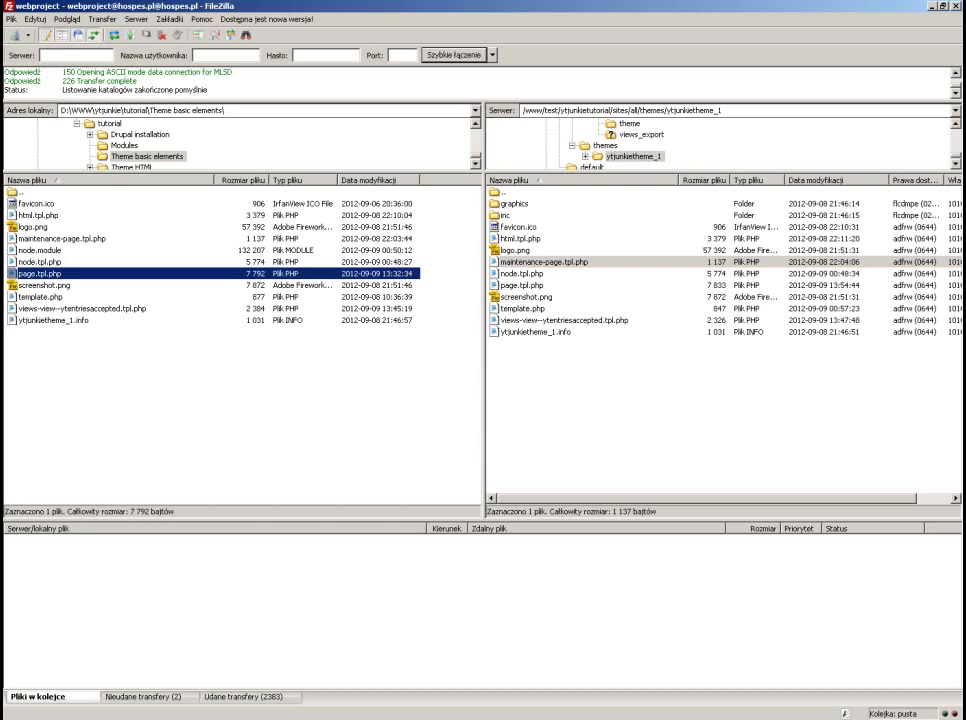
- Back in Firefox, clear all of the Drupal site's caches from the performance settings
key(alt+Tab)
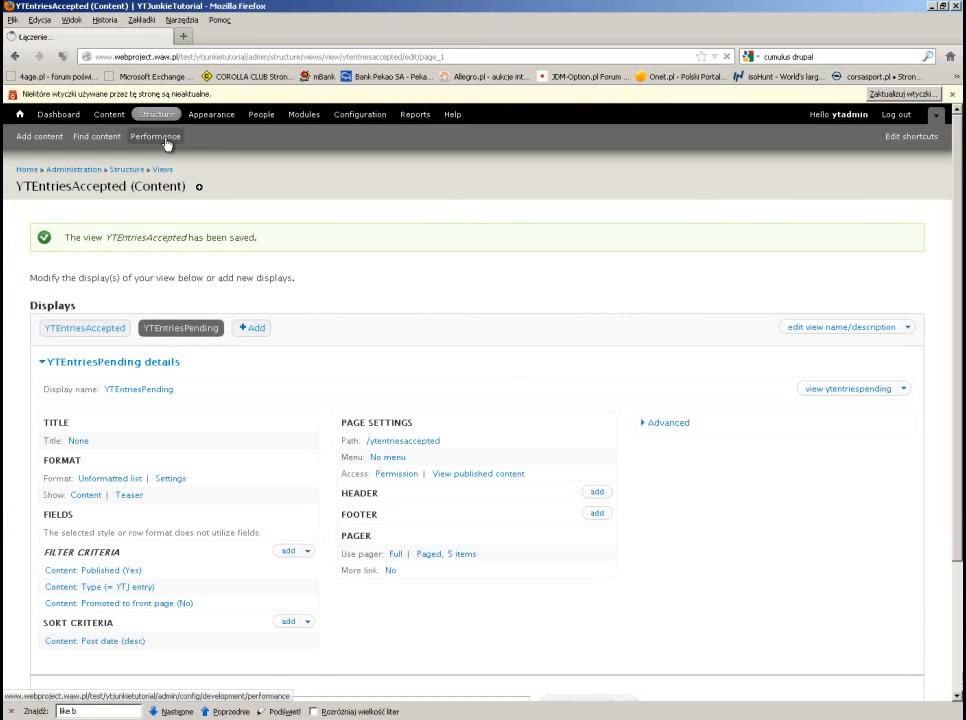
click(160, 134)
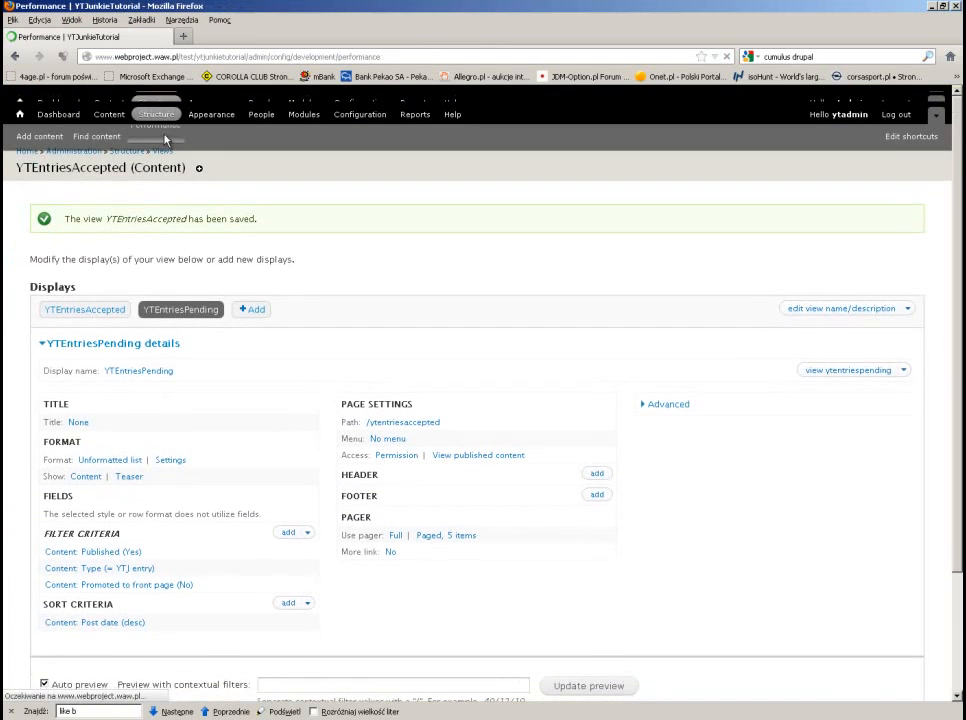
click(103, 240)
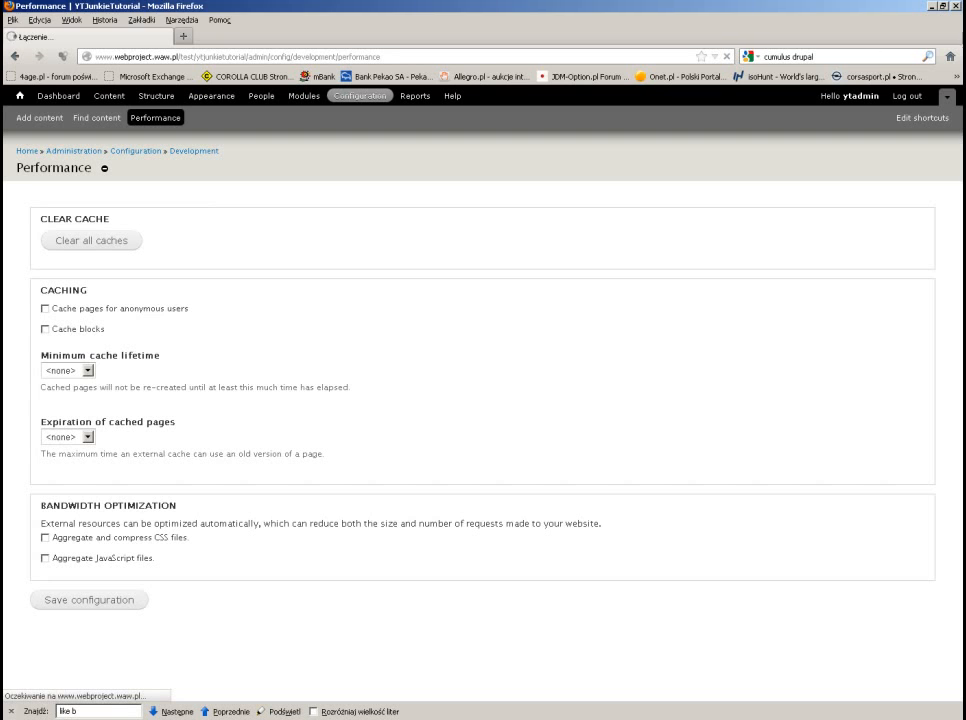
- In Chrome, reload the site's homepage and open the Pending entries page to test its link
key(alt+Tab)
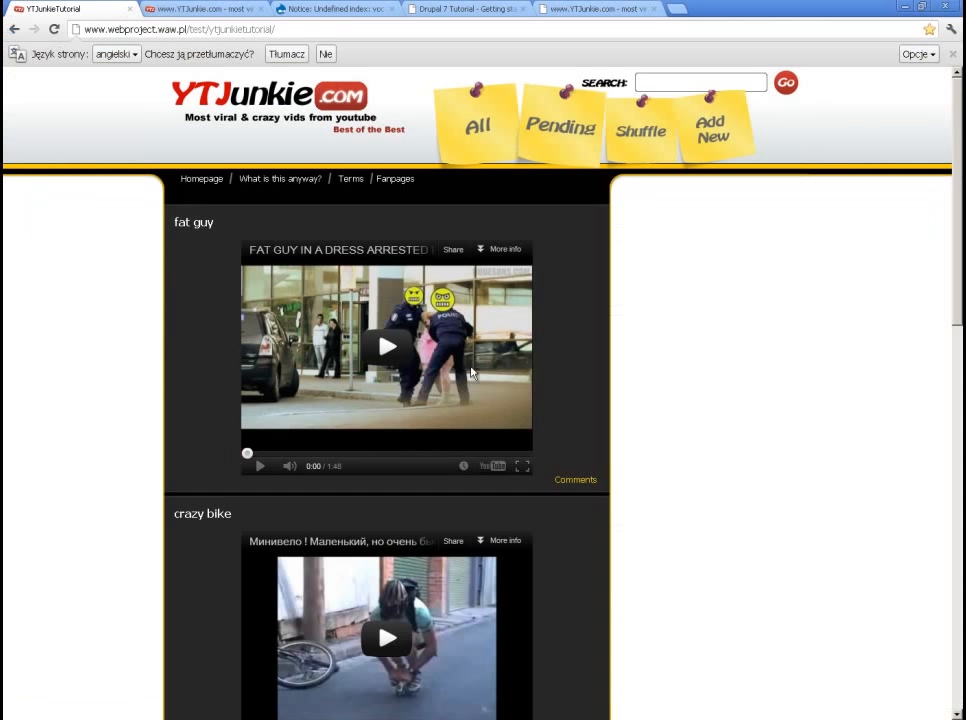
key(F5)
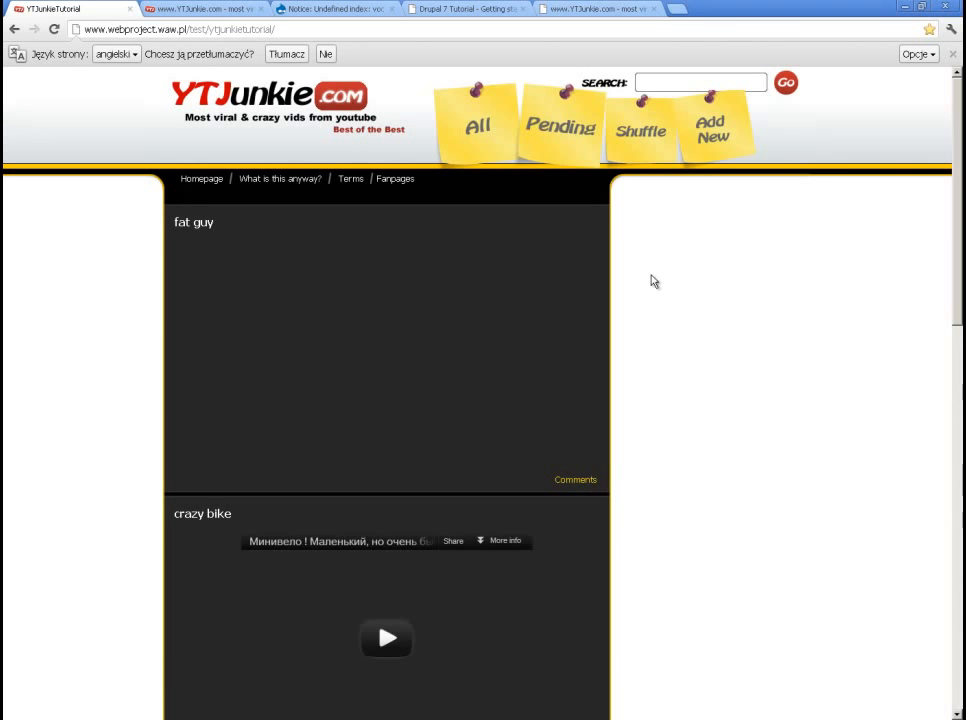
click(555, 135)
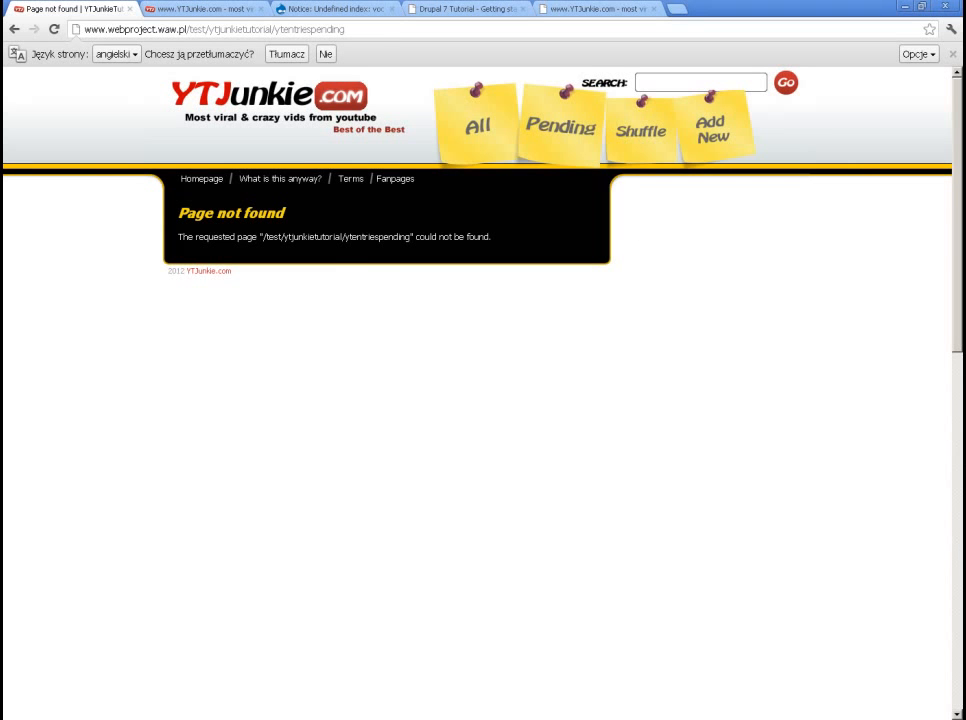
- Back in Firefox, set the path of the YTEntriesPending display in the YTEntriesAccepted view to ytentriespending and save the view
key(alt+Tab)
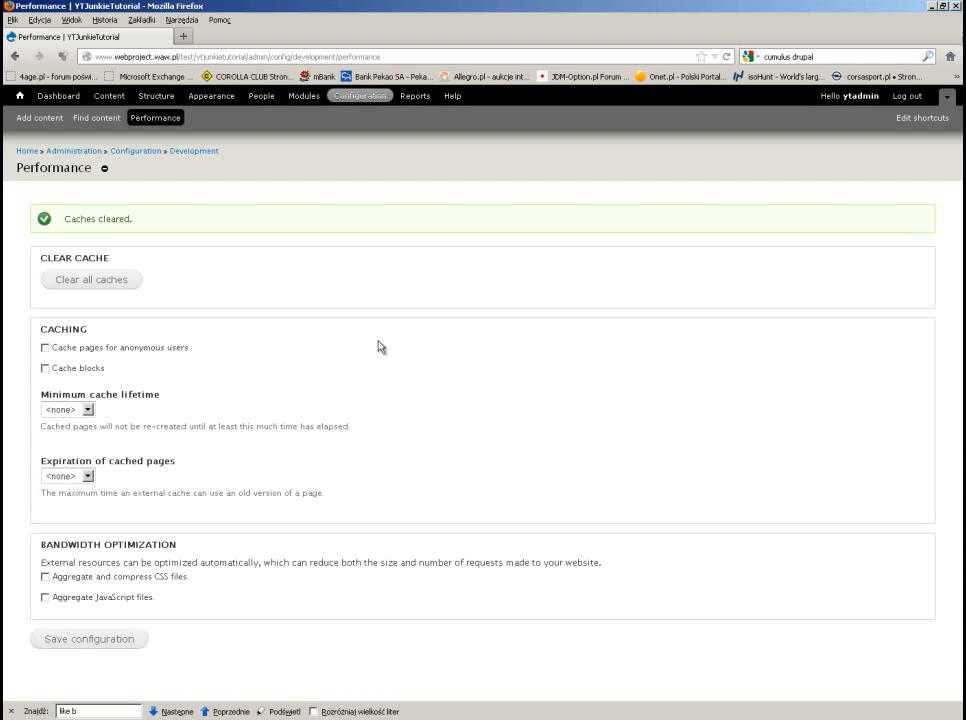
click(160, 97)
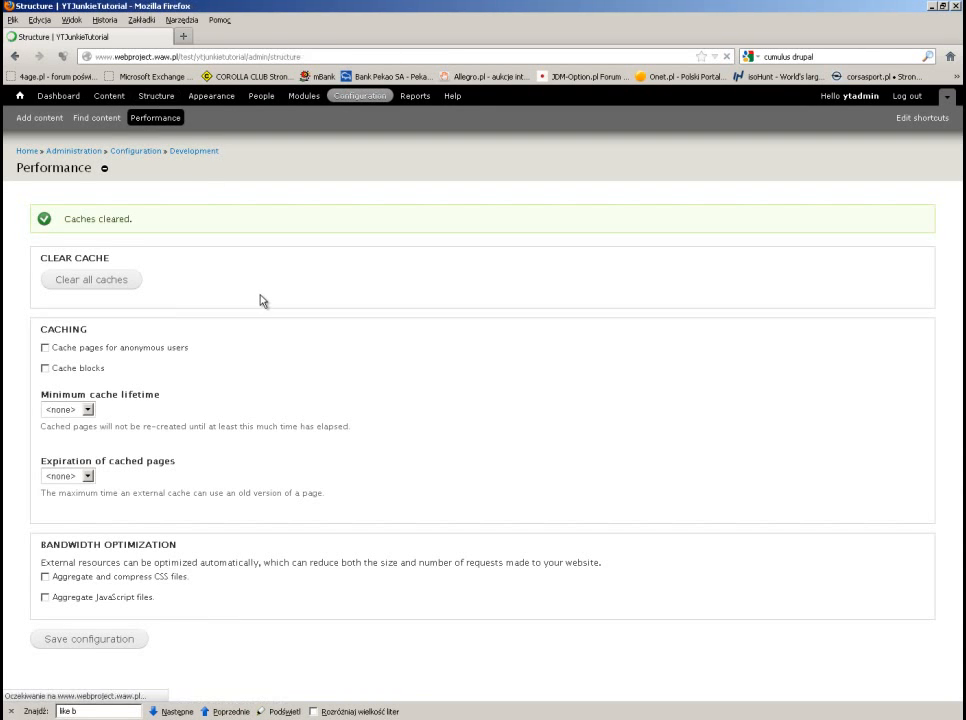
click(66, 420)
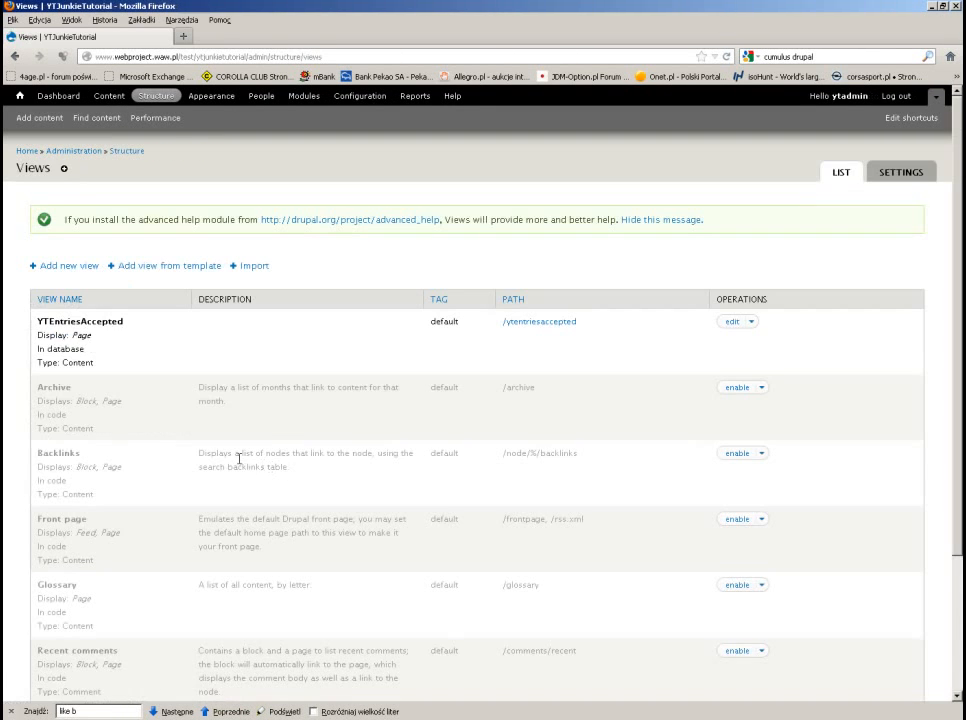
click(730, 324)
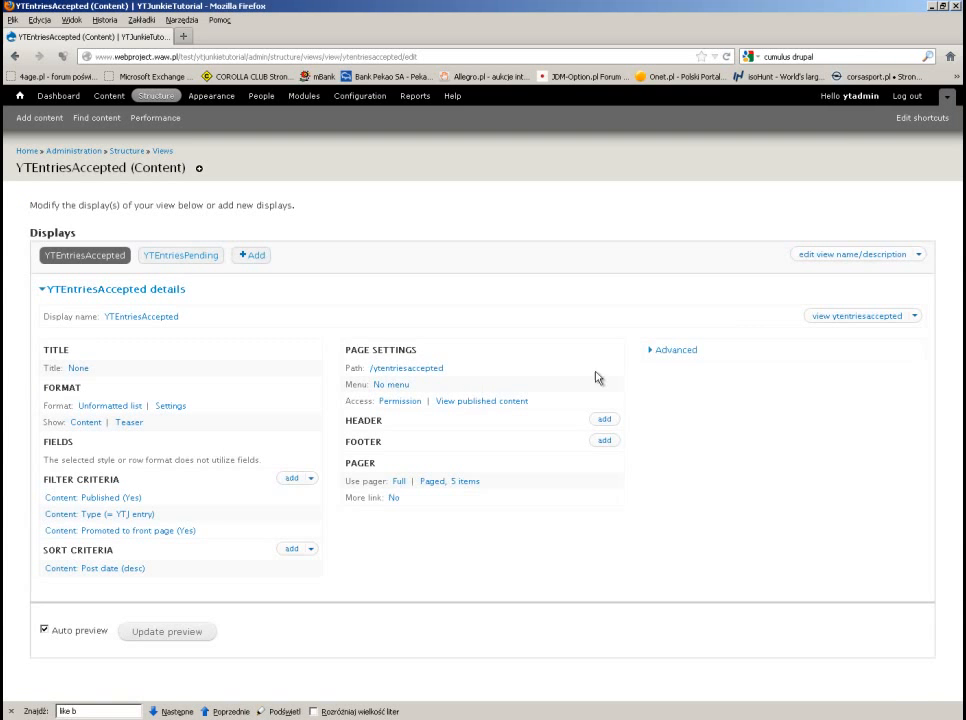
click(188, 276)
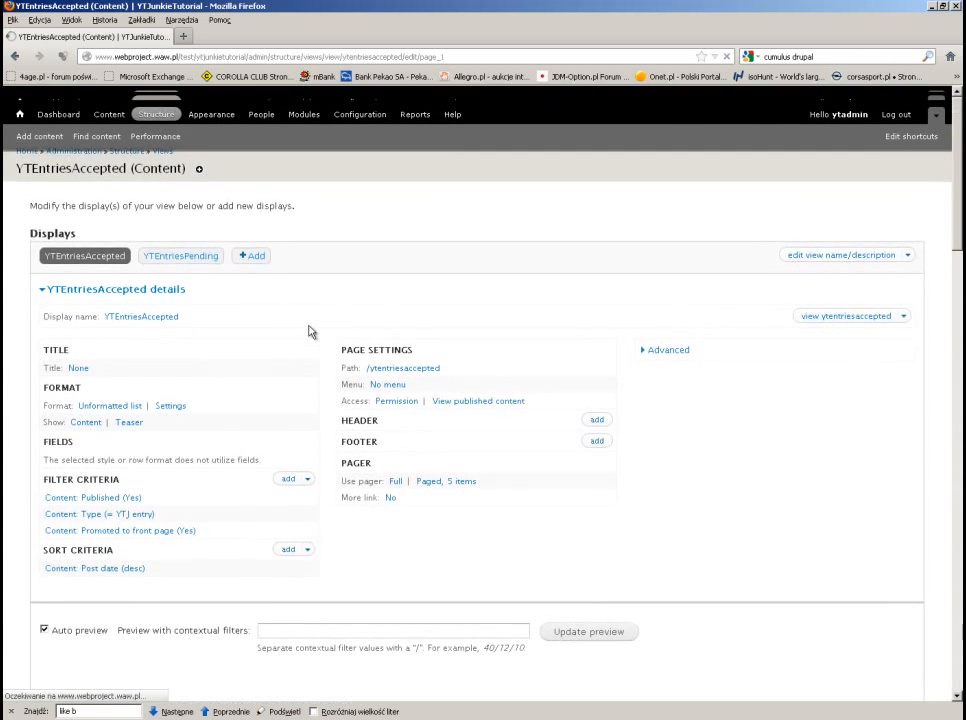
click(404, 370)
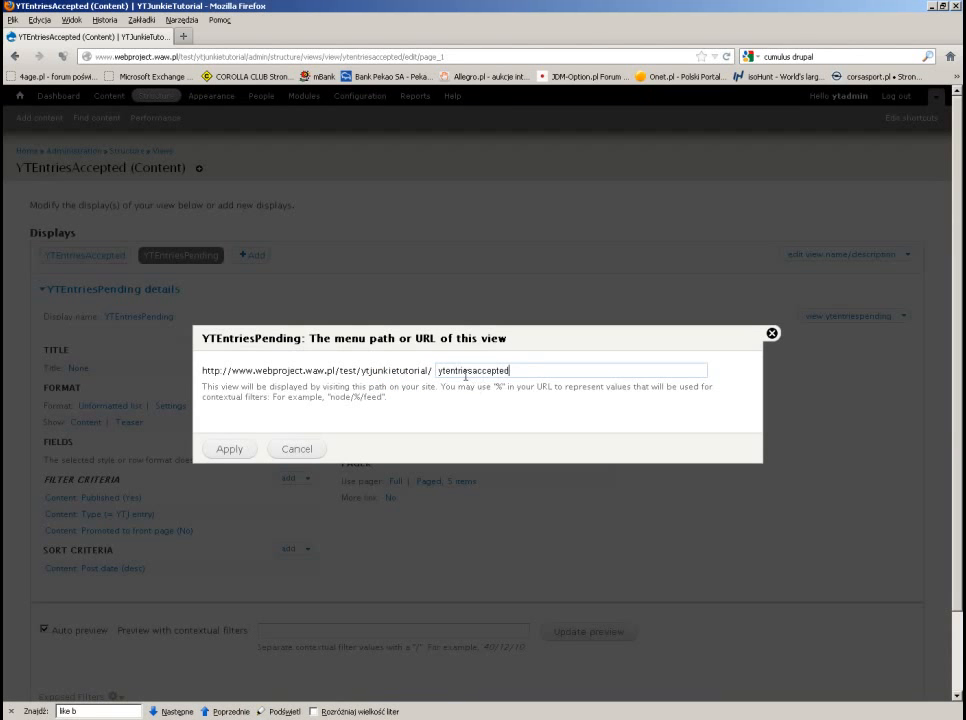
drag(472, 371, 510, 371)
text(pen)
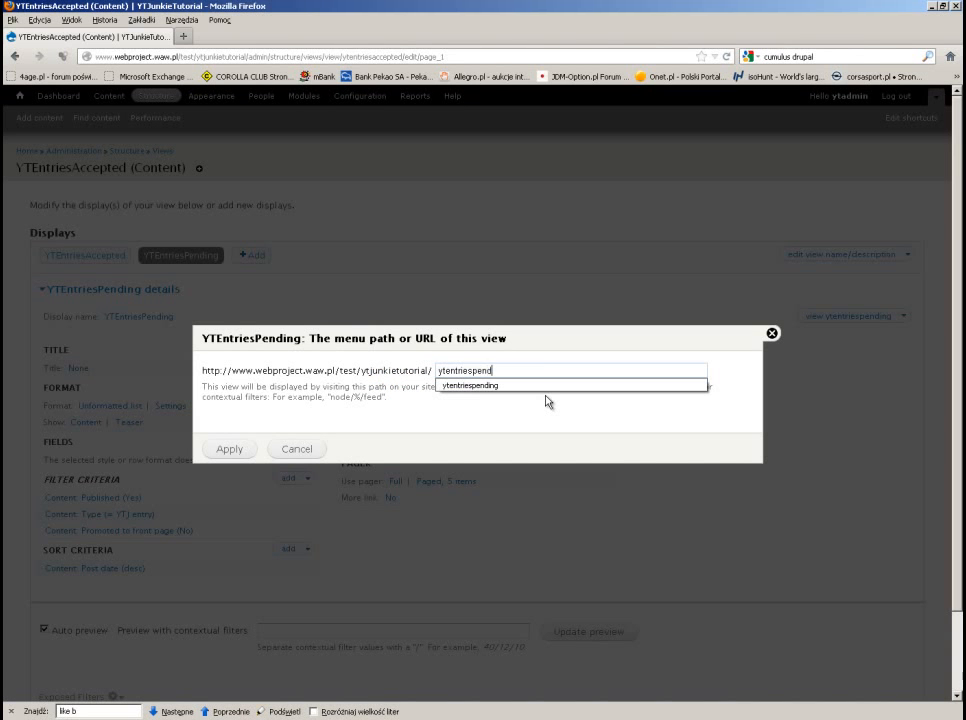
click(238, 450)
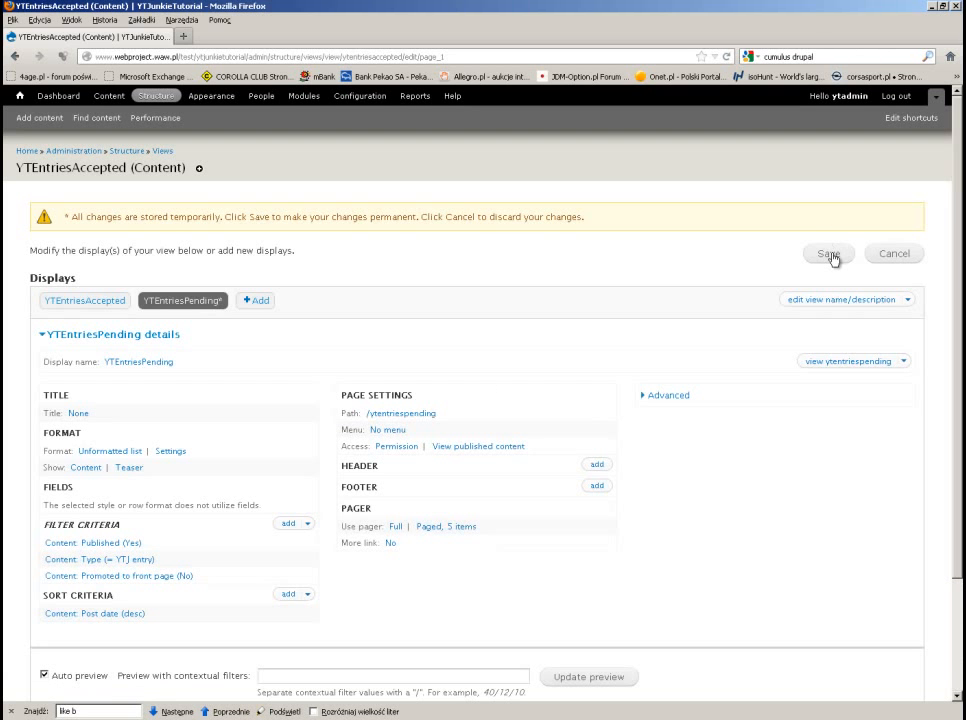
click(830, 256)
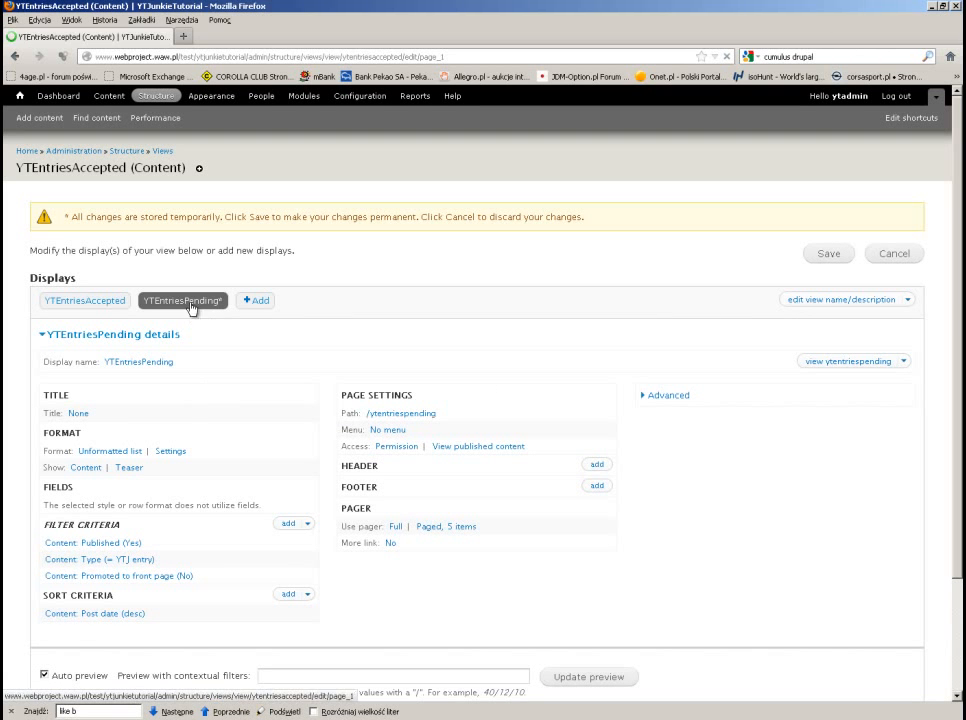
- In Chrome, reload the pending entries page and check both the All and Pending listings
key(alt+Tab)
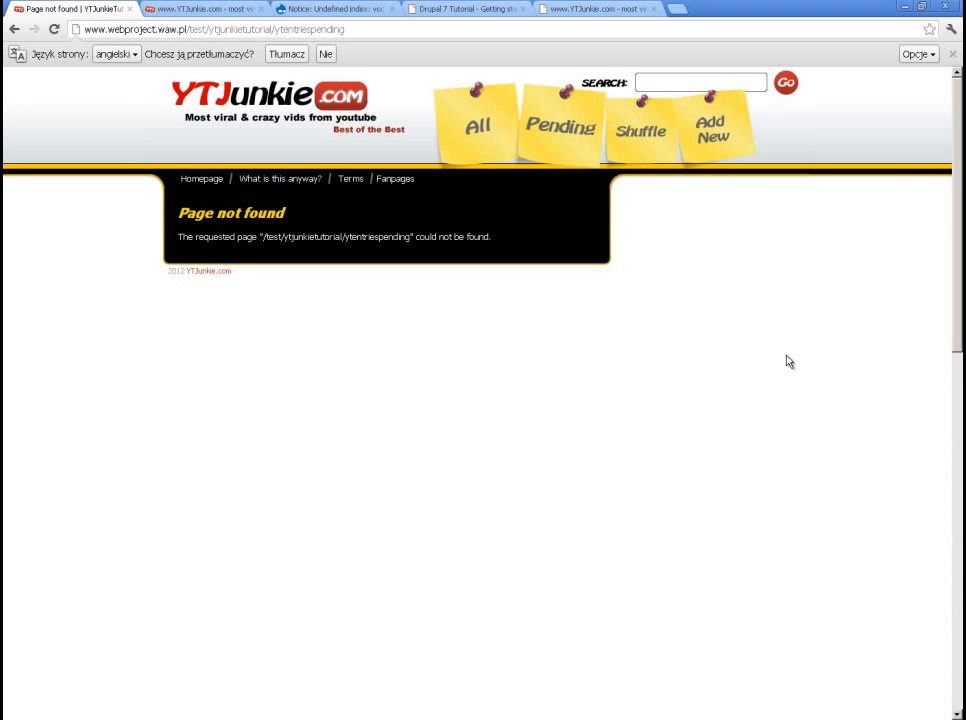
key(F5)
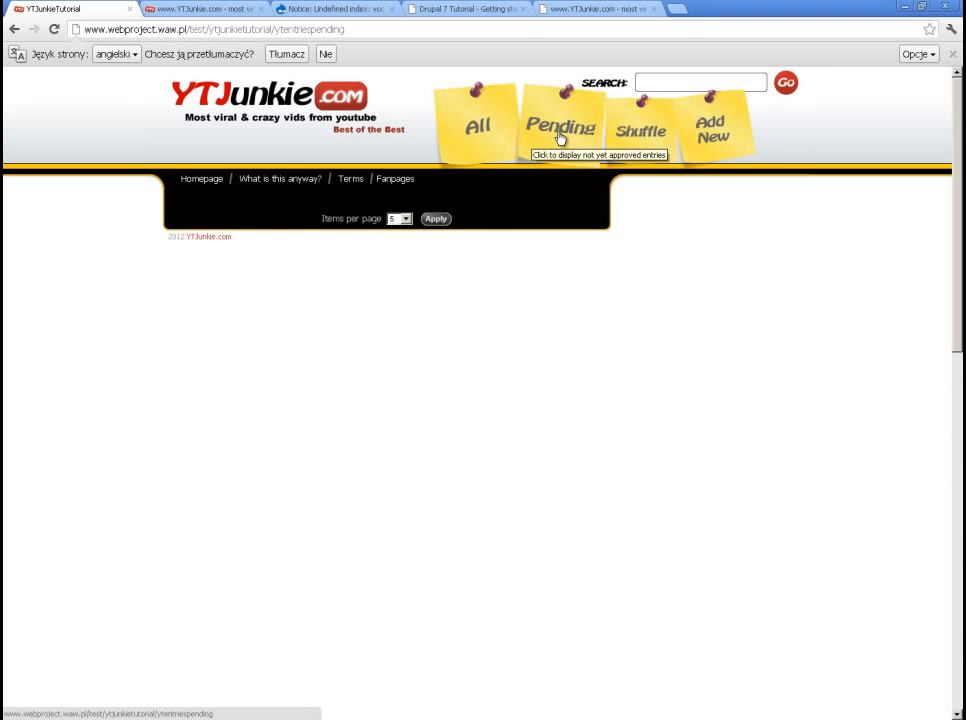
click(474, 128)
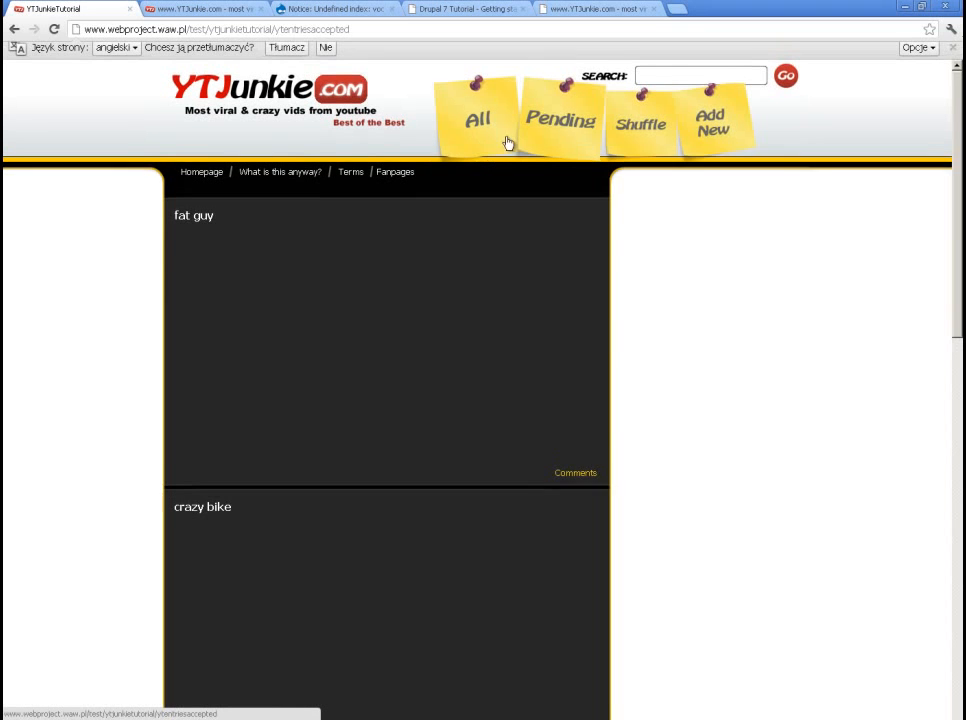
click(553, 128)
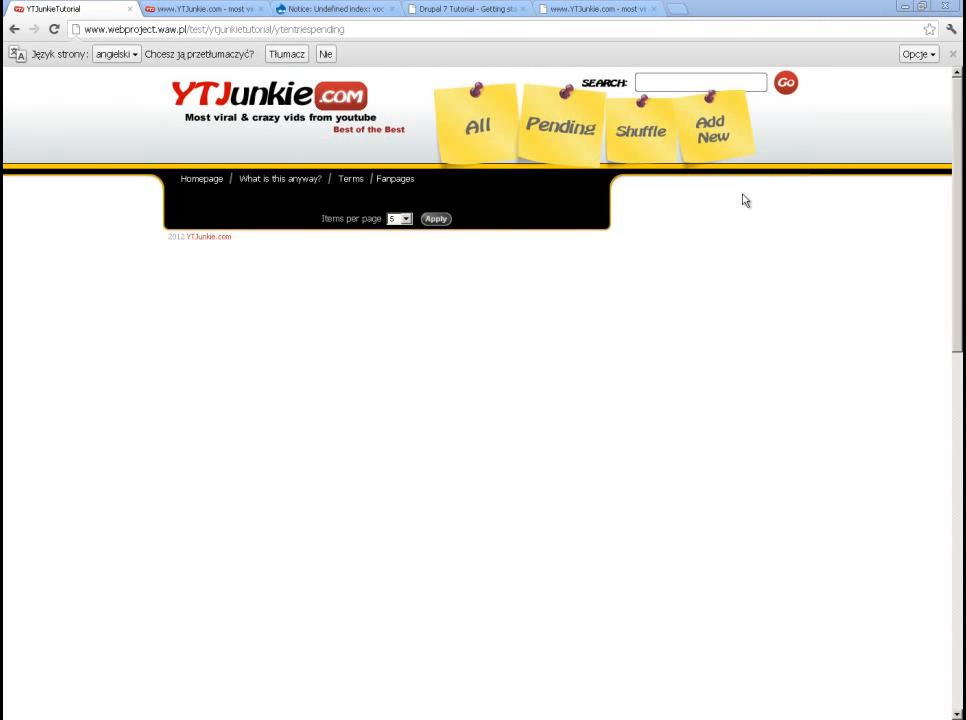
click(710, 130)
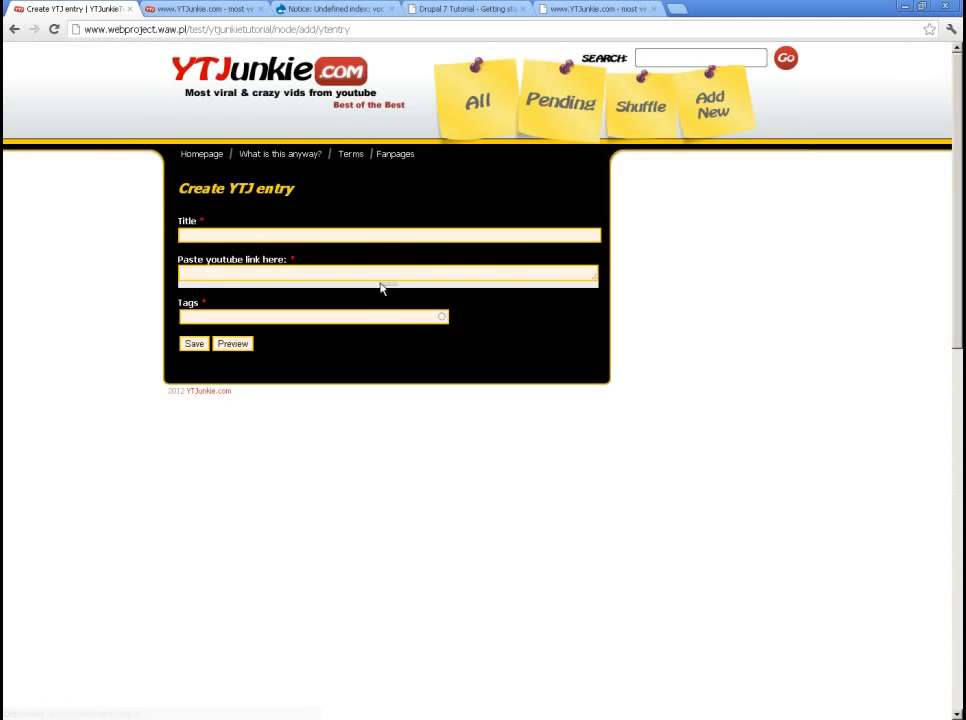
click(192, 298)
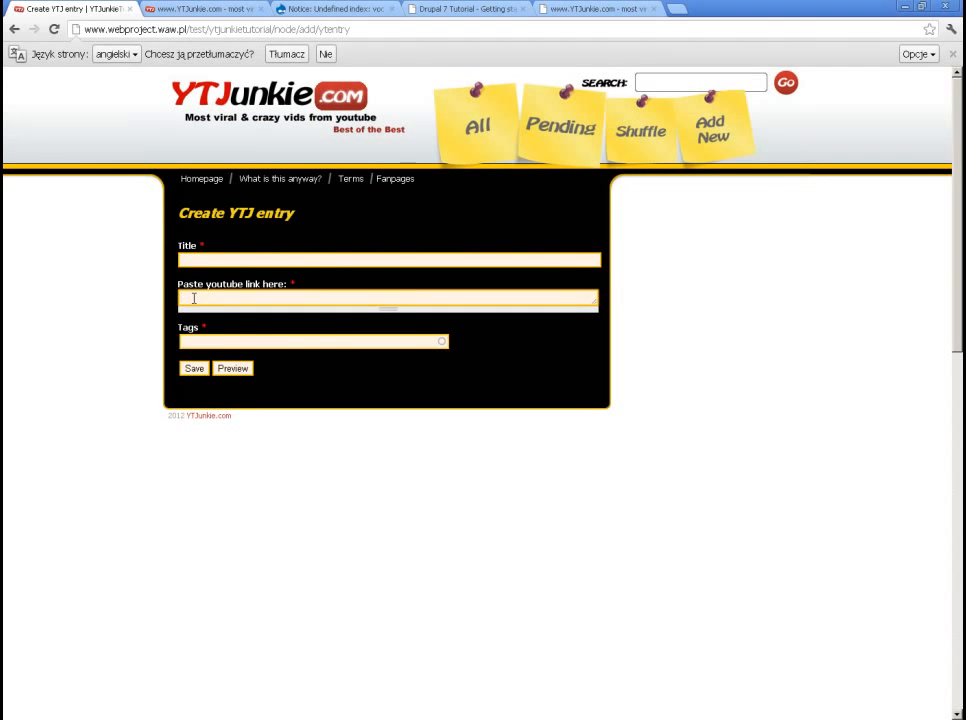
text(http://www.youtube.com/watch?v=uvYxXBMqEOM&)
click(194, 261)
text(Ren)
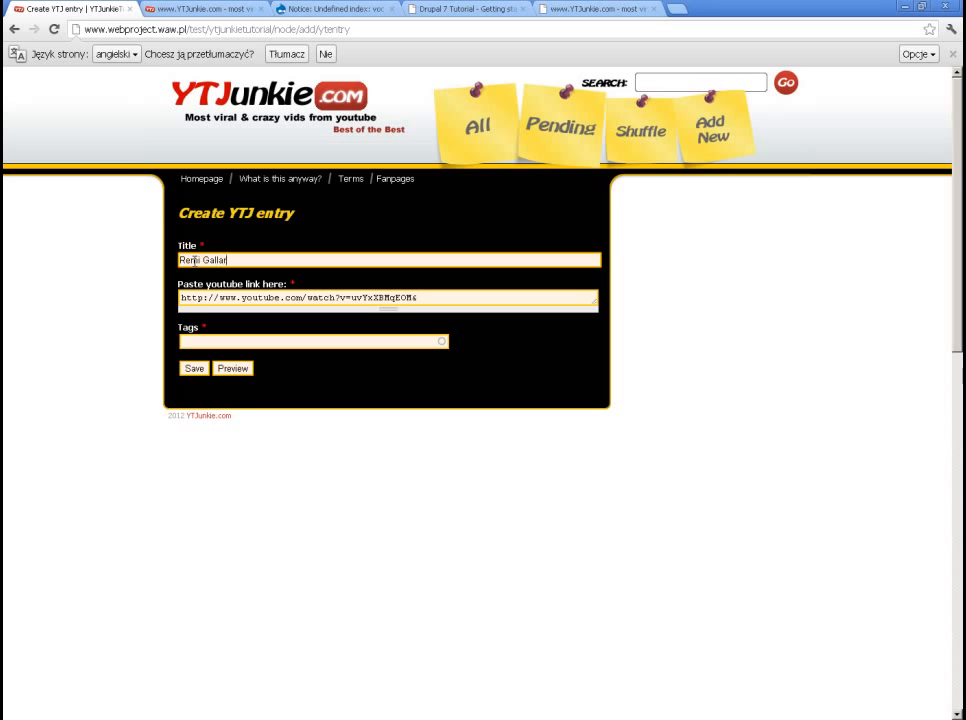
key(ctrl+a)
key(ctrl+c)
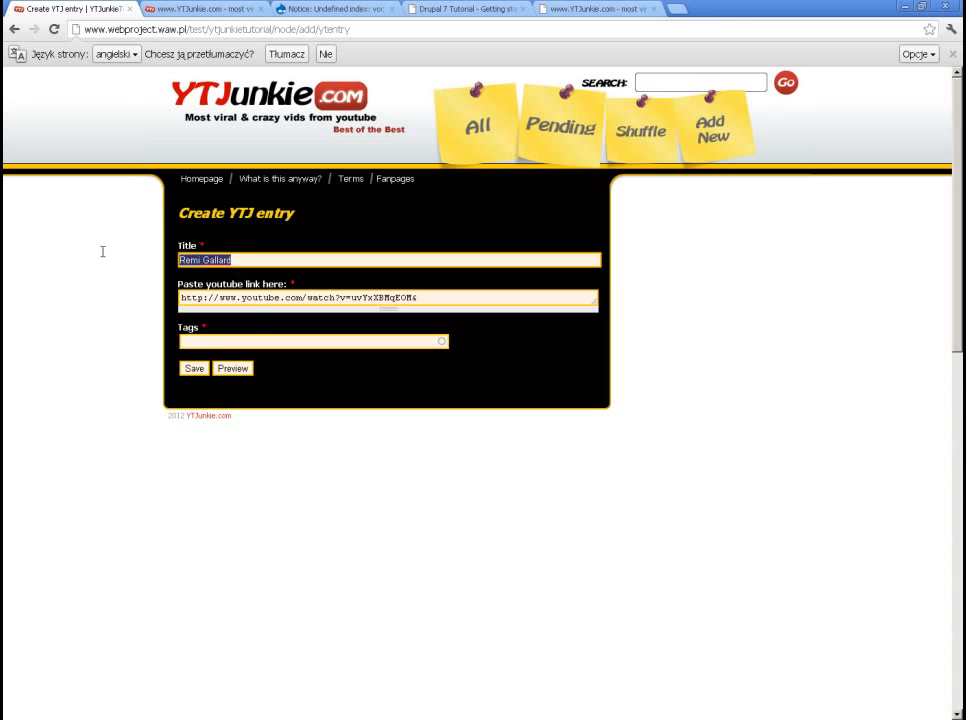
click(220, 341)
key(ctrl+v)
click(194, 369)
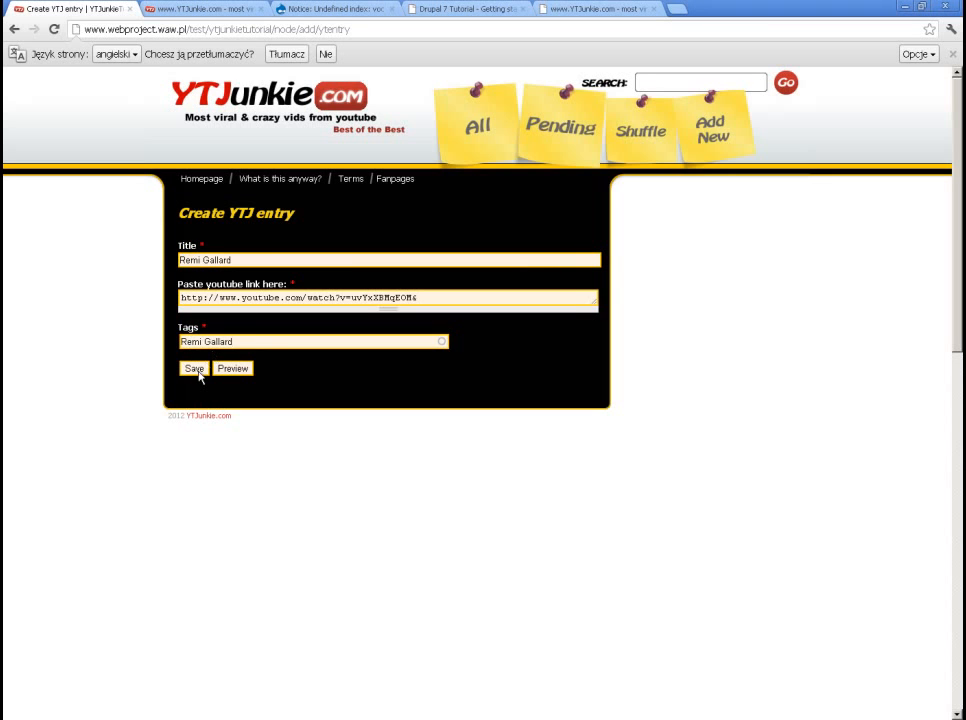
click(576, 415)
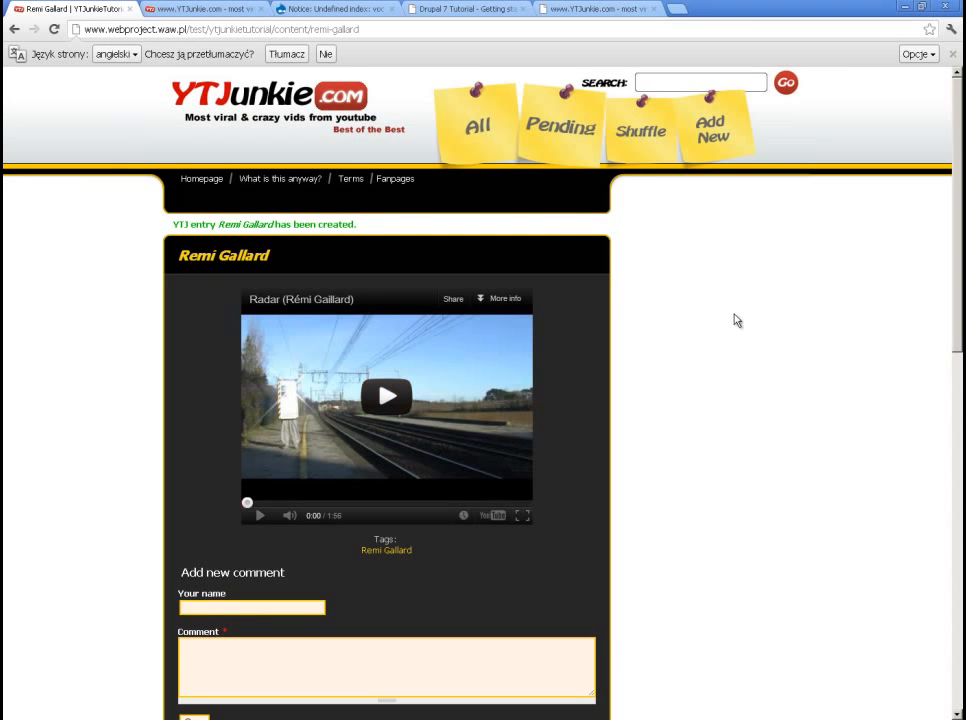
- Look for the new Remi Gallard entry on both pages of the All listing and in the Pending listing
click(478, 127)
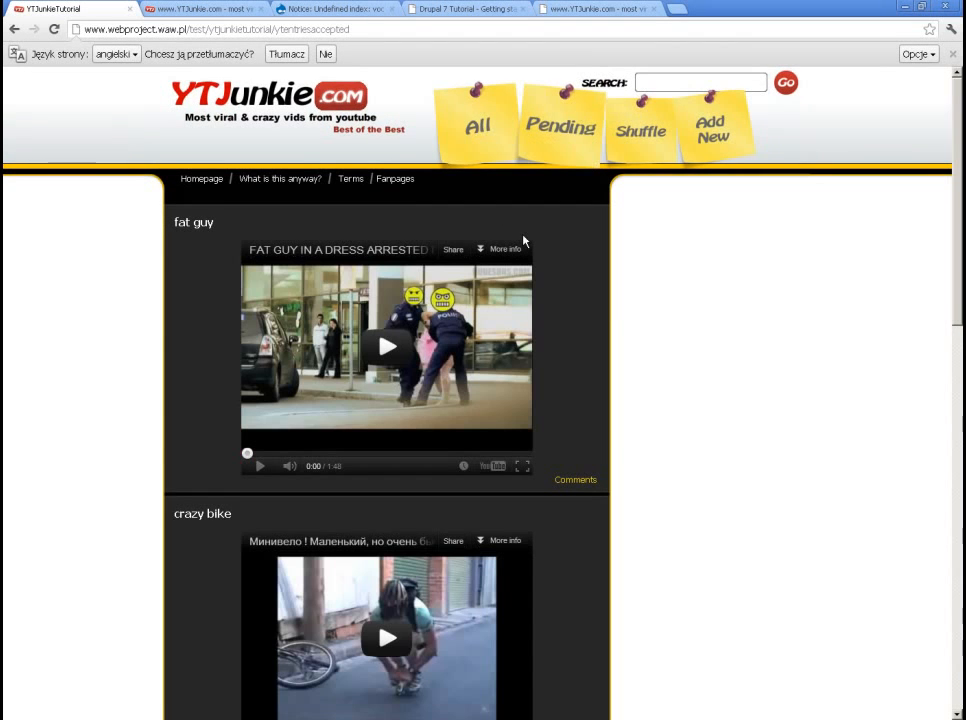
scroll(522, 236, down, 3)
scroll(522, 236, down, 10)
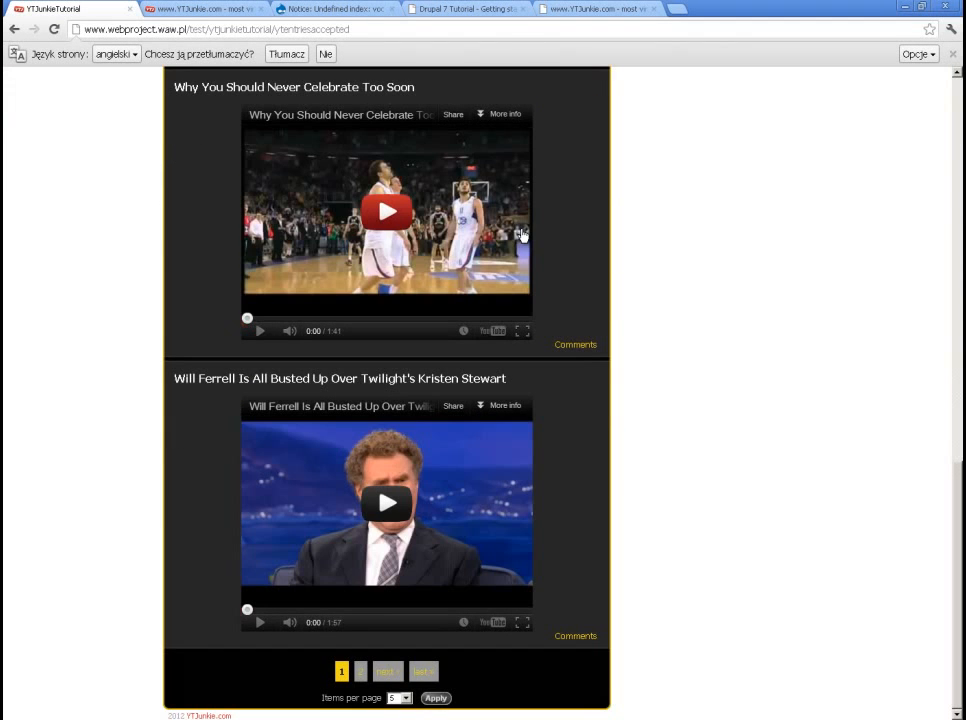
click(368, 674)
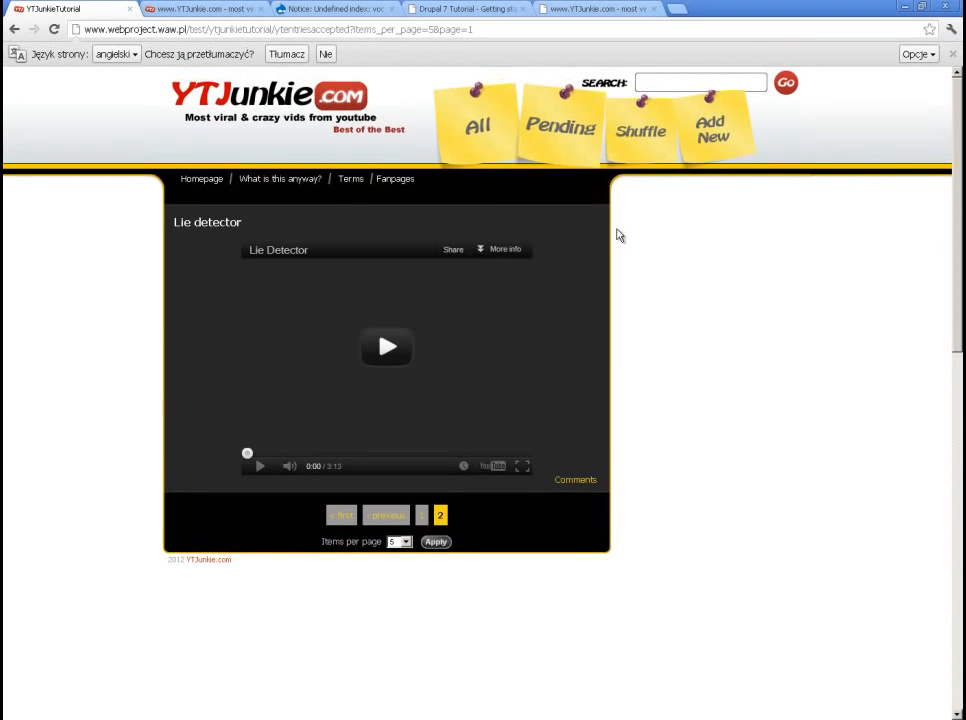
click(576, 128)
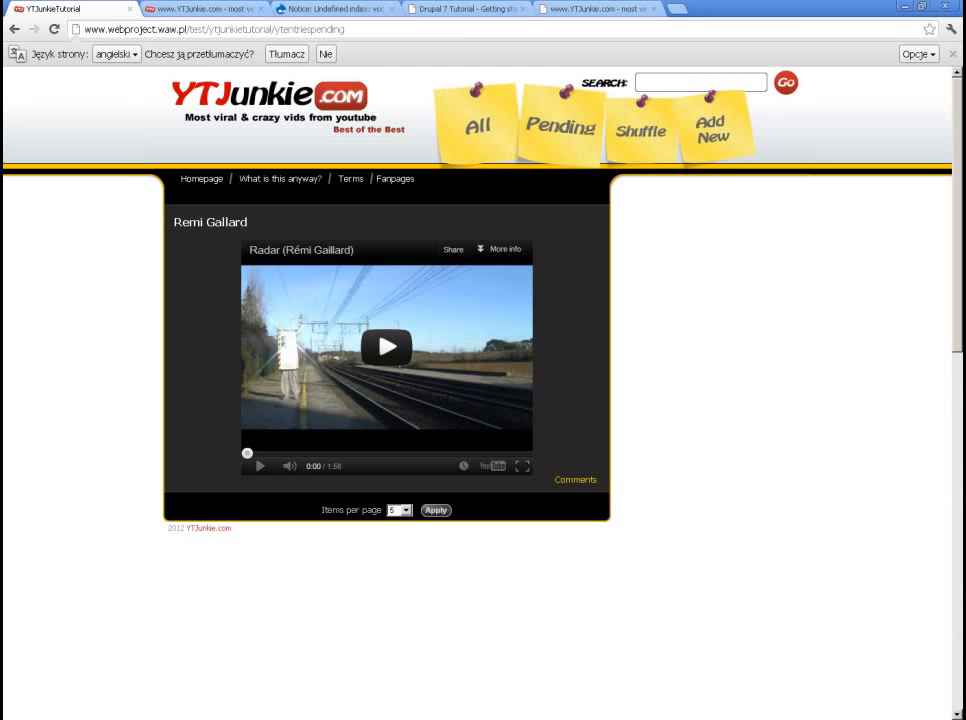
- In Firefox, promote the Remi Gallard entry to the front page from the site's content administration list
key(alt+Tab)
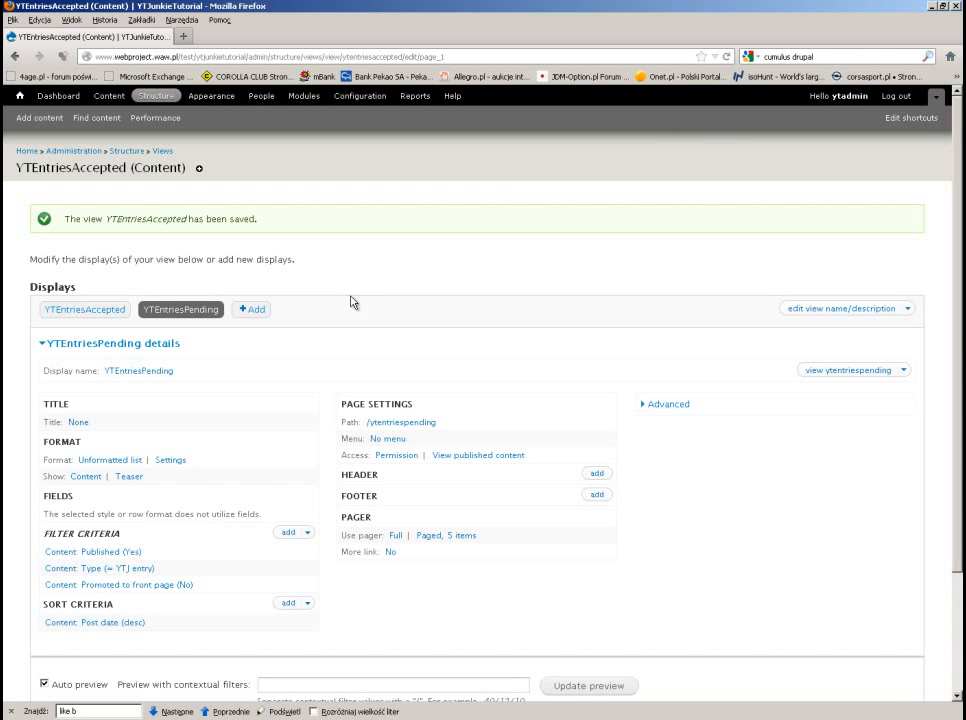
click(110, 97)
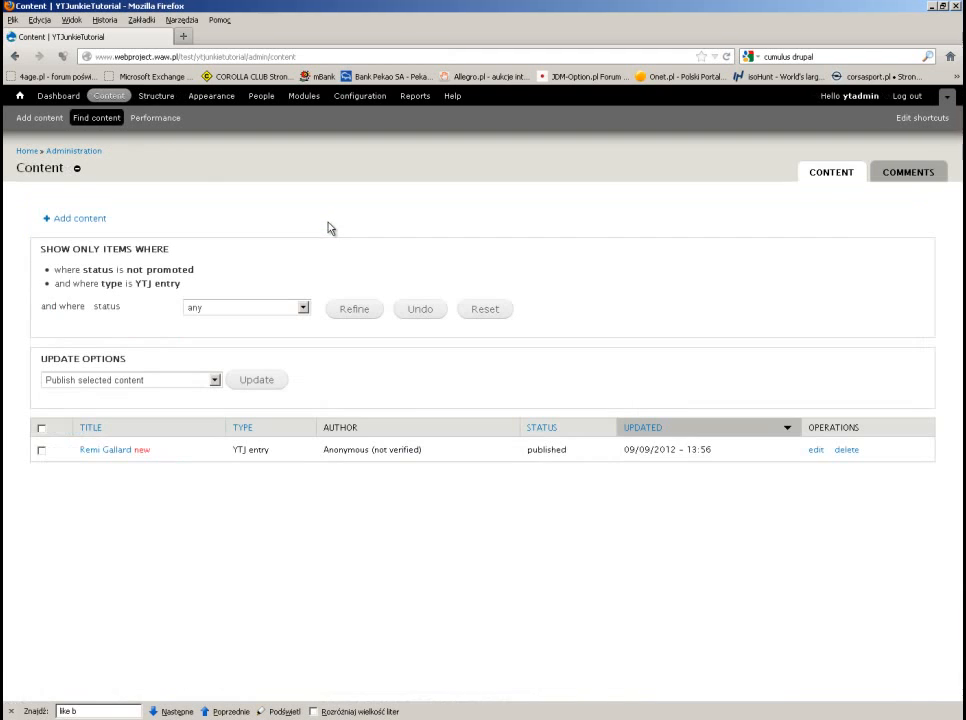
click(42, 451)
click(84, 380)
click(110, 416)
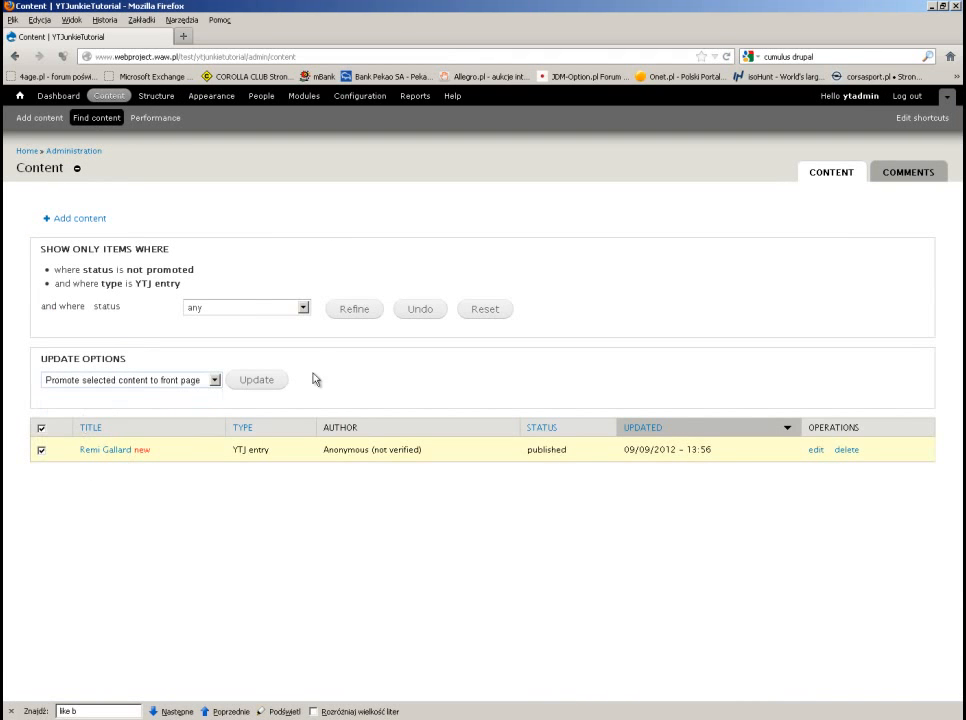
click(260, 380)
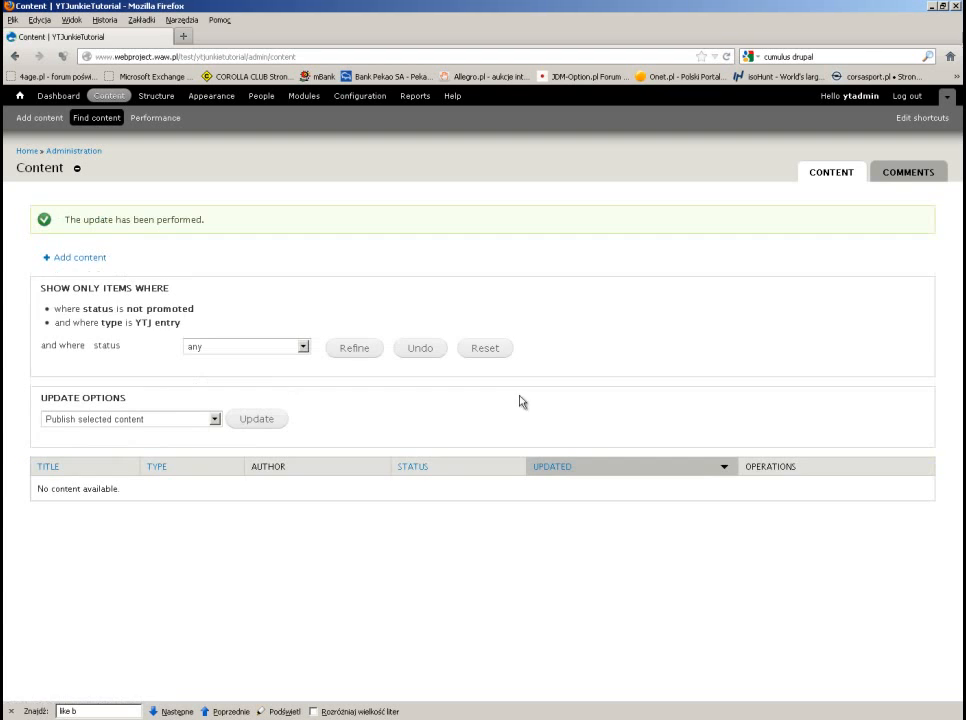
- In Chrome, recheck the Pending listing and browse the All listing through to its last page
key(alt+Tab)
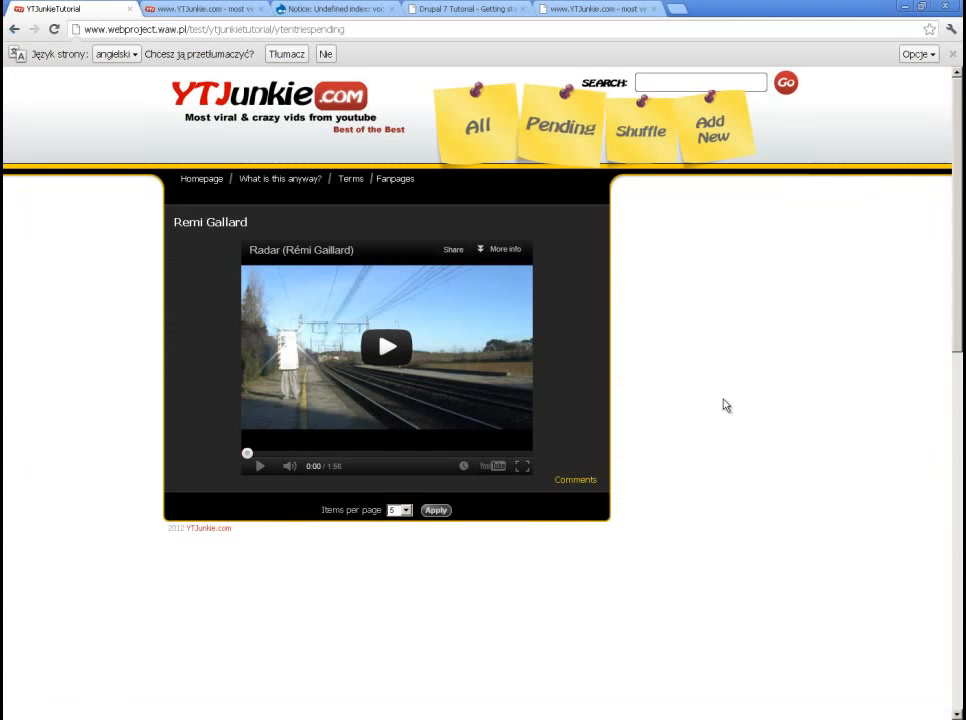
click(571, 125)
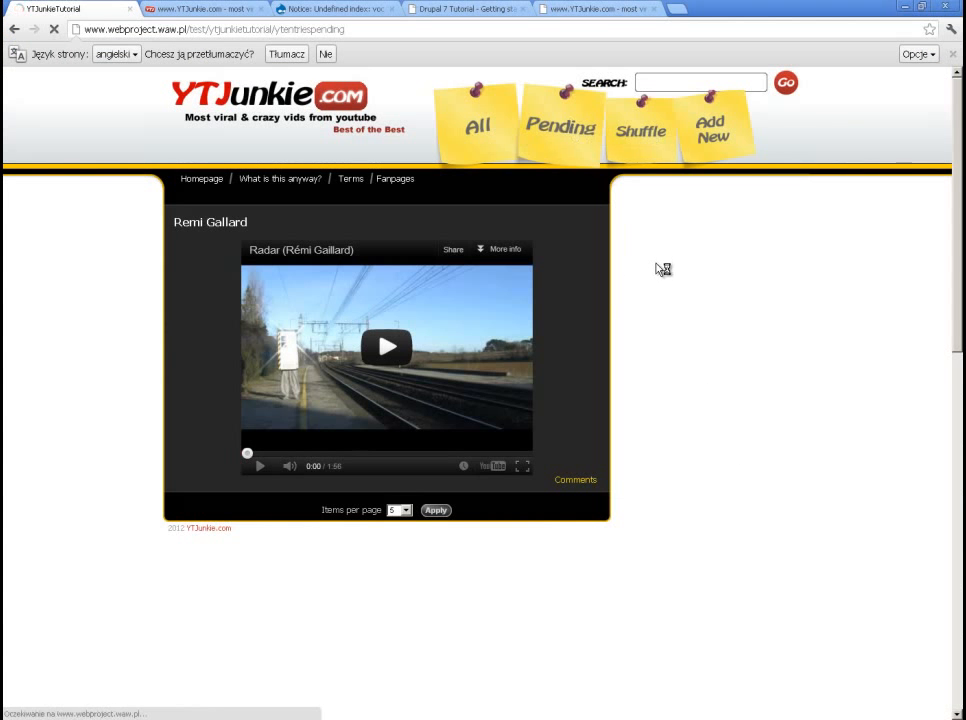
click(493, 131)
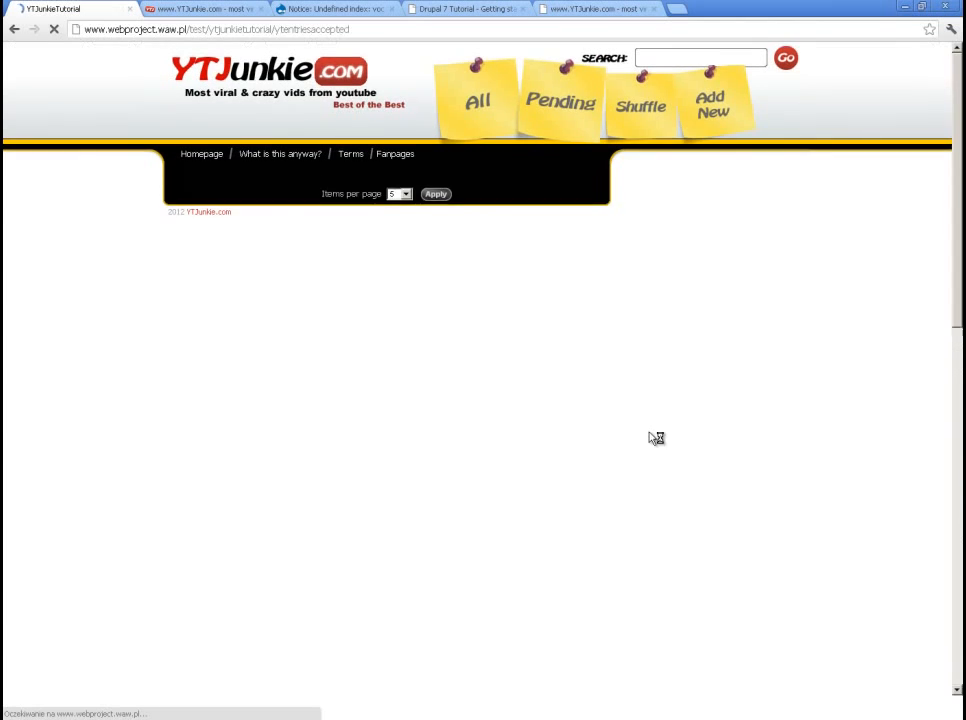
scroll(565, 467, down, 5)
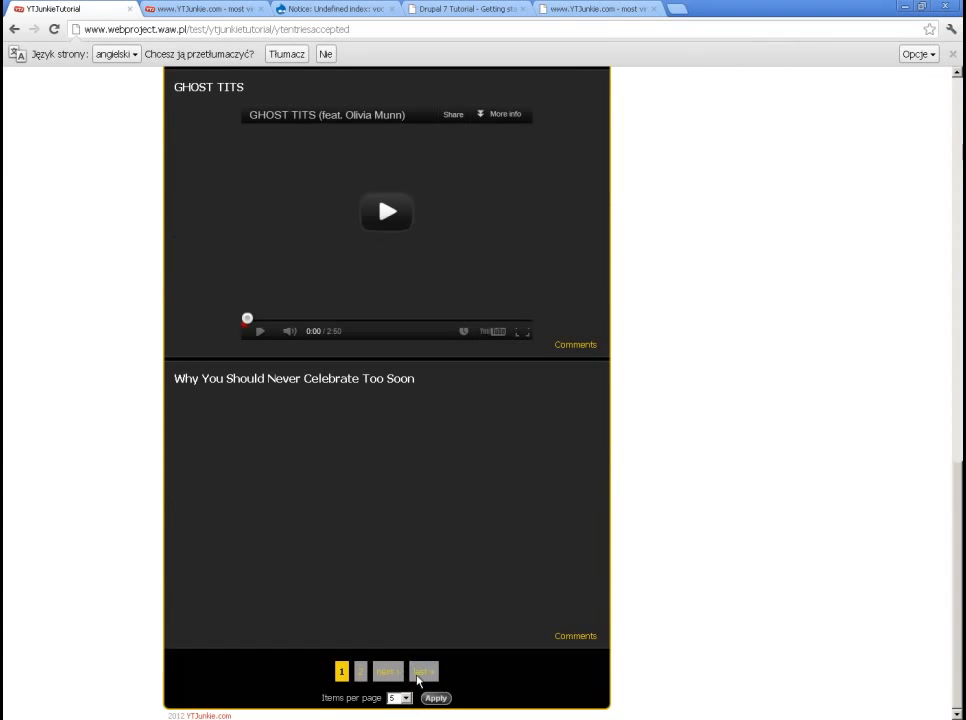
click(423, 671)
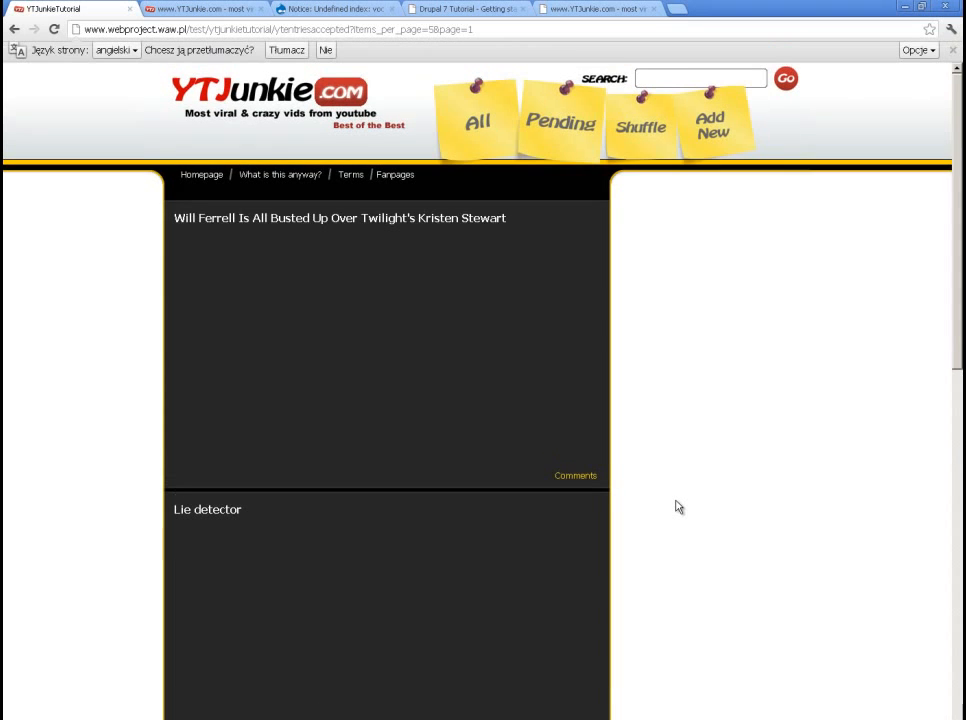
- Look through the entries on the last page of the All listing and return to its first page
scroll(679, 507, down, 5)
scroll(679, 507, up, 4)
scroll(677, 507, down, 5)
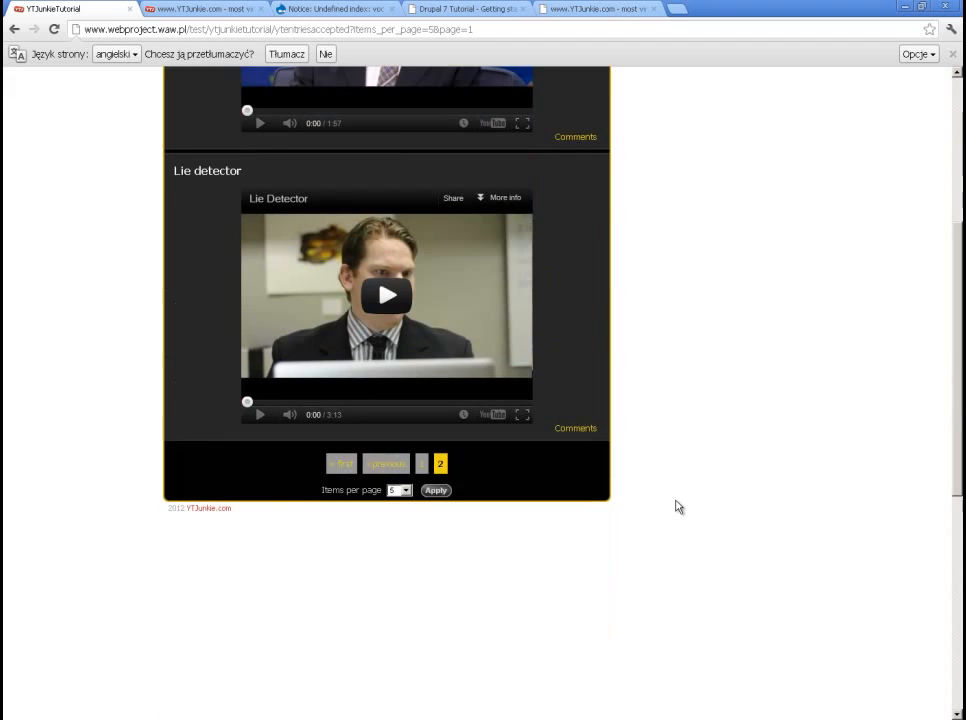
scroll(420, 532, up, 4)
scroll(421, 533, down, 3)
click(422, 533)
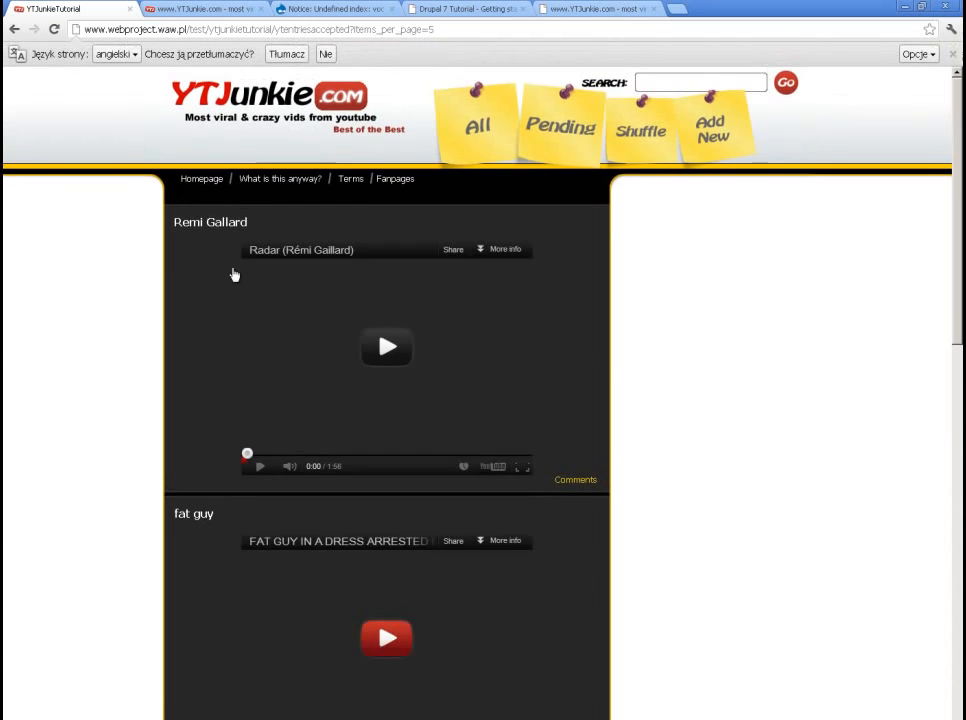
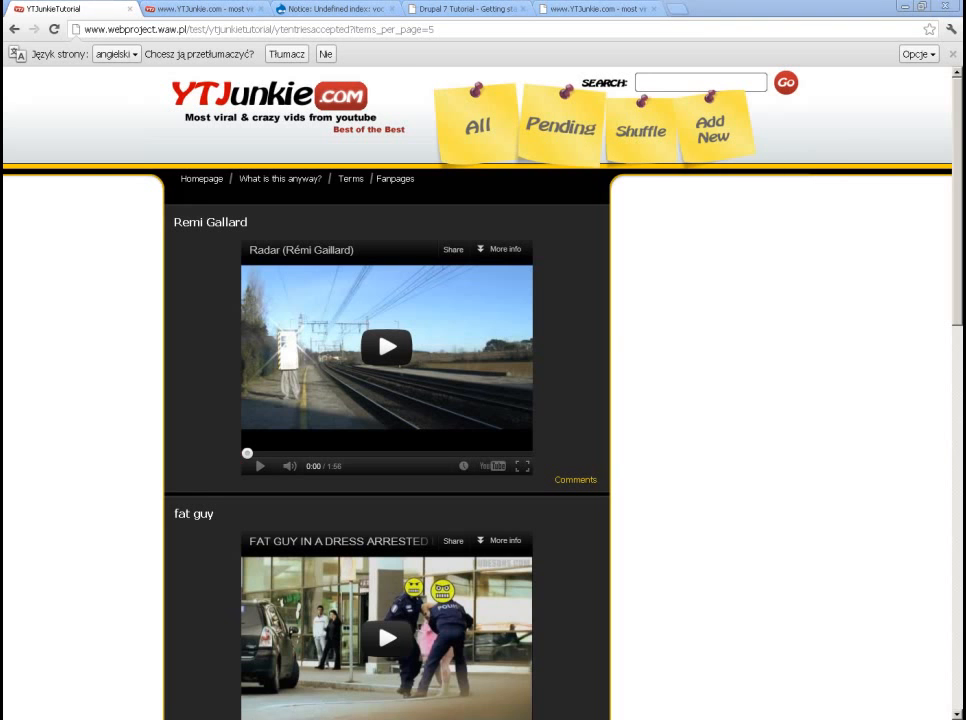
- In Firefox, open the YTEntriesAccepted view for editing and clone its ytentriesaccepted display
key(alt+Tab)
click(155, 97)
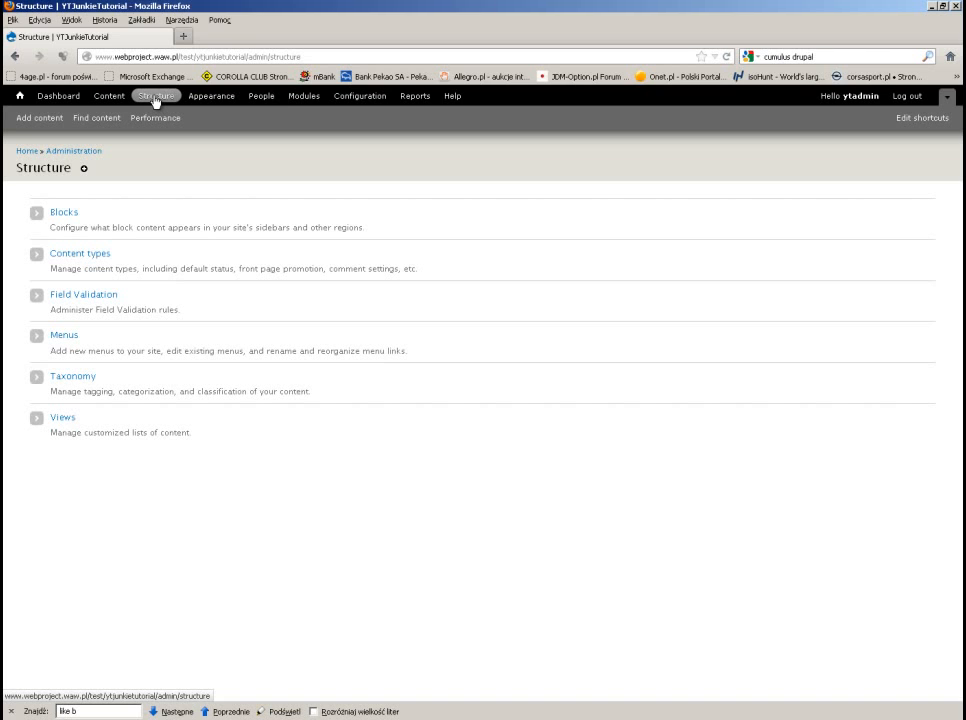
click(64, 422)
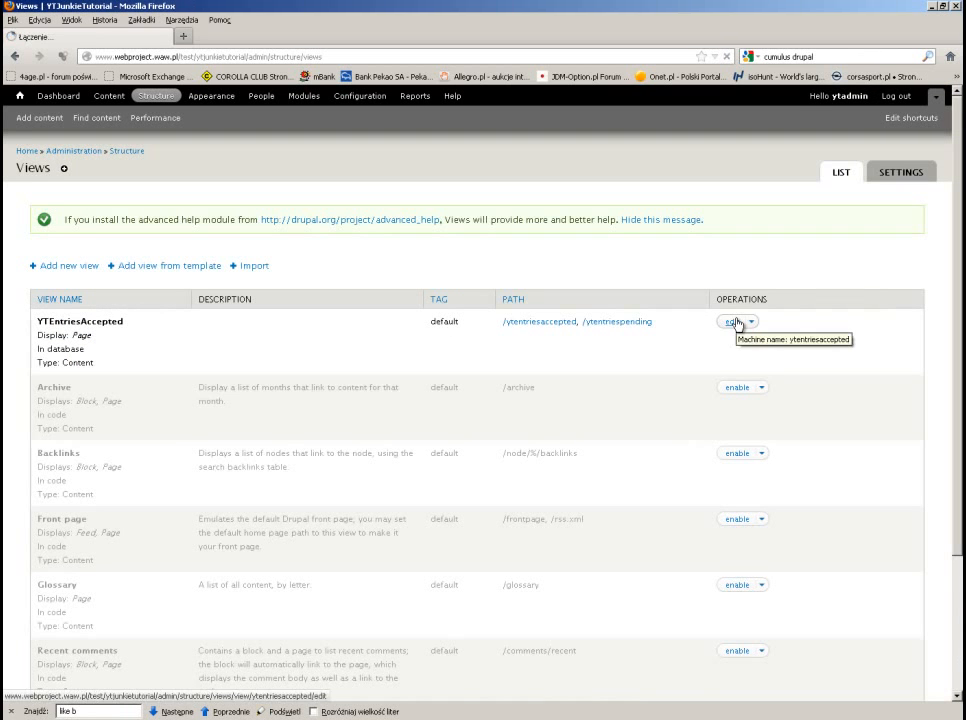
click(735, 322)
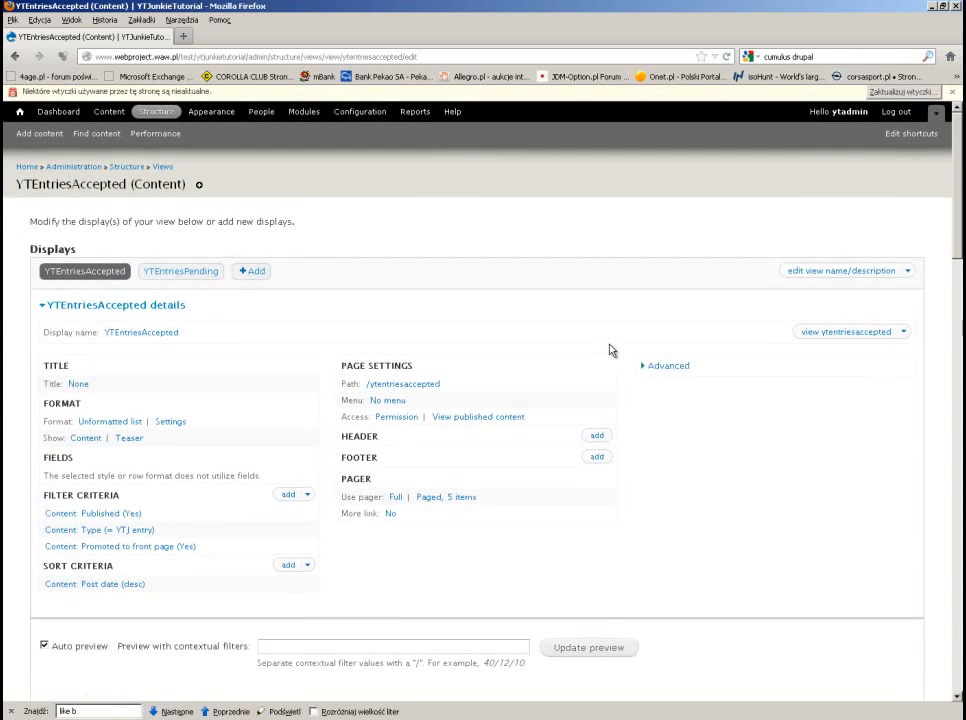
click(903, 335)
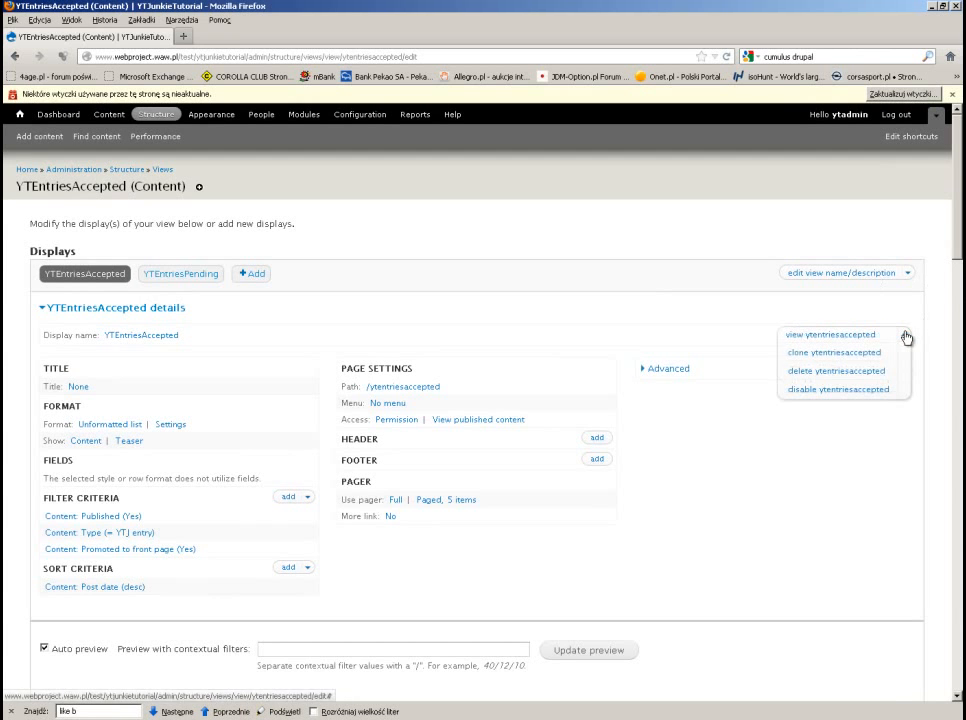
click(858, 354)
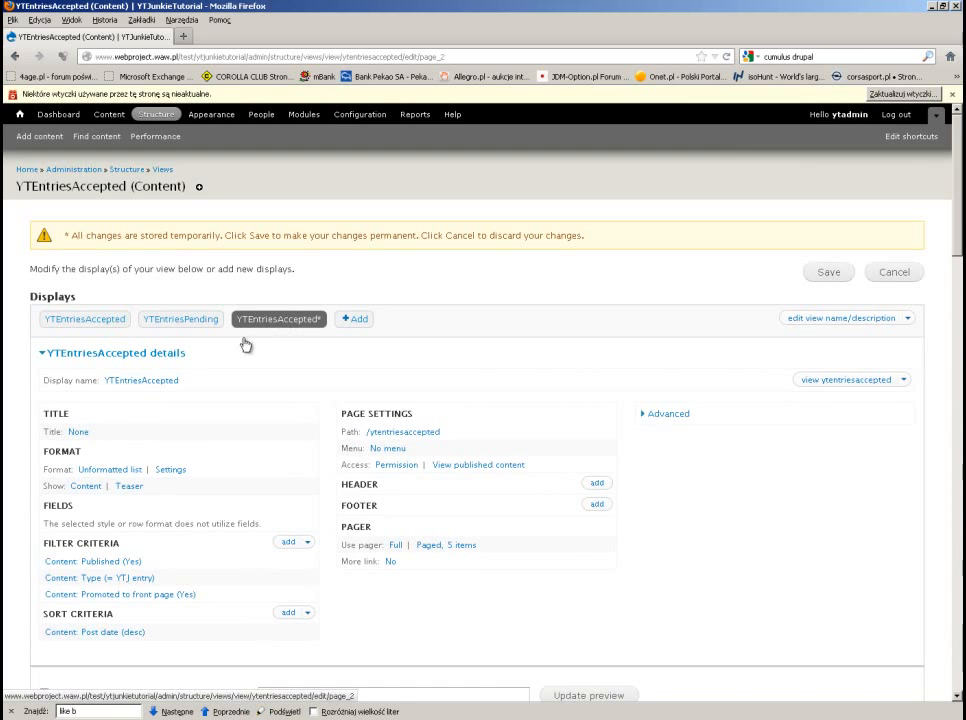
- Rename the cloned display as YTEntriesShuffle
click(137, 381)
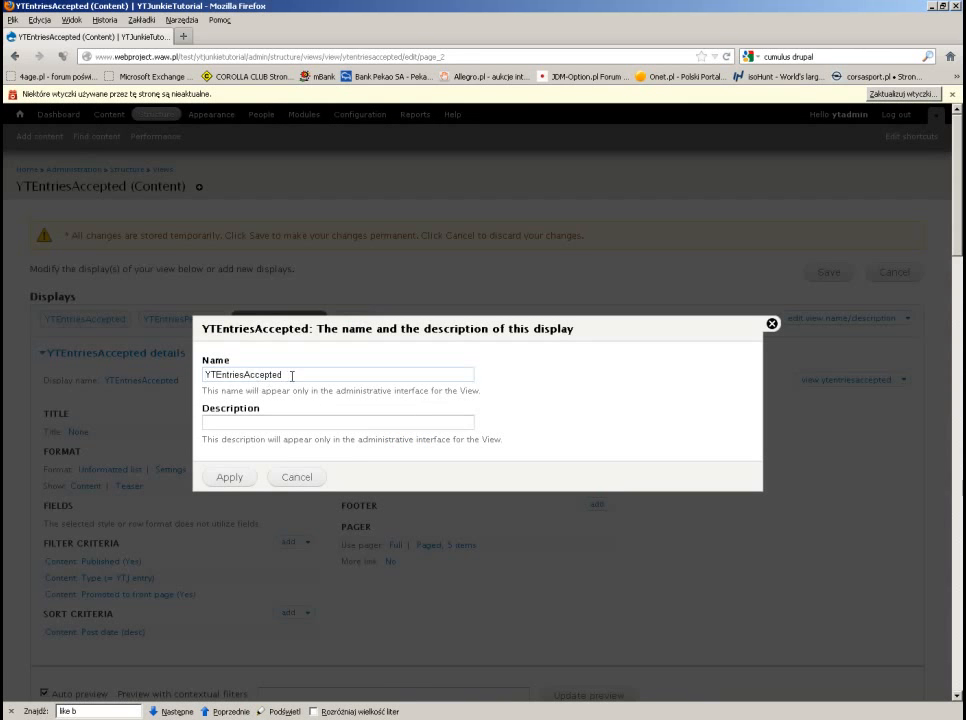
drag(292, 376, 243, 381)
text(Shuffl)
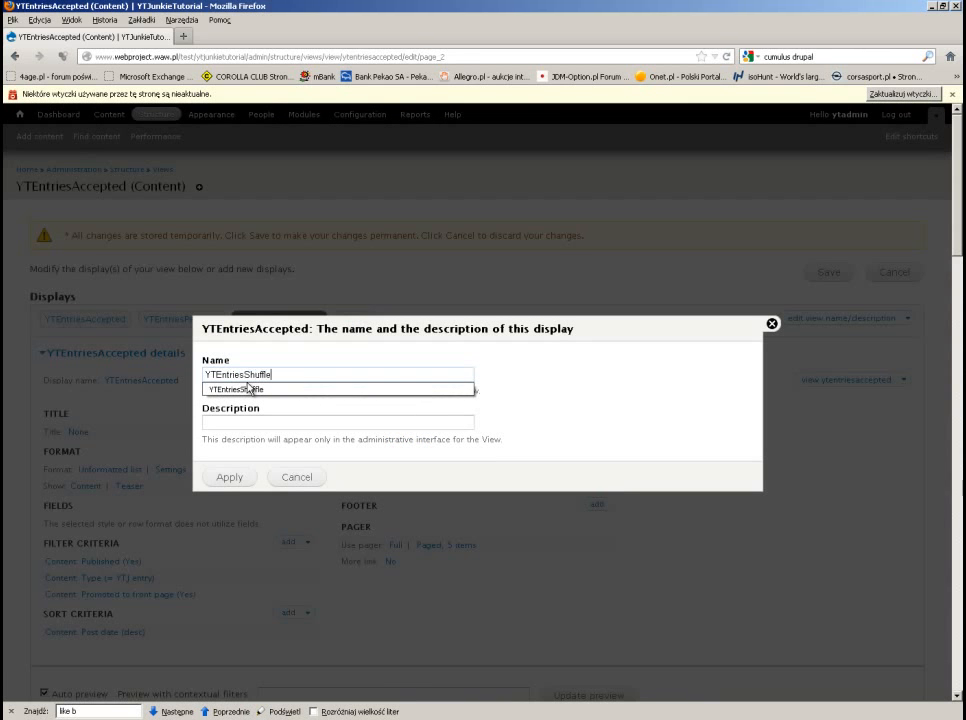
click(233, 476)
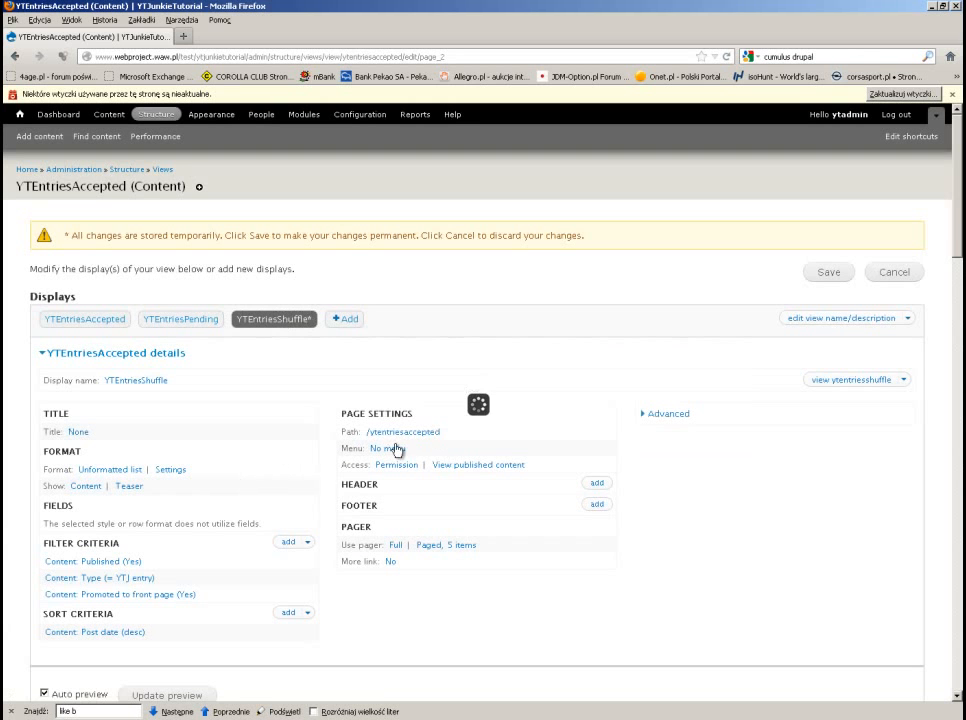
- Set the path of the YTEntriesShuffle display to ytentriesshuffle
click(408, 434)
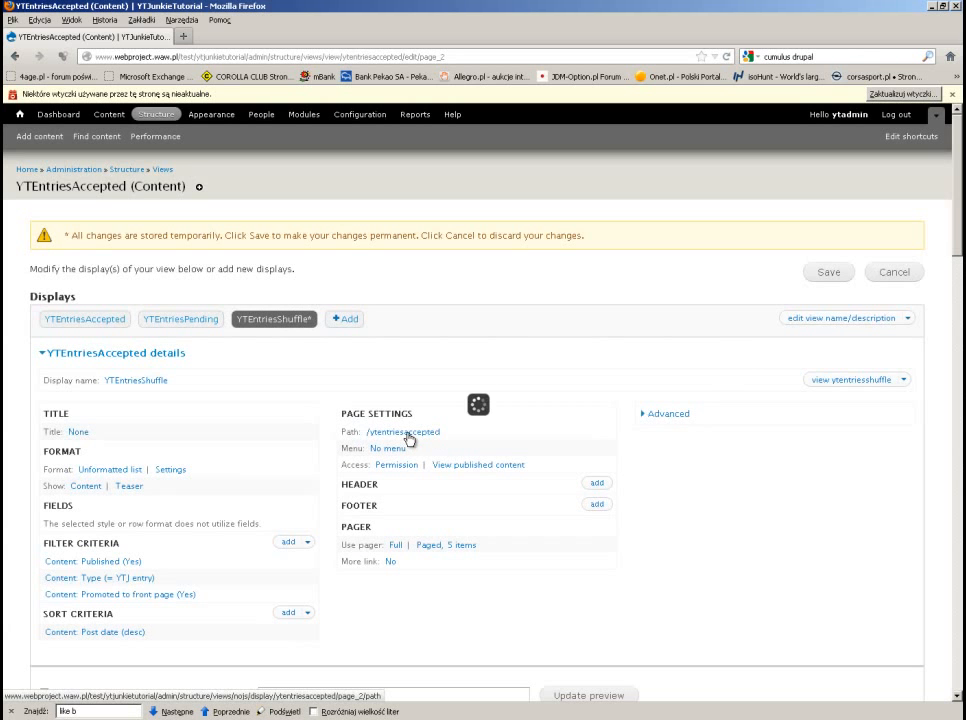
drag(507, 379, 477, 379)
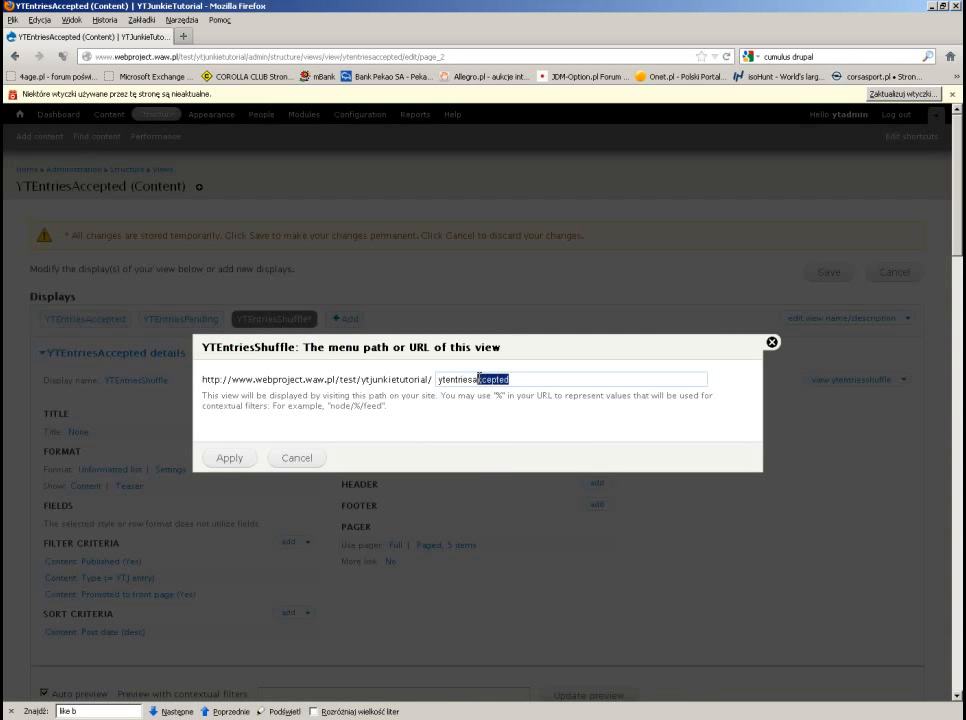
key(BackSpace)
key(BackSpace)
text(shuffl)
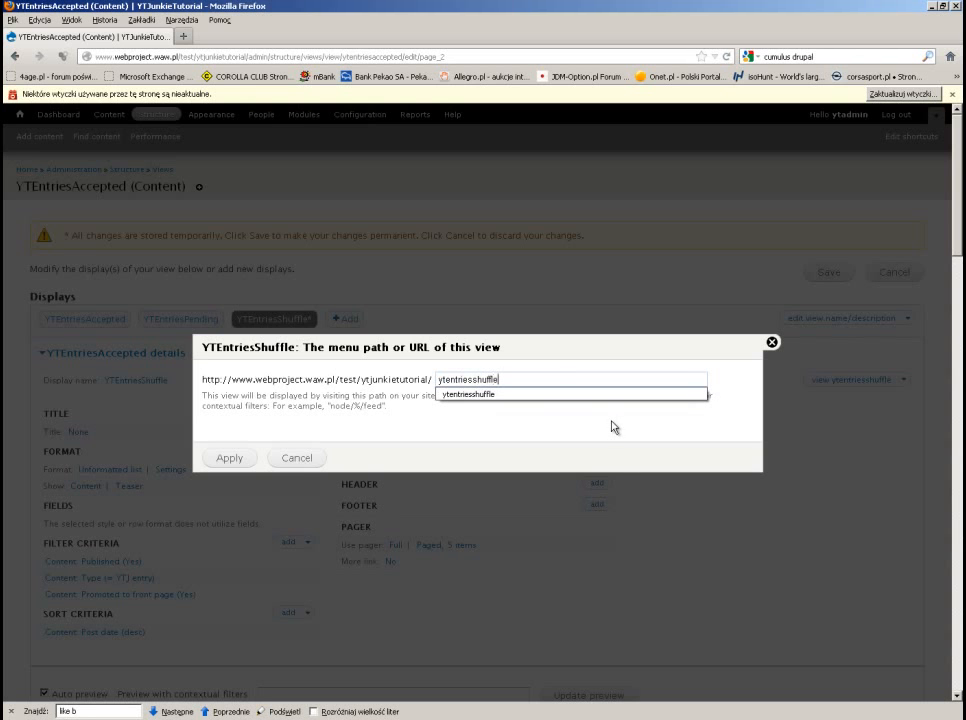
click(212, 458)
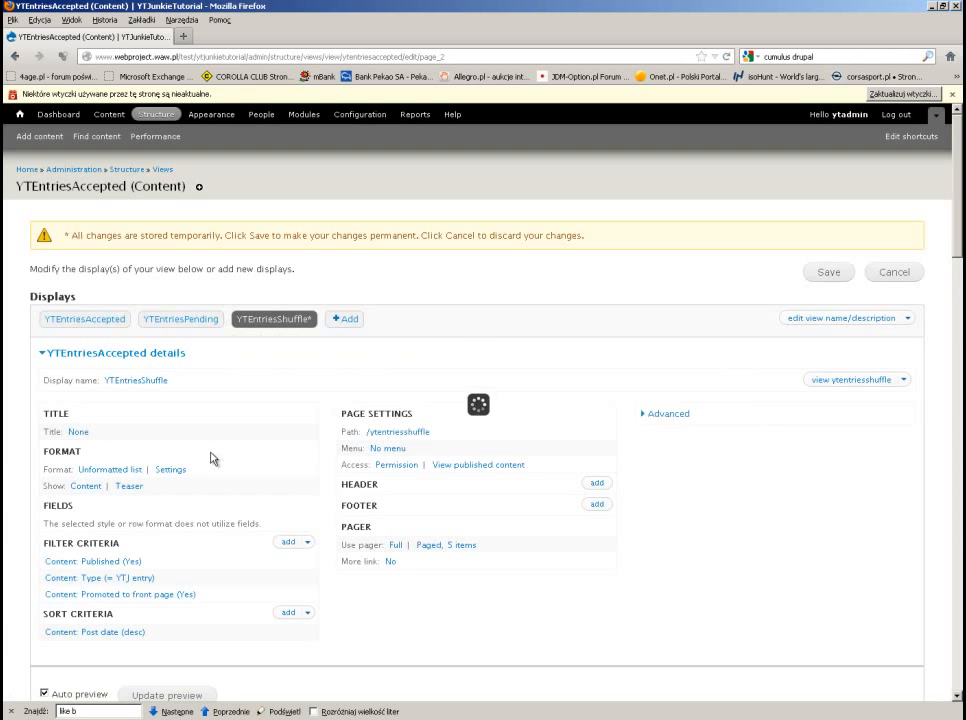
- Remove the Content: Post date sort criterion with the scope left at all displays
scroll(169, 507, down, 1)
scroll(155, 546, down, 1)
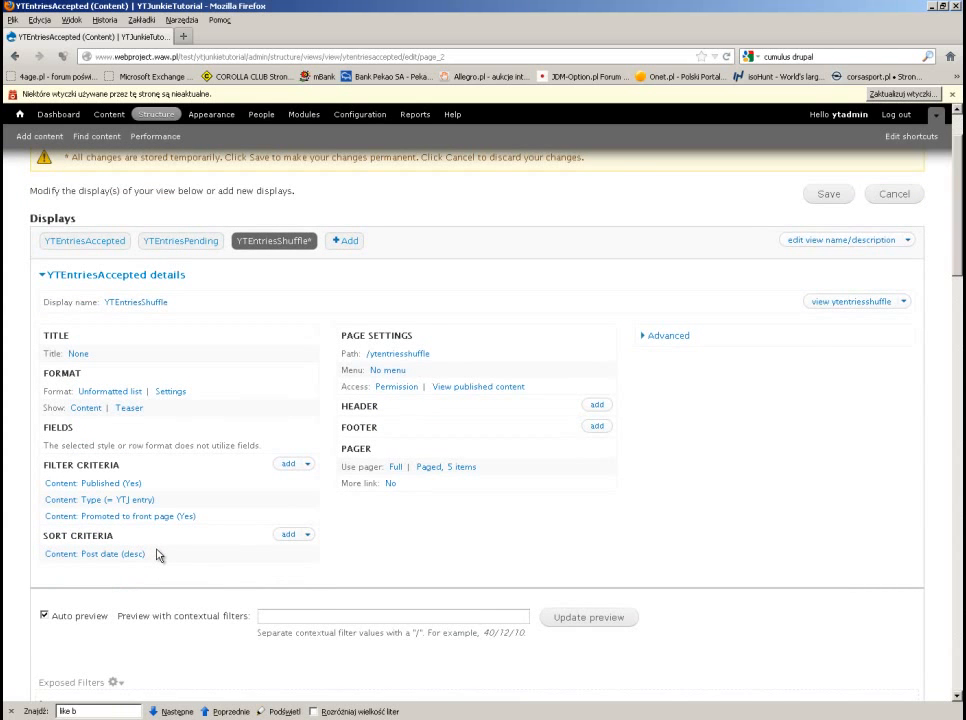
click(122, 560)
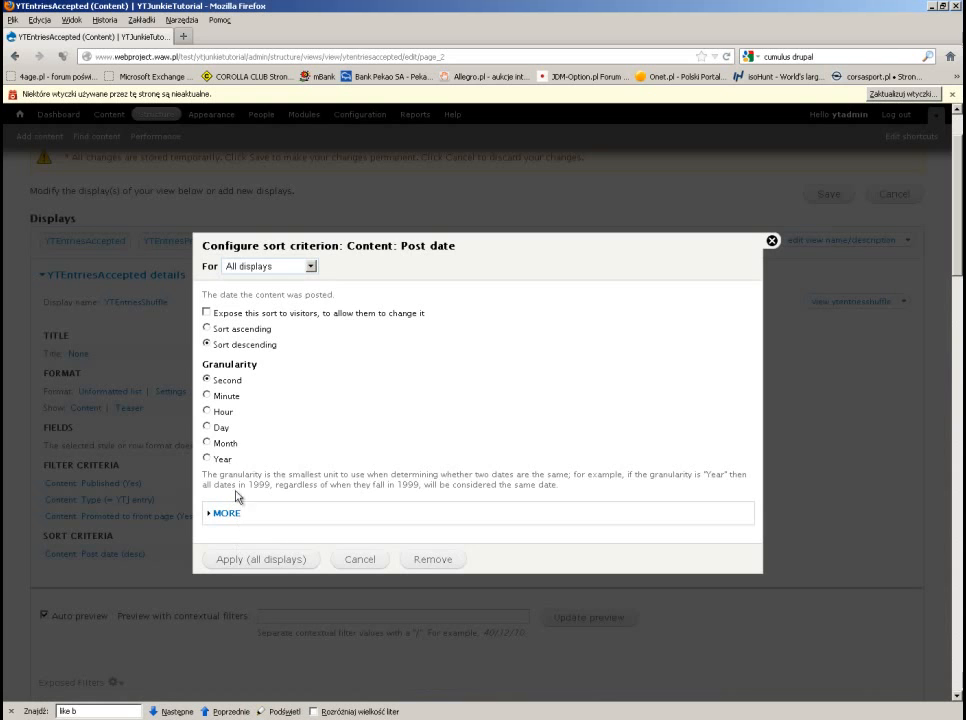
click(433, 559)
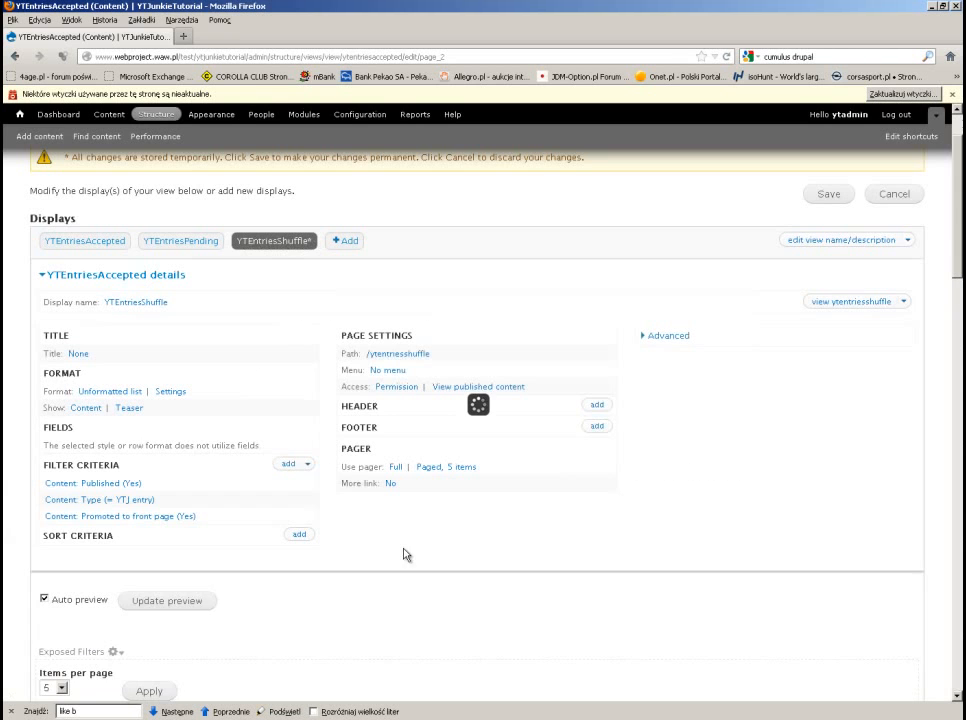
- Add the Global: Random sort criterion to YTEntriesShuffle, overriding this page only and without exposing it to visitors
click(301, 536)
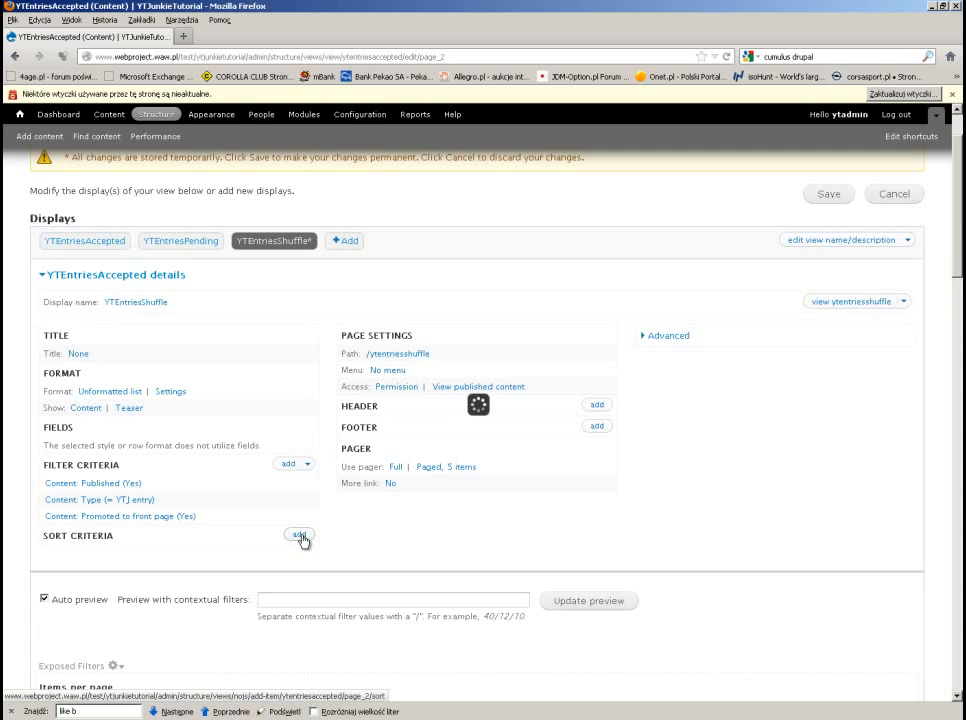
click(291, 242)
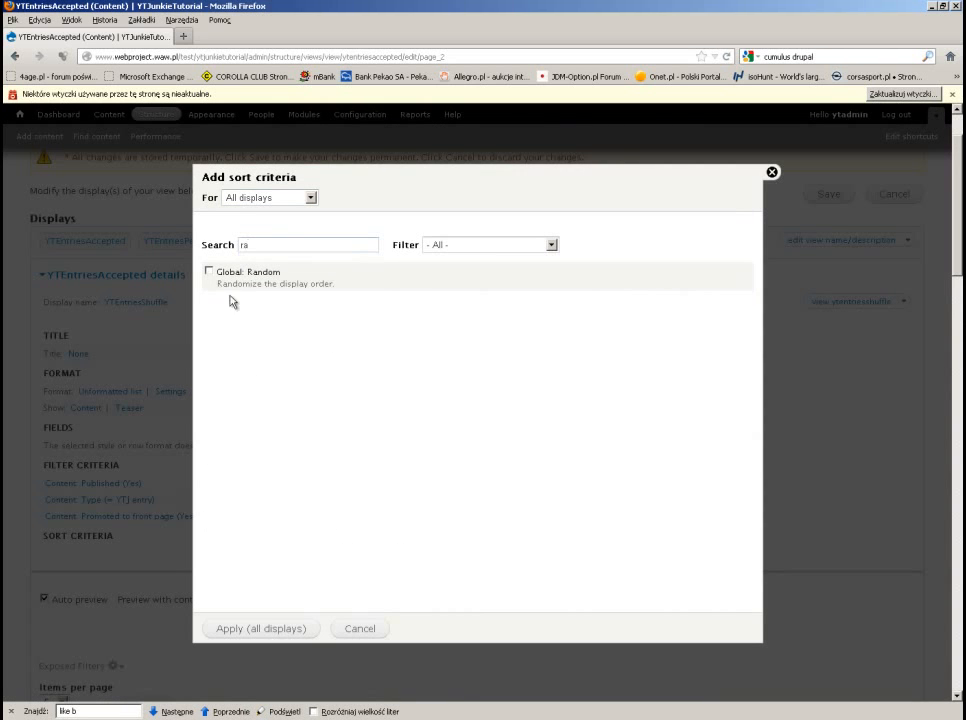
click(209, 271)
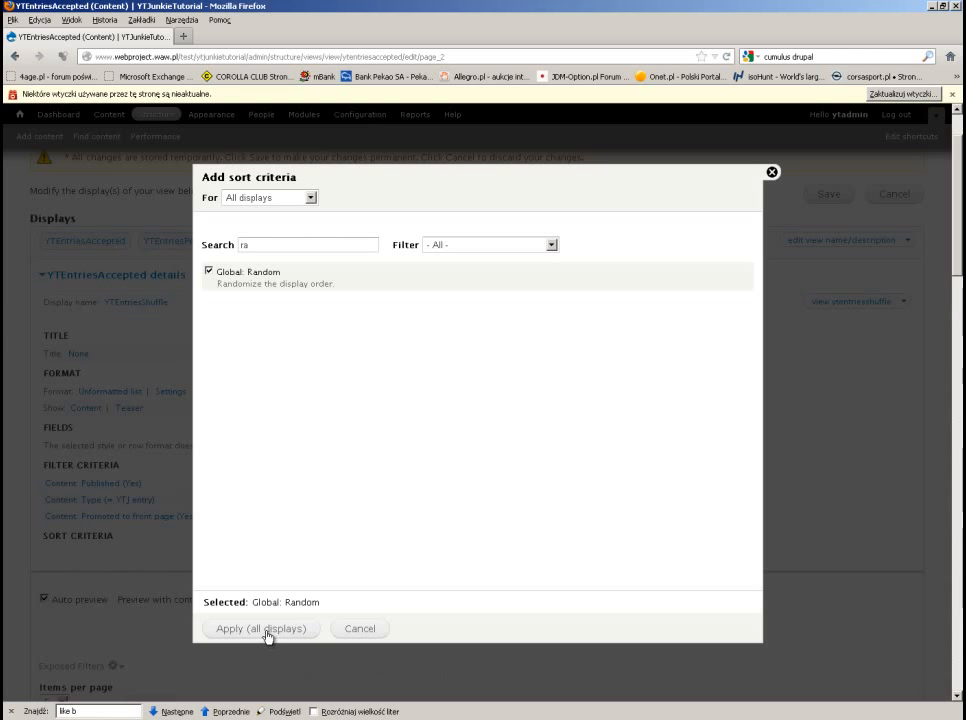
click(295, 198)
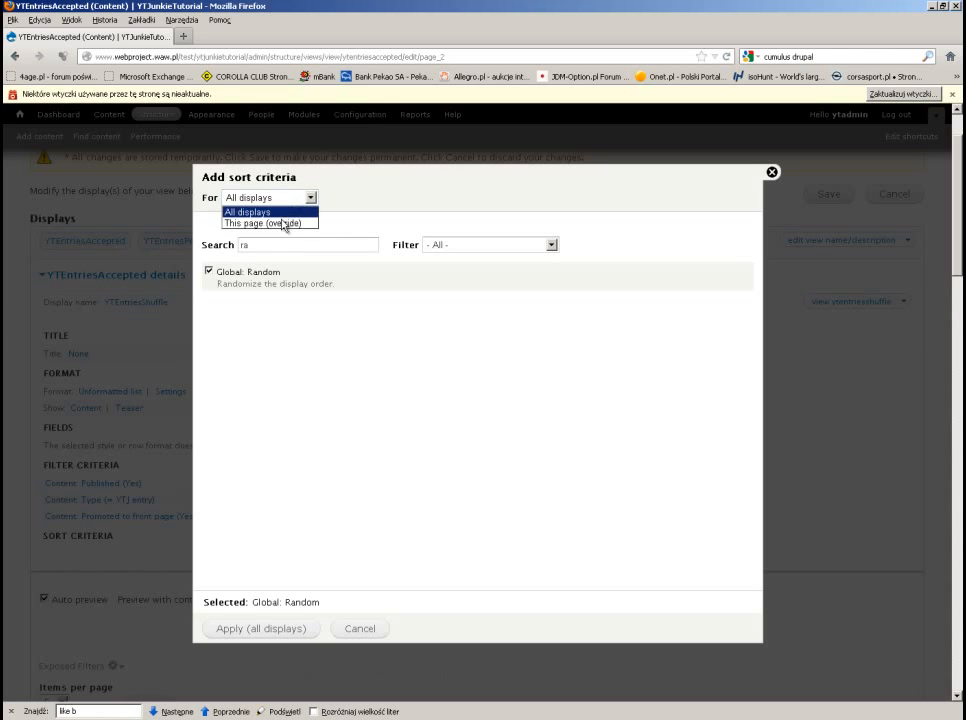
click(280, 222)
click(259, 630)
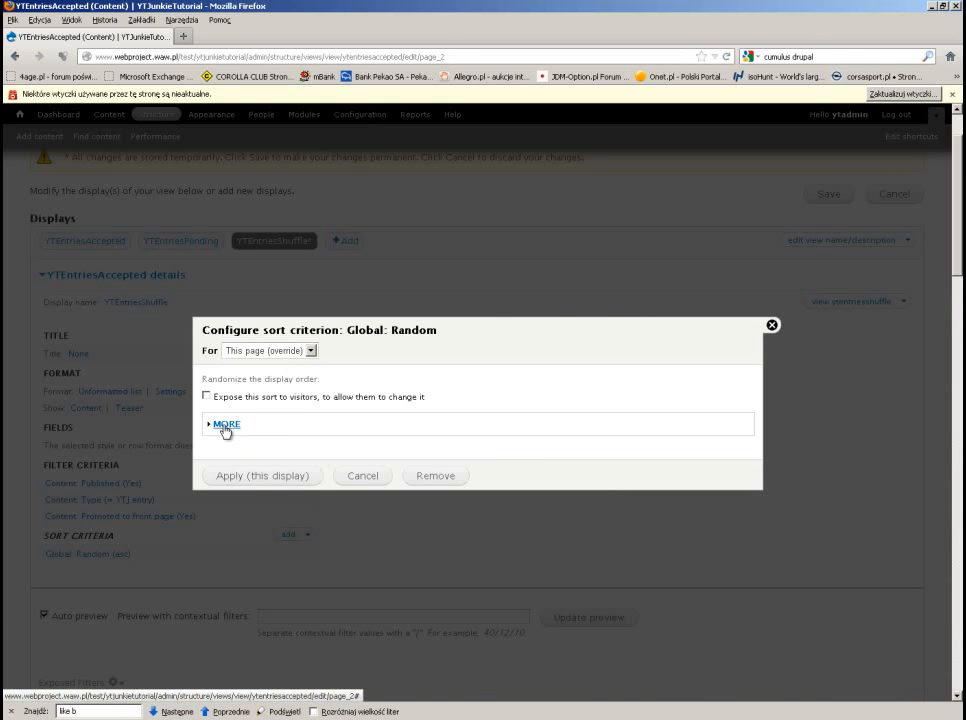
click(263, 476)
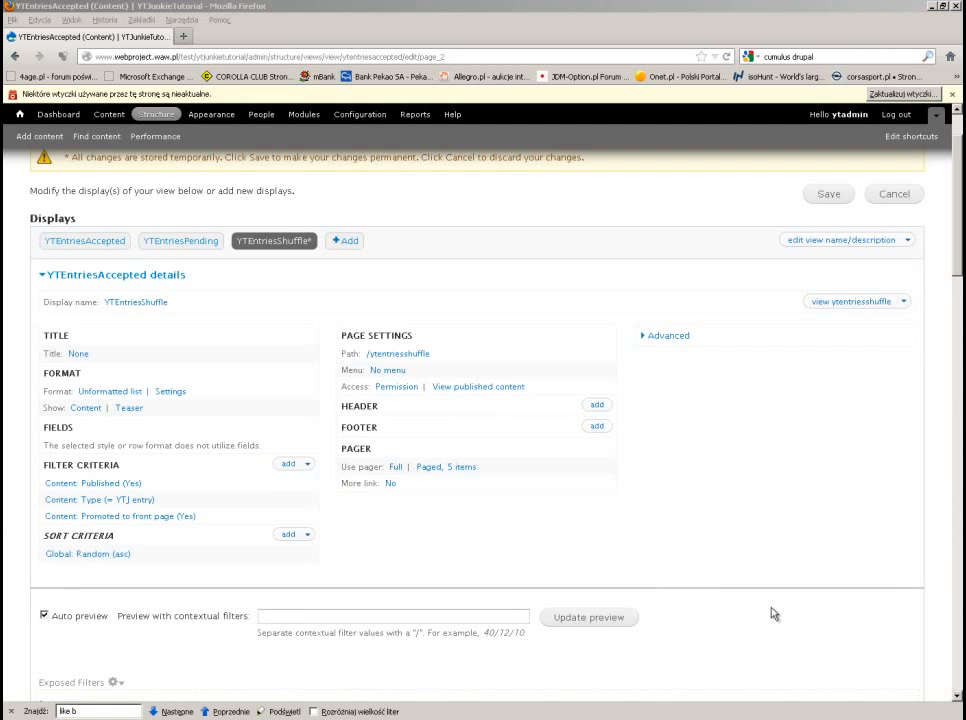
- Change the YTEntriesShuffle pager to display a specified number of items, overriding this page only
scroll(772, 612, down, 15)
scroll(772, 612, down, 3)
scroll(772, 612, up, 18)
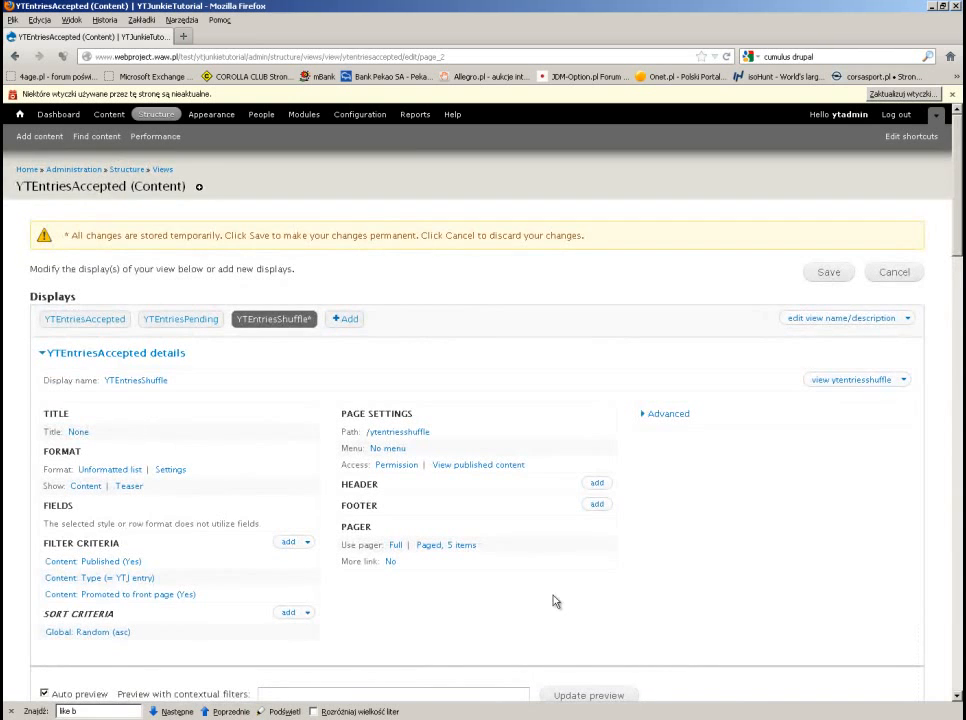
click(460, 546)
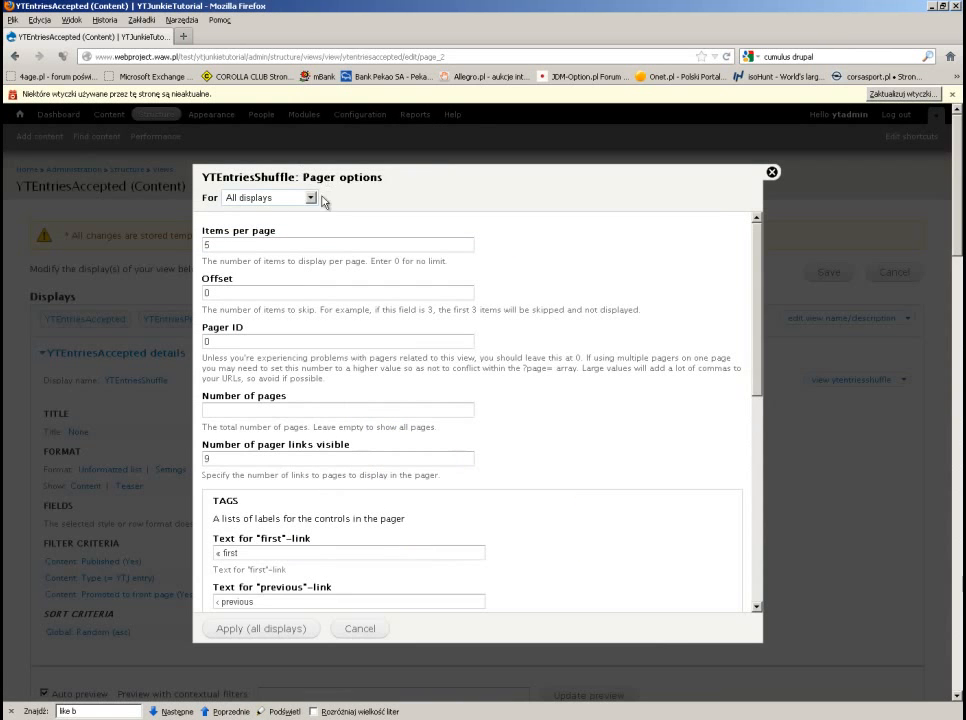
click(772, 172)
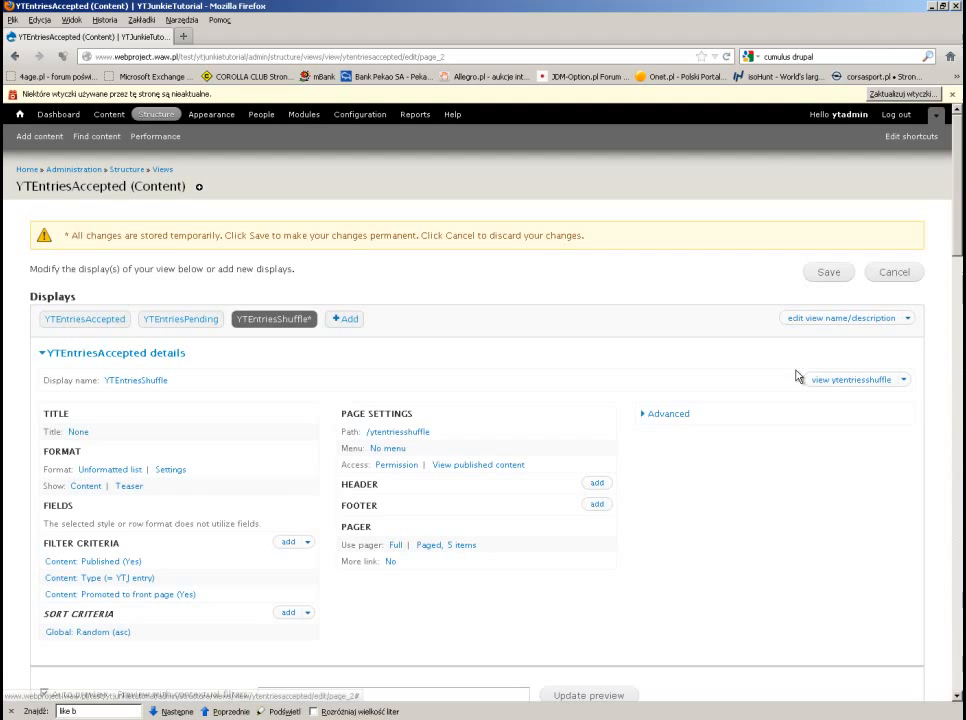
click(396, 546)
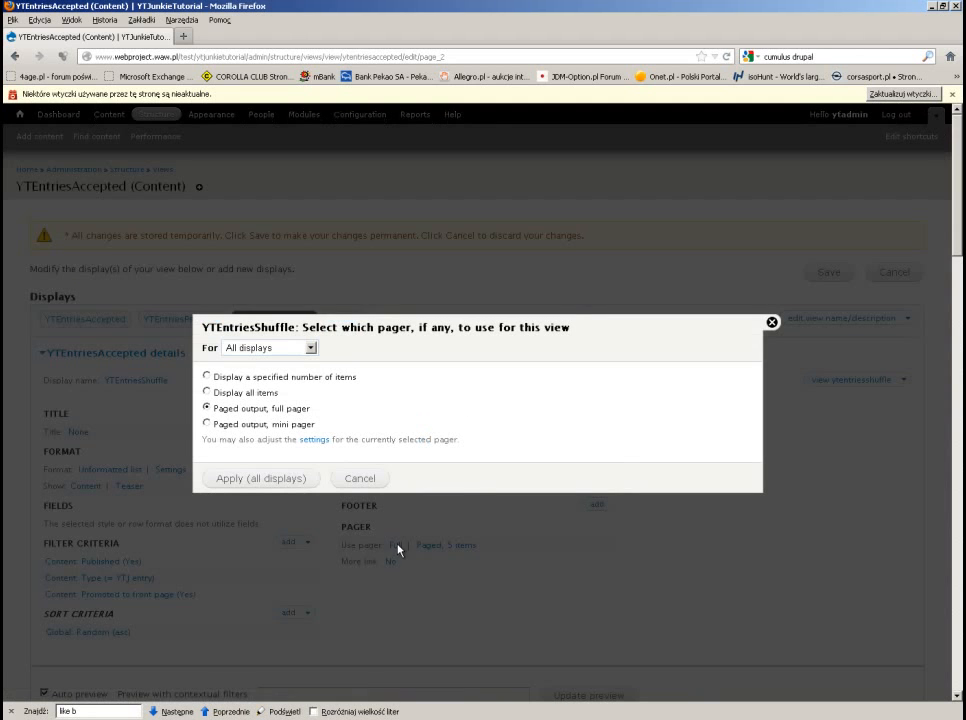
click(224, 380)
click(265, 347)
click(257, 373)
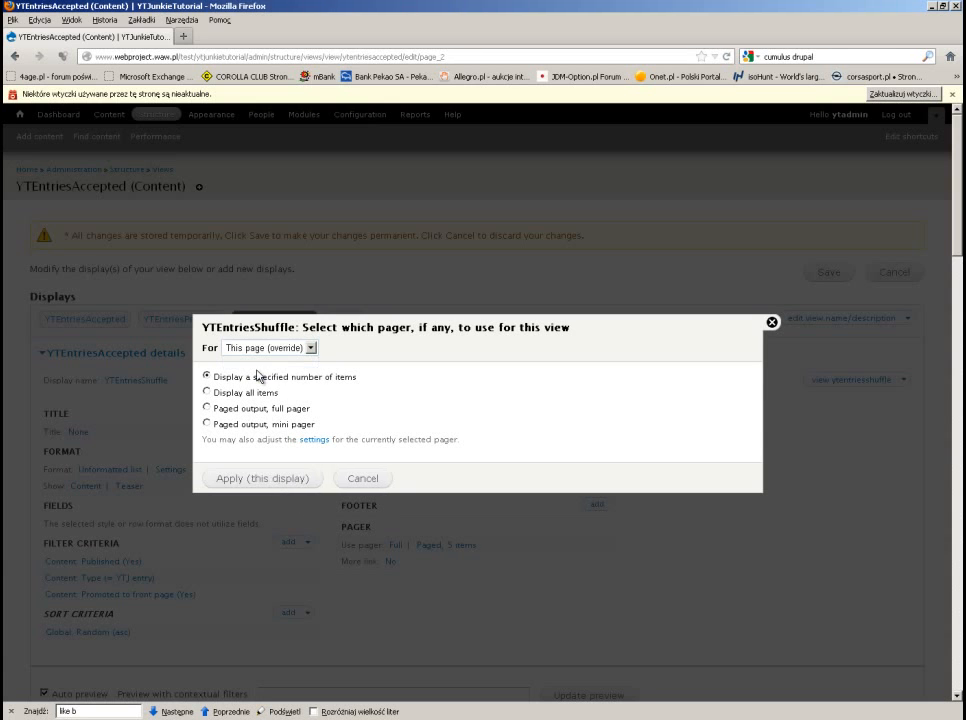
click(253, 477)
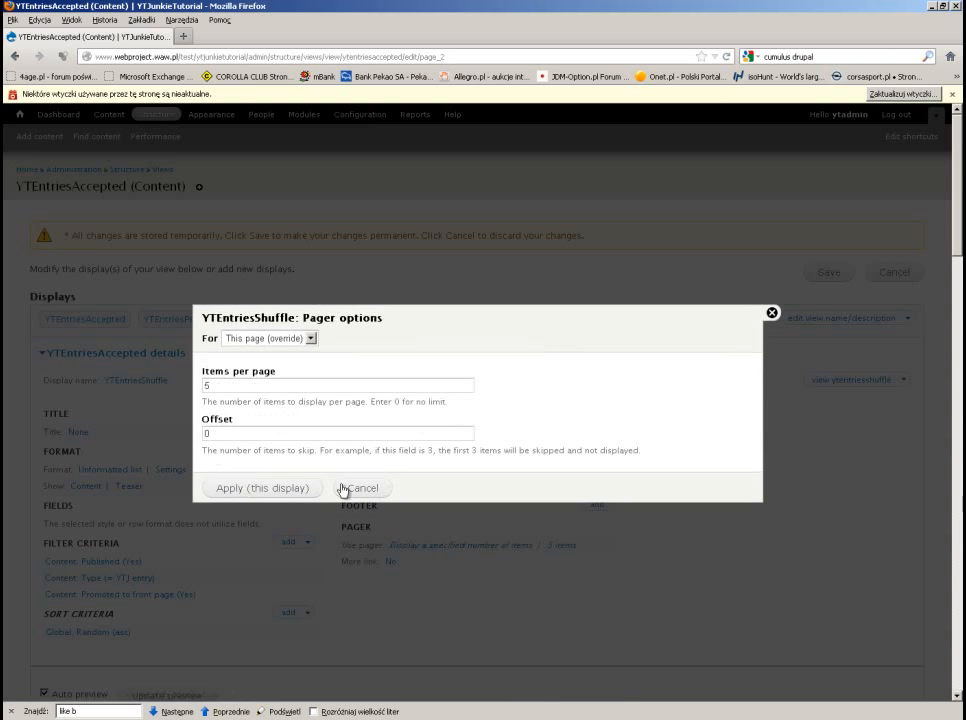
- Set the shuffle display's items per page to 1
click(213, 384)
key(BackSpace)
text(1)
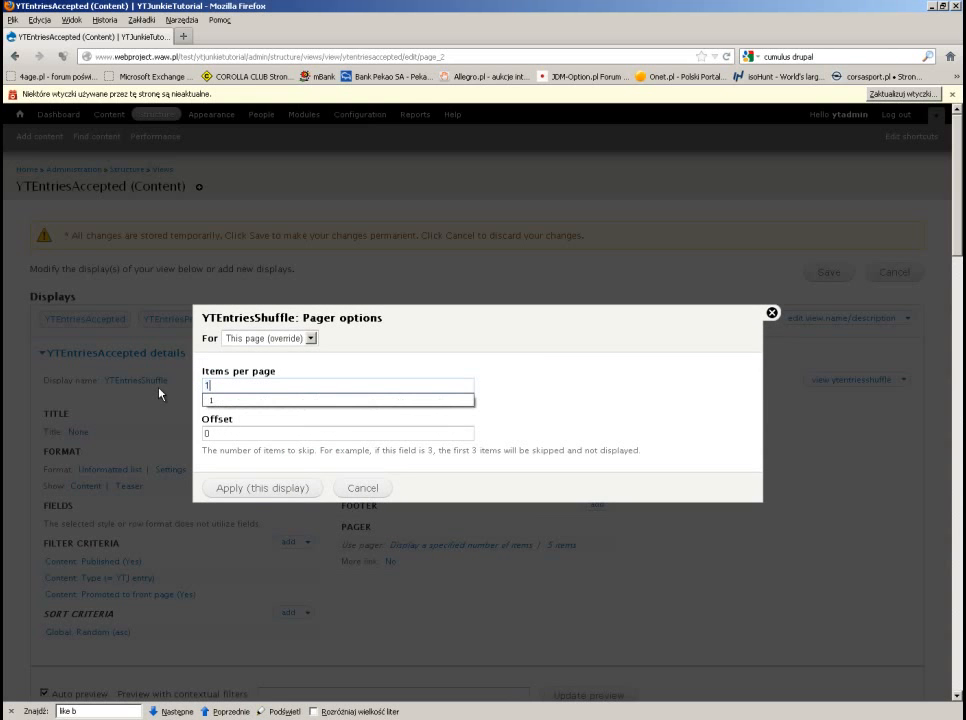
click(257, 489)
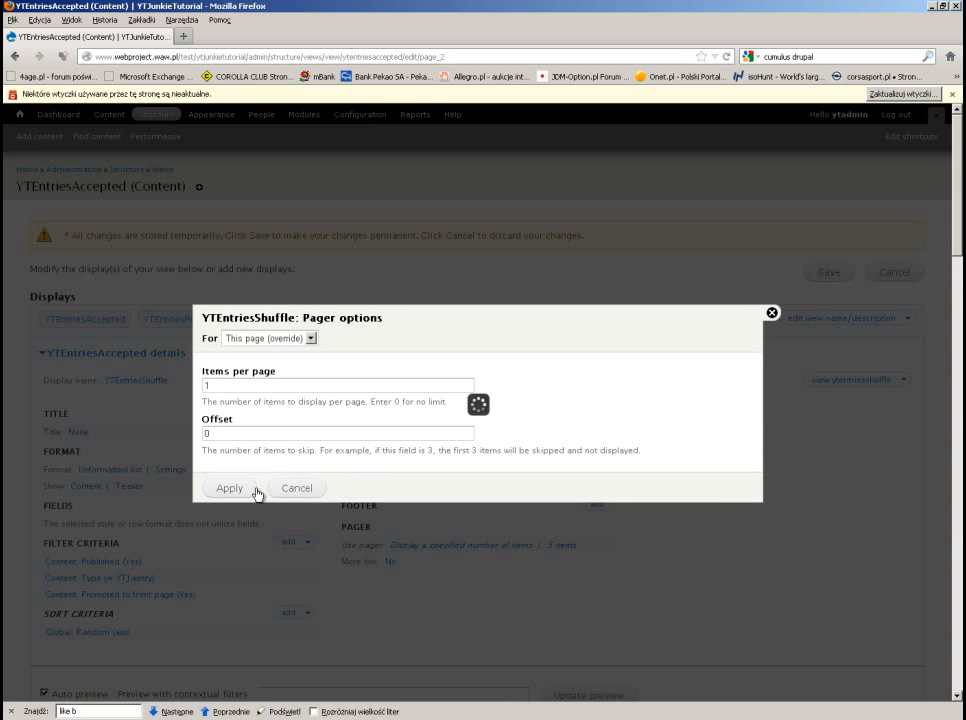
- Save the view and reload the page to check that the preview picks a random entry
click(842, 276)
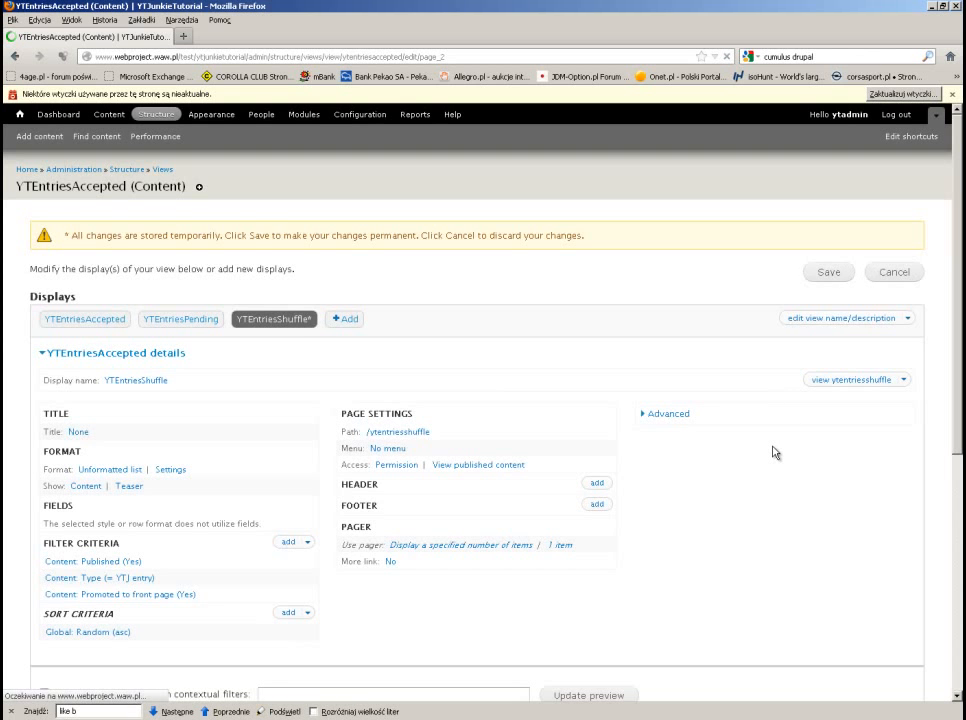
scroll(773, 453, down, 5)
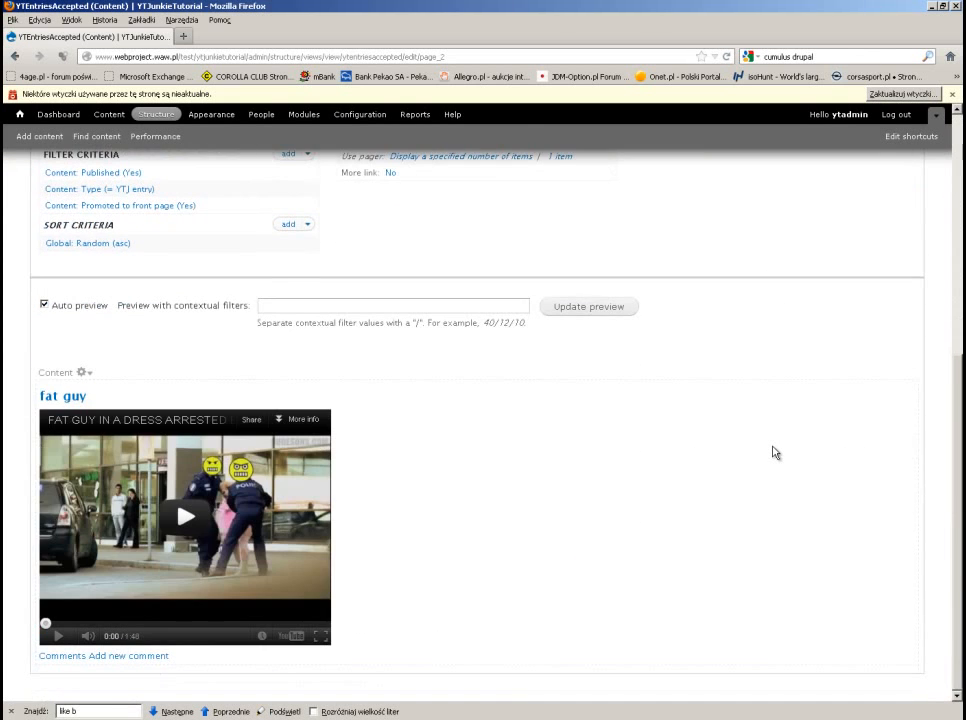
key(F5)
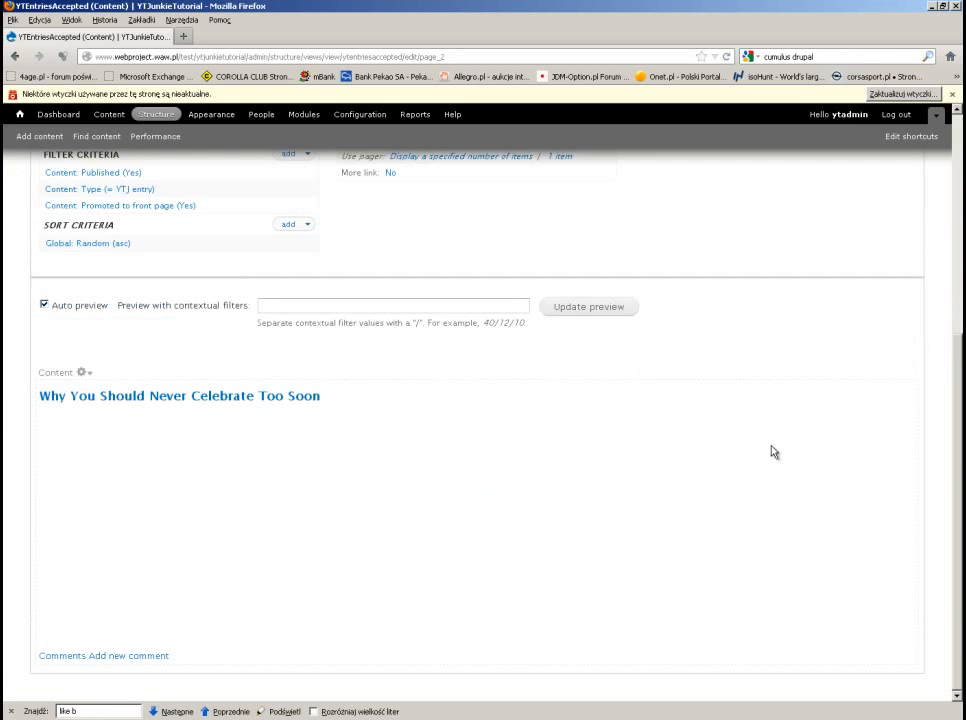
- In page.tpl.php in Notepad++, replace the random entry link's # with the base path plus ytentriesshuffle, and save the file
scroll(773, 453, up, 5)
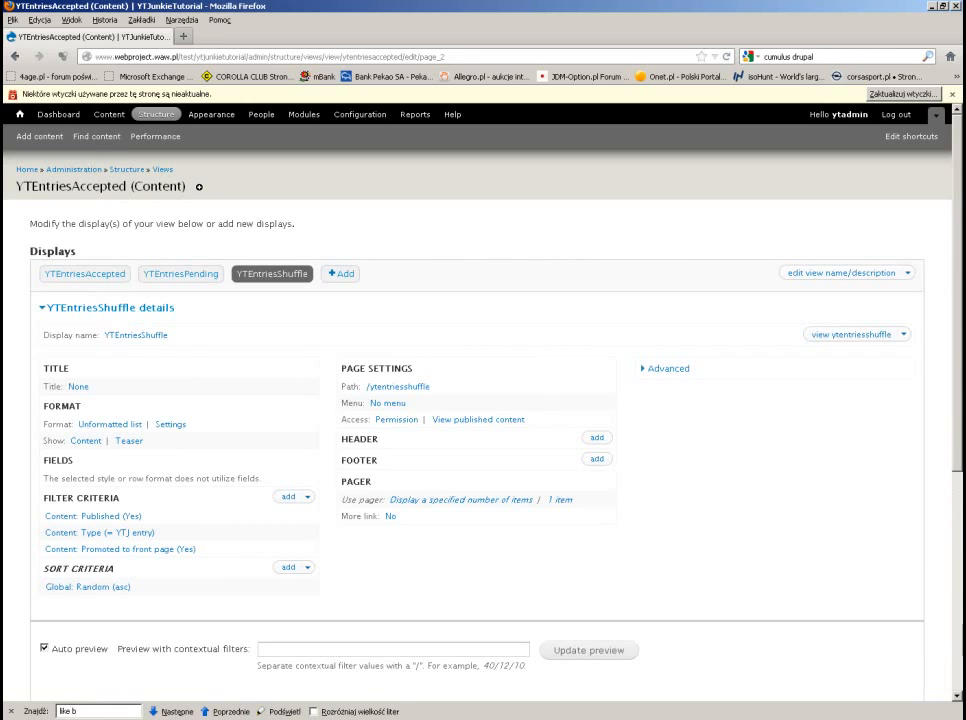
key(alt+Tab)
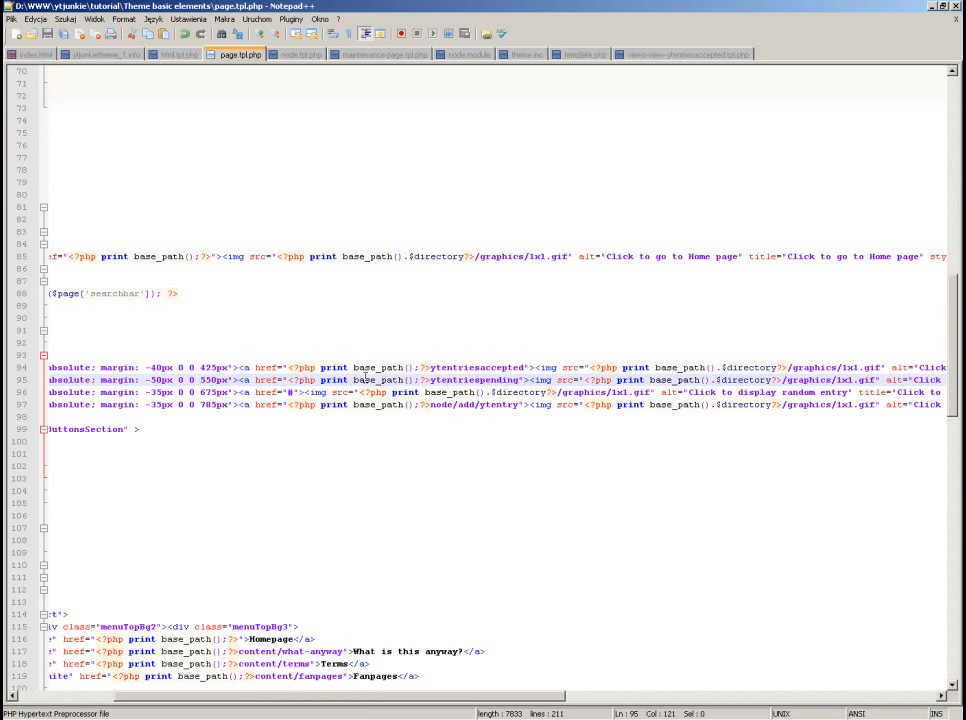
shift+click(286, 380)
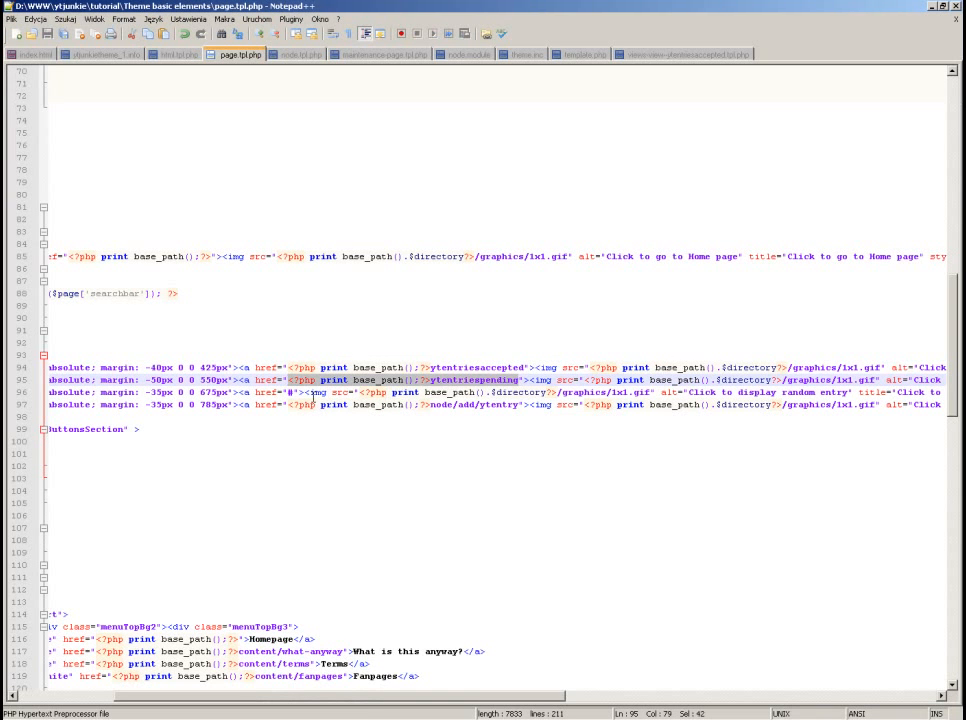
key(ctrl+c)
double_click(290, 392)
key(ctrl+v)
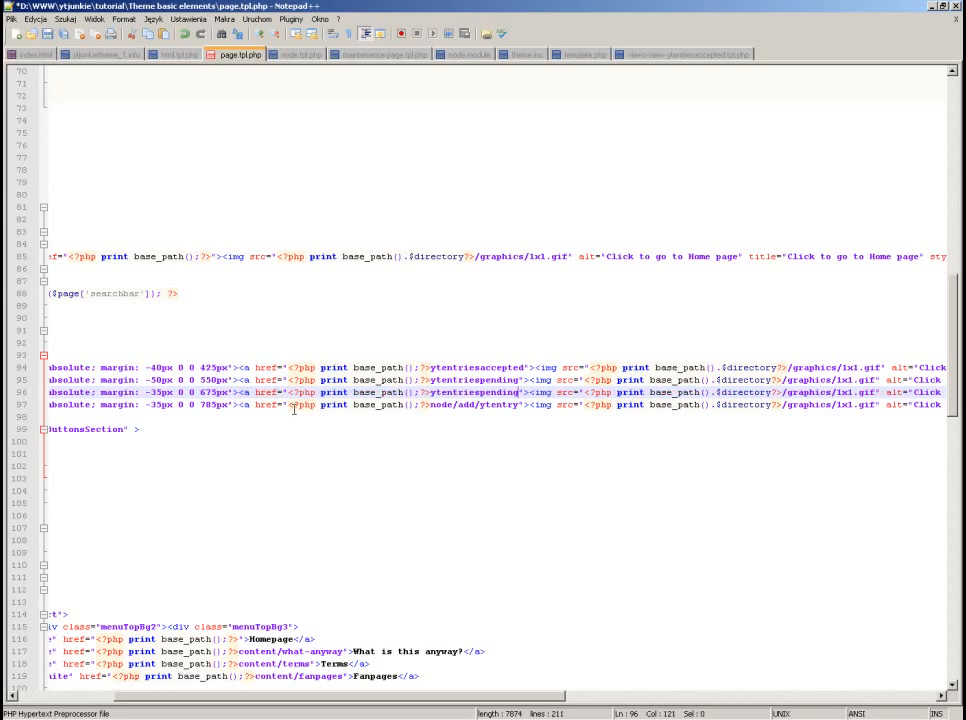
shift+click(479, 396)
text(shuffle)
key(ctrl+s)
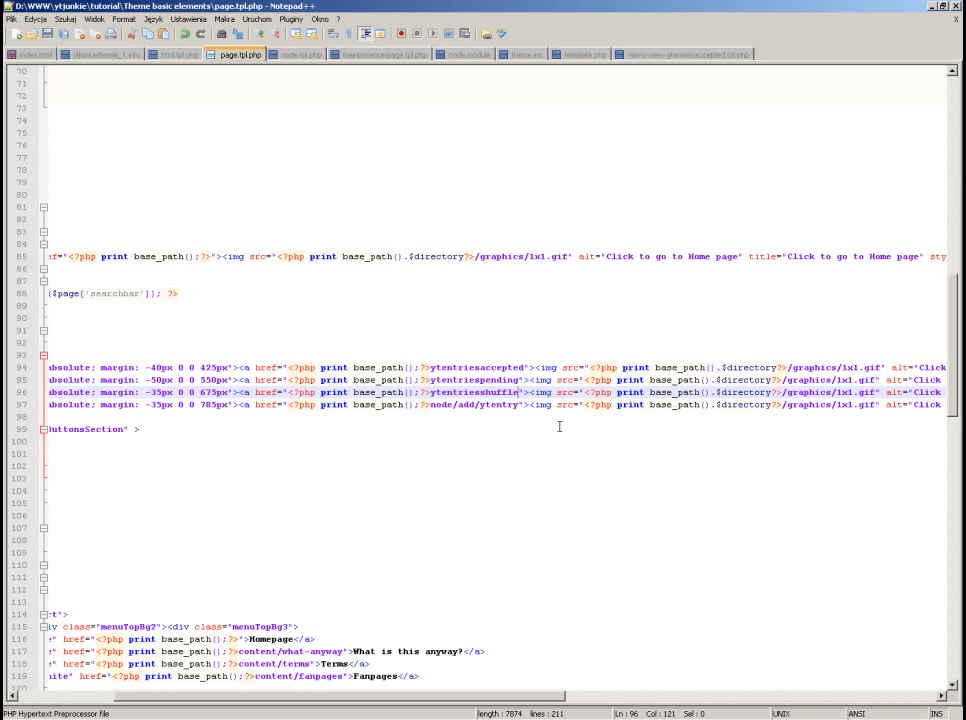
- Upload page.tpl.php to the server's ytjunkietheme_1 folder with FileZilla and clear all Drupal caches from the Performance page in Firefox
key(alt+Tab)
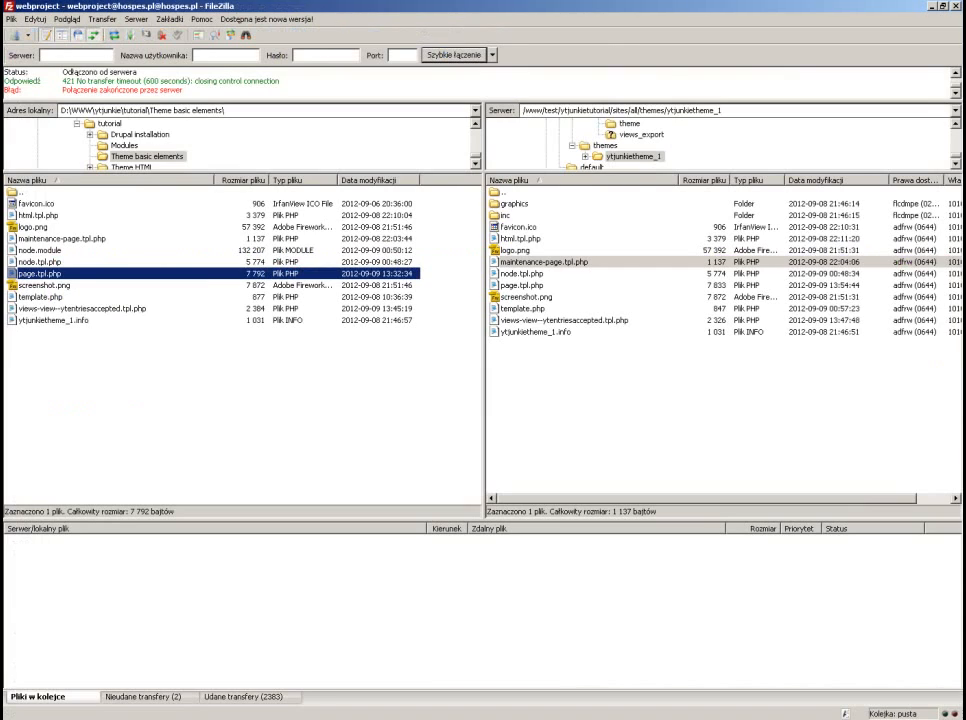
drag(37, 272, 601, 355)
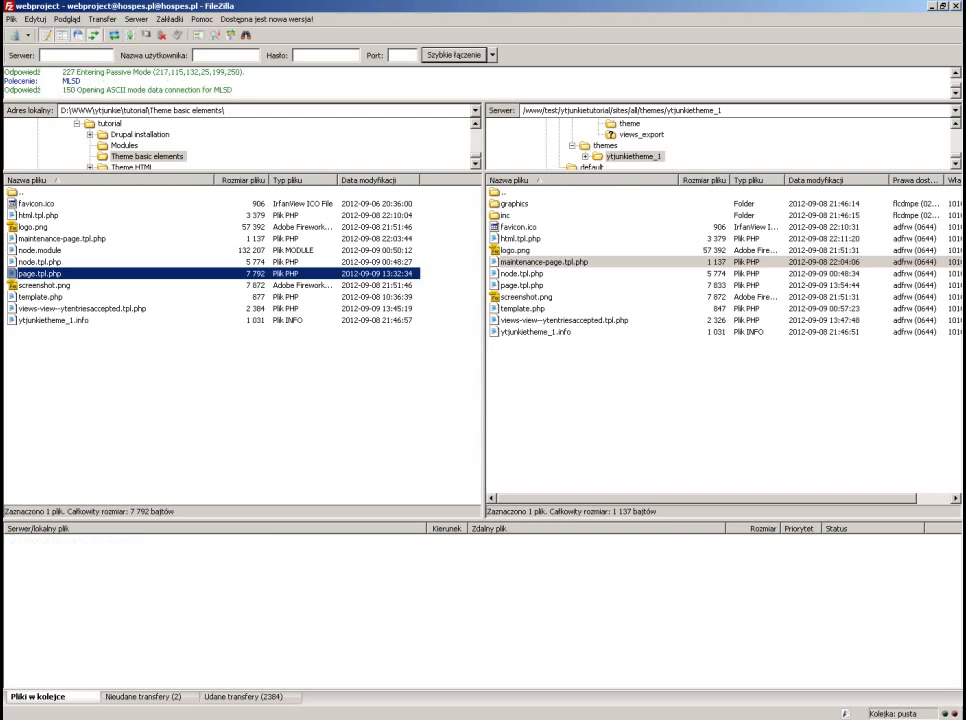
key(alt+Tab)
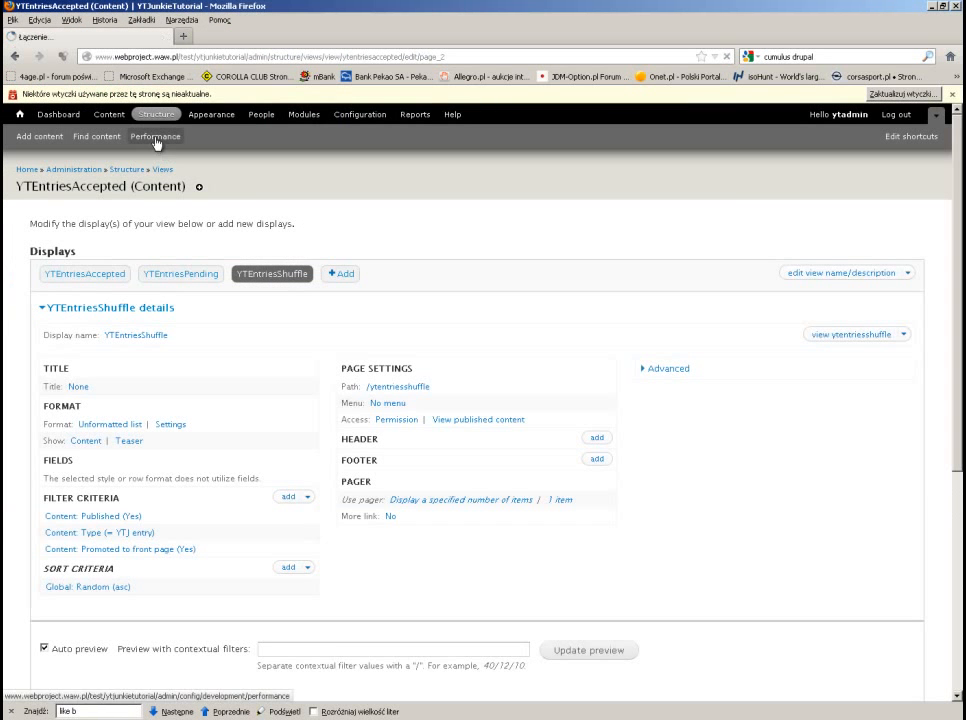
click(155, 136)
click(113, 242)
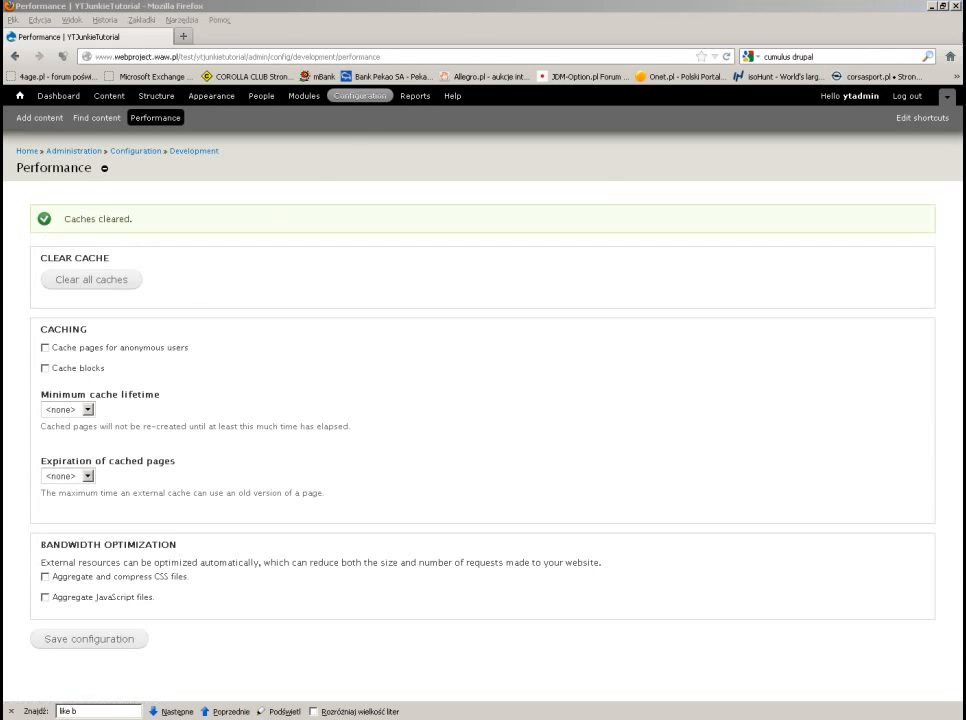
- Switch to the site in Chrome, go to its home page and follow the Shuffle link repeatedly to test random entry selection
key(alt+Tab)
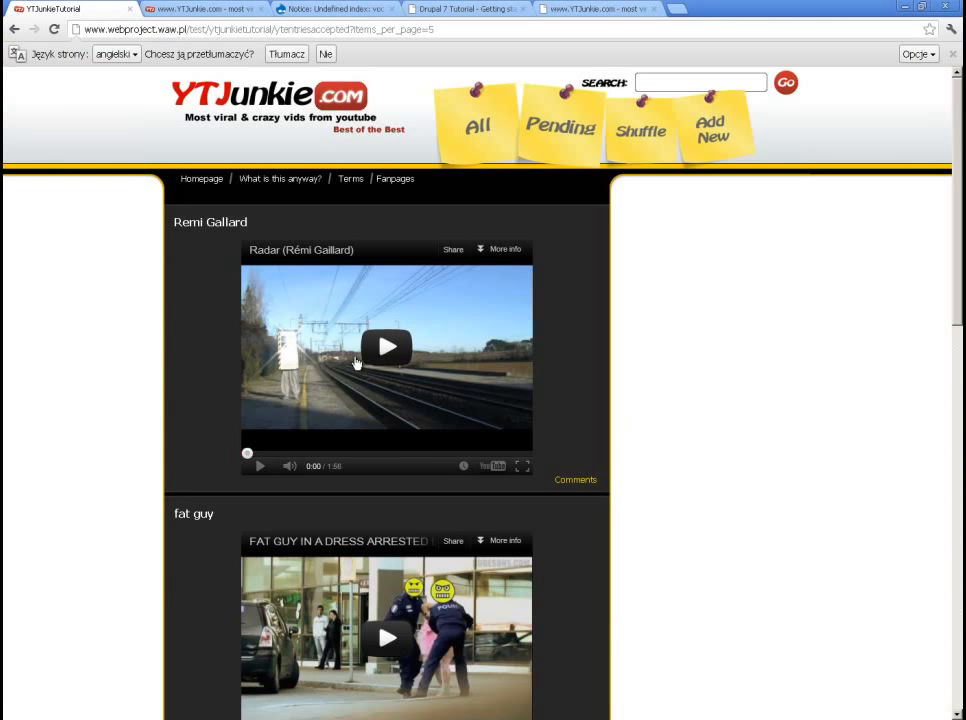
click(318, 103)
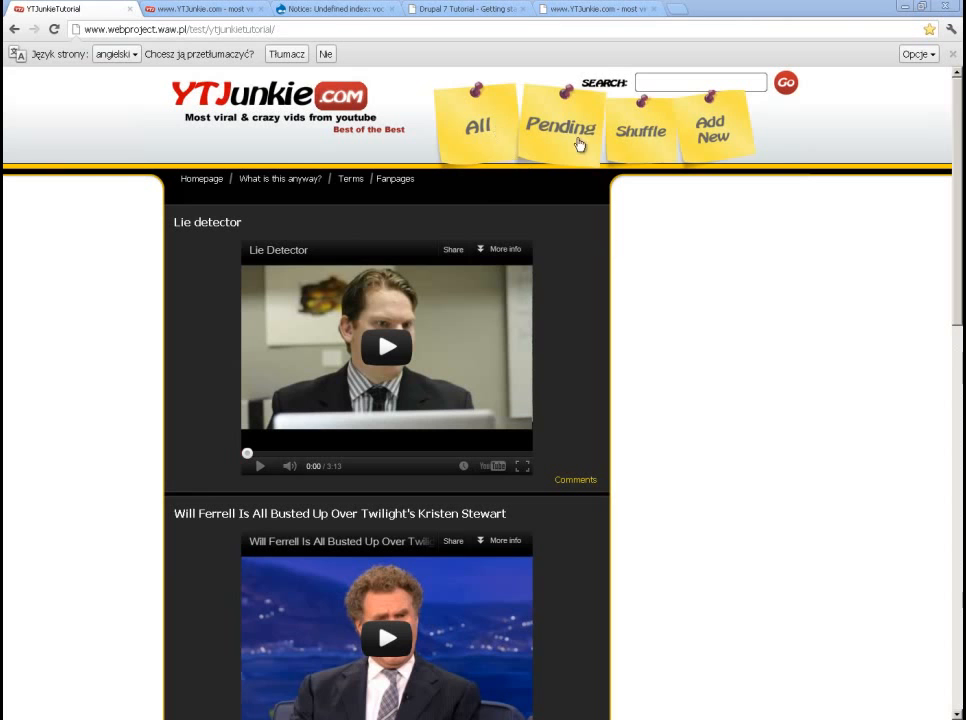
click(638, 132)
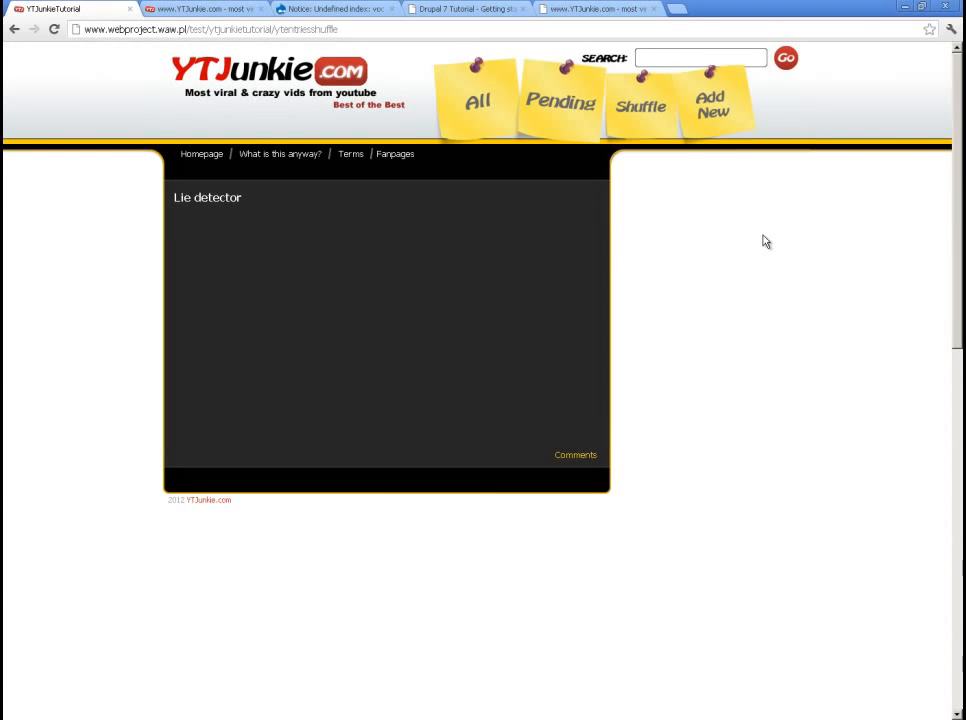
click(657, 140)
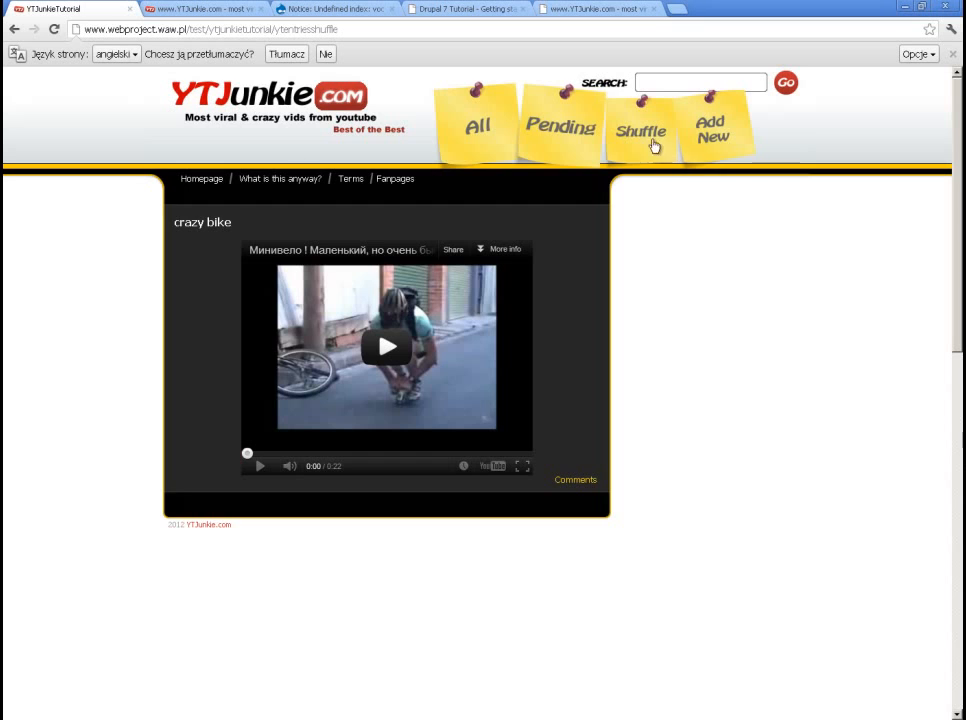
click(653, 147)
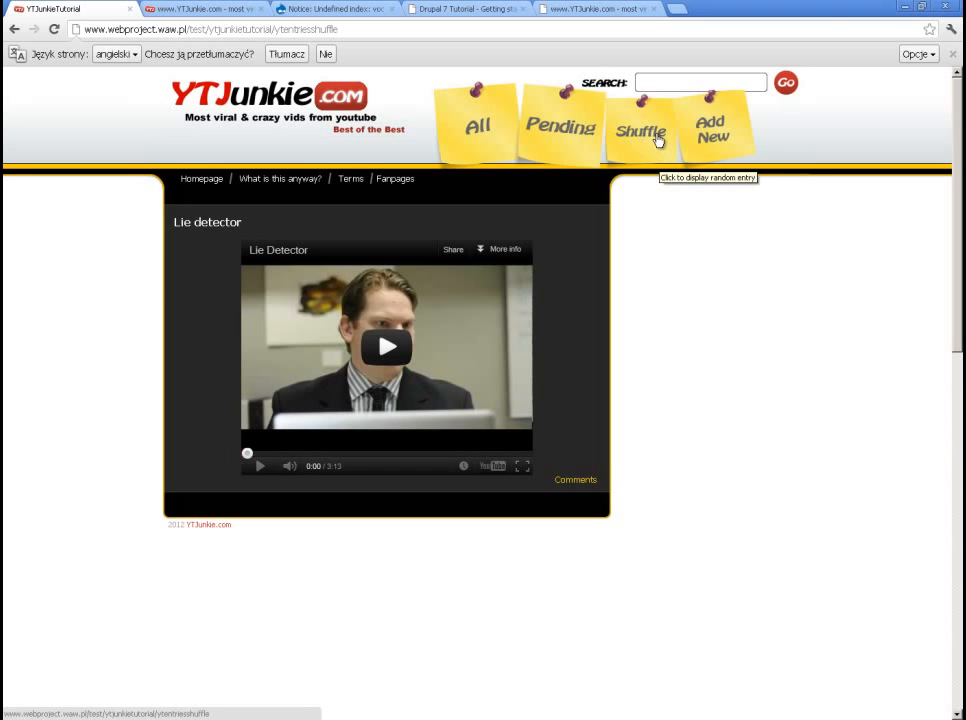
click(647, 131)
click(647, 131)
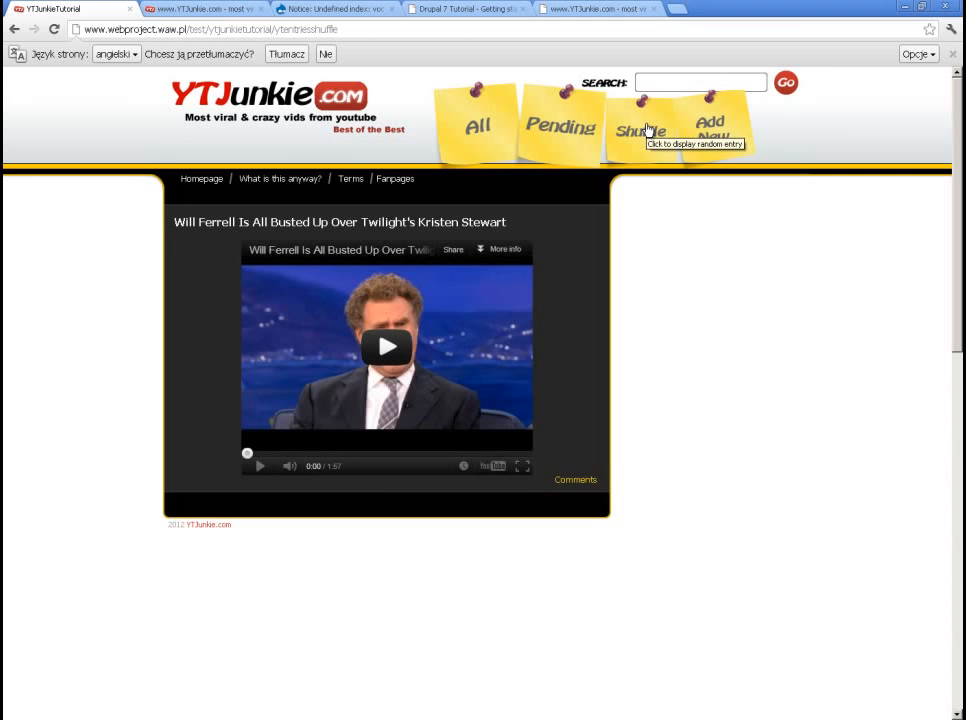
- Visit the site's Pending and All listings and look through the entries on the All page and home page
click(563, 123)
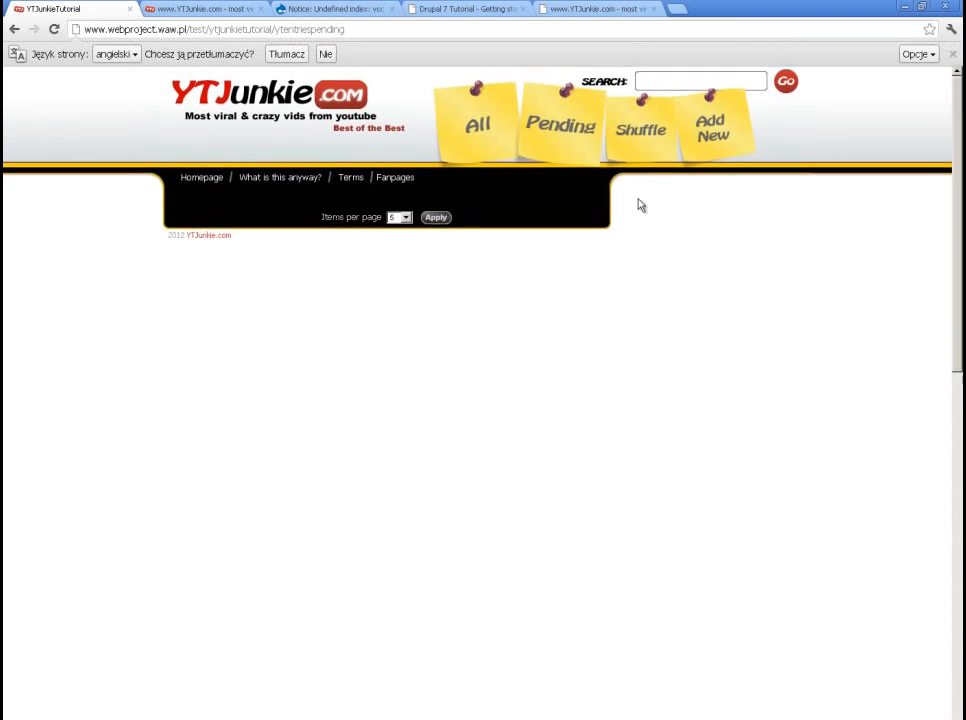
click(476, 127)
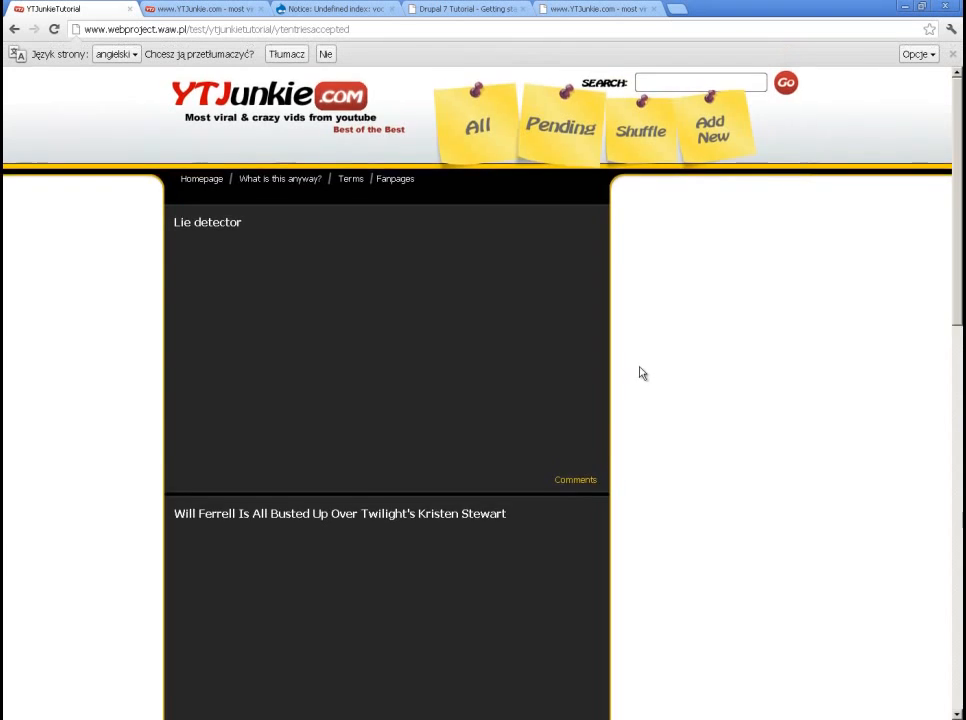
scroll(642, 373, down, 10)
scroll(642, 373, up, 10)
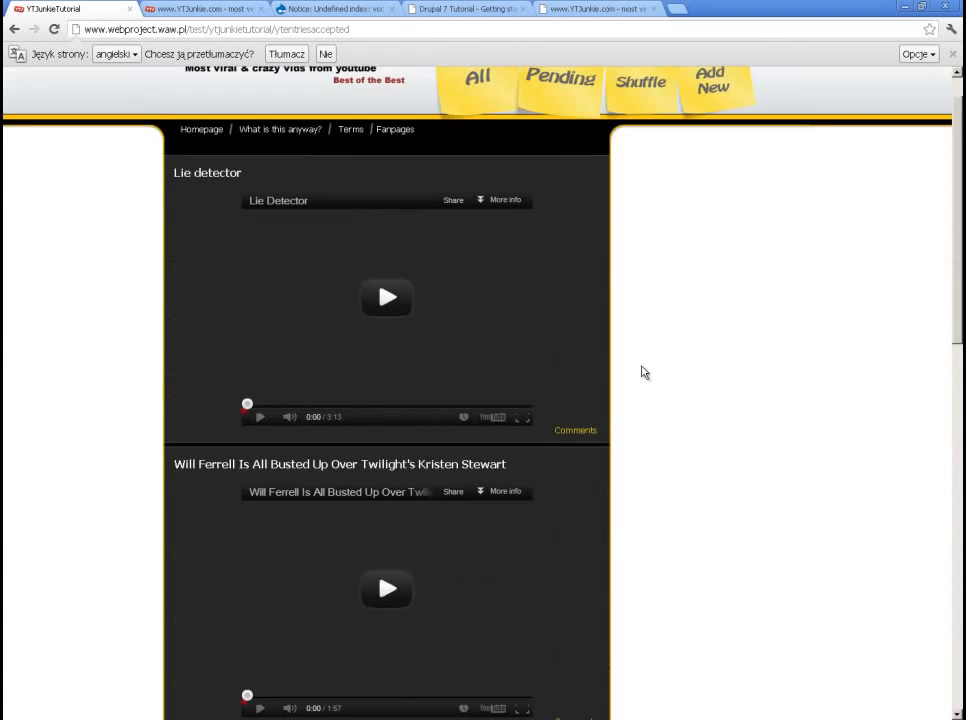
scroll(644, 372, up, 1)
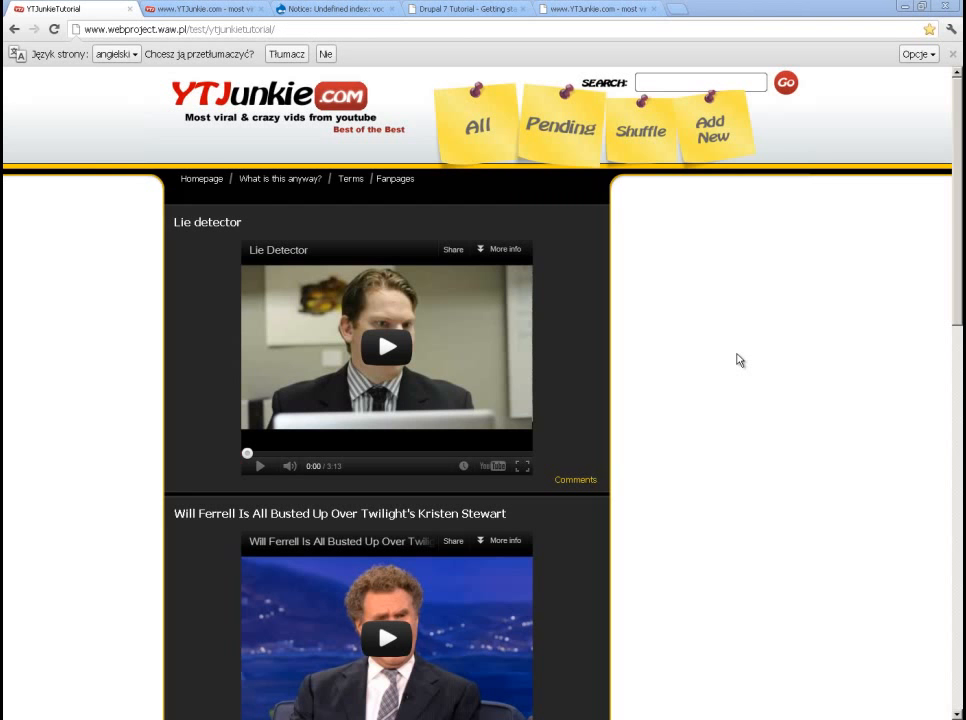
scroll(668, 287, down, 10)
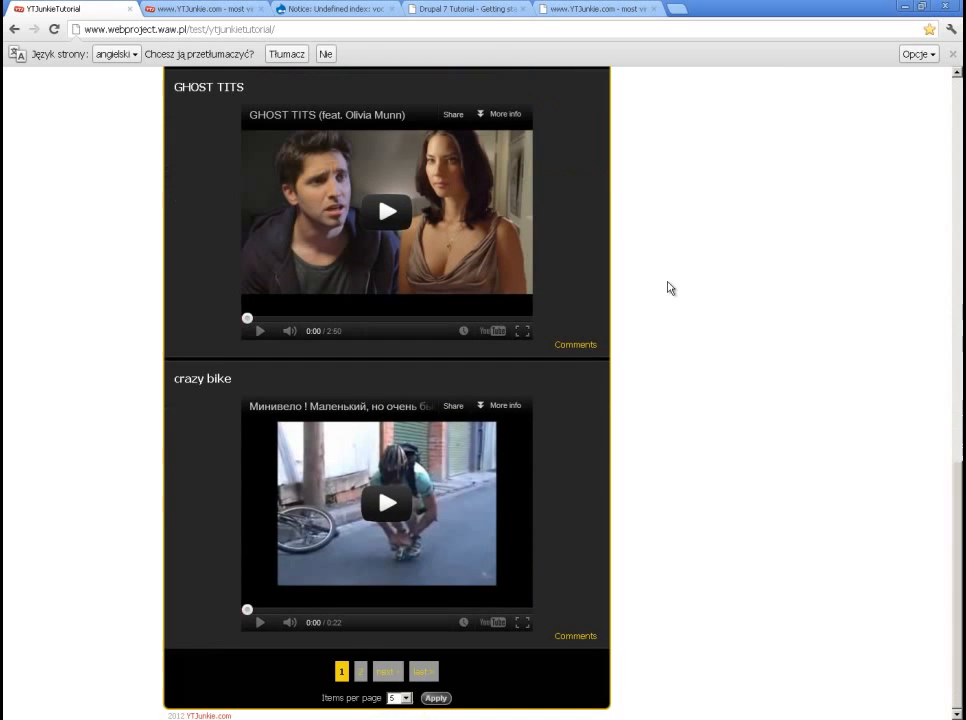
scroll(668, 287, up, 10)
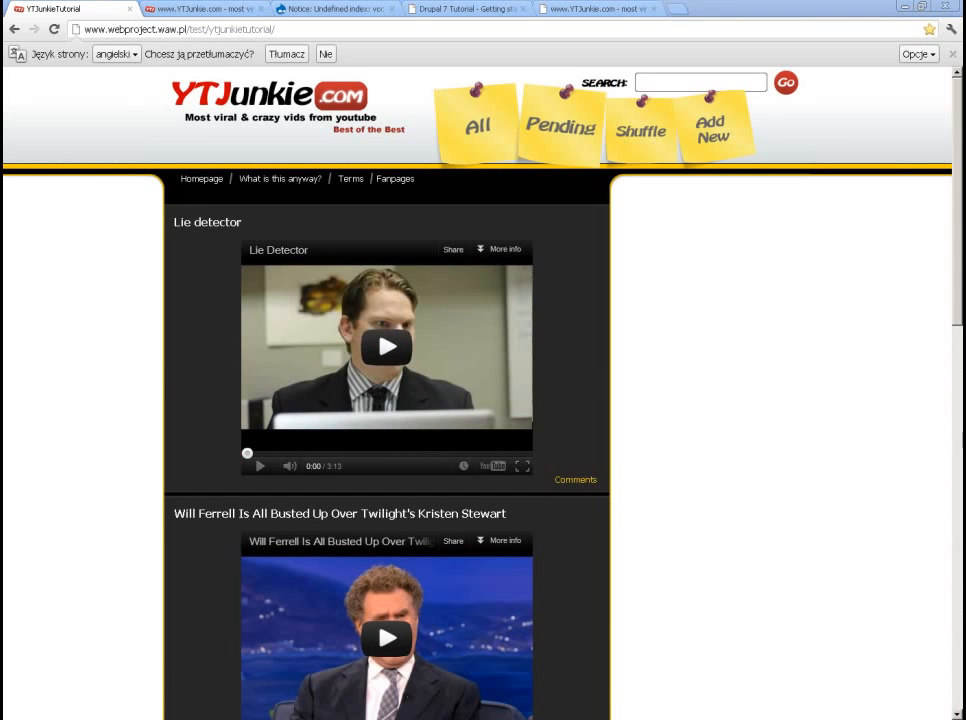
- Edit the YTEntriesAccepted view in Firefox and add a Content: Post date sort criterion, descending, for all displays except overridden ones
key(alt+Tab)
click(157, 95)
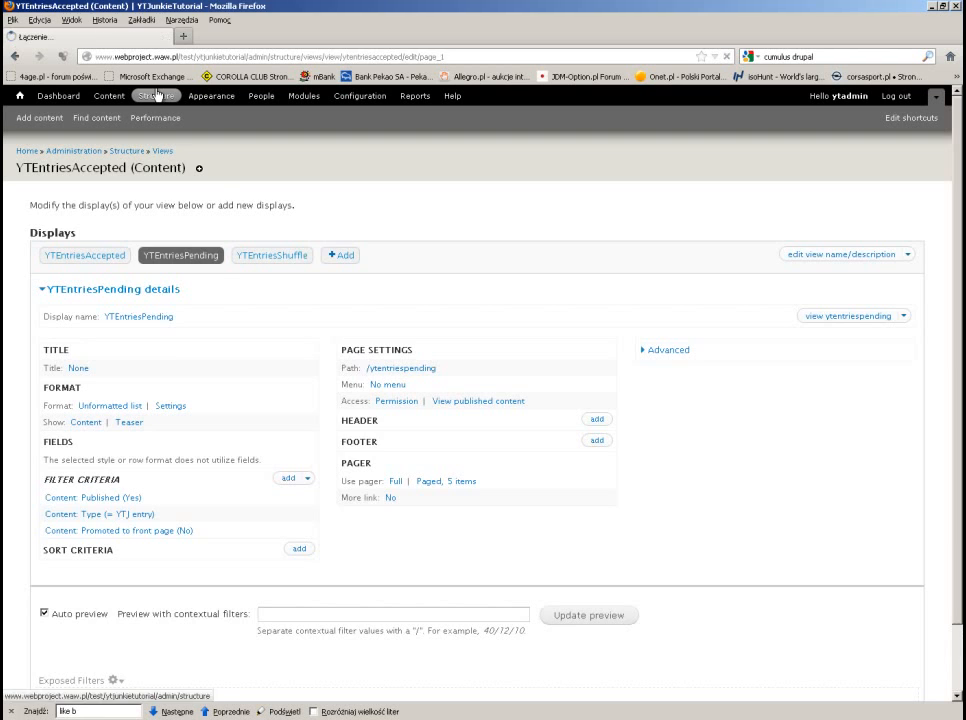
click(72, 418)
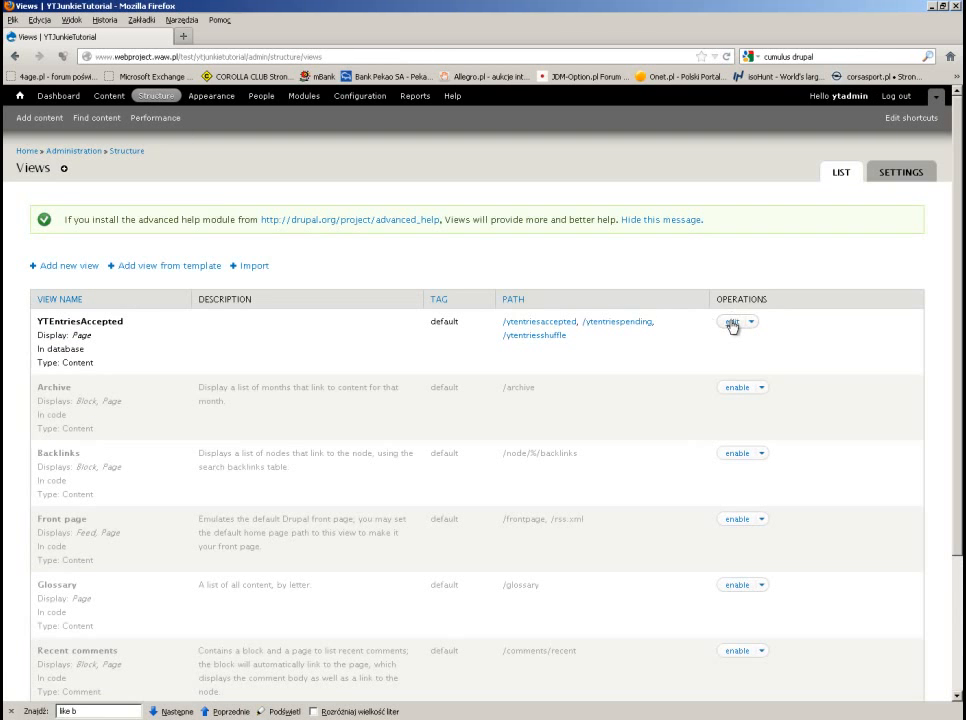
click(732, 323)
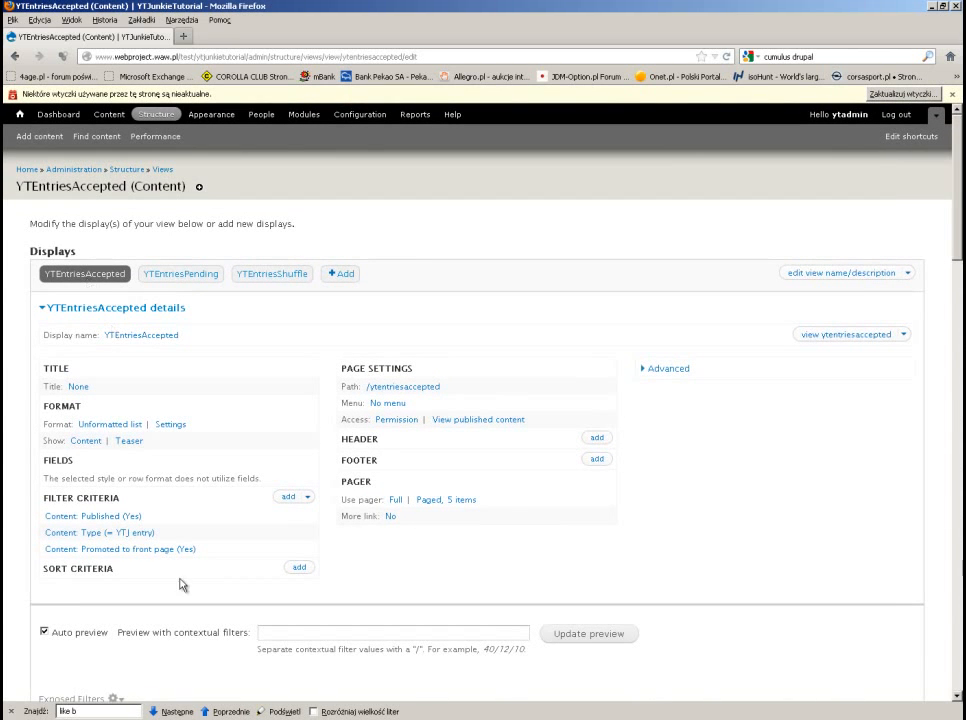
click(302, 568)
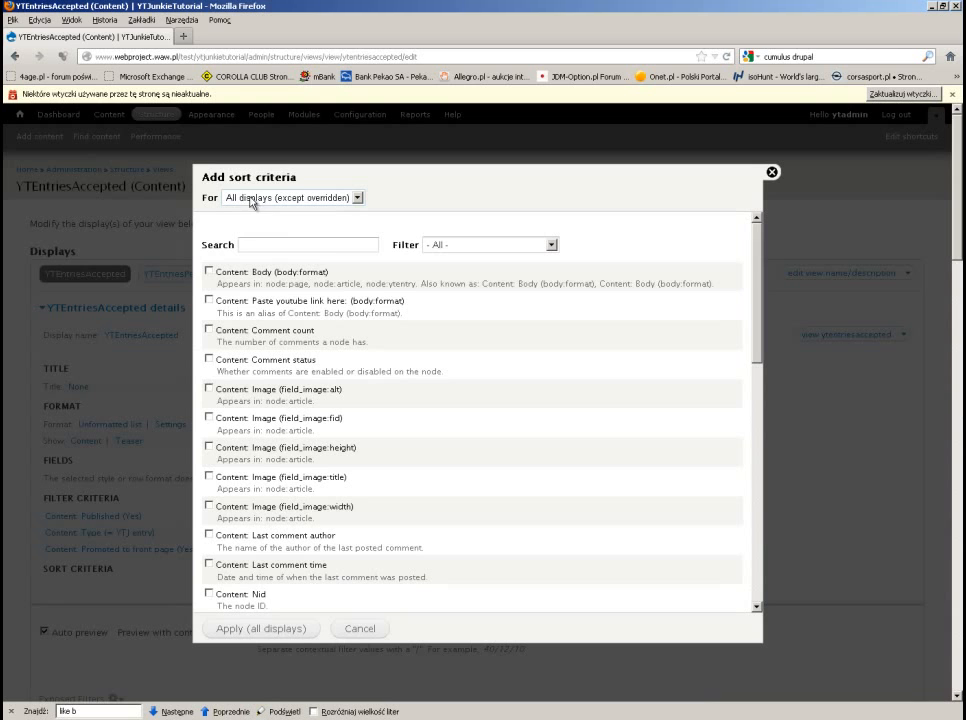
click(260, 241)
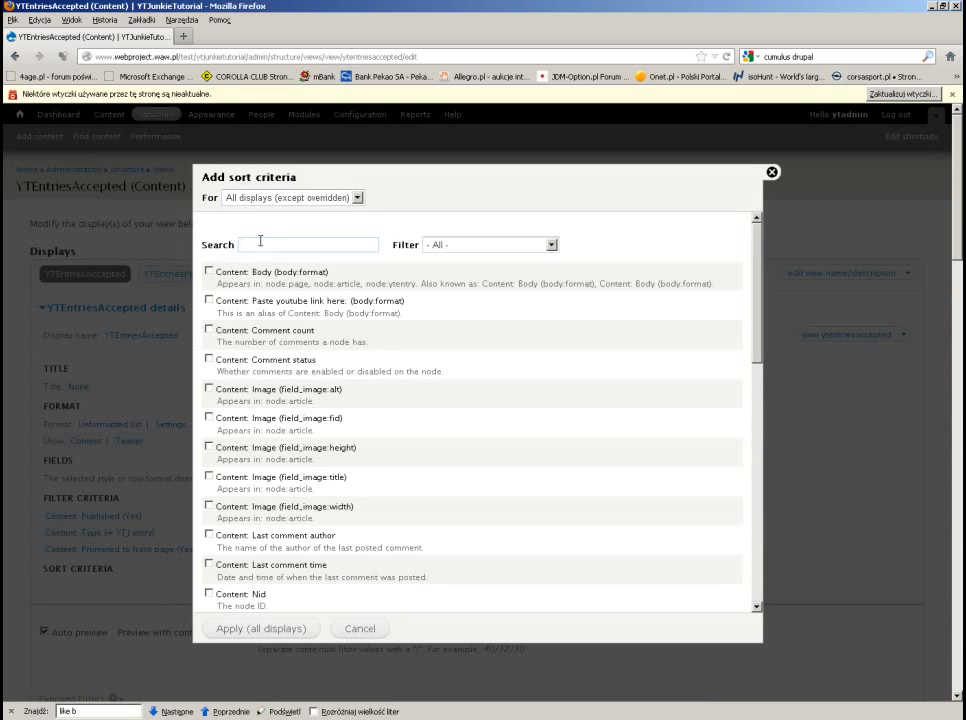
text(date)
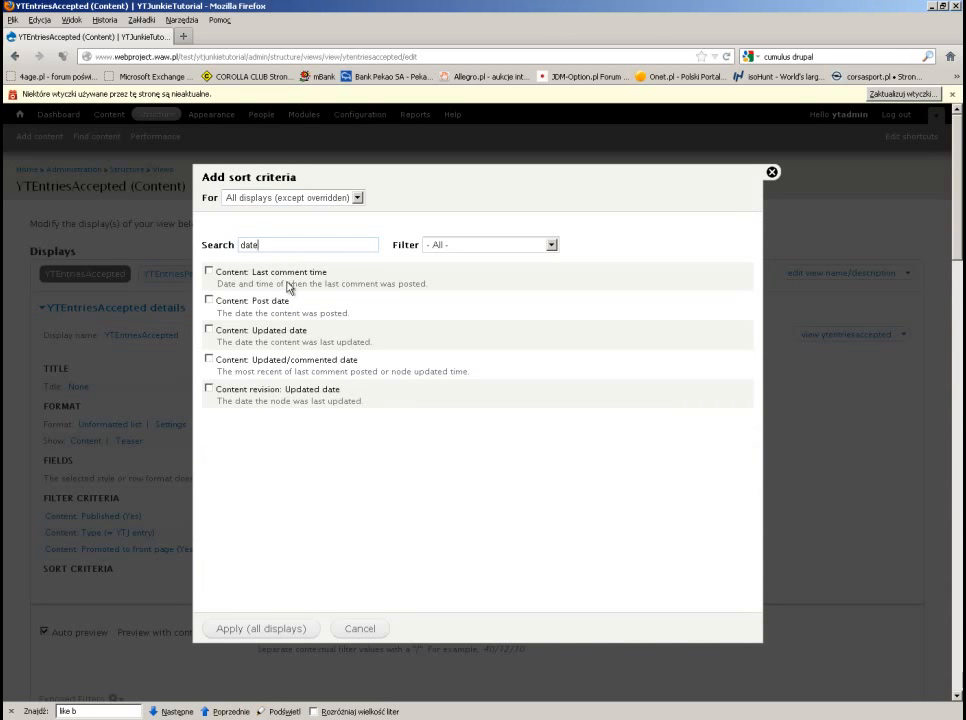
click(208, 300)
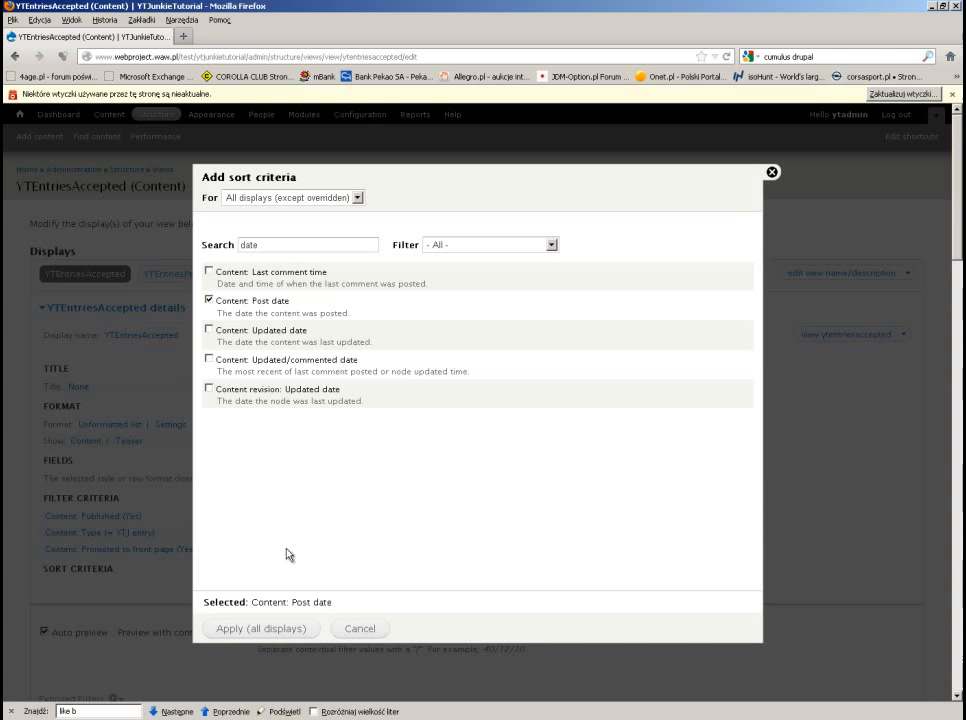
click(258, 630)
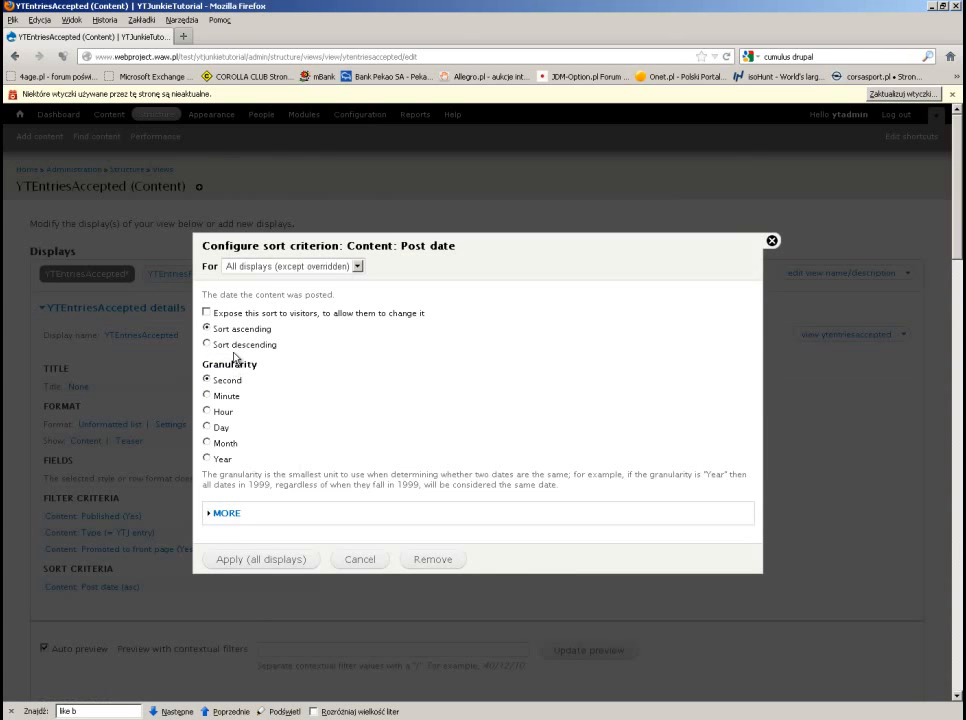
click(249, 345)
click(251, 562)
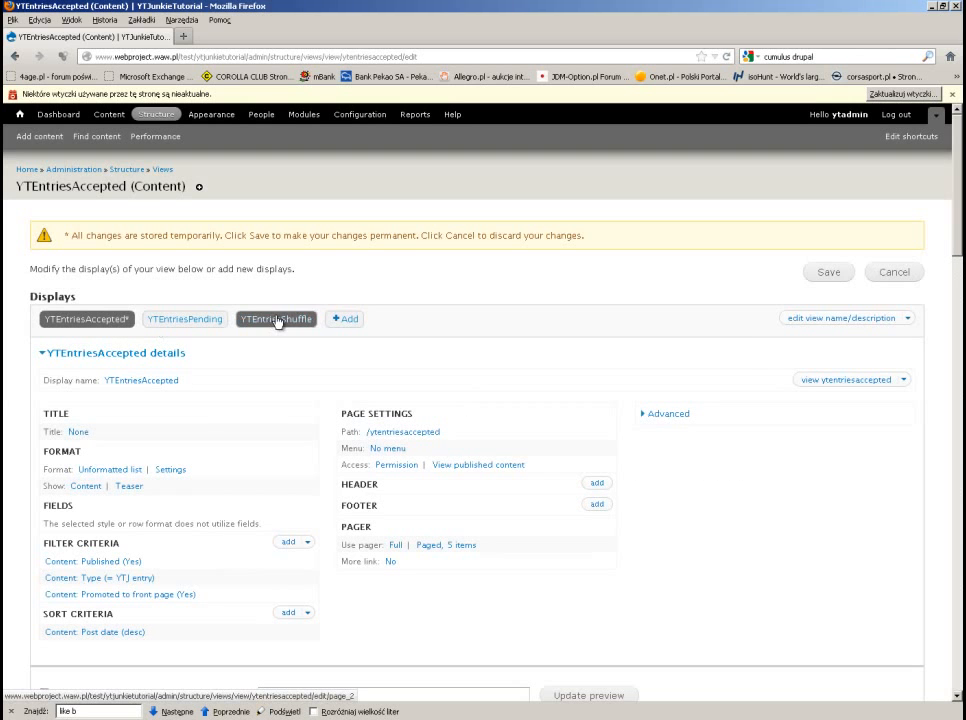
- Check the sort criteria of the YTEntriesShuffle and YTEntriesPending displays, and return to the YTEntriesAccepted display
click(277, 319)
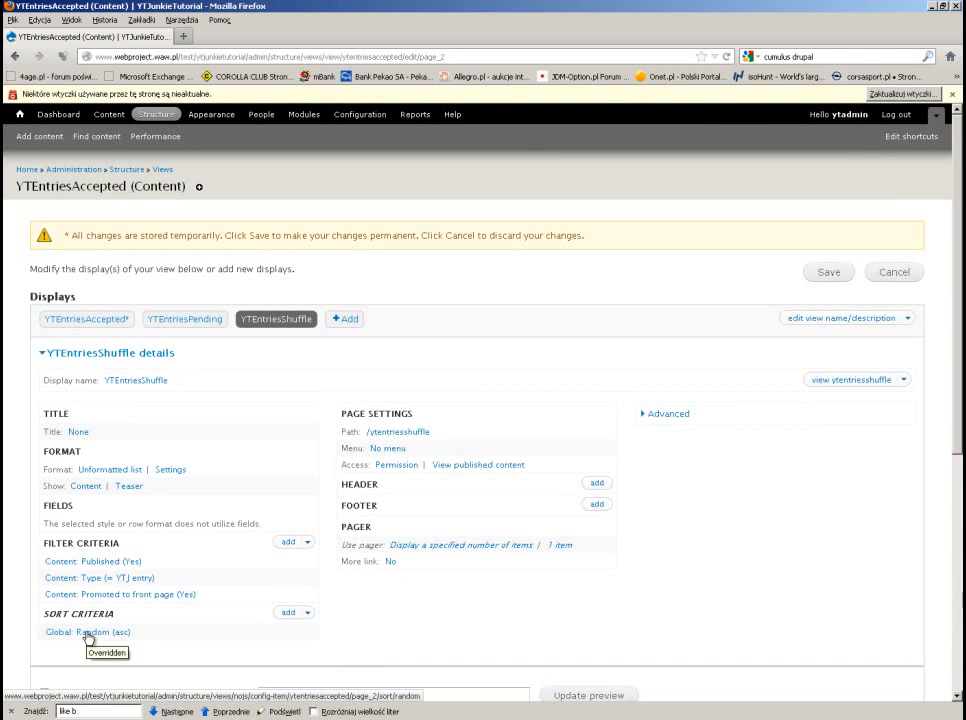
click(184, 320)
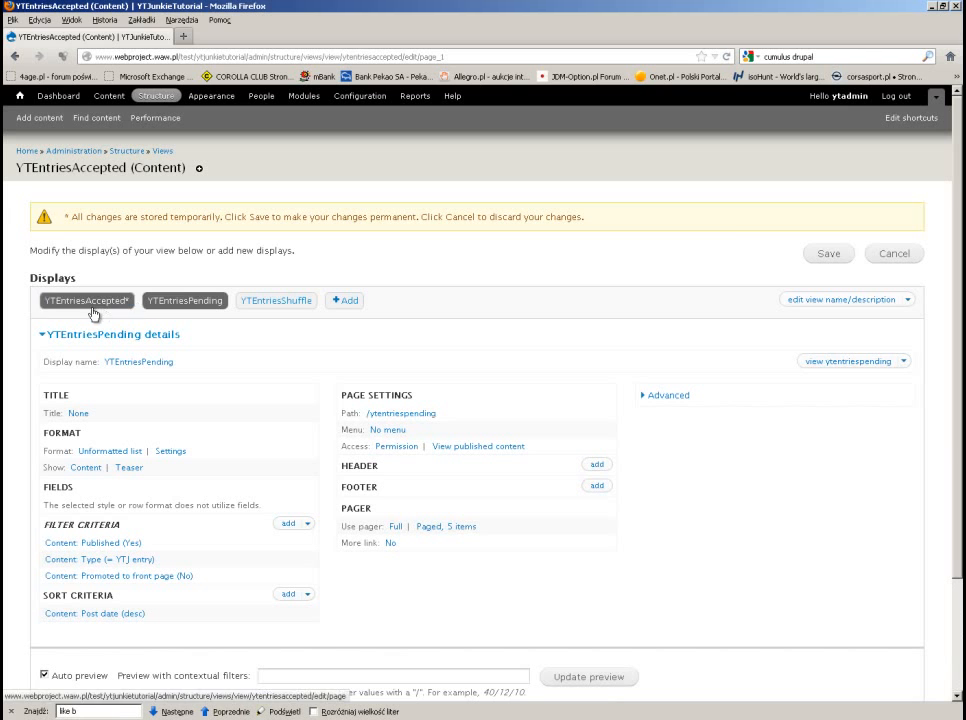
click(108, 303)
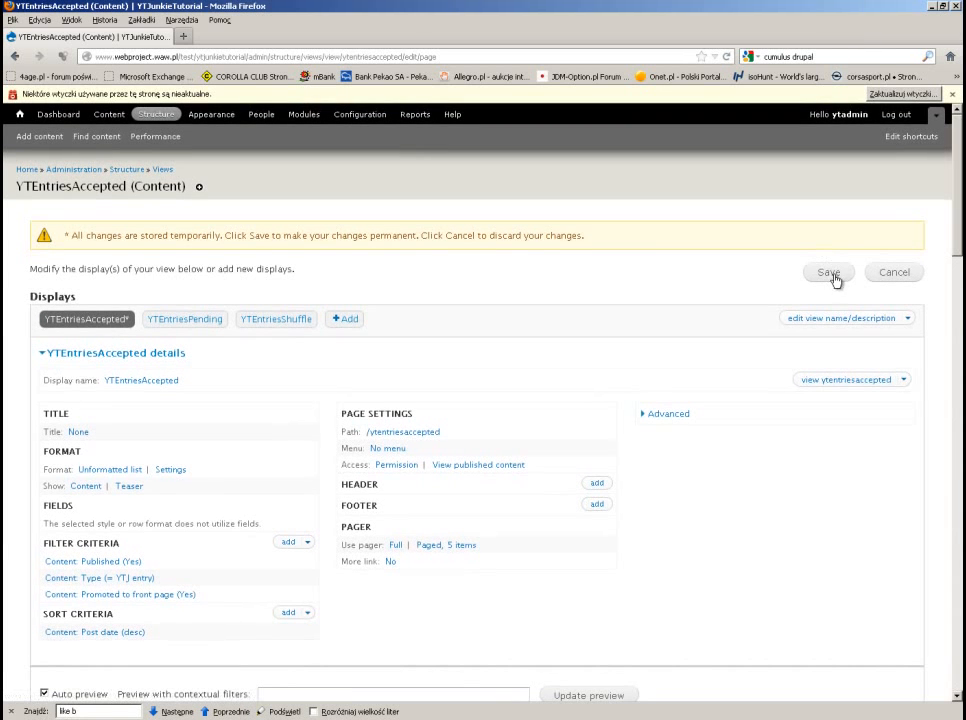
- Save the YTEntriesAccepted view and switch to the site in Chrome
click(834, 274)
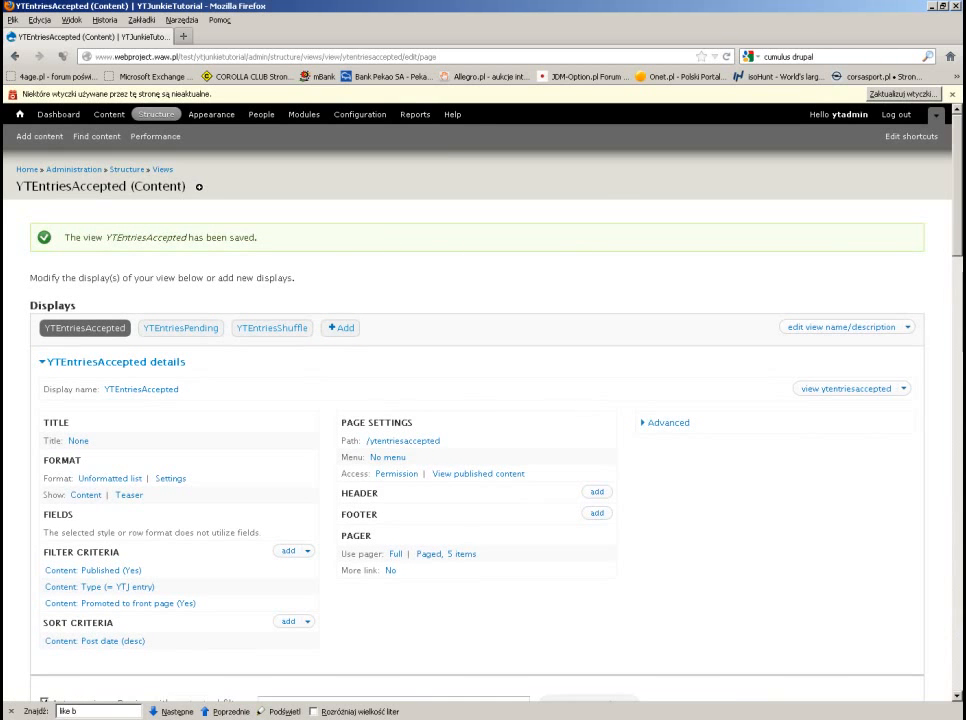
key(alt+Tab)
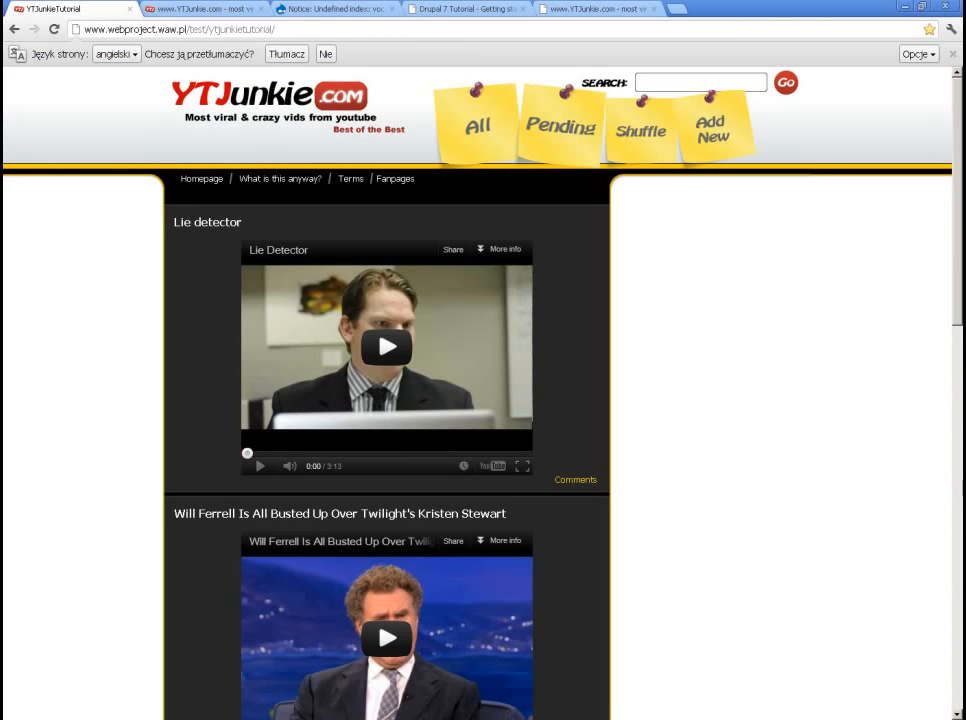
- Load the site's home page from the logo and look through the order of the listed video entries
click(320, 105)
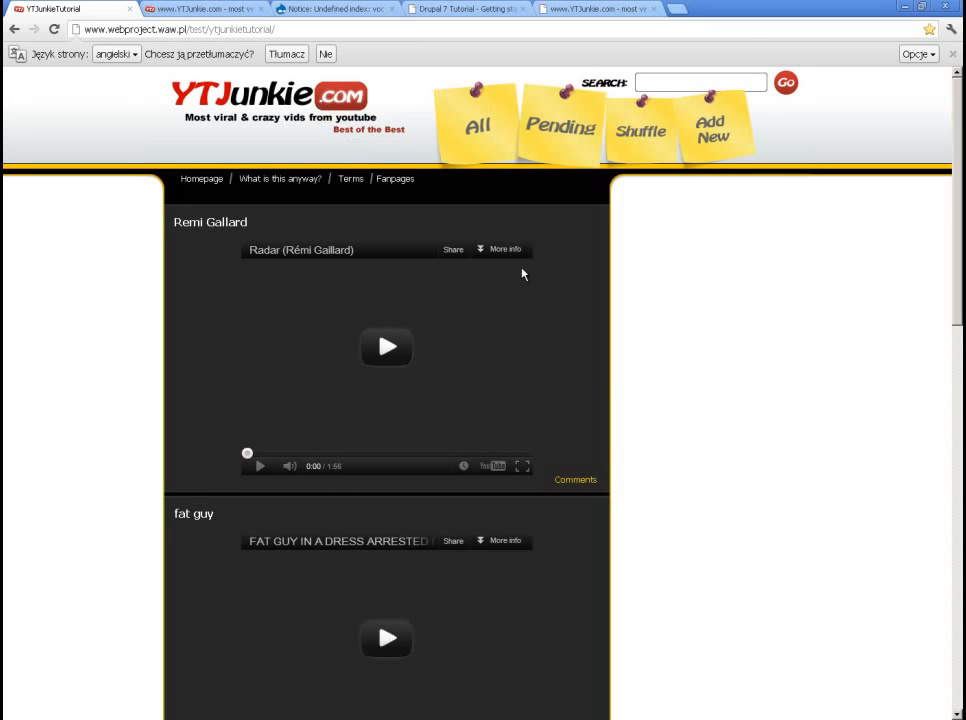
scroll(583, 361, down, 4)
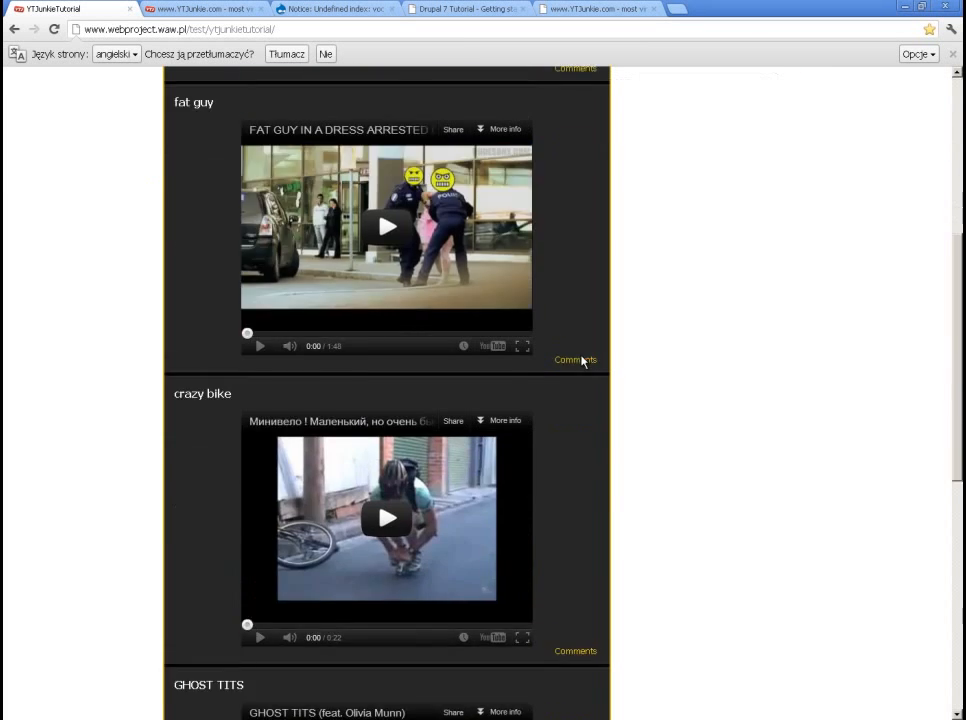
scroll(583, 361, down, 6)
scroll(583, 362, up, 10)
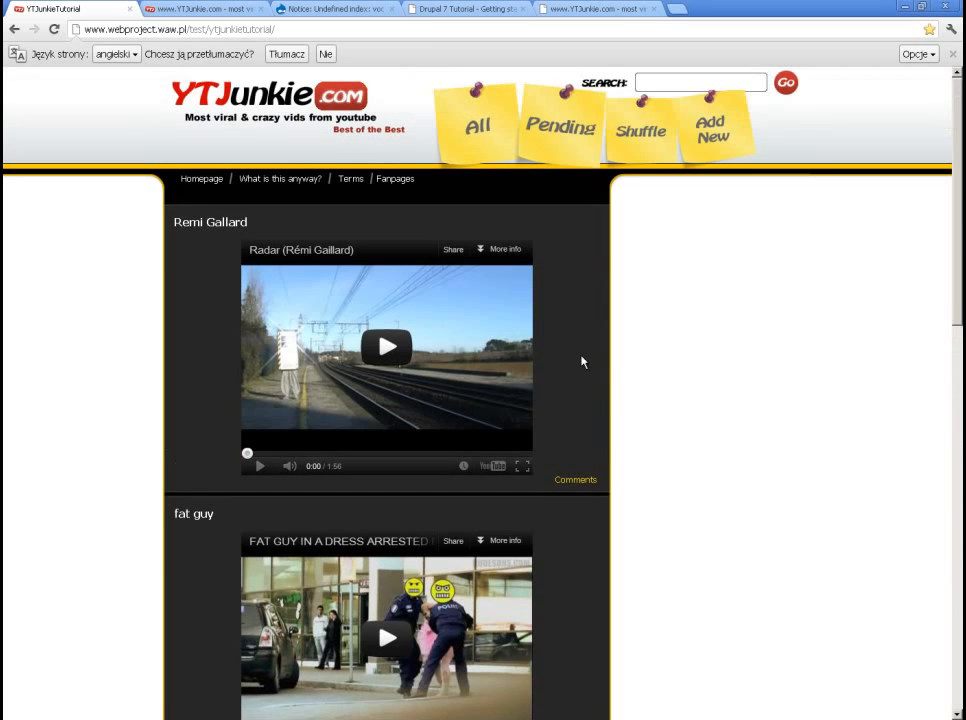
- Visit the Pending listing and load the Shuffle page several times to check its random entries
click(545, 125)
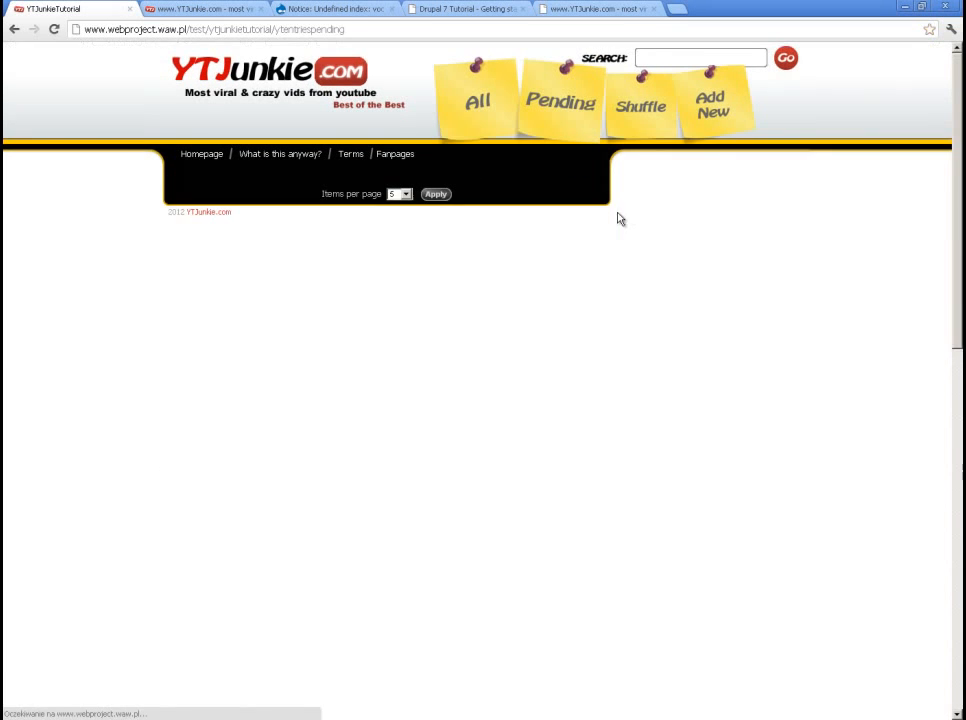
click(634, 118)
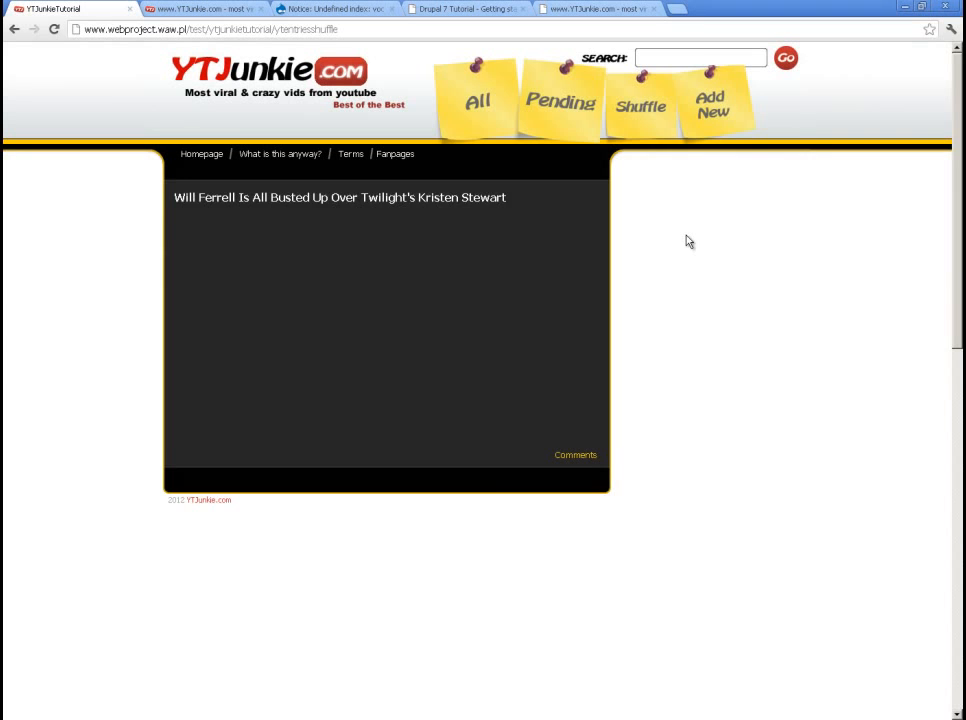
click(645, 136)
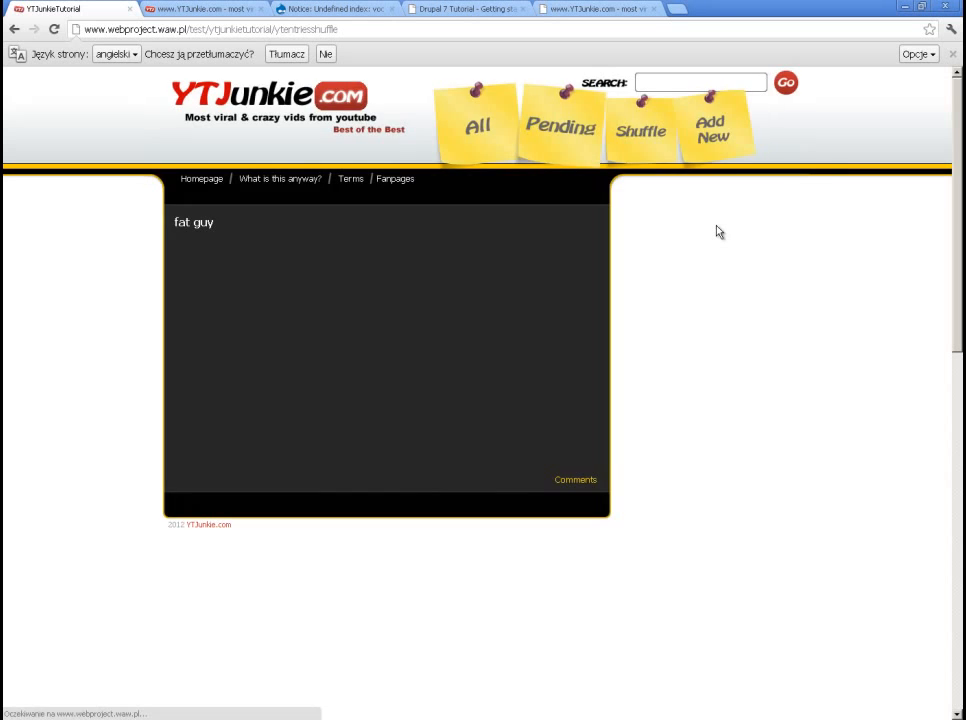
click(645, 130)
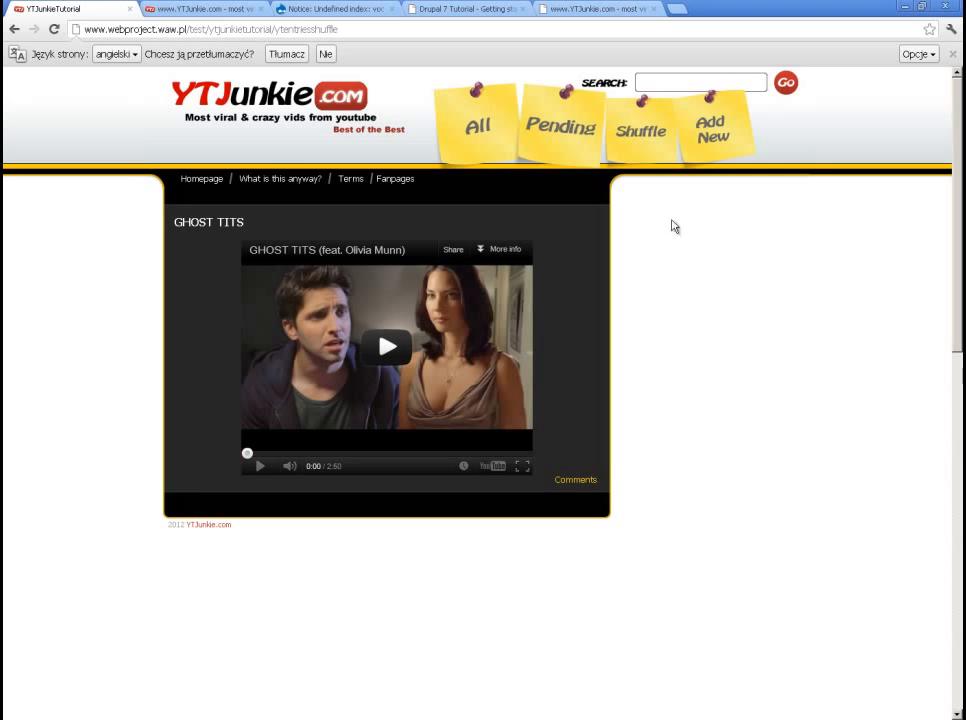
- Search the site for "lie"
click(643, 82)
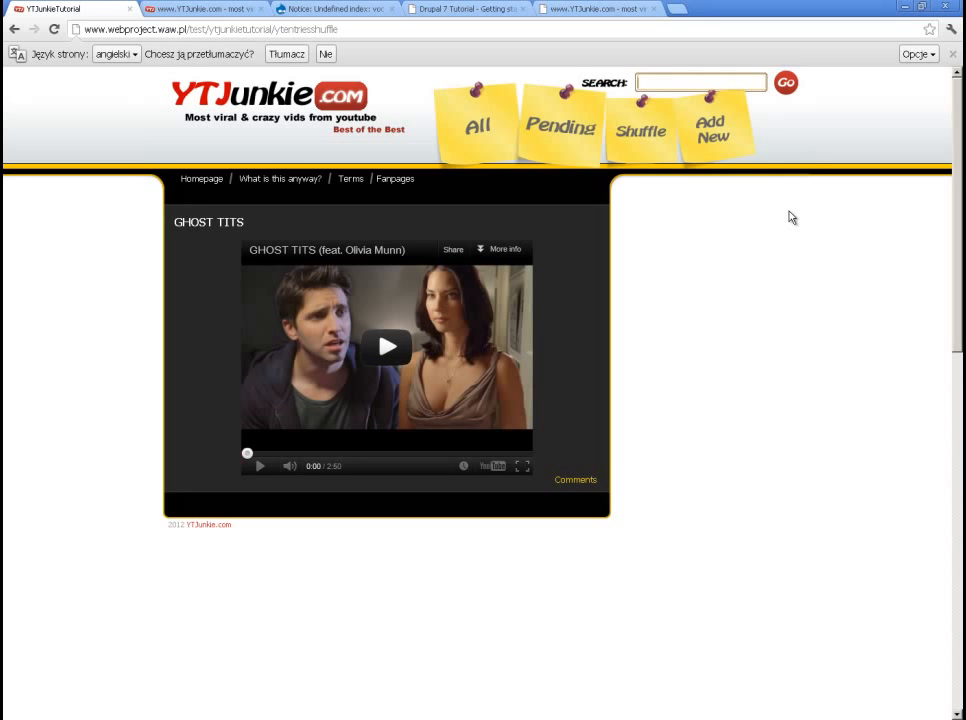
text(lie)
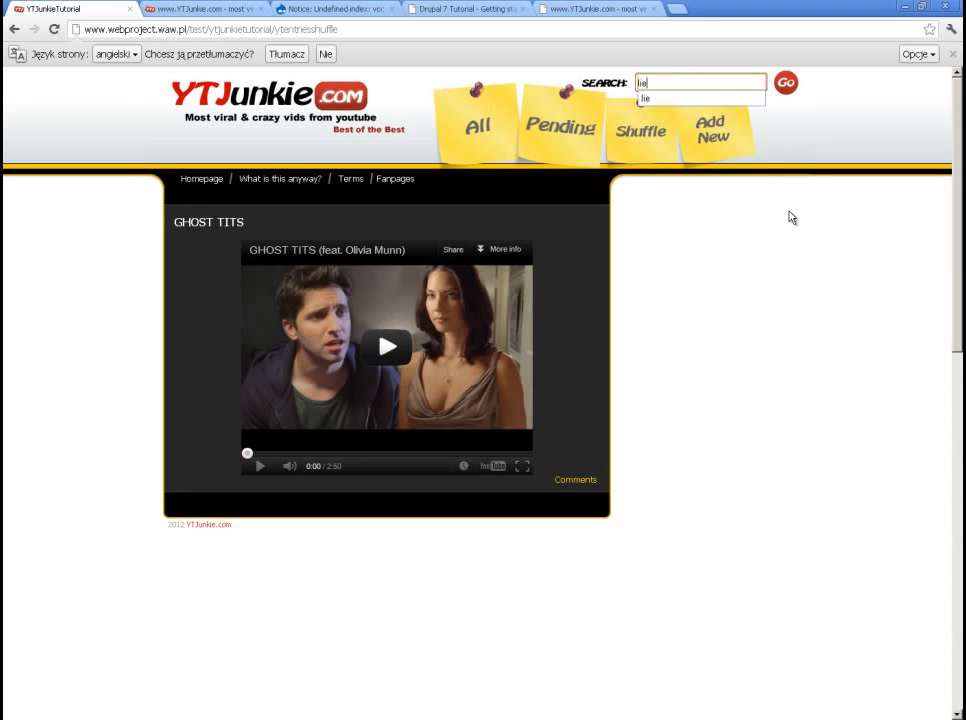
key(Return)
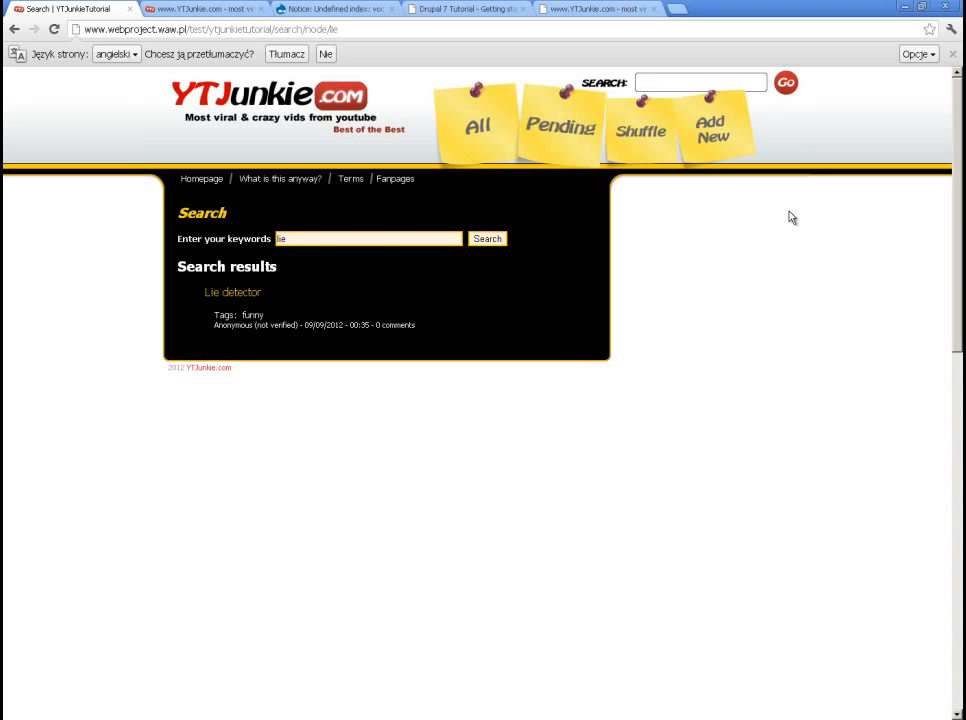
- Visit the All and Pending listings and repeat the site search for "lie" from the Pending page
click(468, 120)
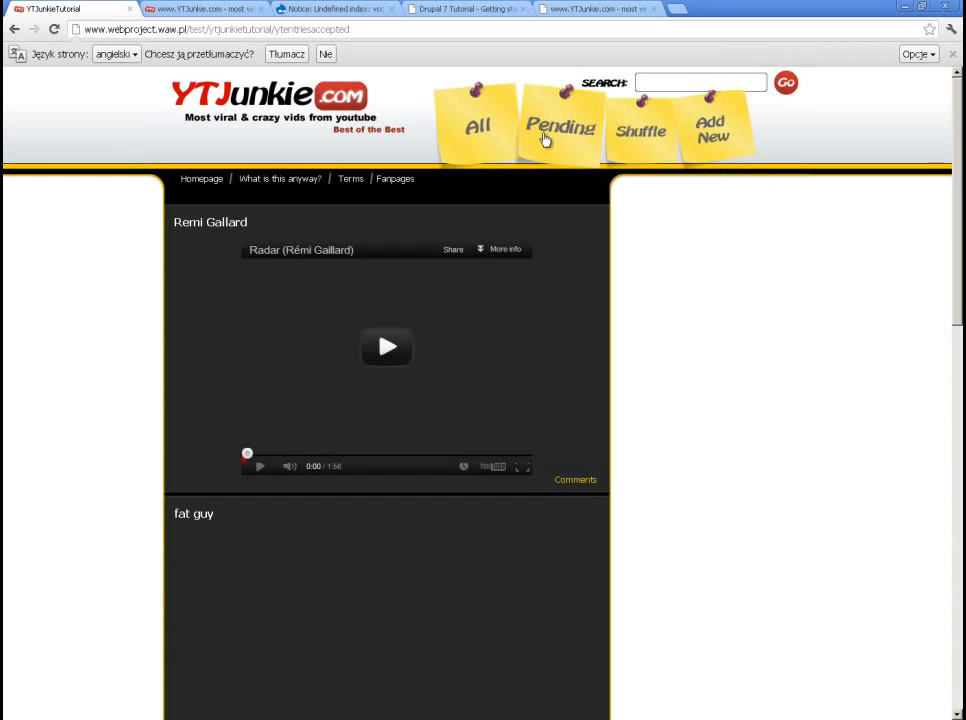
click(548, 137)
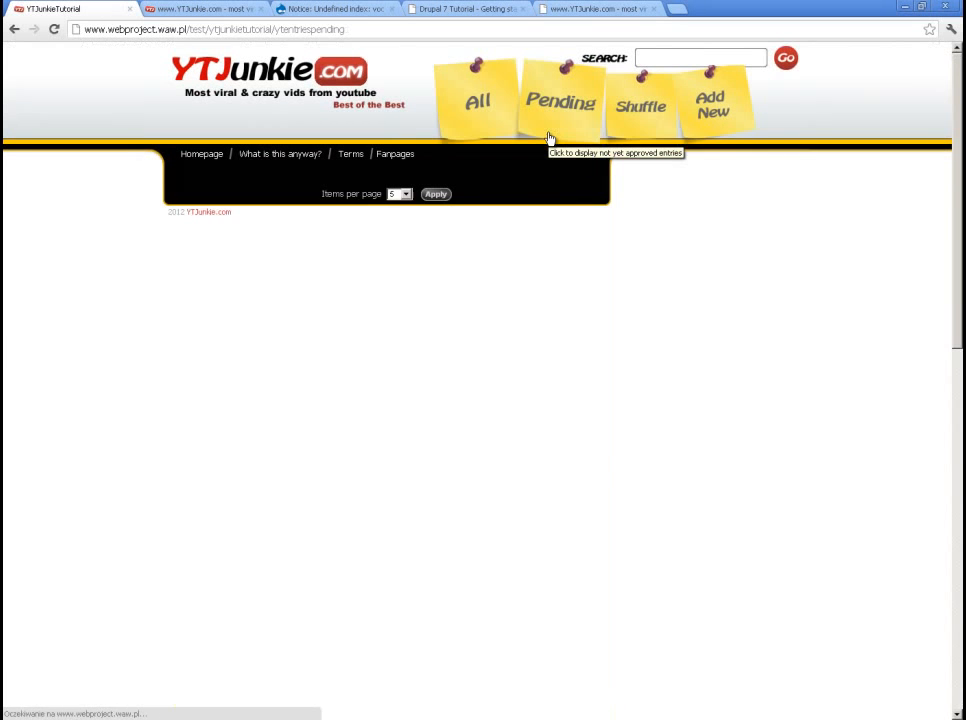
click(655, 80)
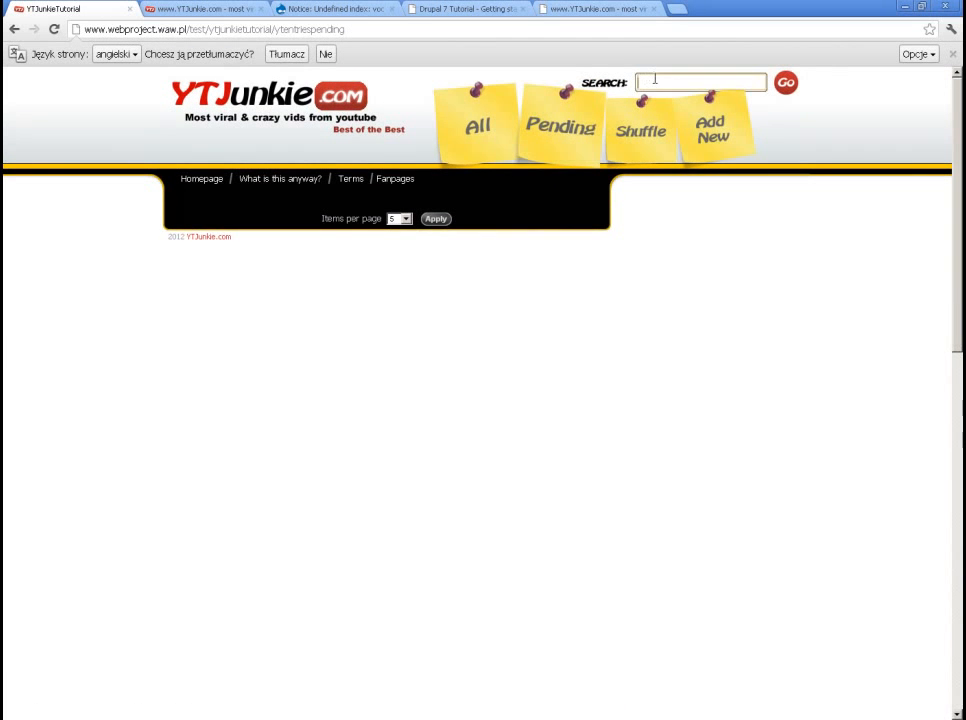
text(lie)
key(Return)
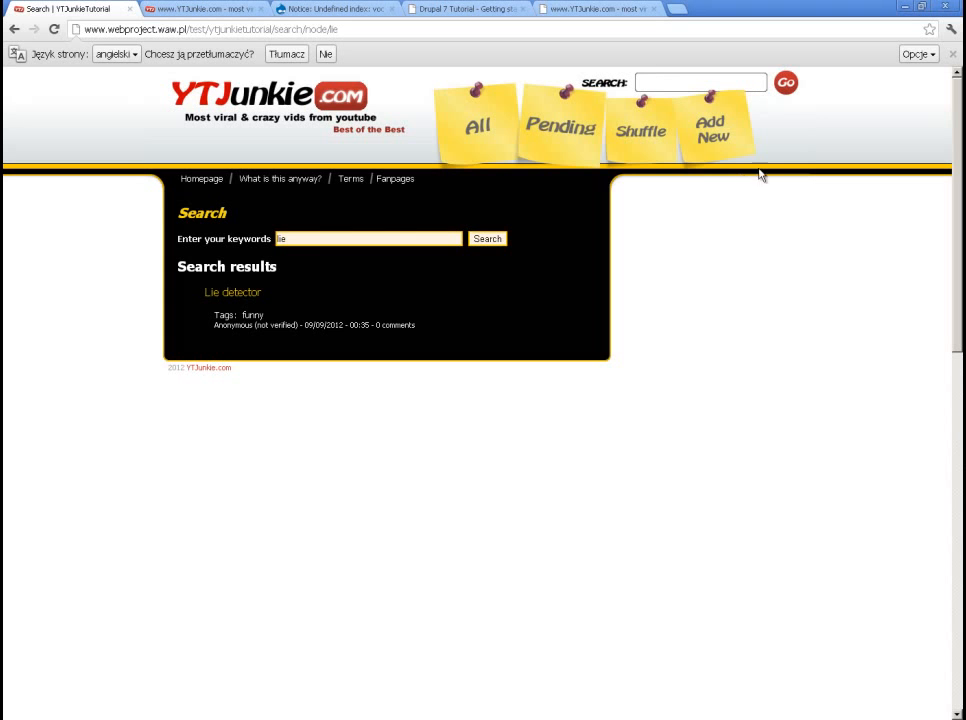
- Switch to Total Commander and open the modules\search folder of the Drupal 7.15 installation under tutorial
key(alt+Tab)
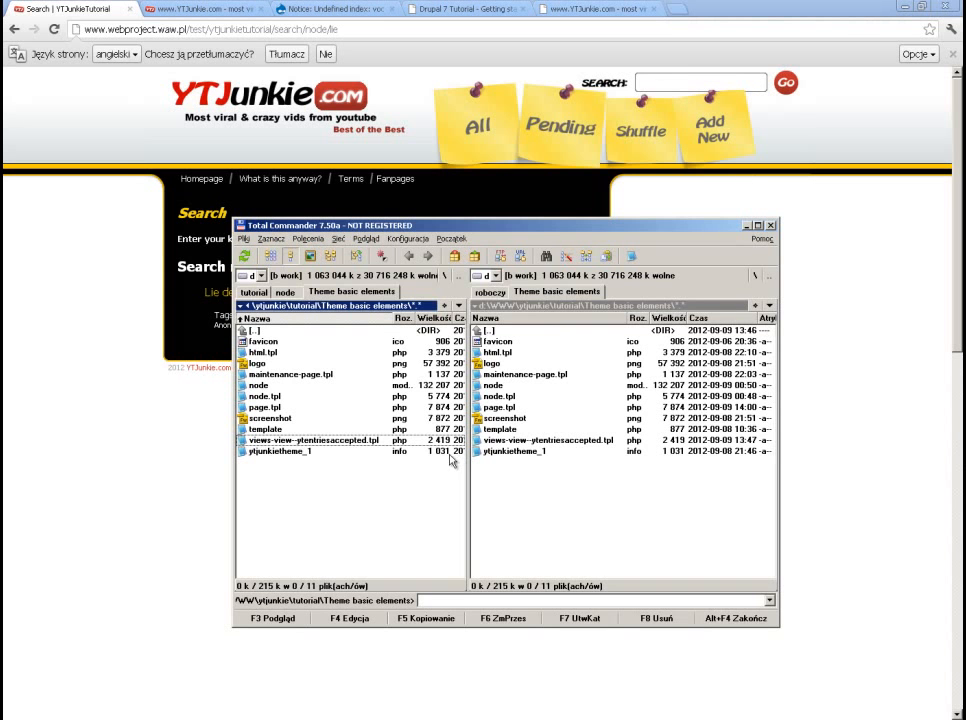
double_click(285, 333)
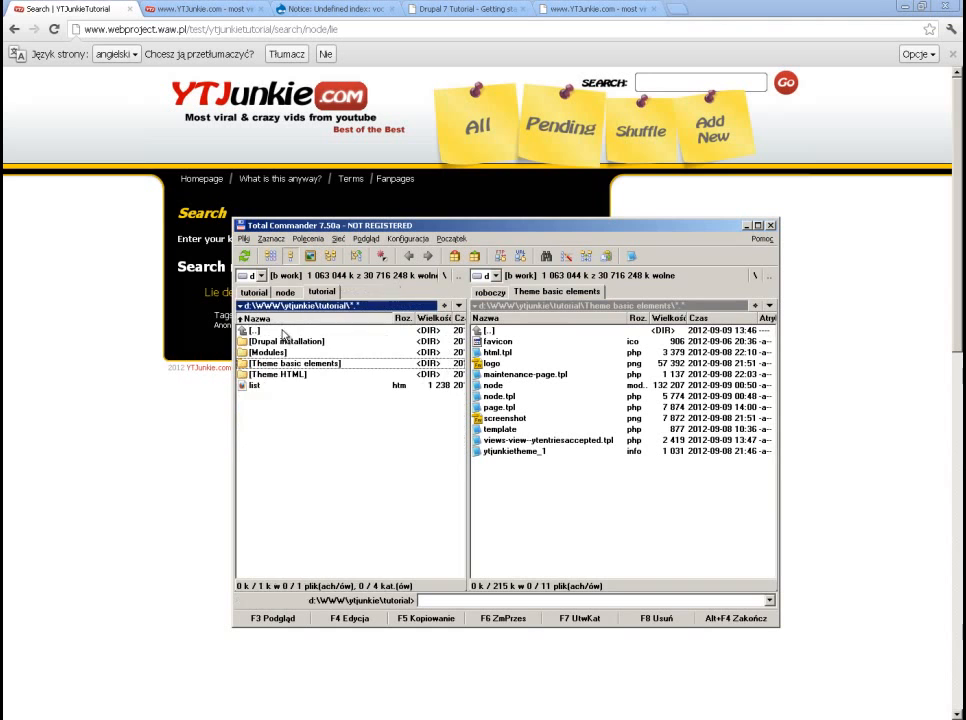
double_click(283, 331)
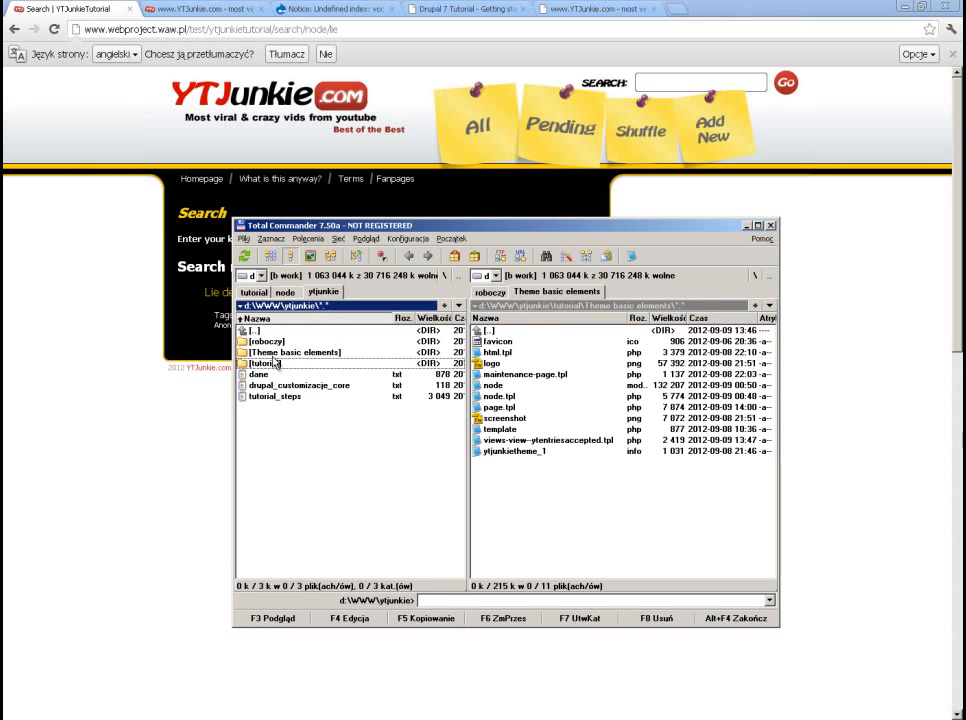
double_click(275, 363)
double_click(270, 341)
double_click(271, 341)
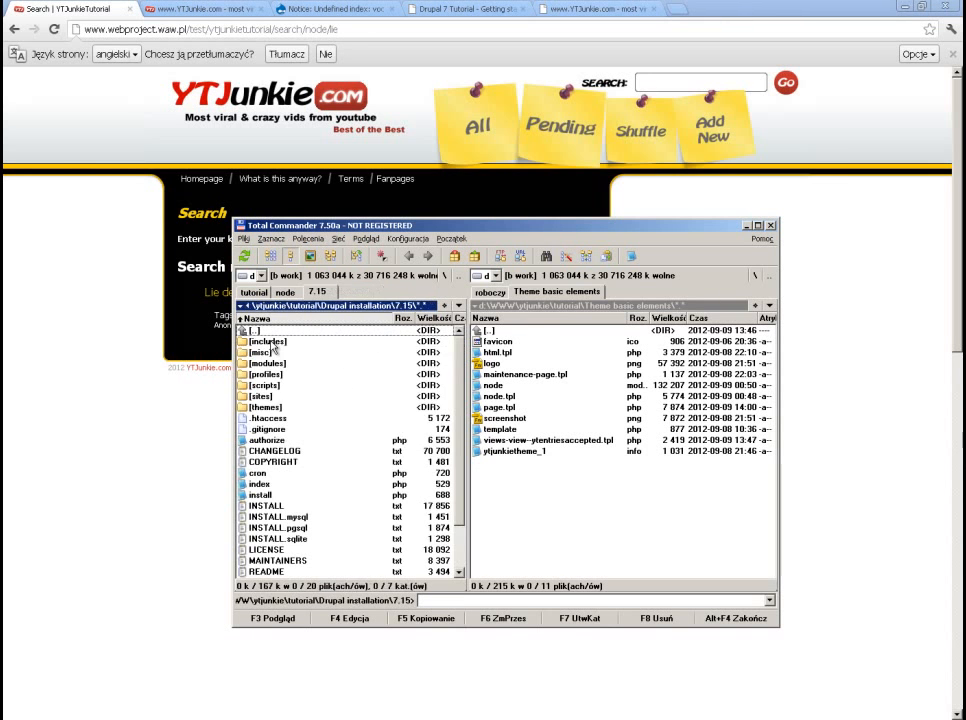
double_click(268, 363)
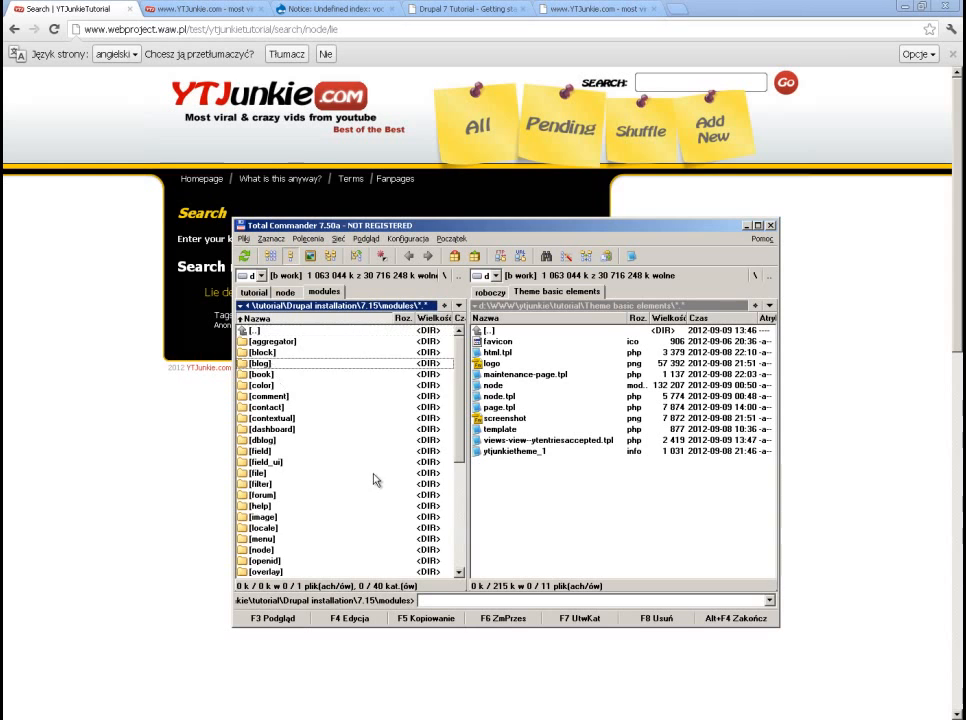
scroll(375, 480, down, 6)
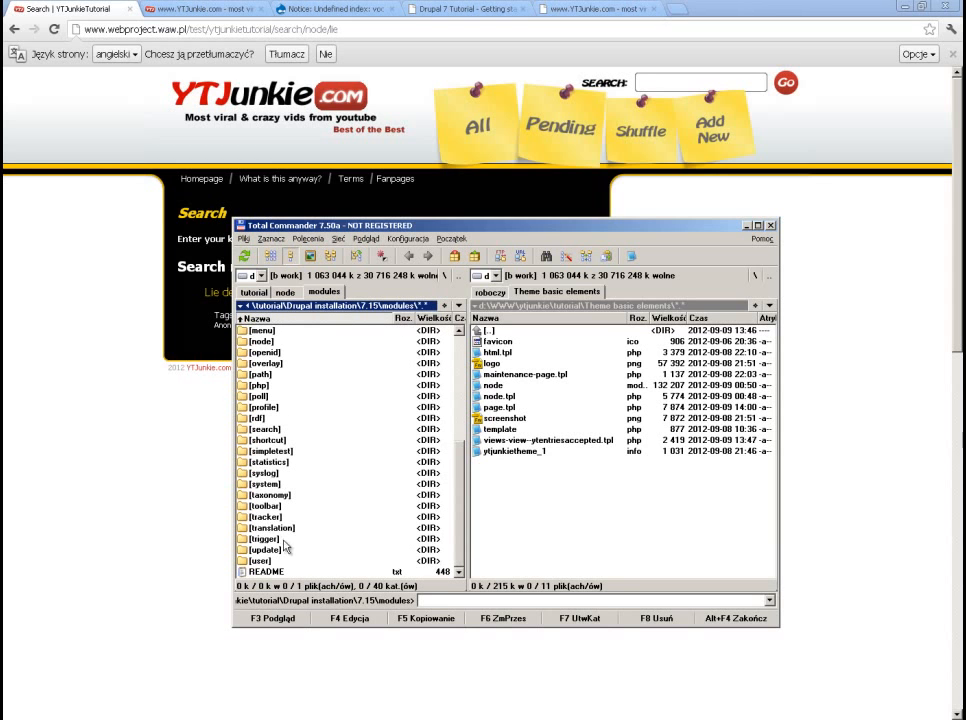
click(272, 431)
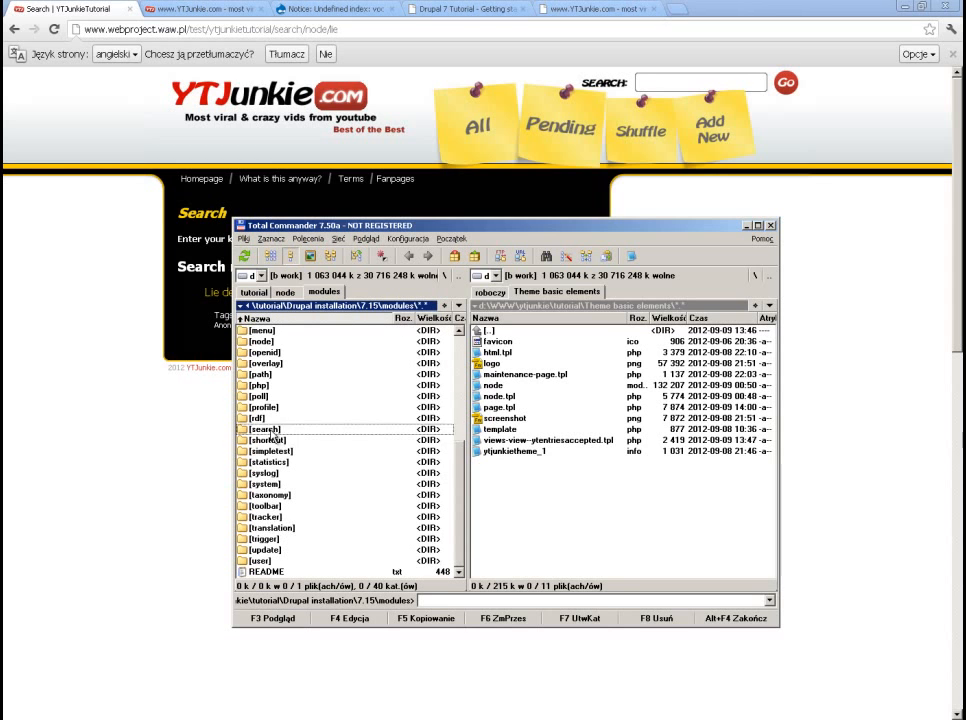
double_click(272, 431)
- Copy search-result.tpl.php and search-results.tpl.php from the search module into the Theme basic elements folder
key(space)
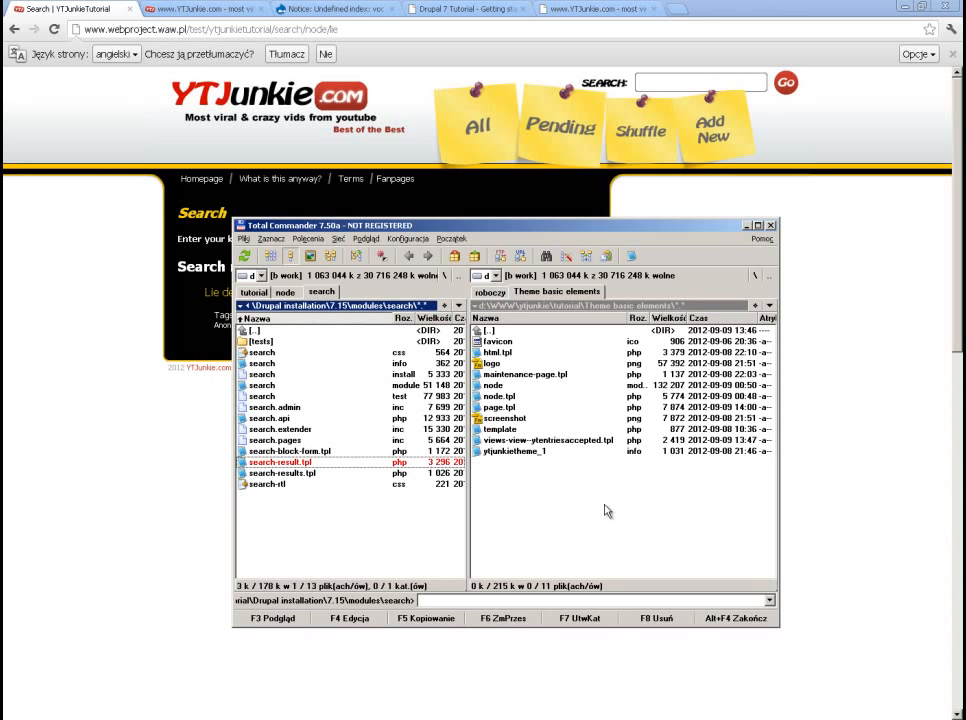
key(Down)
key(space)
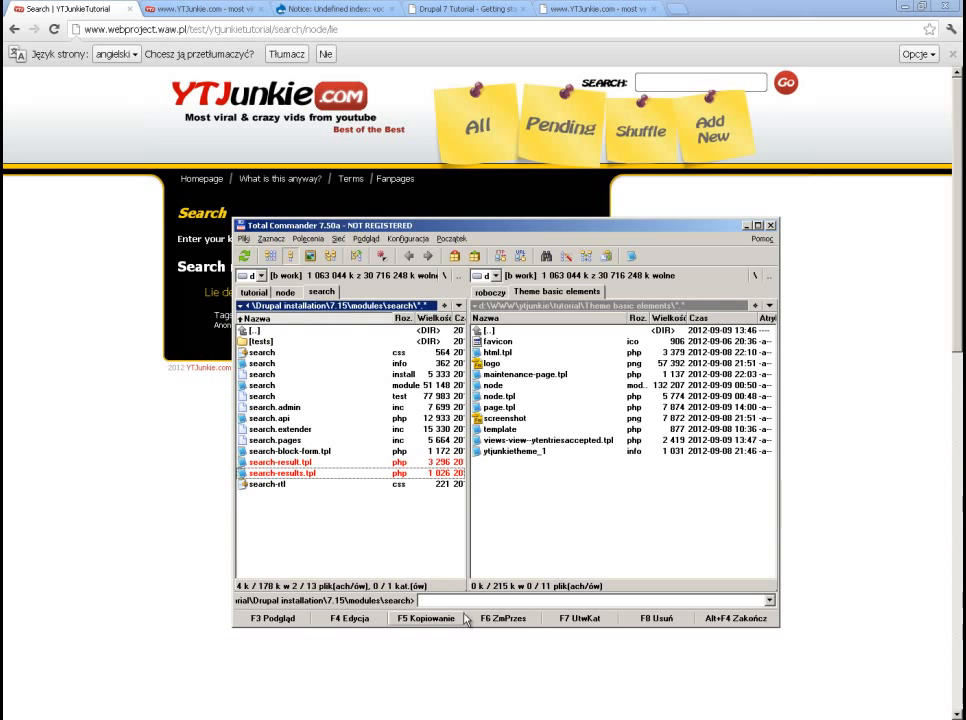
key(F5)
key(Return)
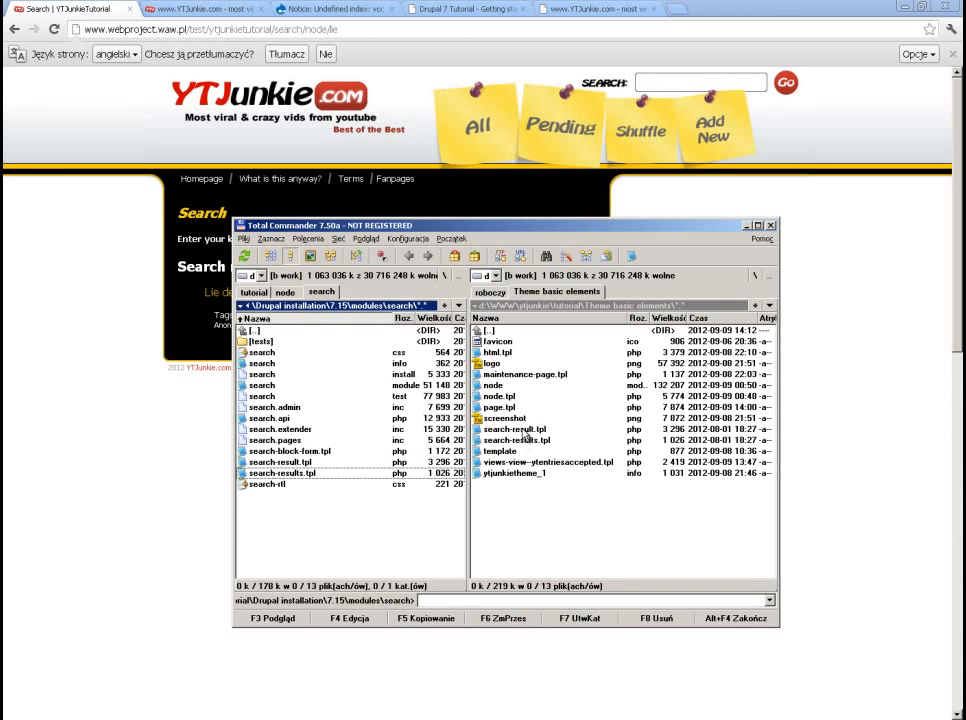
- Open the copied search-result.tpl.php and search-results.tpl.php from Theme basic elements in Notepad++ and view their markup
right_click(522, 429)
click(580, 471)
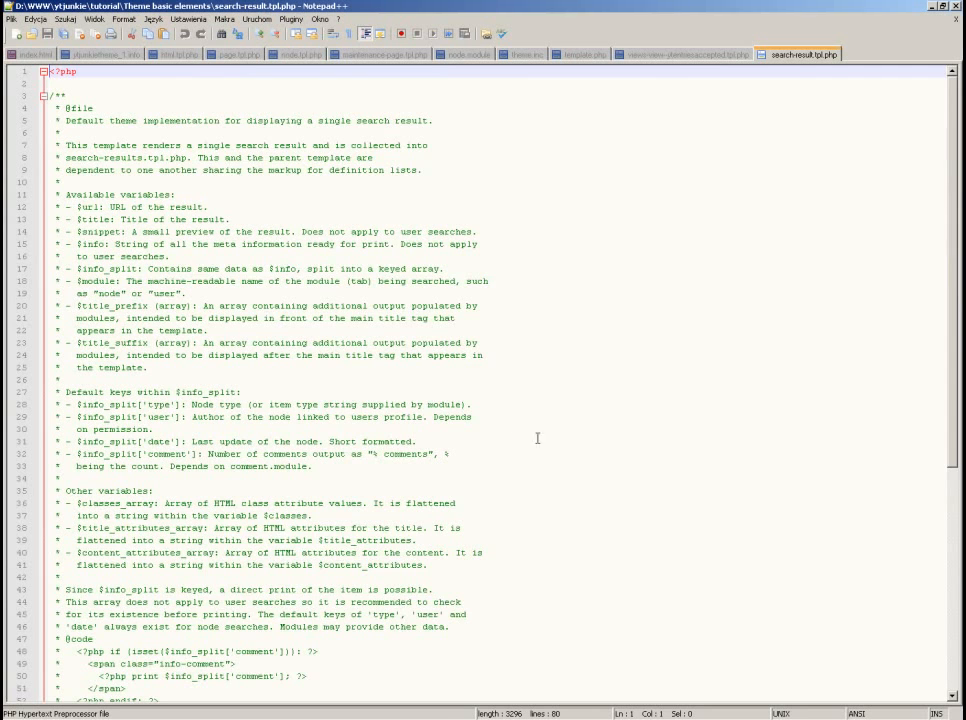
scroll(530, 514, down, 10)
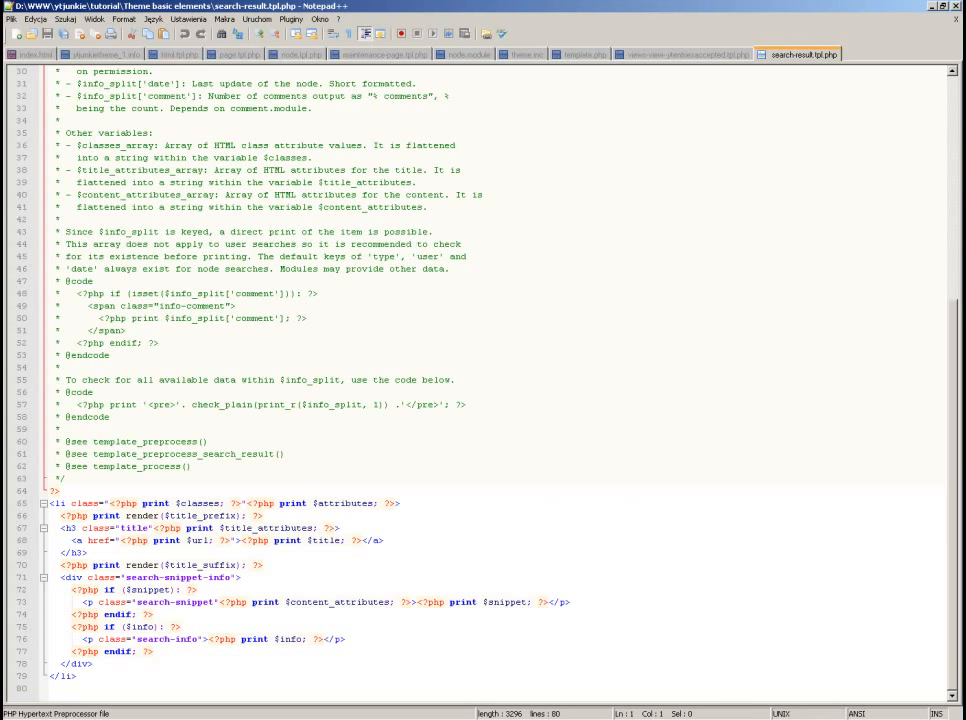
key(alt+Tab)
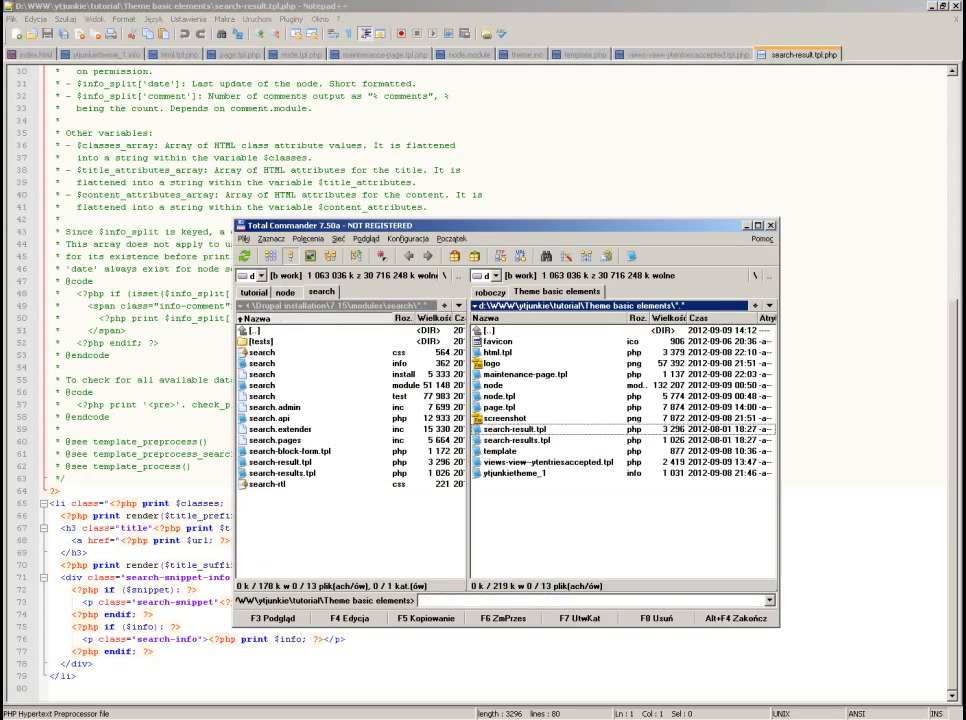
right_click(560, 442)
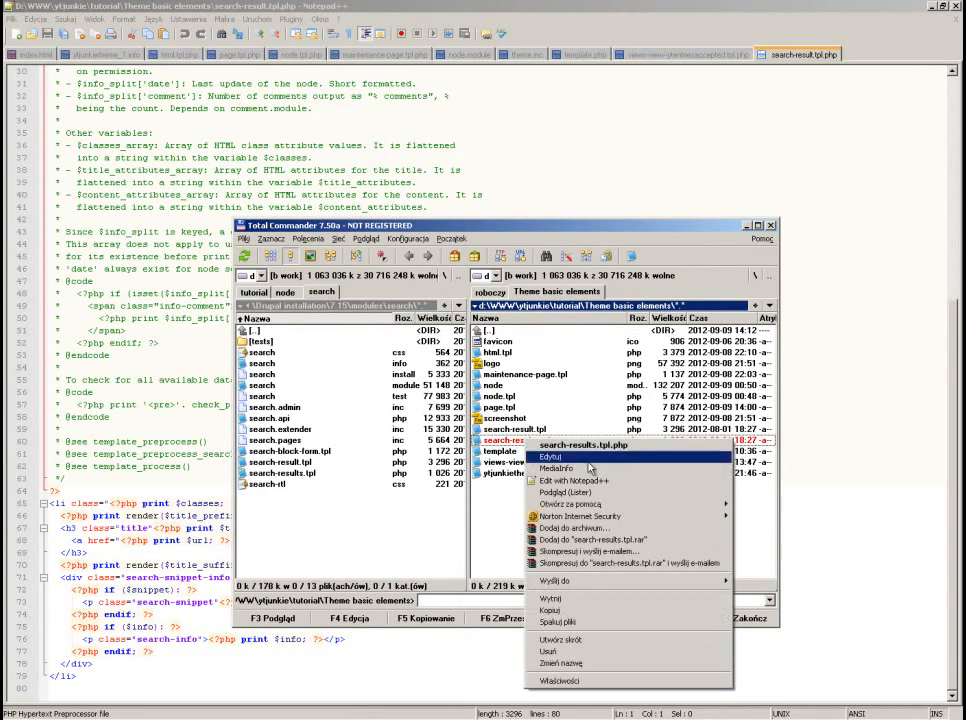
click(585, 475)
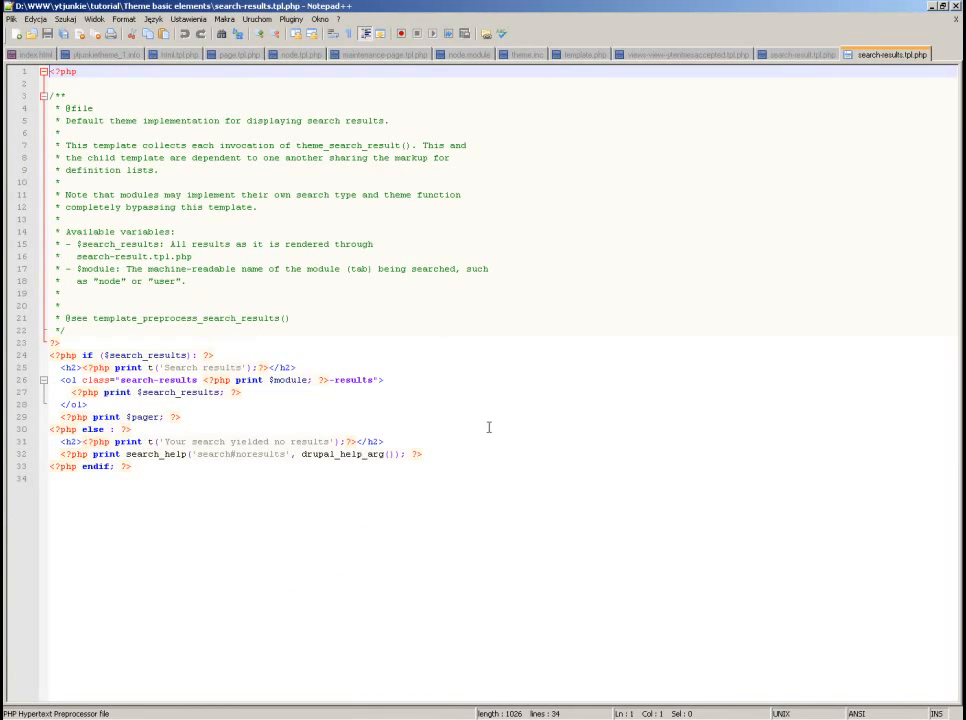
key(alt+Tab)
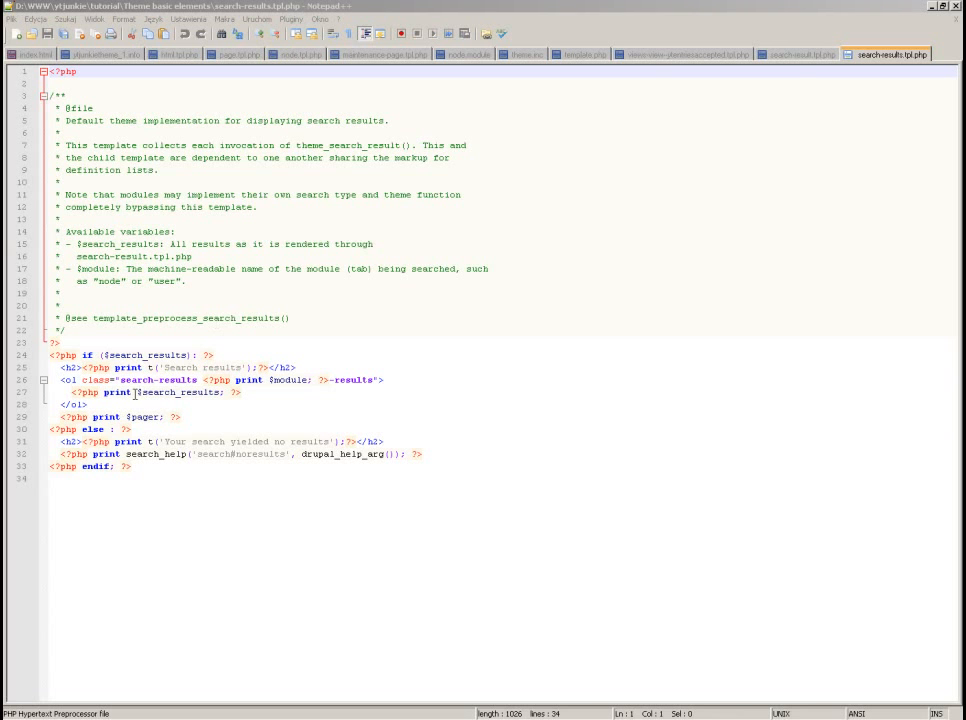
- Delete the opening and closing ol tag lines around the $search_results output in search-results.tpl.php and save the file
click(69, 380)
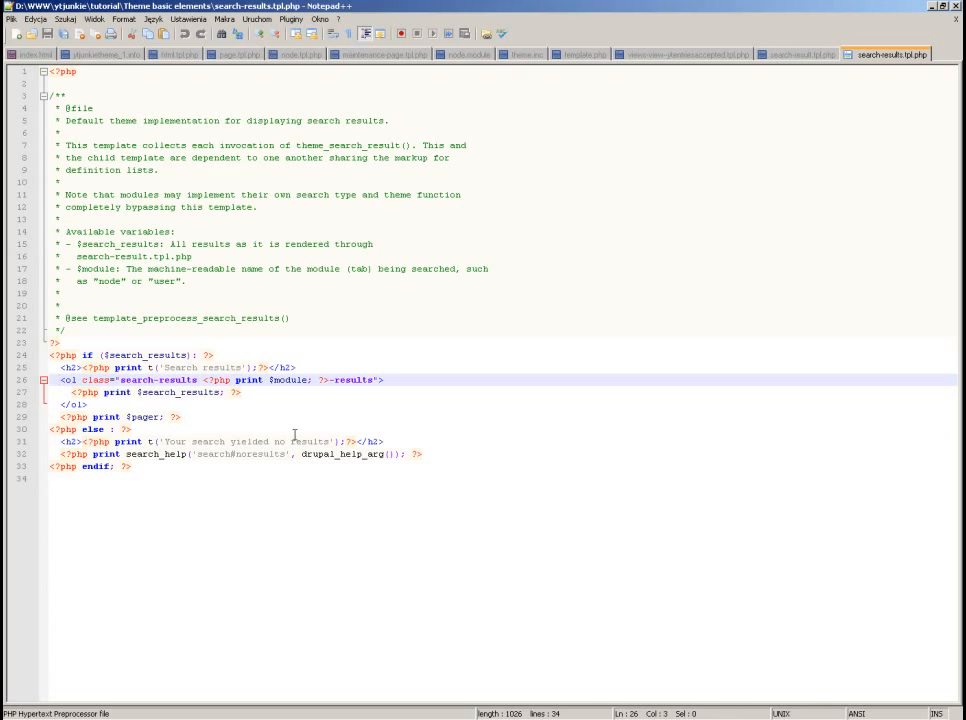
text(<!--)
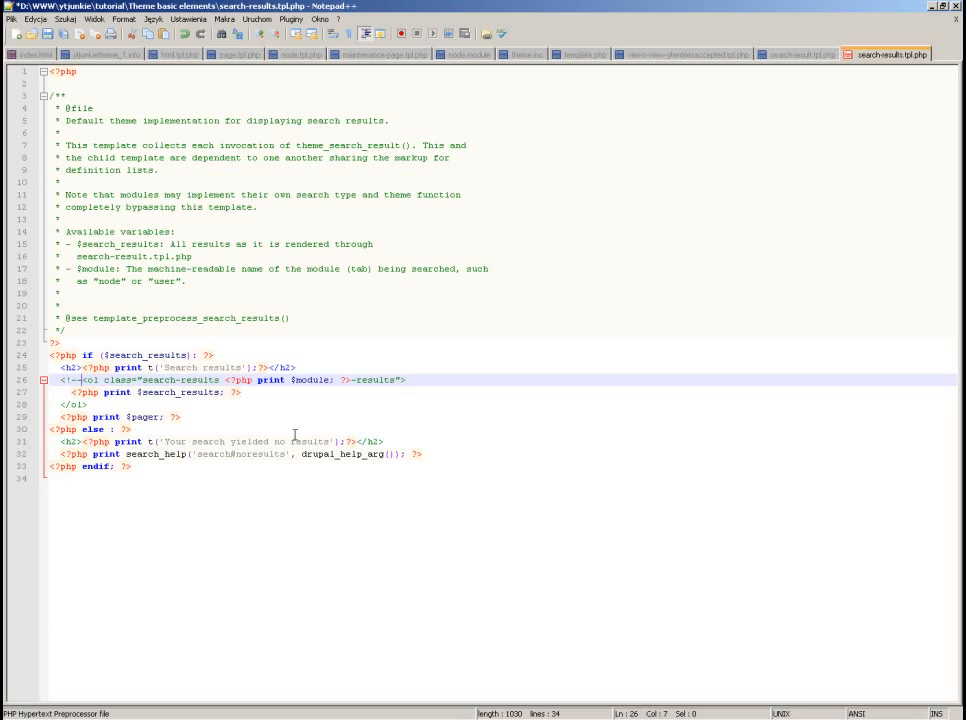
key(Home)
key(shift+End)
key(Delete)
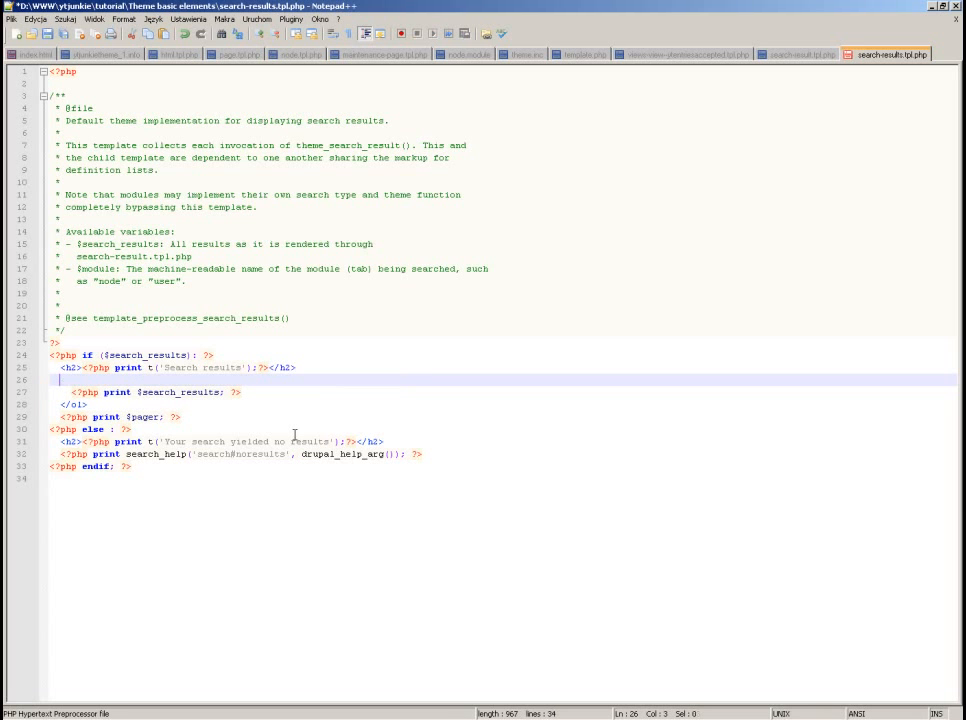
key(Delete)
key(Down)
key(shift+End)
key(Delete)
key(BackSpace)
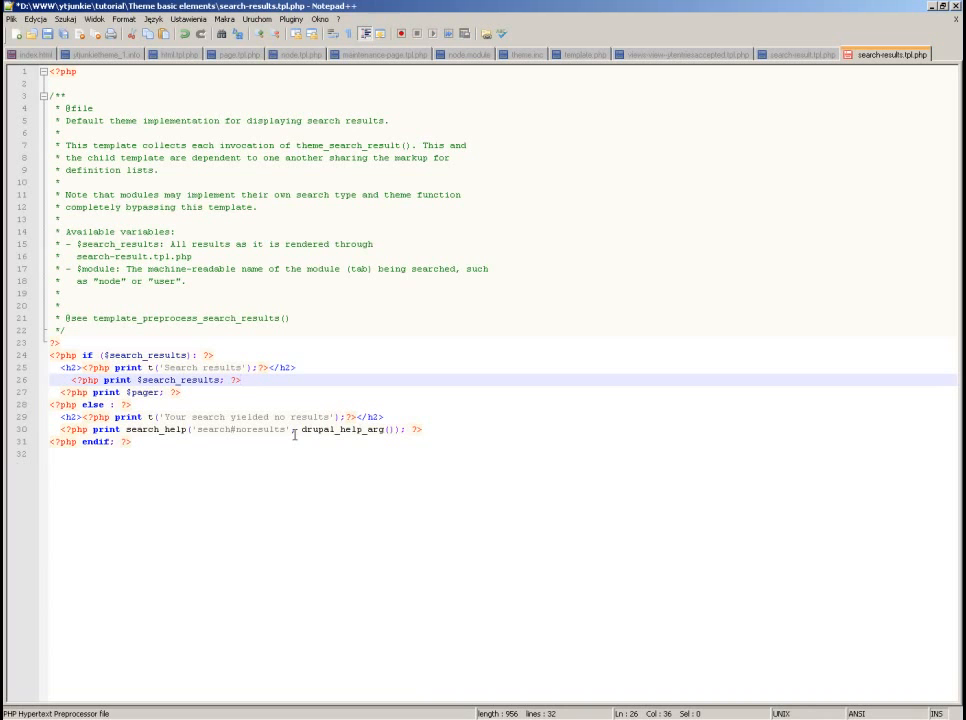
key(ctrl+s)
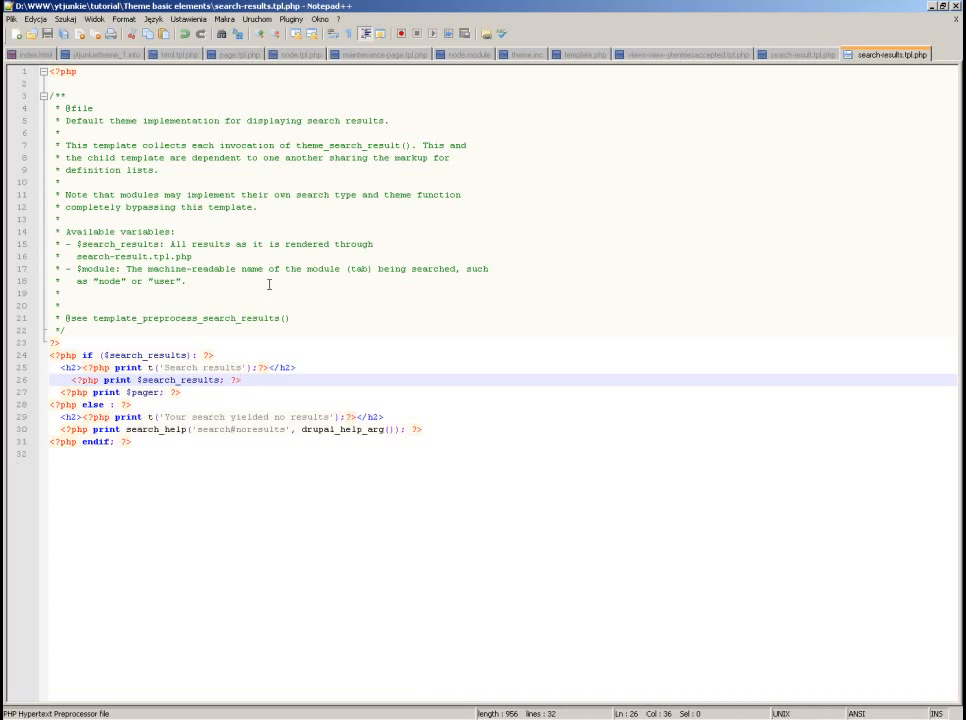
- In search-result.tpl.php, delete the whole li markup block below the opening PHP comment section
click(799, 55)
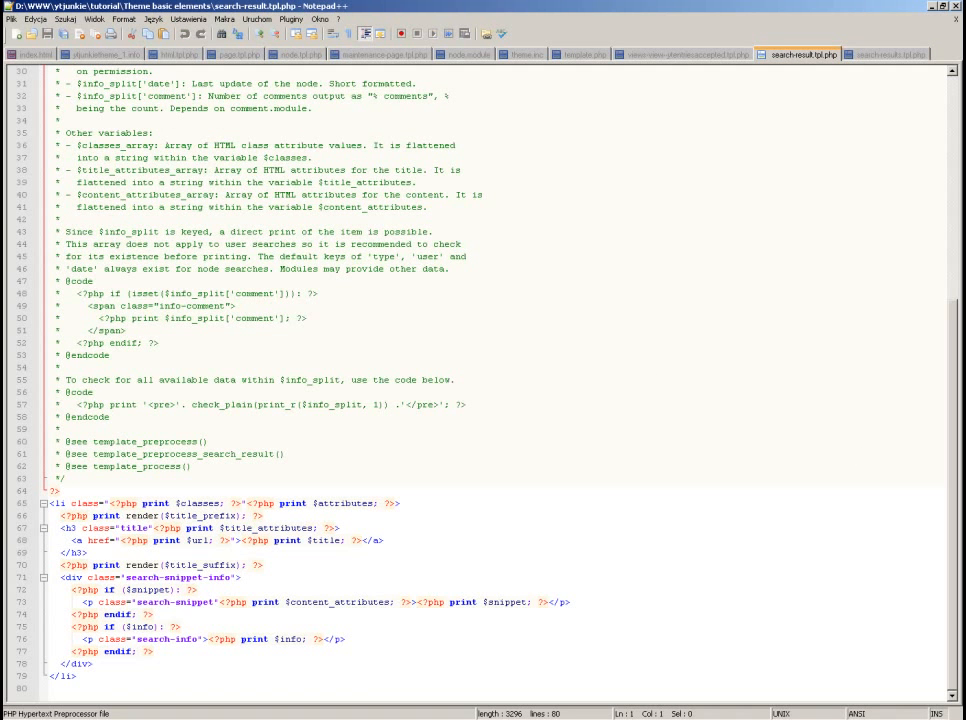
key(alt+Tab)
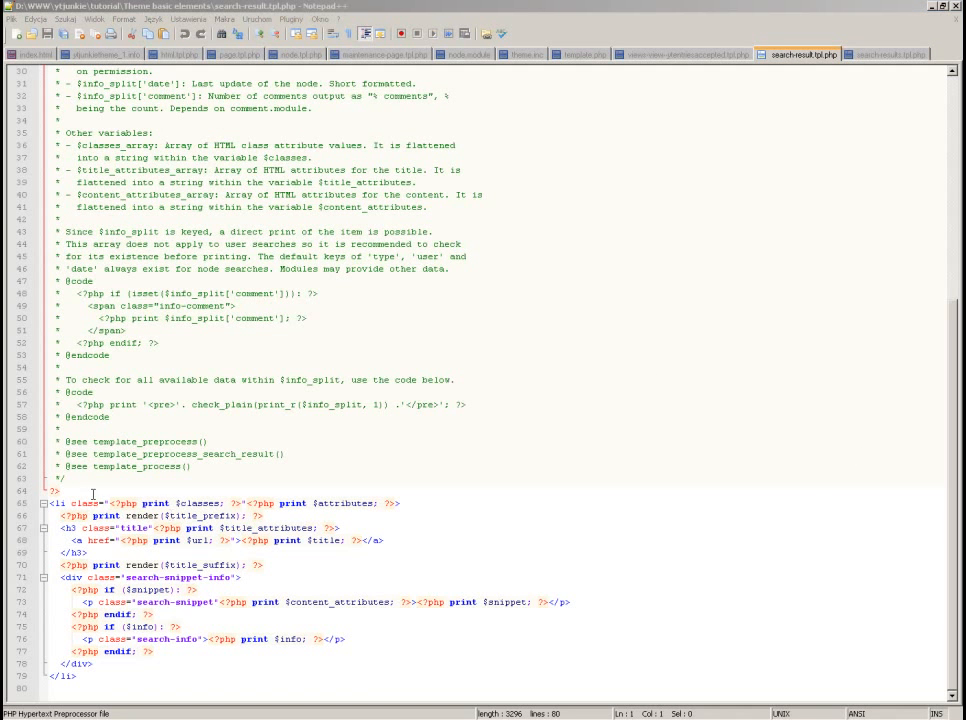
drag(51, 503, 110, 676)
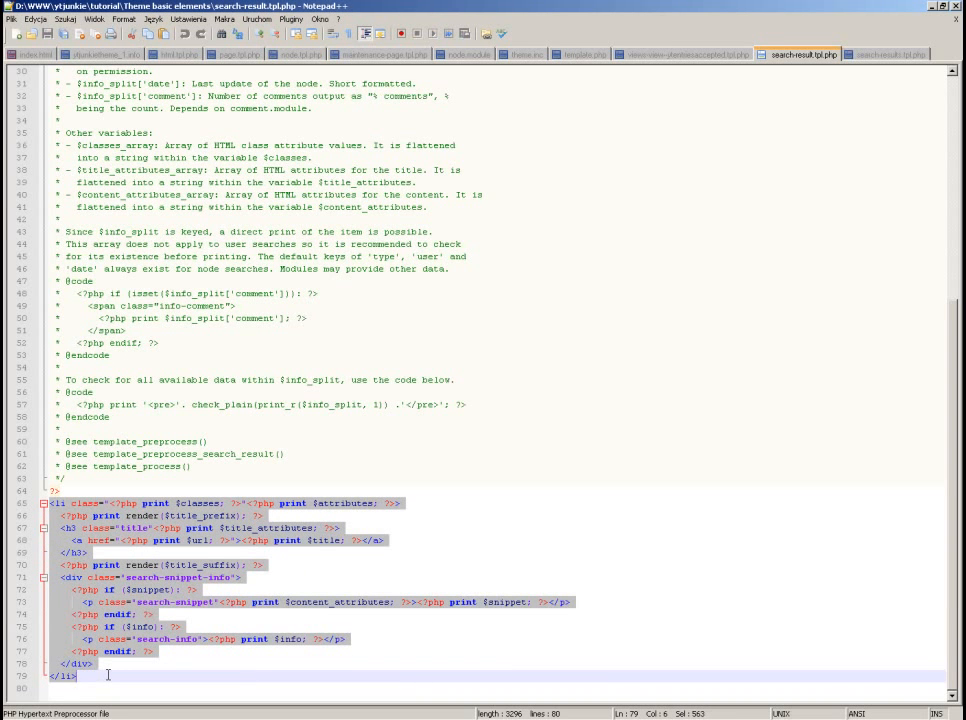
click(97, 675)
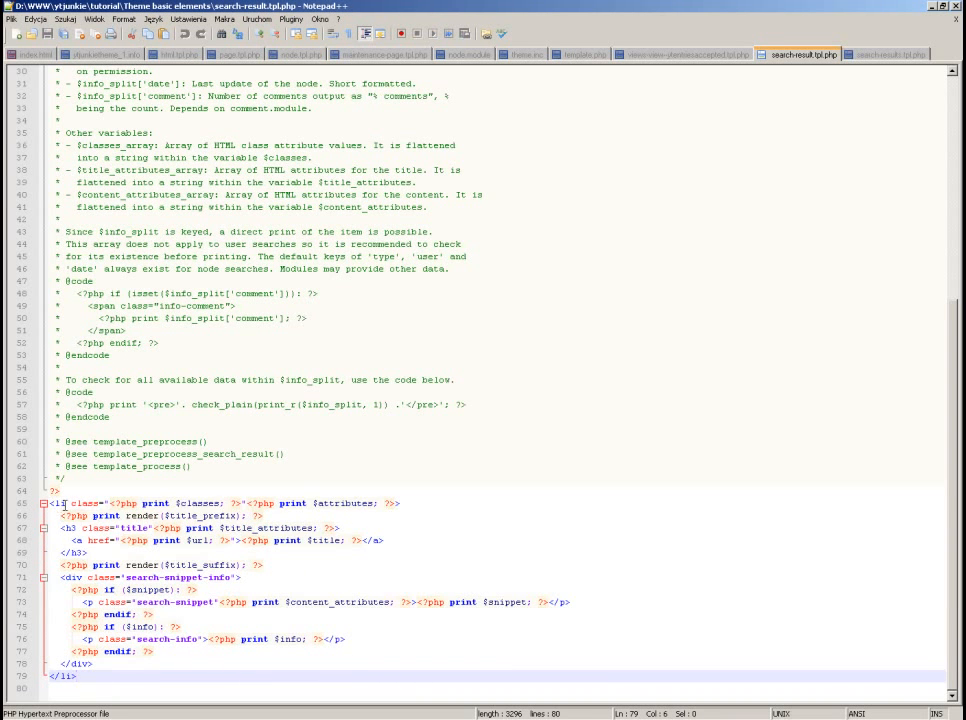
drag(63, 503, 50, 504)
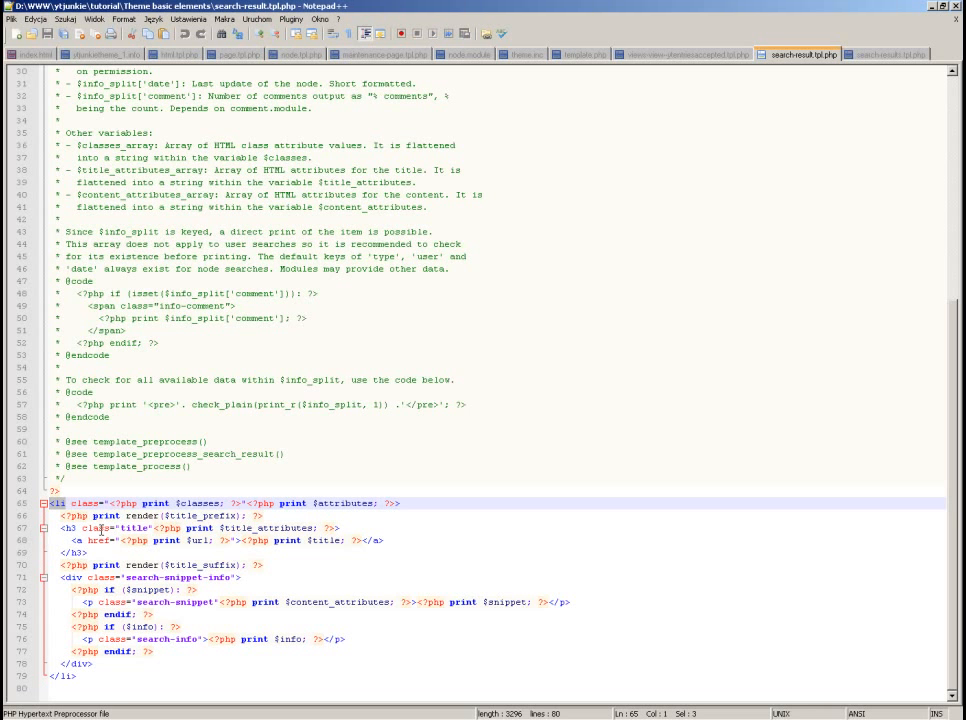
drag(89, 676, 47, 504)
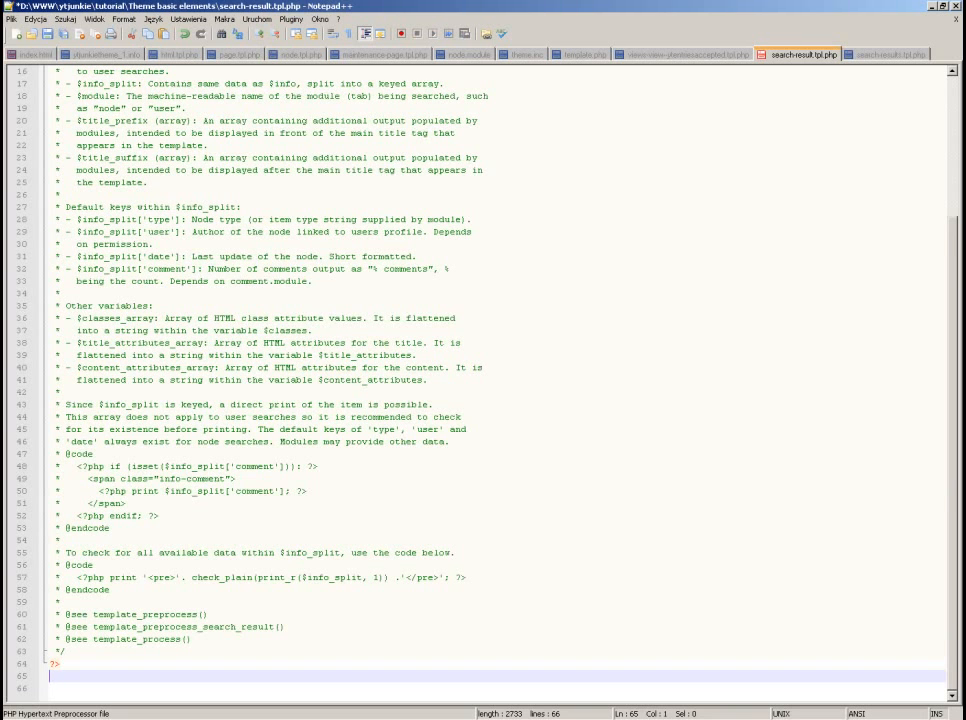
- Below the comment section, insert PHP setting $nid and $node from $result['node'], a commented-out drupal_set_message line, and print render(node_view($node, 'teaser'))
key(alt+Tab)
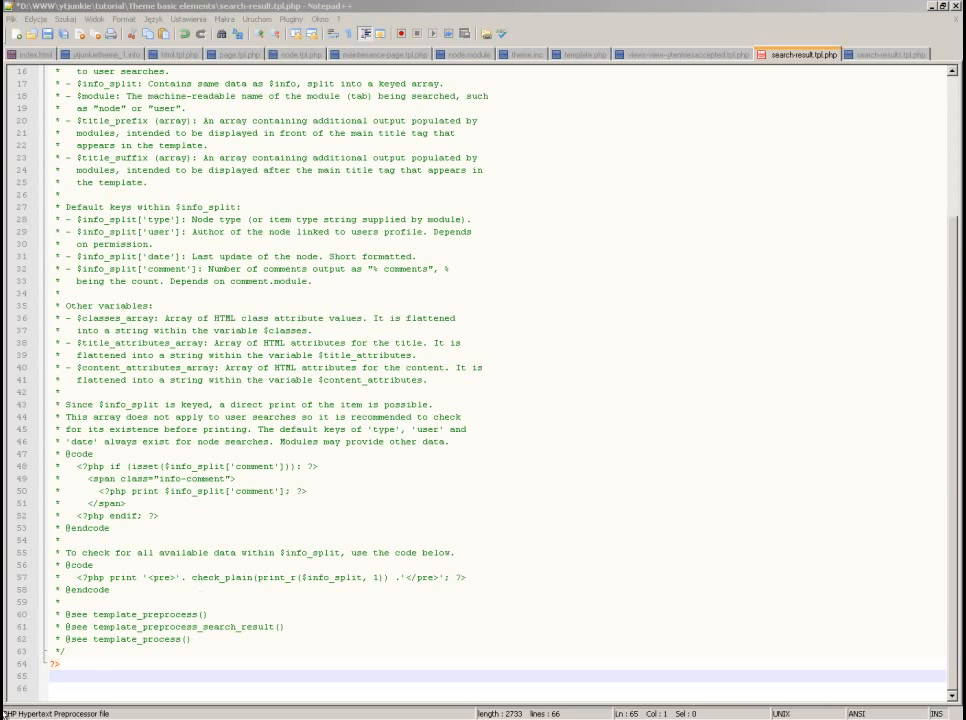
click(71, 665)
key(Return)
key(Return)
text(<?php     $nid = $result['node']->nid;     //drupal_set_message($result['node']->description);     $node = $result['node'];     print render(node_view($node, 'teaser')); ?>)
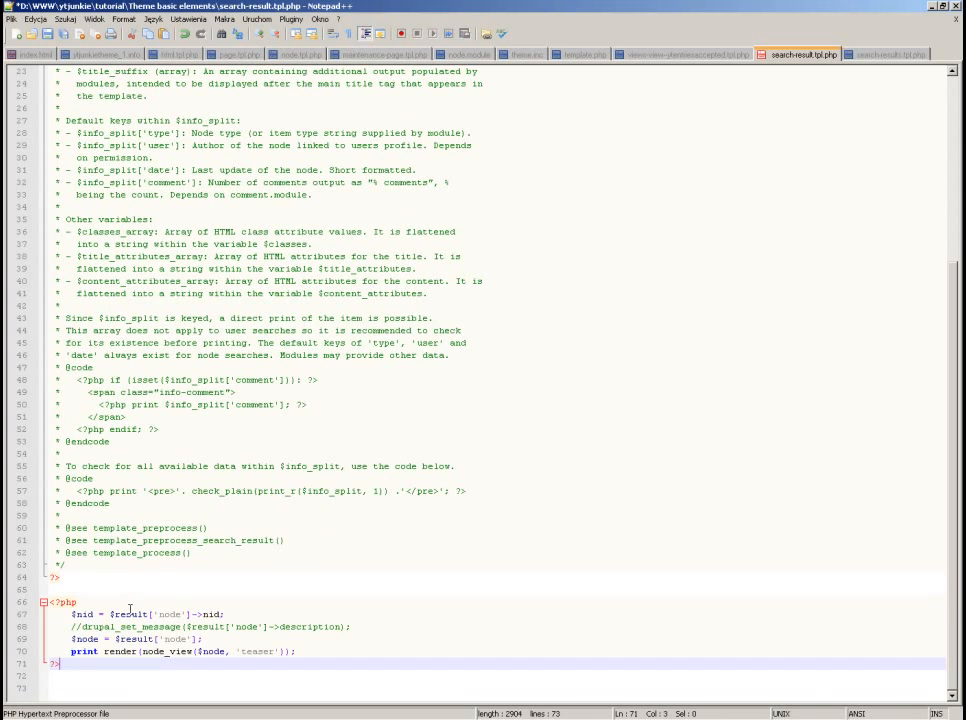
- Delete the $nid assignment line from the new PHP block and save search-result.tpl.php
click(235, 613)
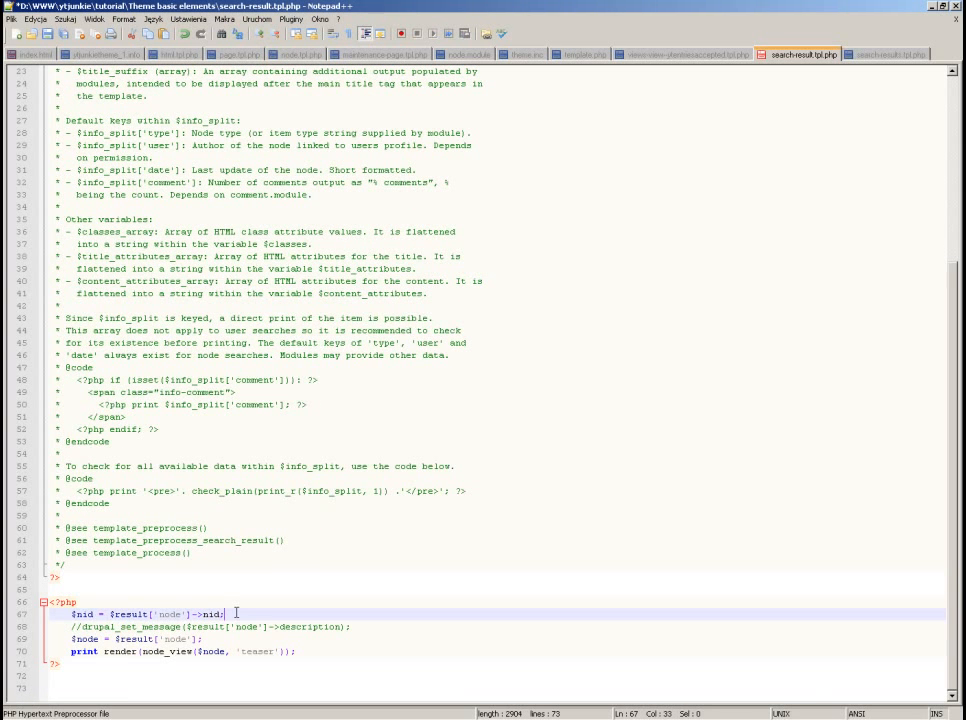
key(shift+Home)
key(shift+Home)
key(BackSpace)
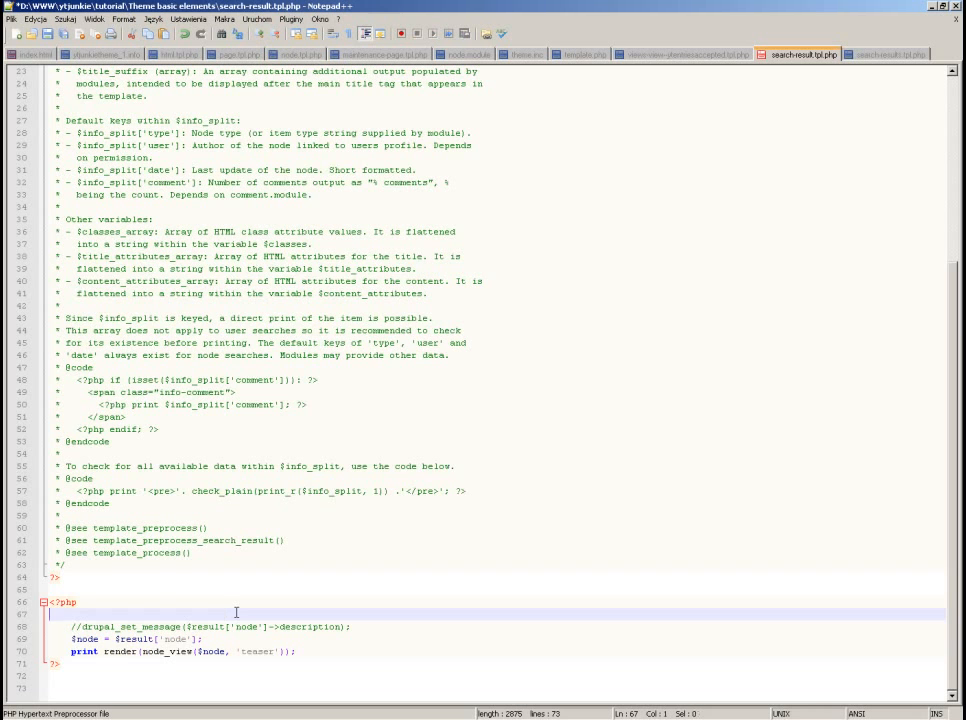
key(BackSpace)
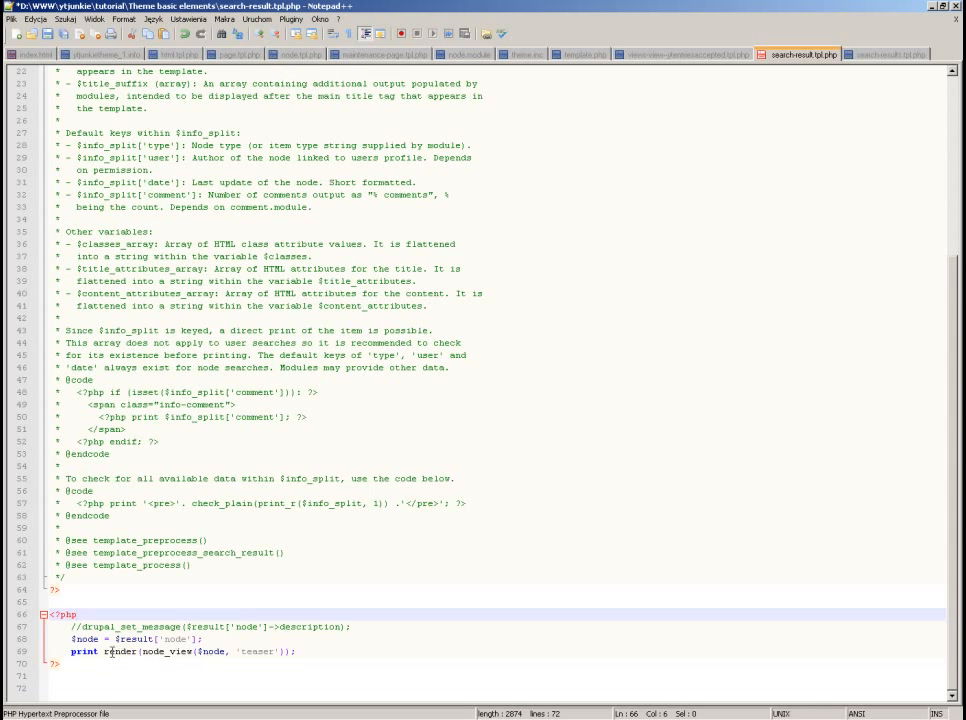
double_click(116, 651)
double_click(166, 651)
click(246, 651)
double_click(247, 651)
click(344, 609)
key(ctrl+s)
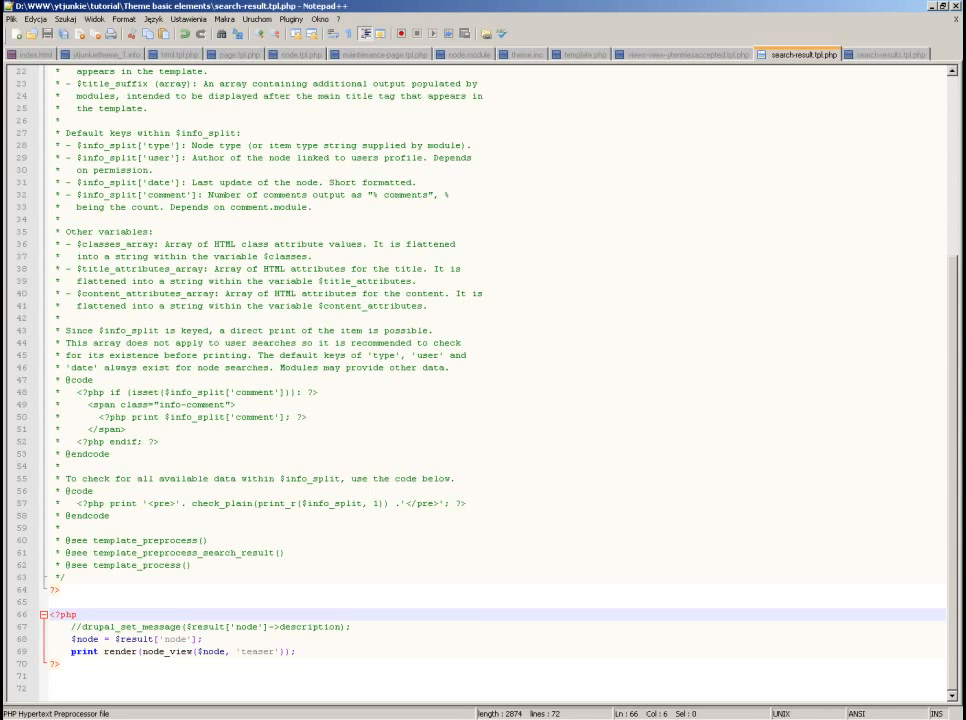
- Switch to FileZilla and upload search-result.tpl.php and search-results.tpl.php to the ytjunkietheme_1 folder on the server
key(alt+Tab)
click(89, 382)
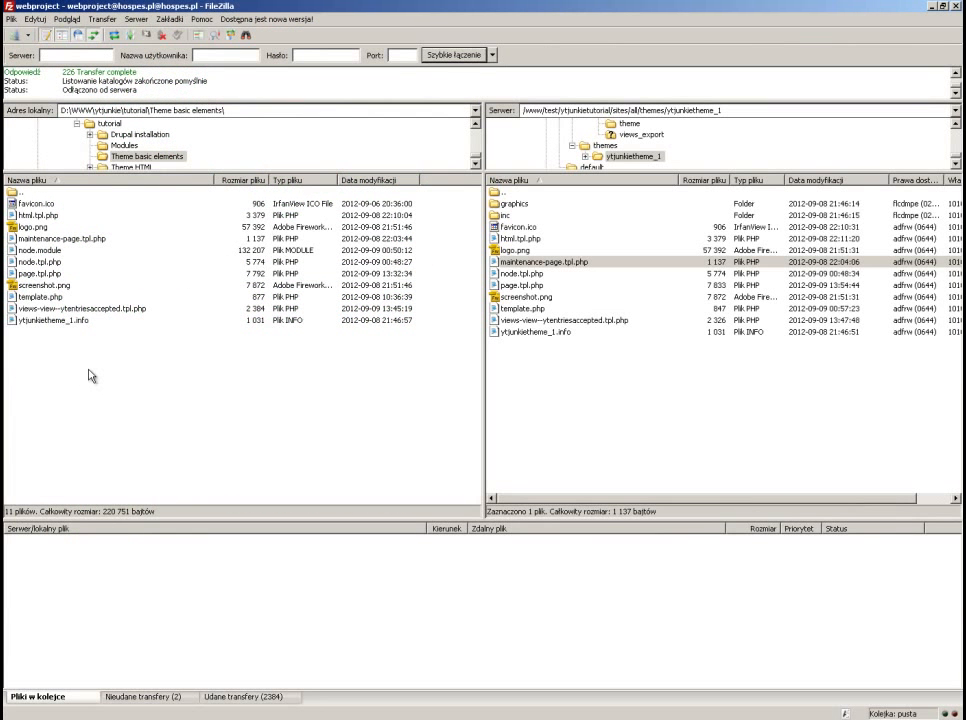
click(50, 298)
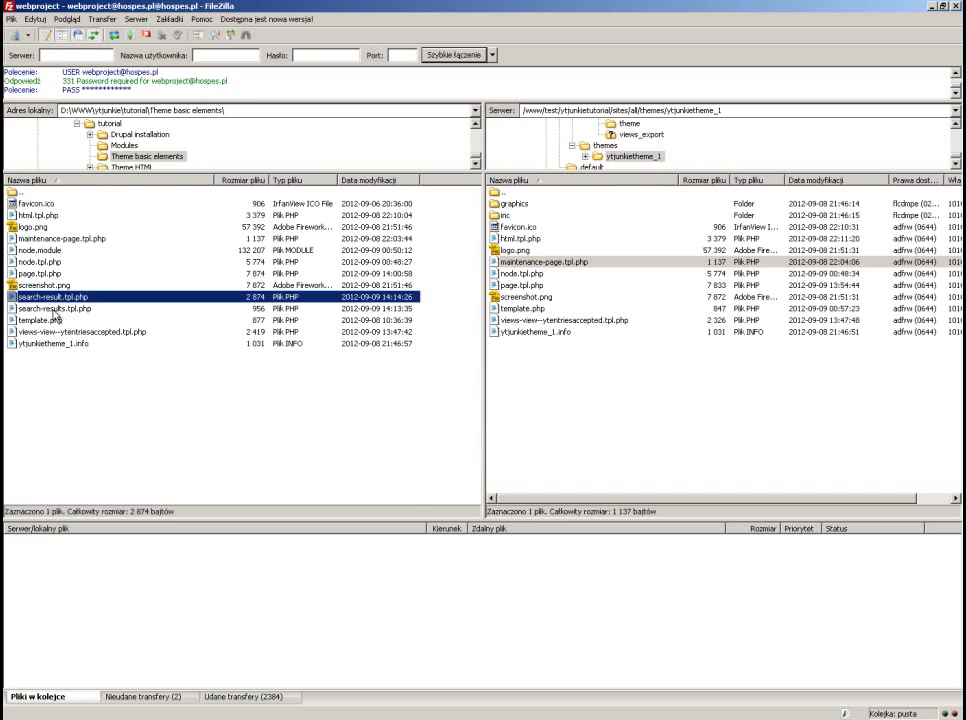
key(shift+Down)
drag(50, 298, 618, 424)
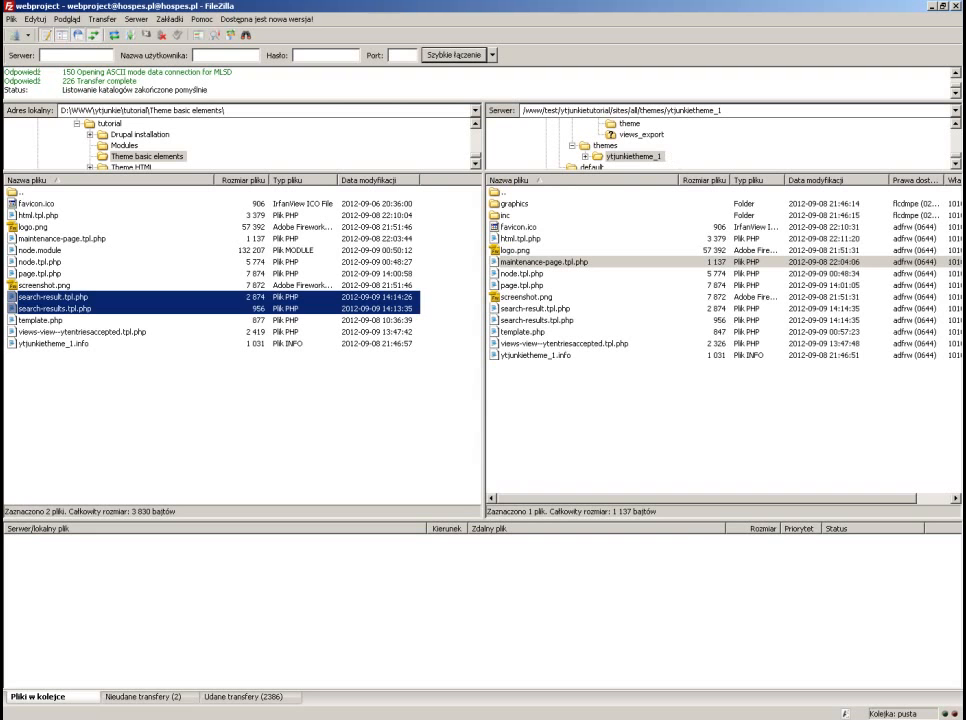
- Switch to Chrome and search the YTJunkieTutorial site for "lie" to test the new result templates
click(2, 40)
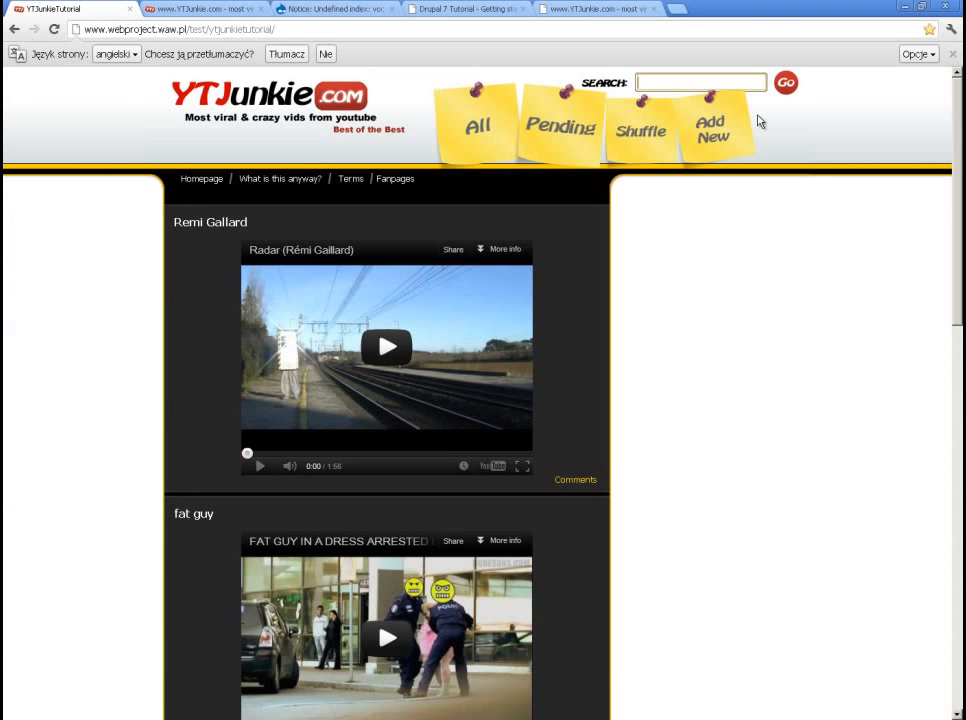
text(lie)
key(Return)
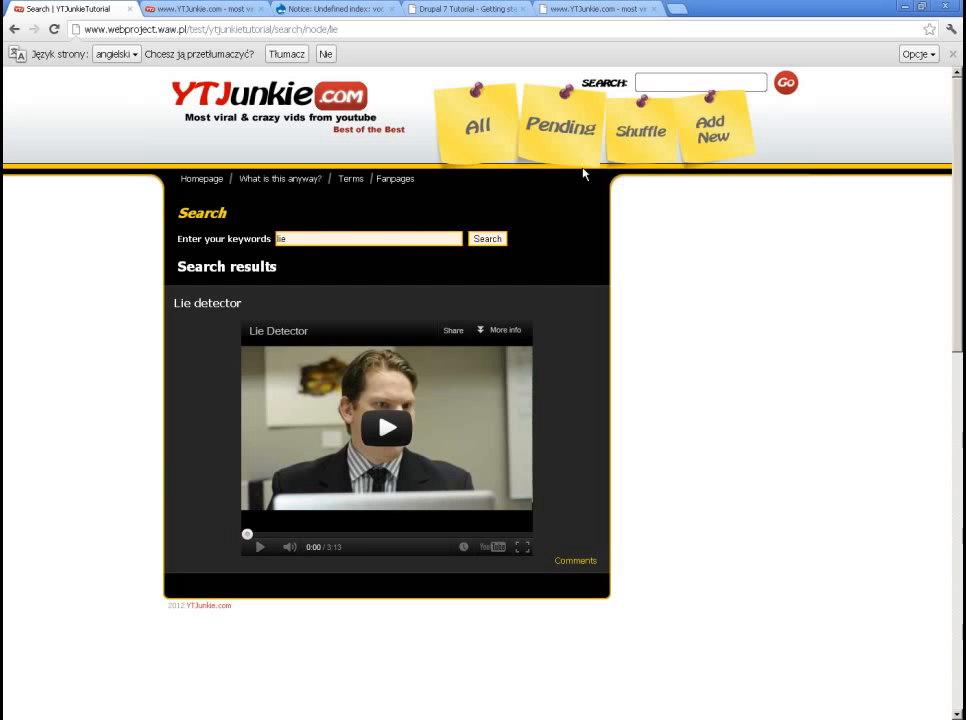
- Return to the site's homepage and look through its list of videos
click(288, 96)
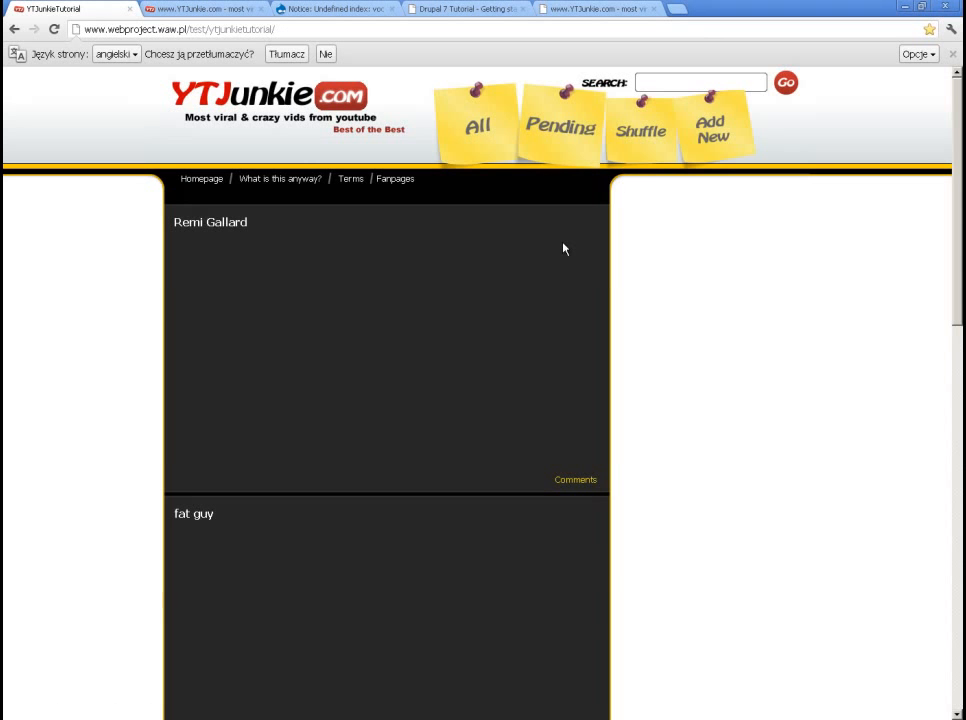
scroll(564, 248, down, 3)
scroll(564, 248, down, 6)
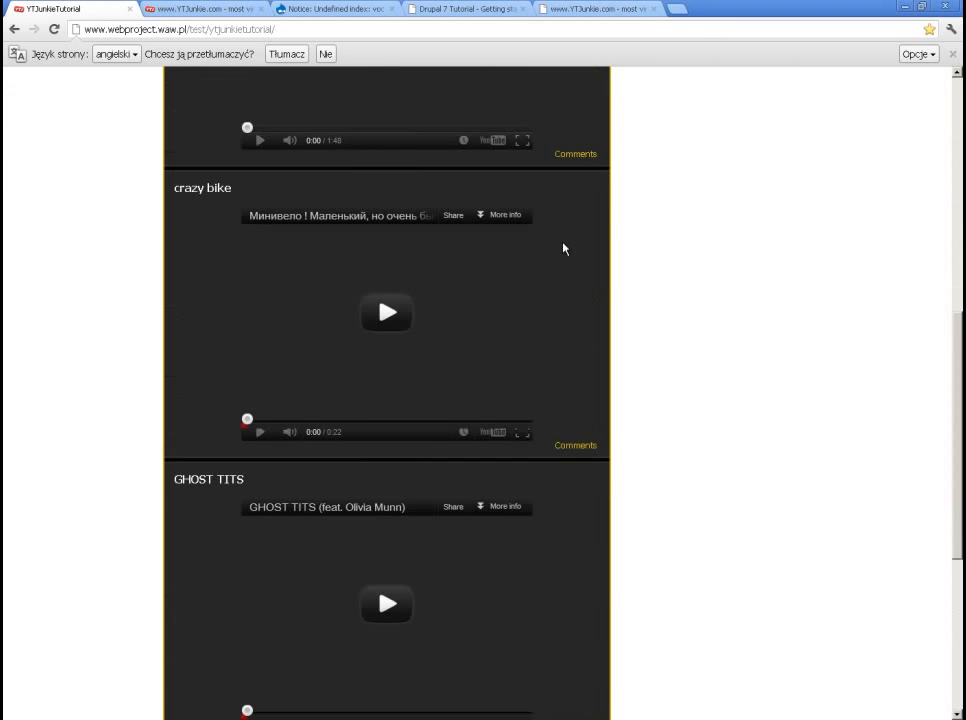
scroll(564, 248, up, 6)
scroll(564, 248, up, 3)
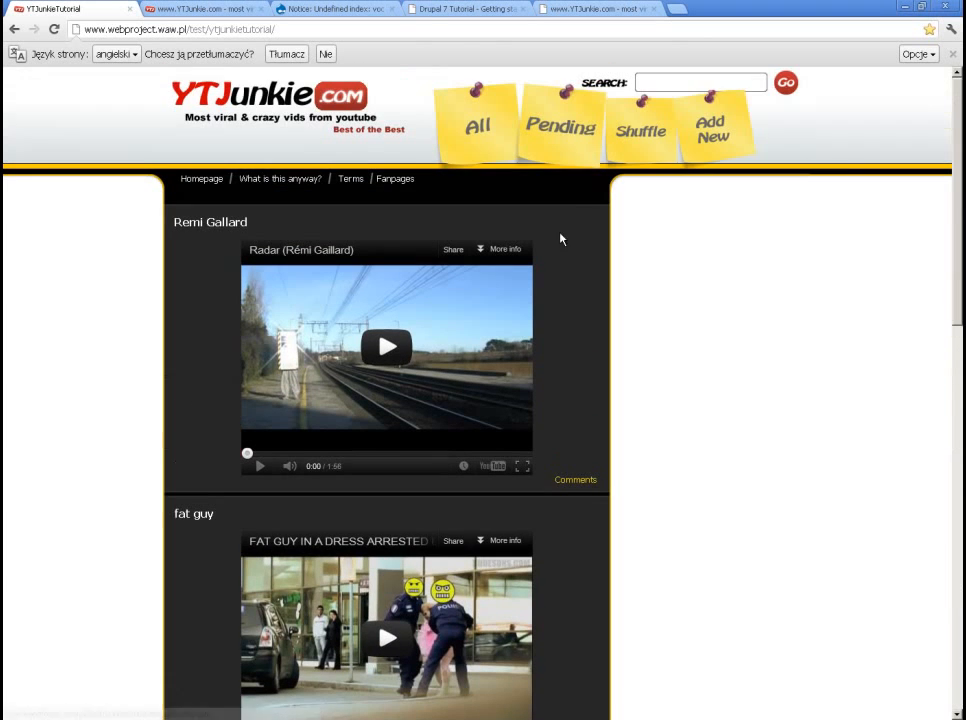
- Search the site for "crazy" and examine how video entries and static pages are laid out in the results
click(645, 82)
text(crazy)
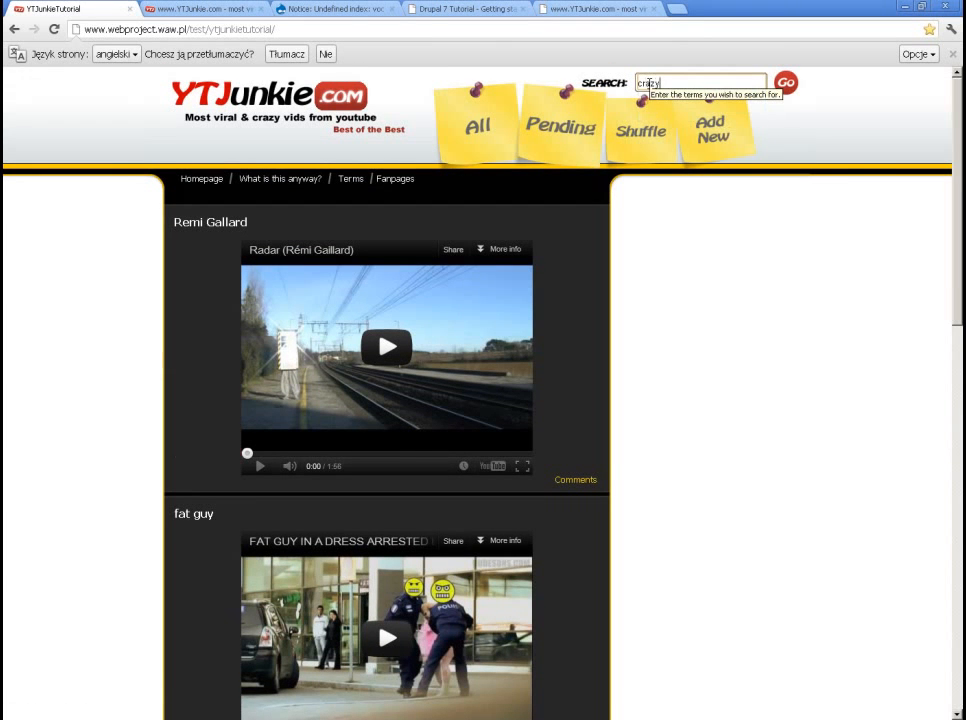
key(Return)
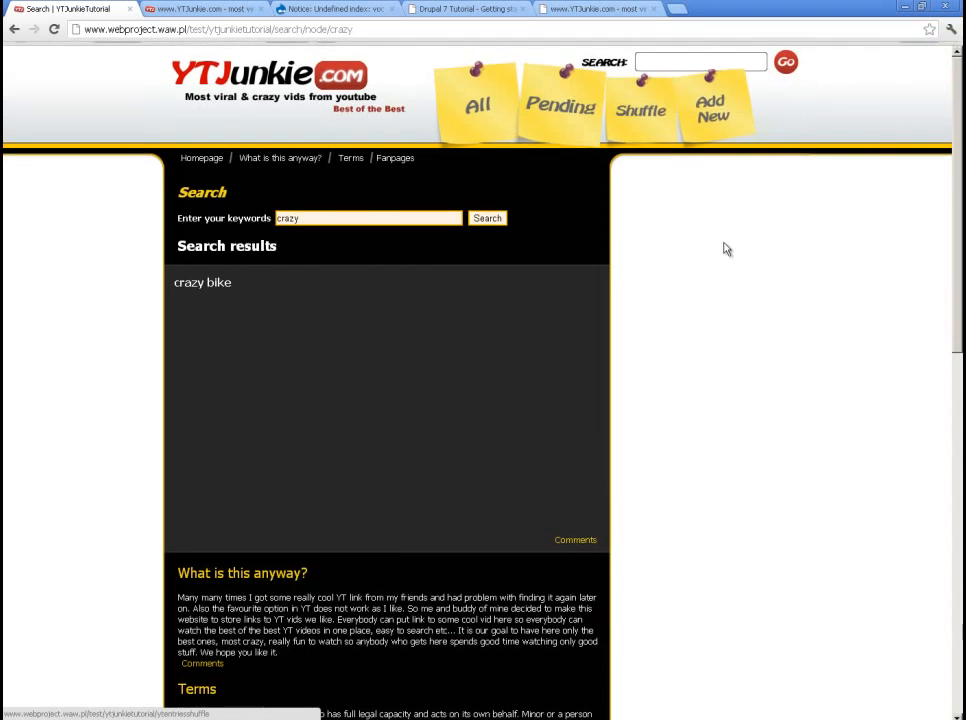
scroll(672, 296, down, 2)
scroll(682, 298, up, 1)
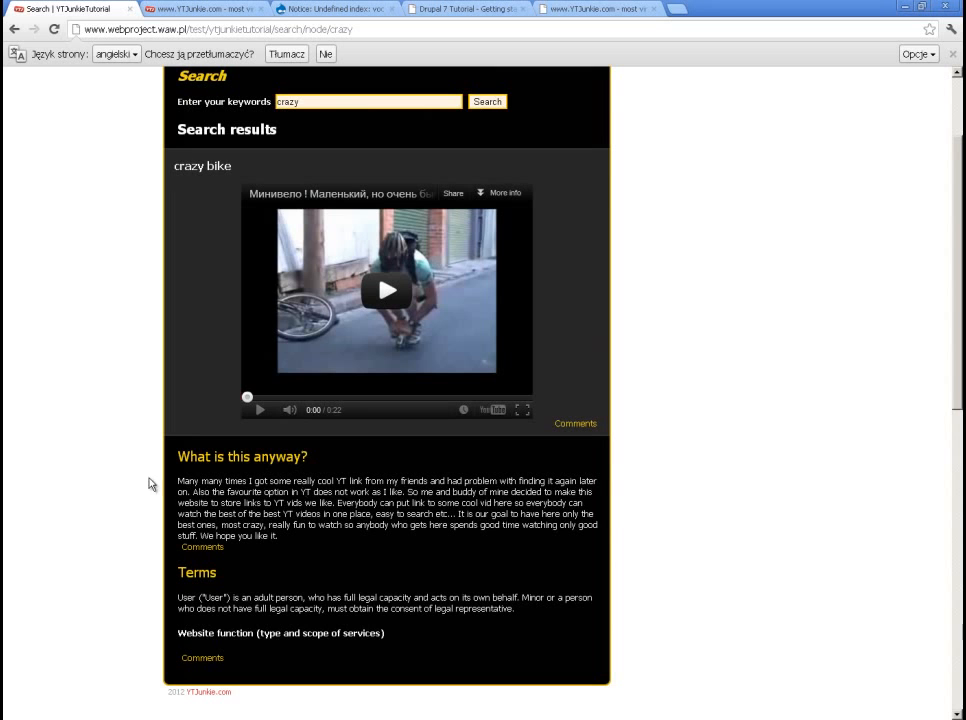
drag(189, 483, 242, 515)
click(356, 541)
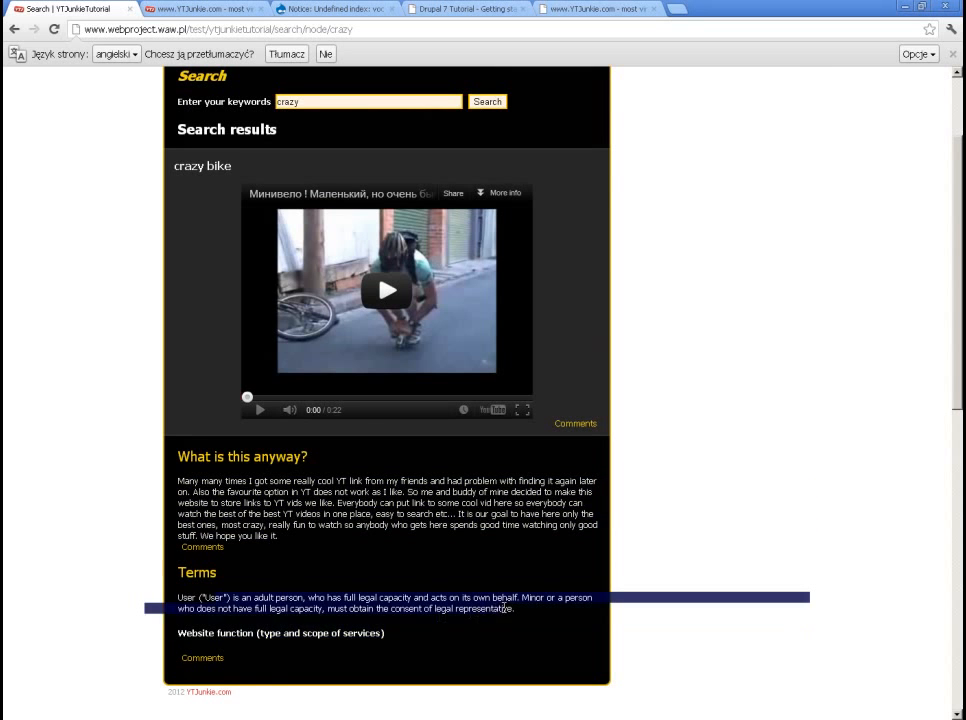
scroll(480, 545, up, 2)
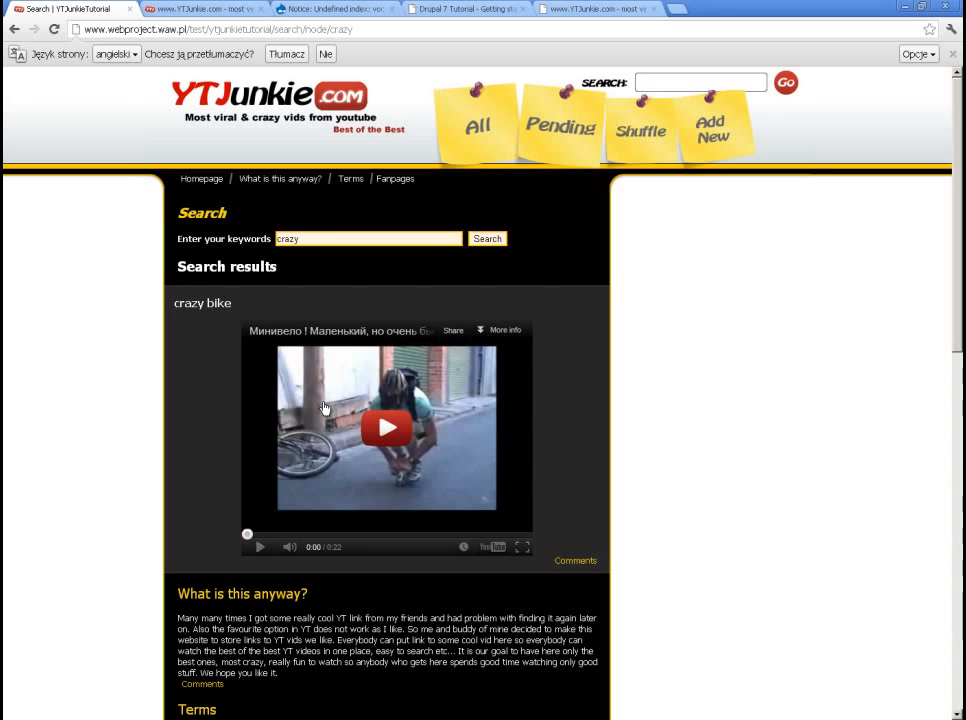
- Return to the homepage and check the All, Pending and Shuffle video listings
click(265, 94)
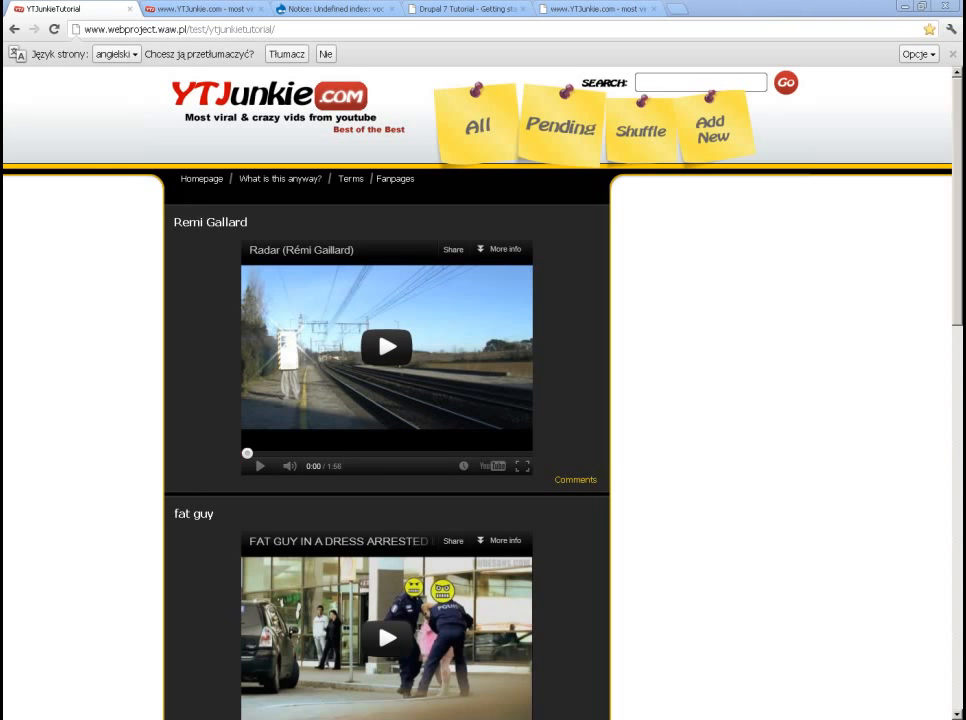
click(479, 129)
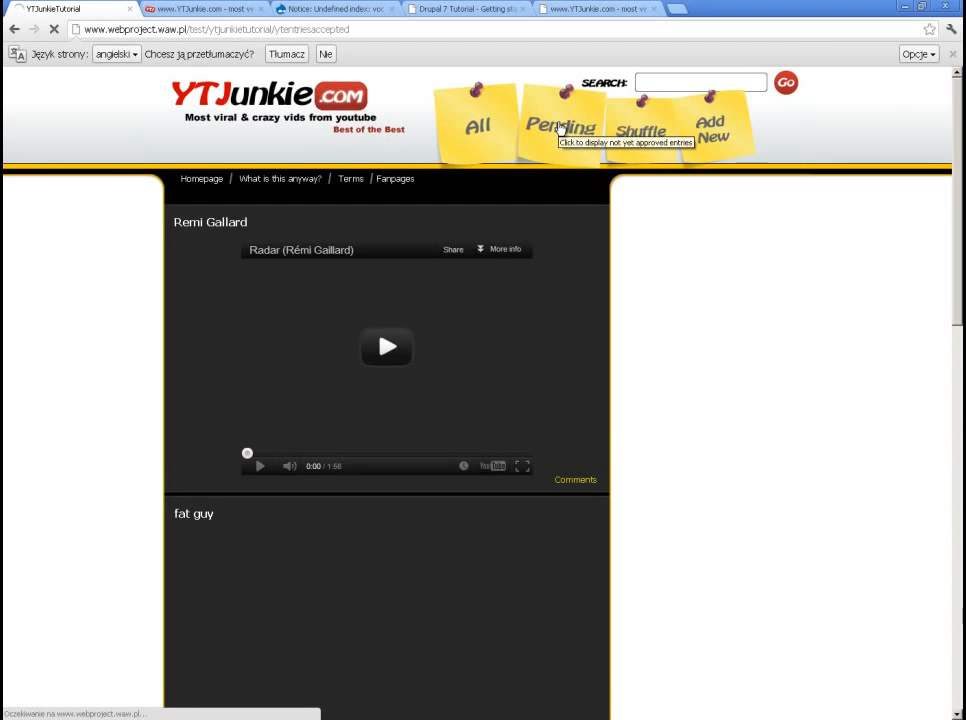
click(561, 127)
click(635, 144)
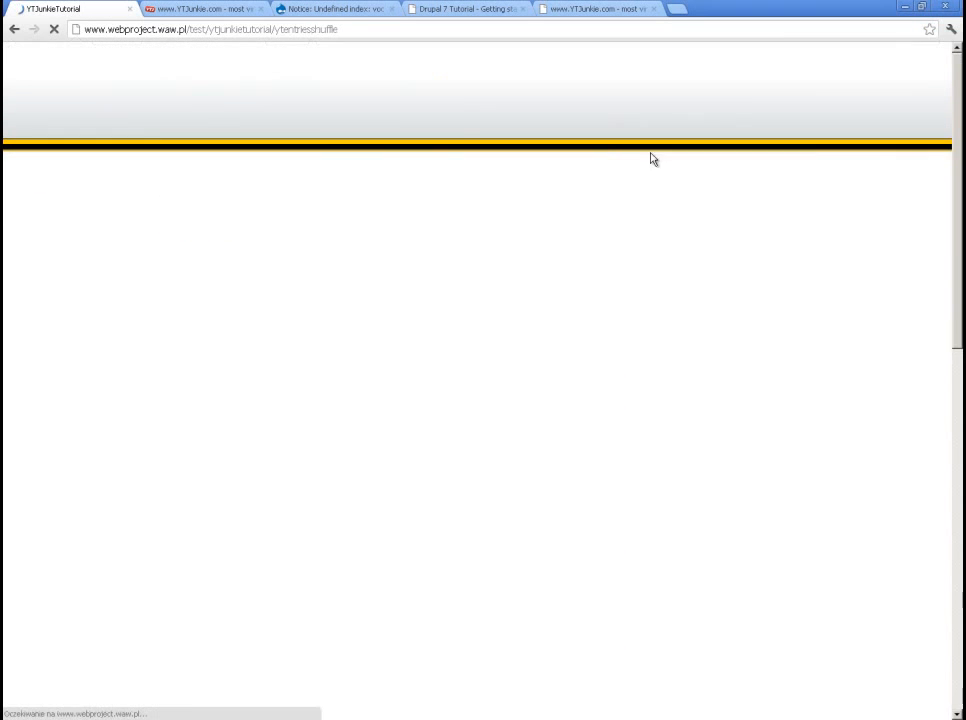
- Repeat the site search for "lie" and open the page listing the Drupal 7 Tutorial parts
text(le)
key(Return)
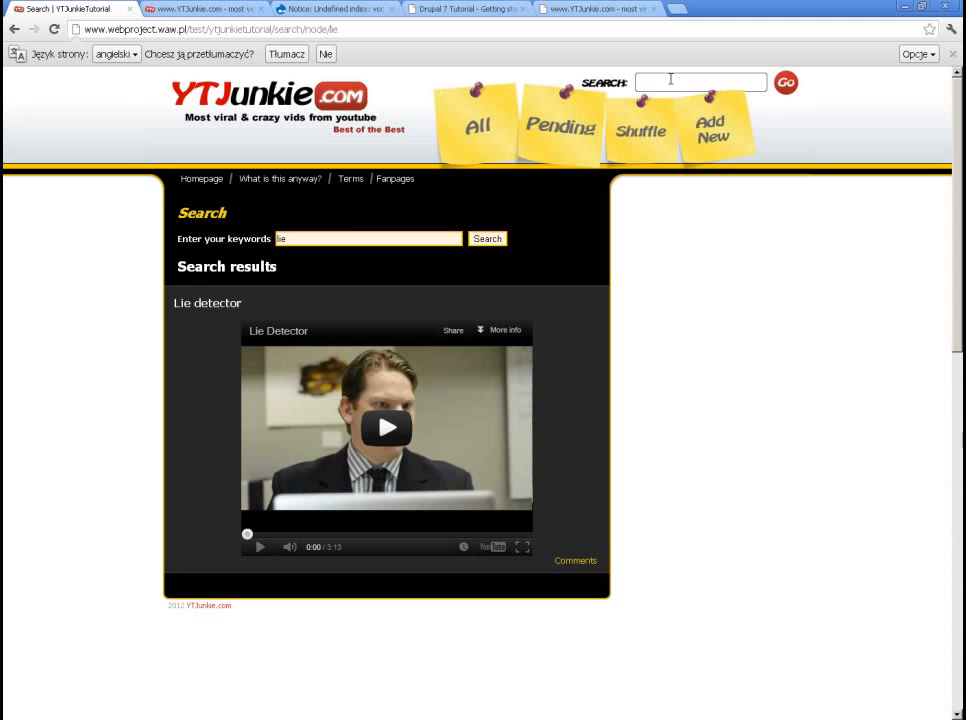
click(455, 9)
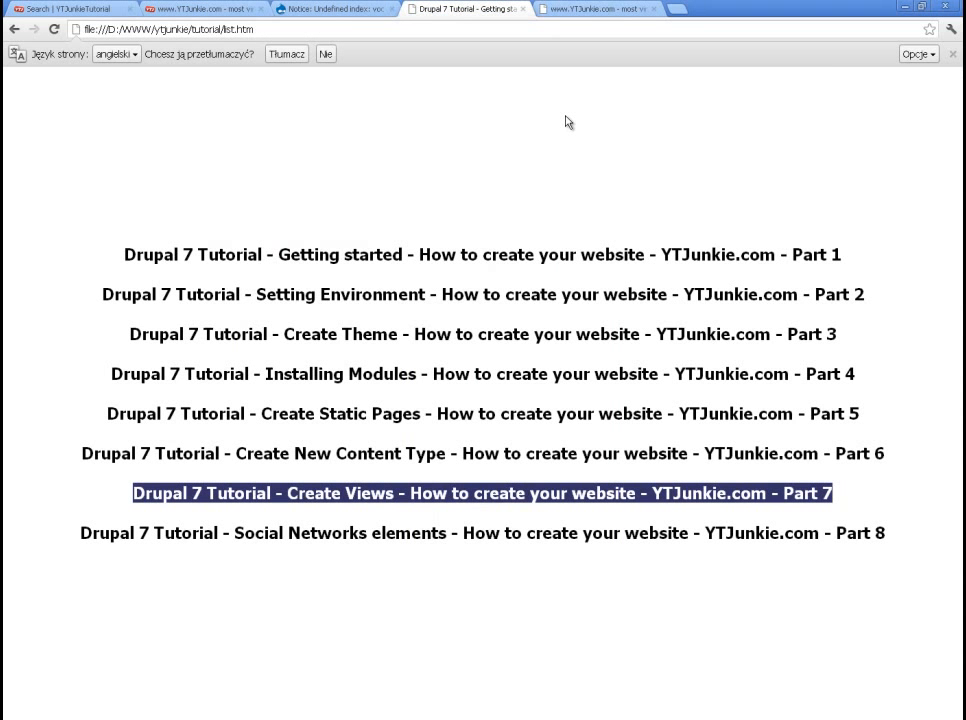